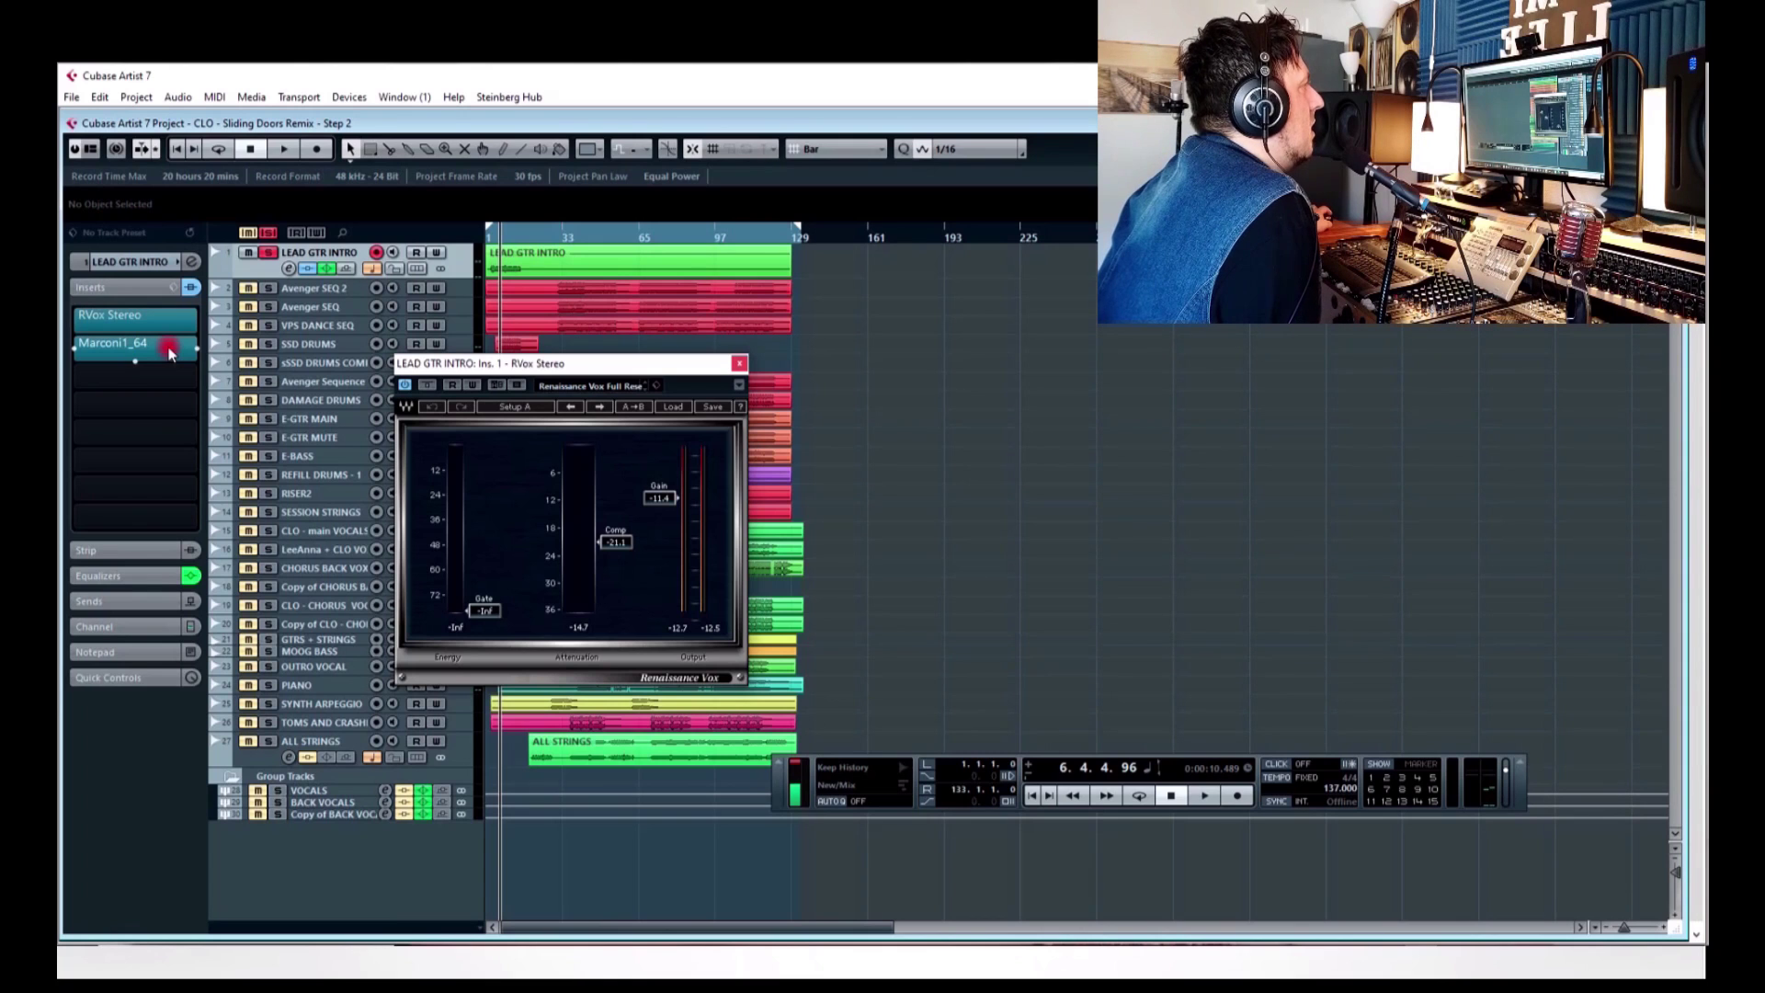
- Inspect the Marconi1_64 insert on the LEAD GTR INTRO track beside RVox Stereo, and close both plug-in windows
drag(680, 363, 1091, 268)
click(158, 344)
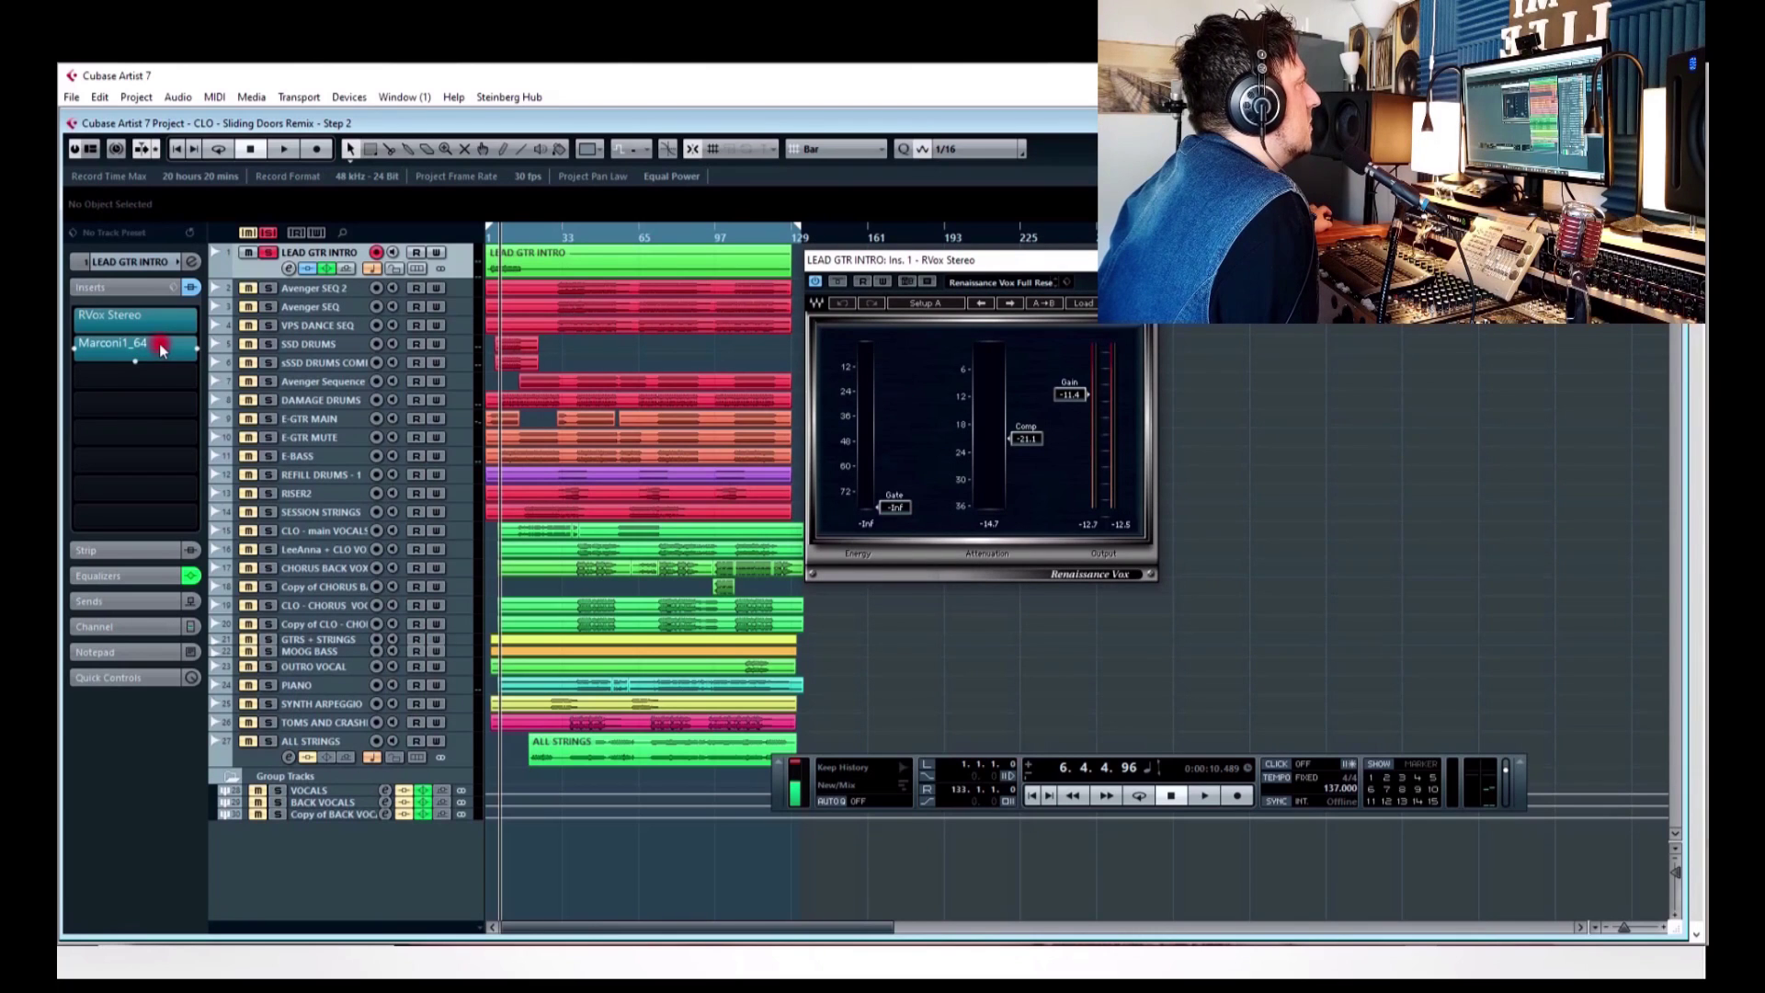
click(1311, 348)
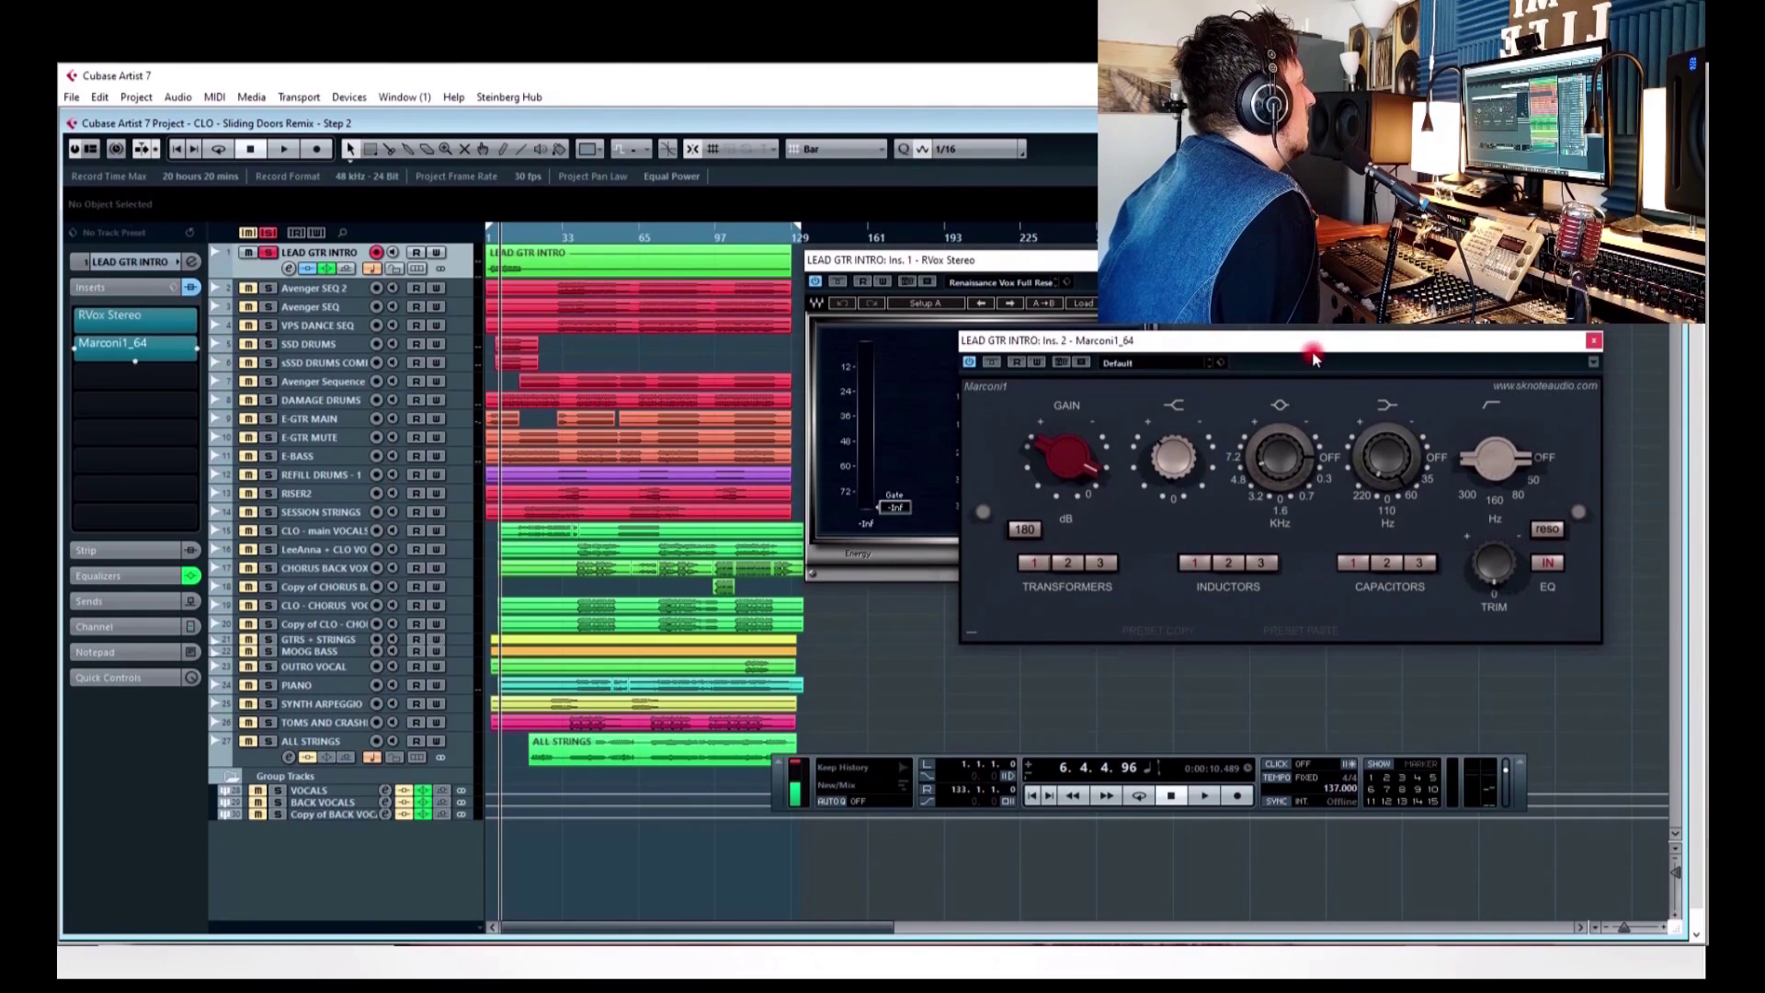
drag(1310, 350, 1175, 245)
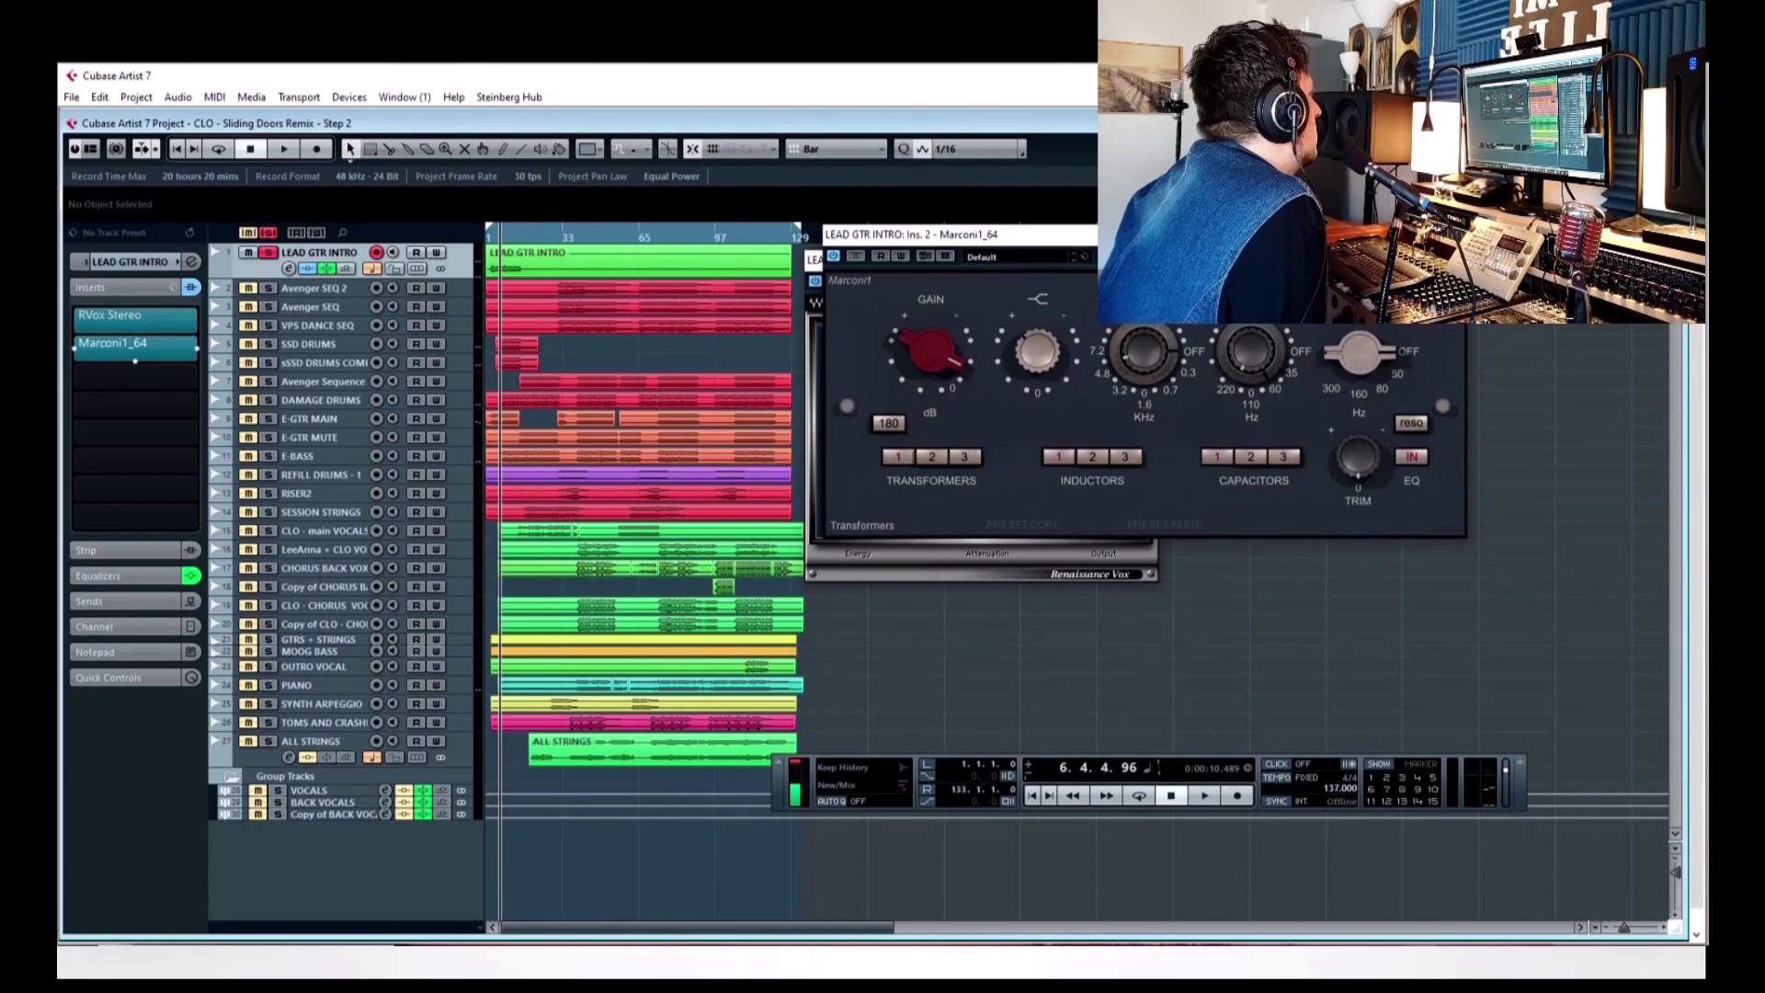
key(Escape)
key(Escape)
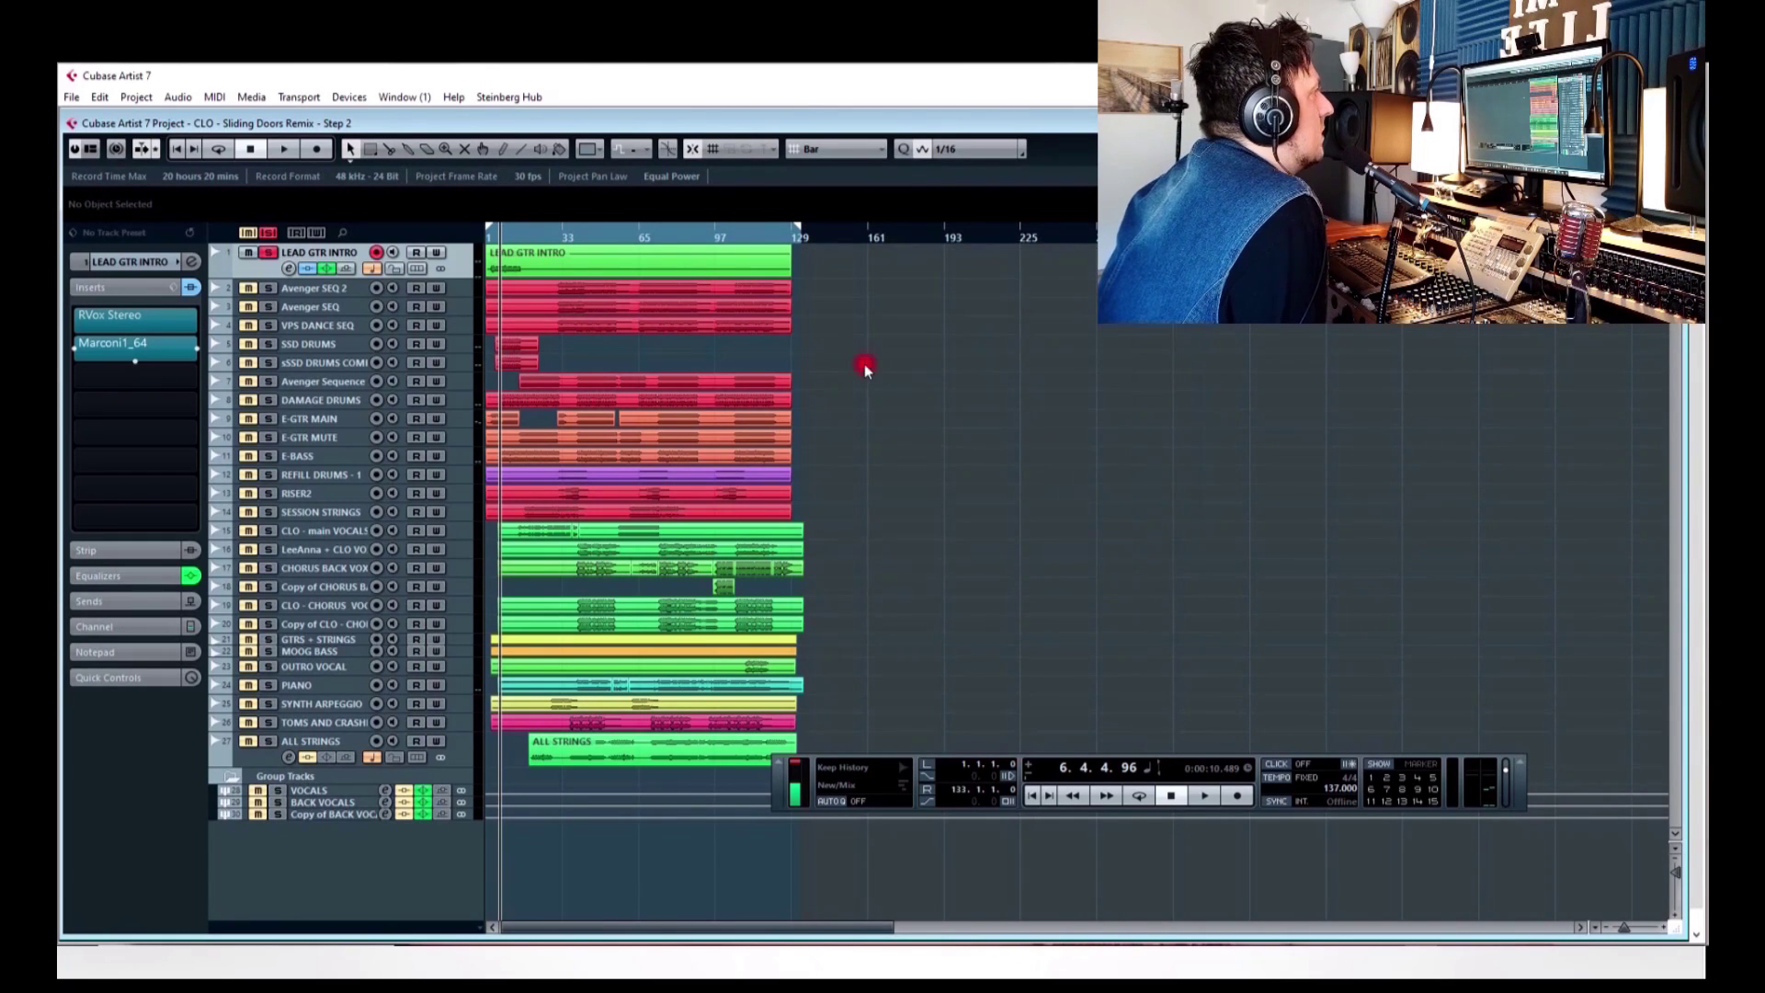
- Add both SSD drum tracks, Avenger Sequence and DAMAGE DRUMS to the soloed tracks
click(269, 364)
click(268, 367)
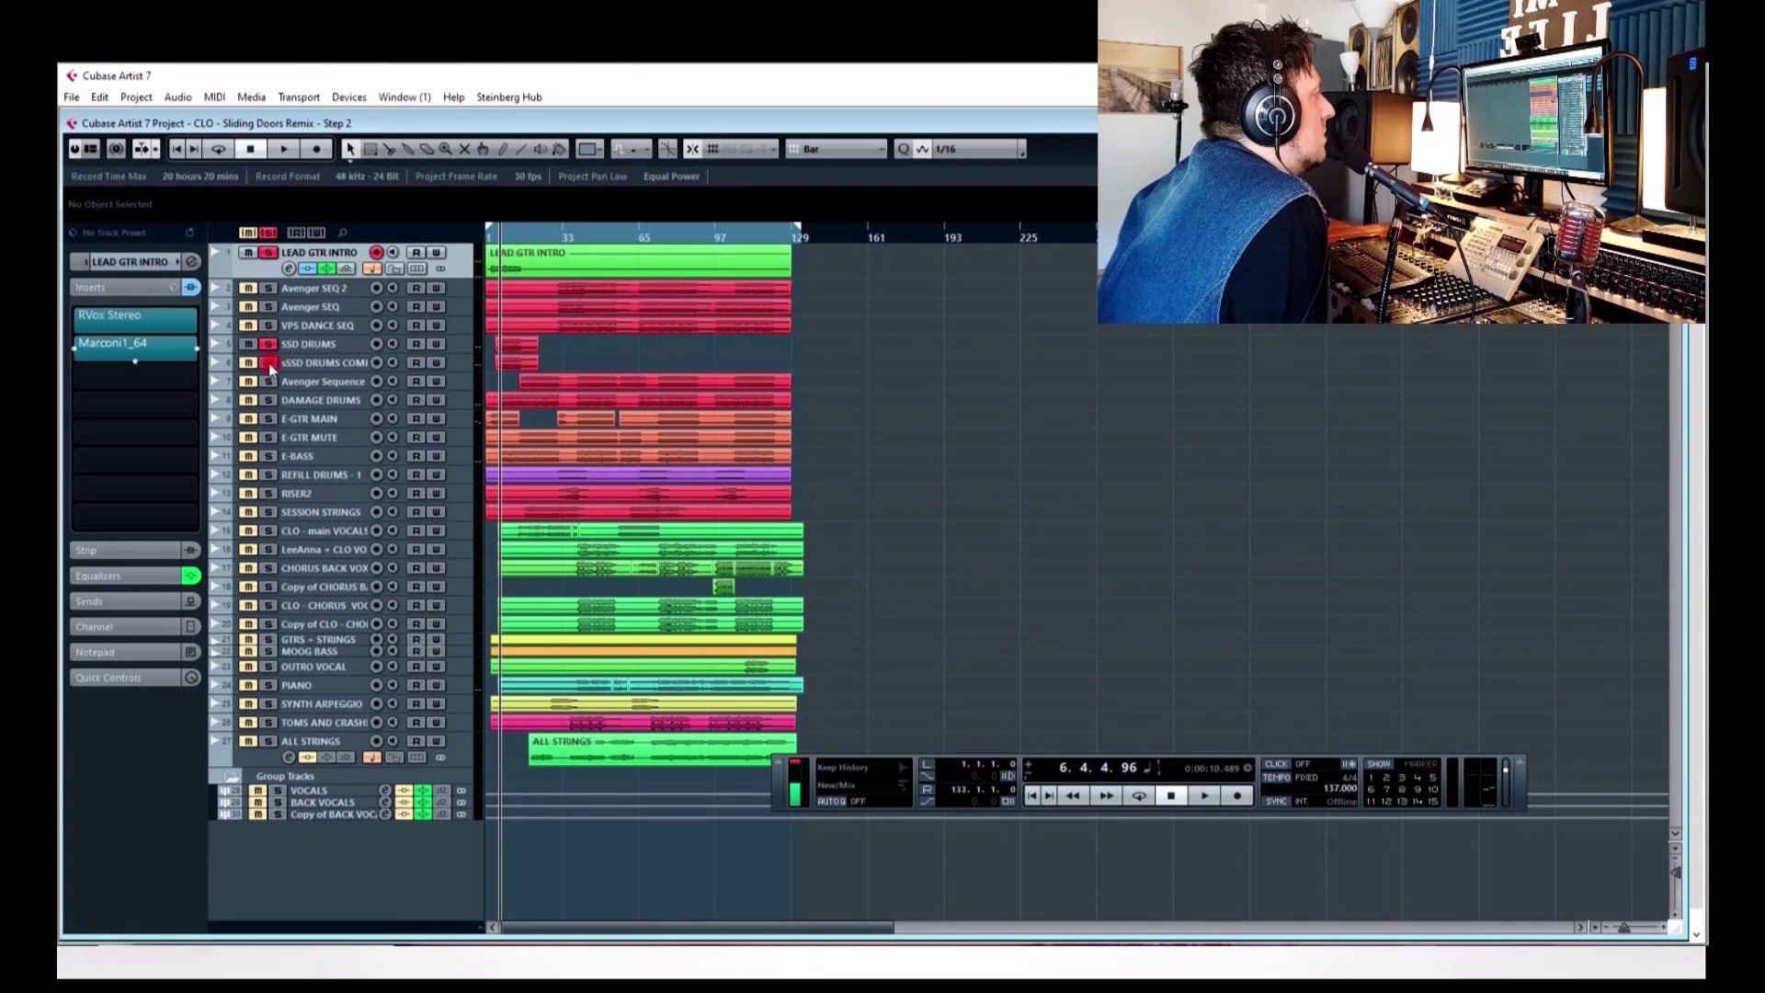
click(308, 344)
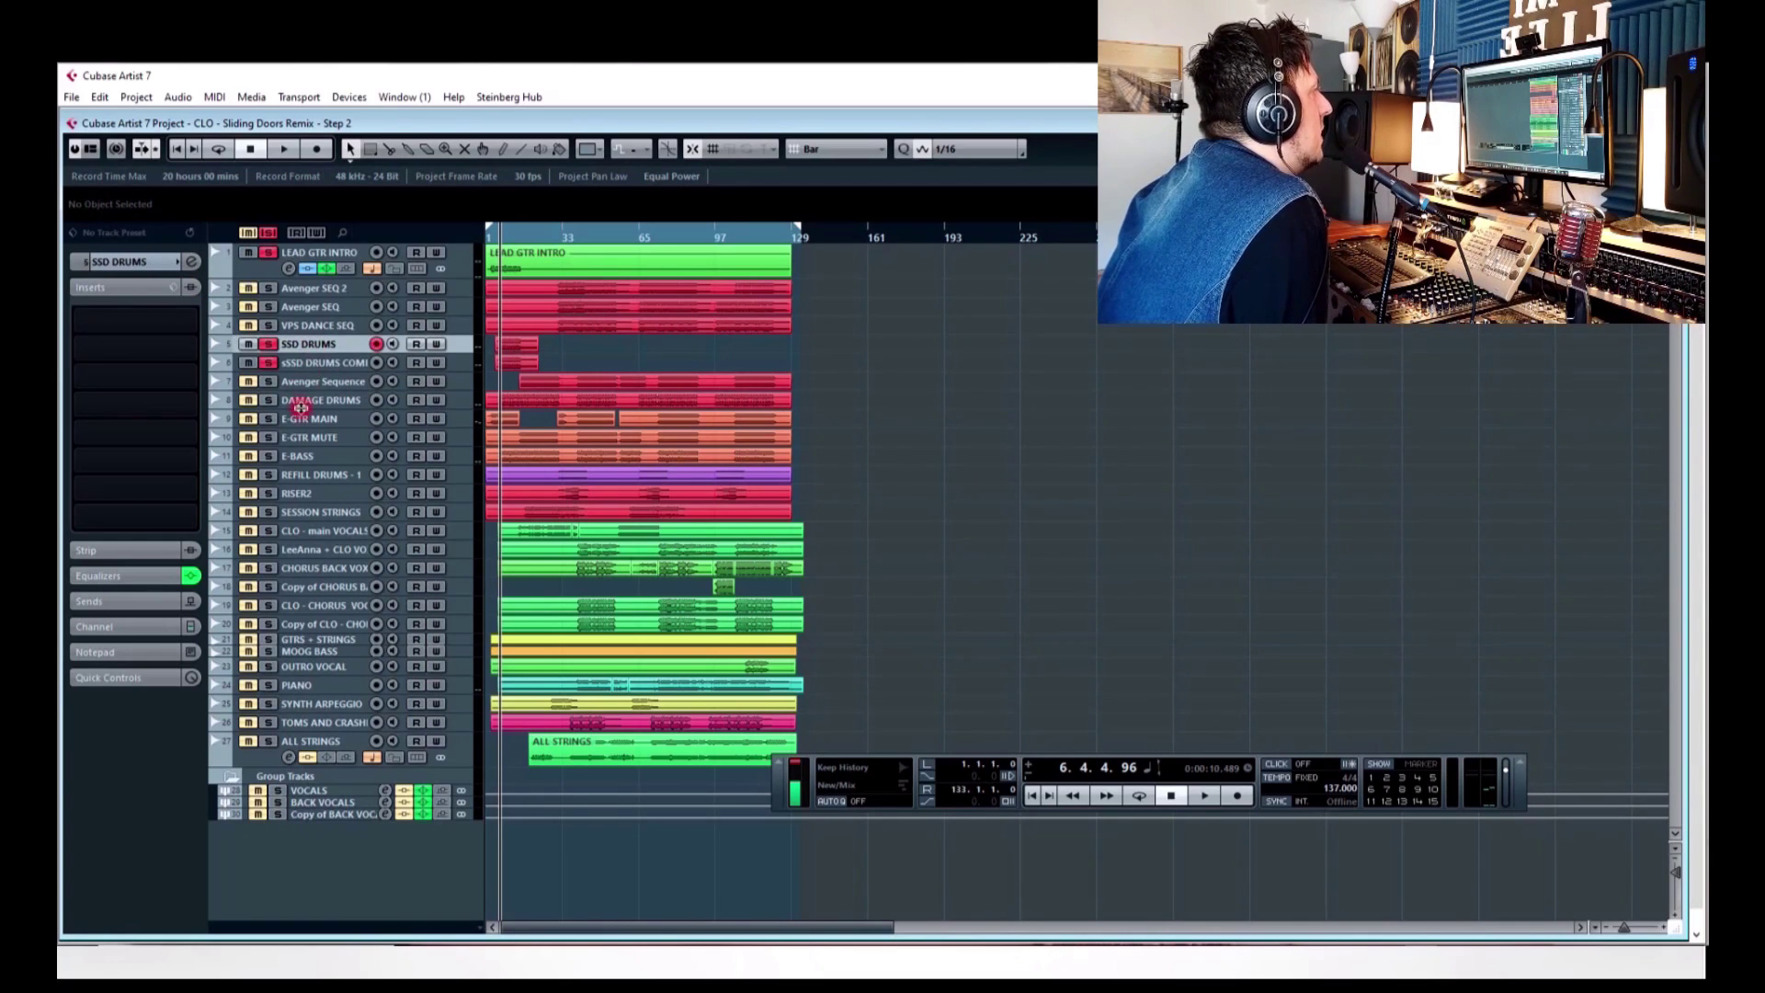
click(315, 380)
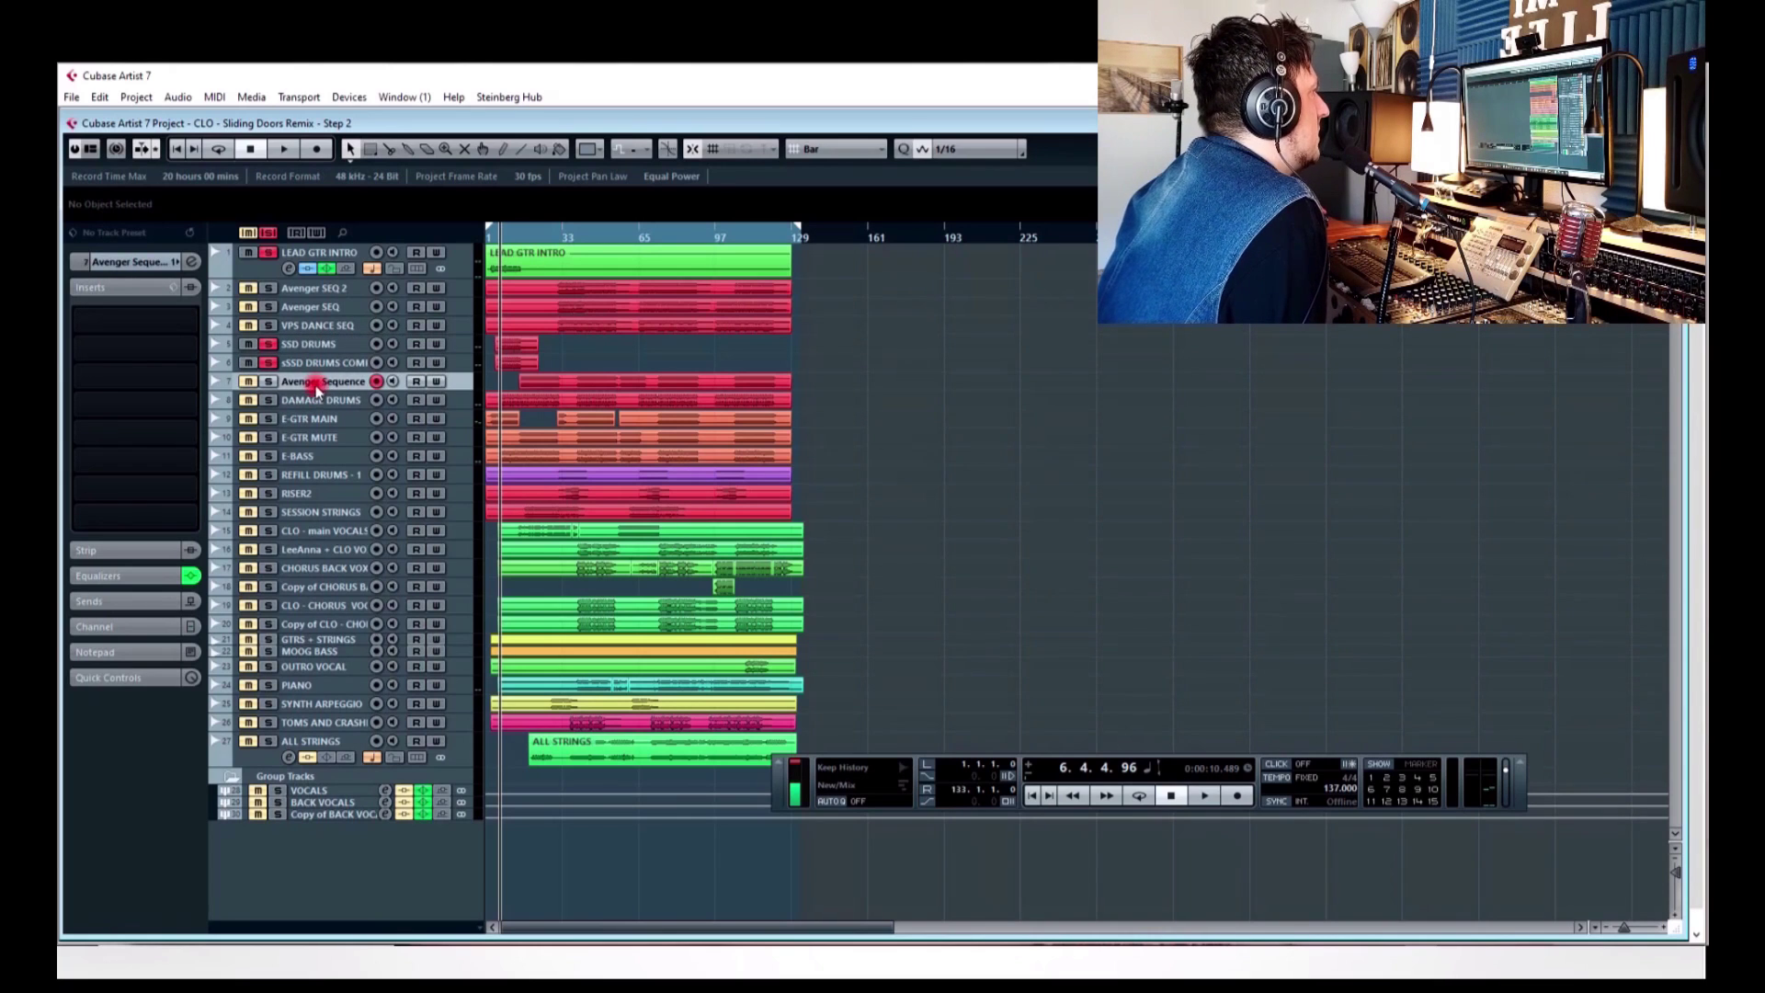
click(312, 404)
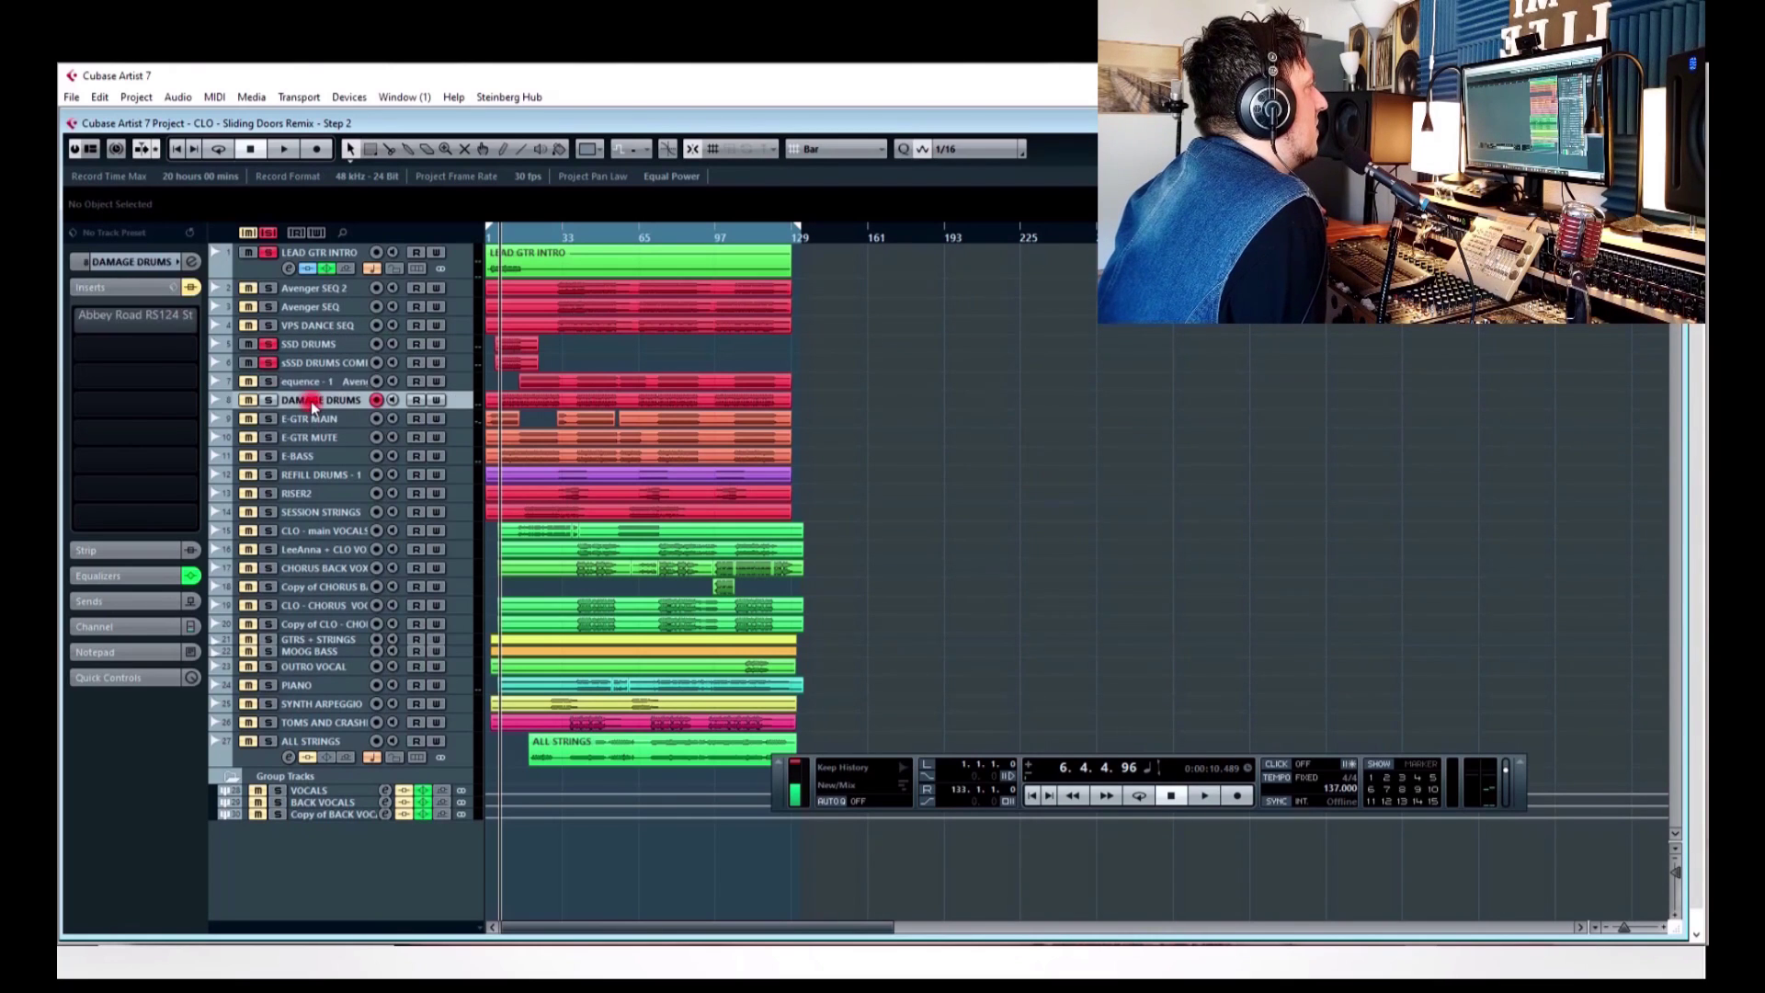
click(270, 381)
click(268, 400)
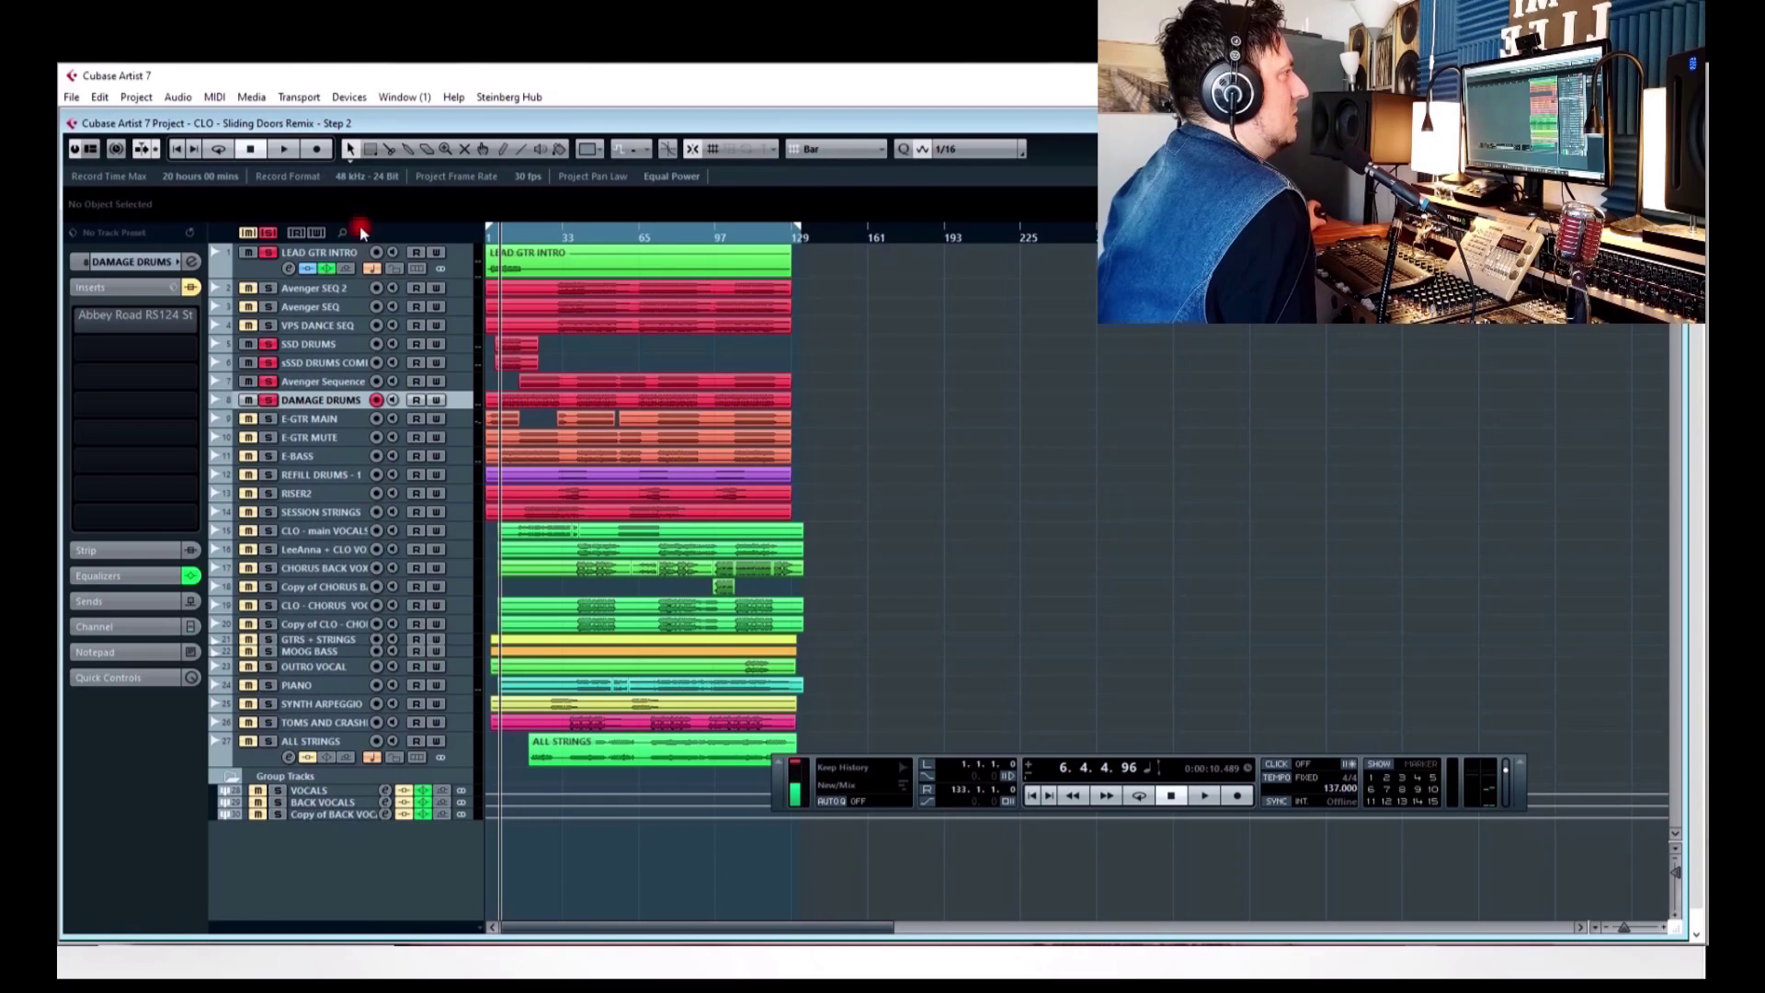
- Take Avenger Sequence out of the solo group and play the remaining soloed tracks from the project start
click(179, 150)
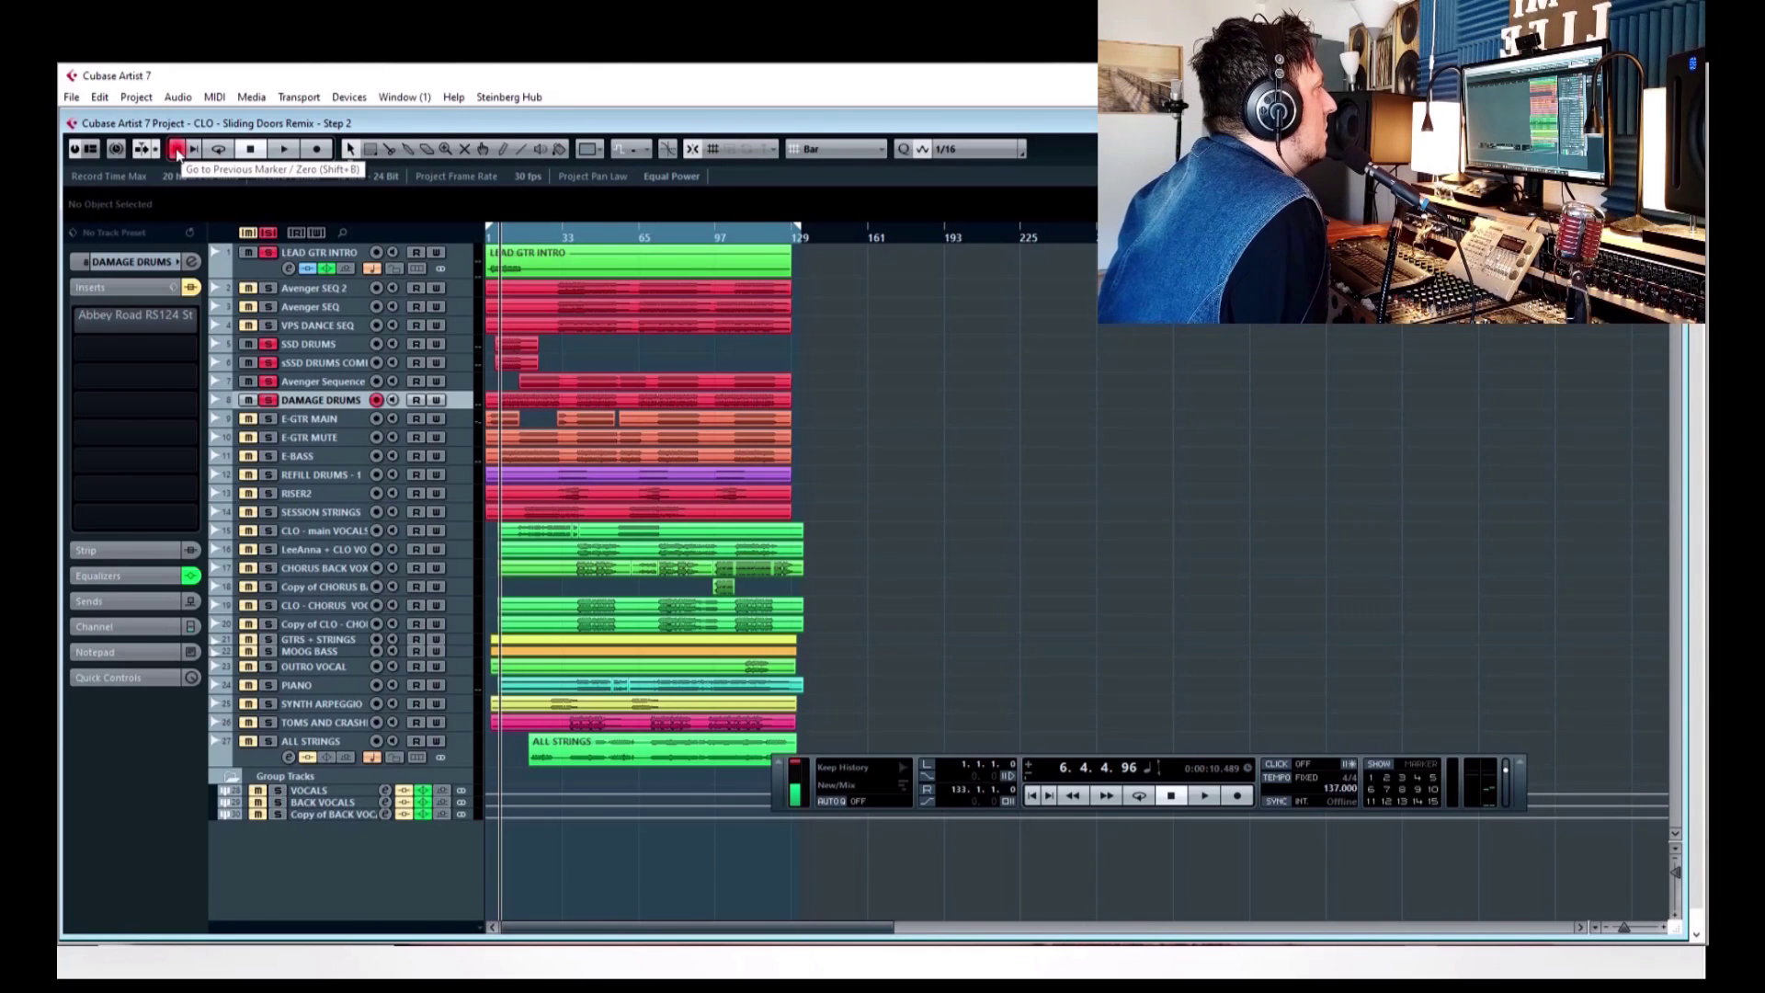
click(260, 151)
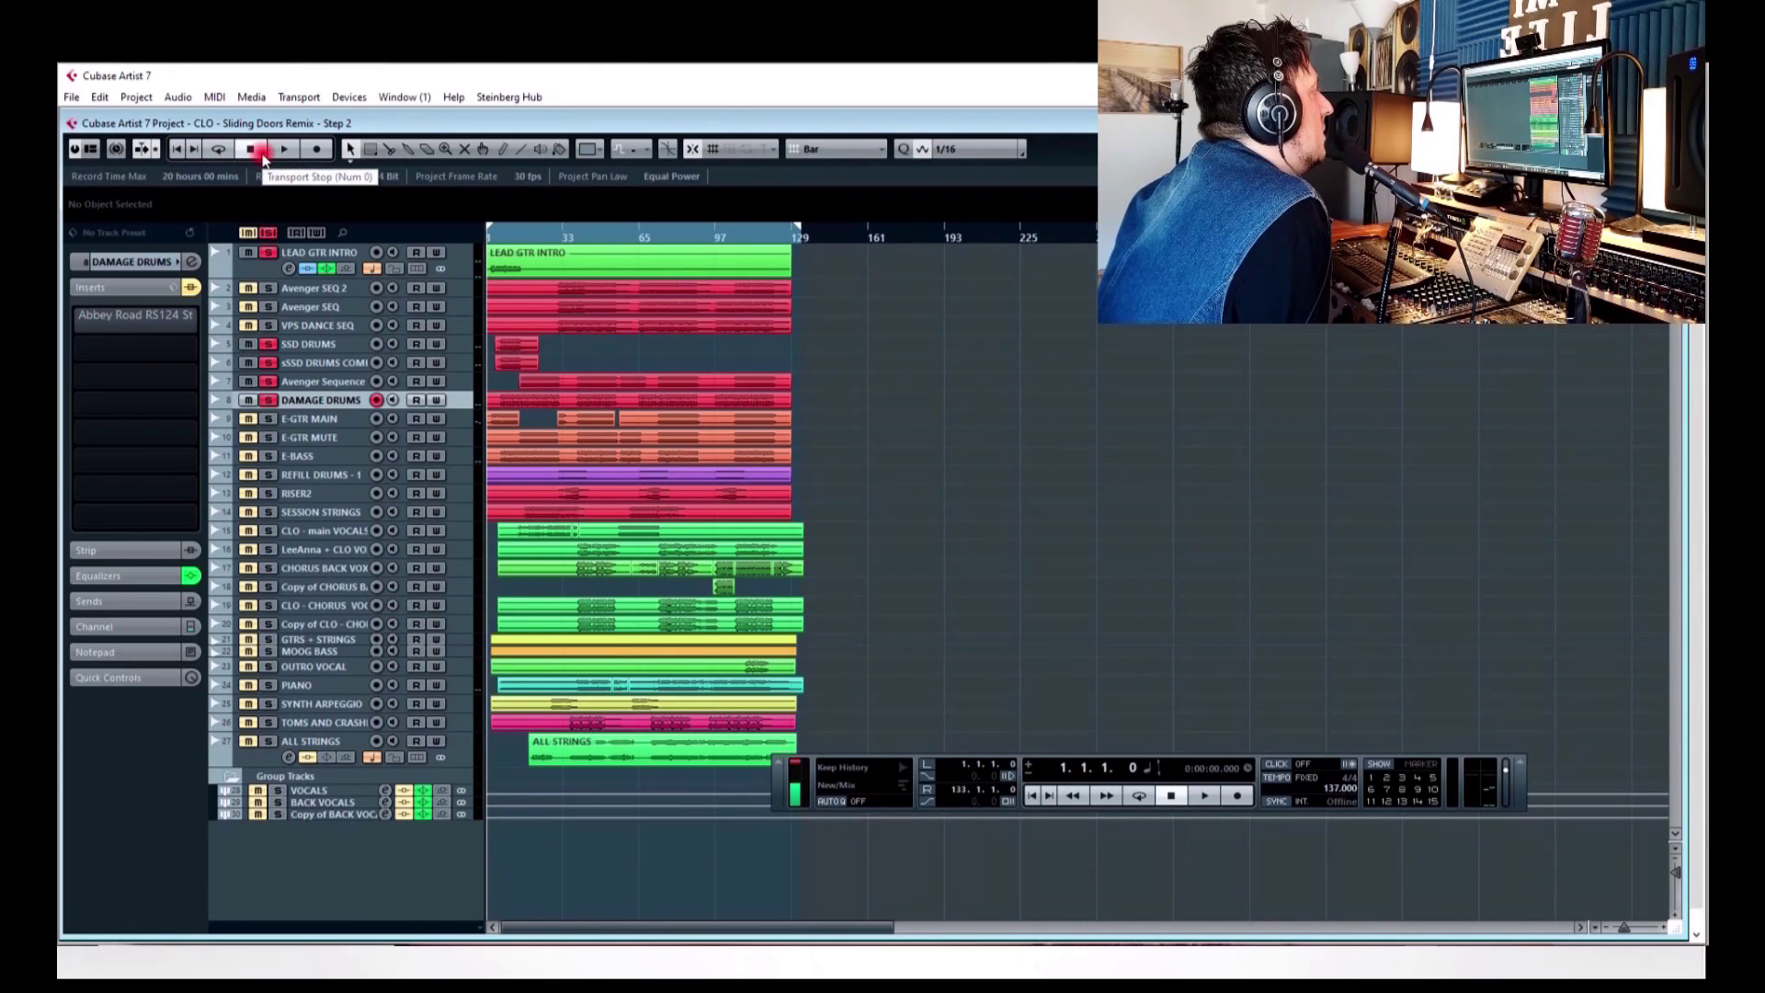
click(313, 345)
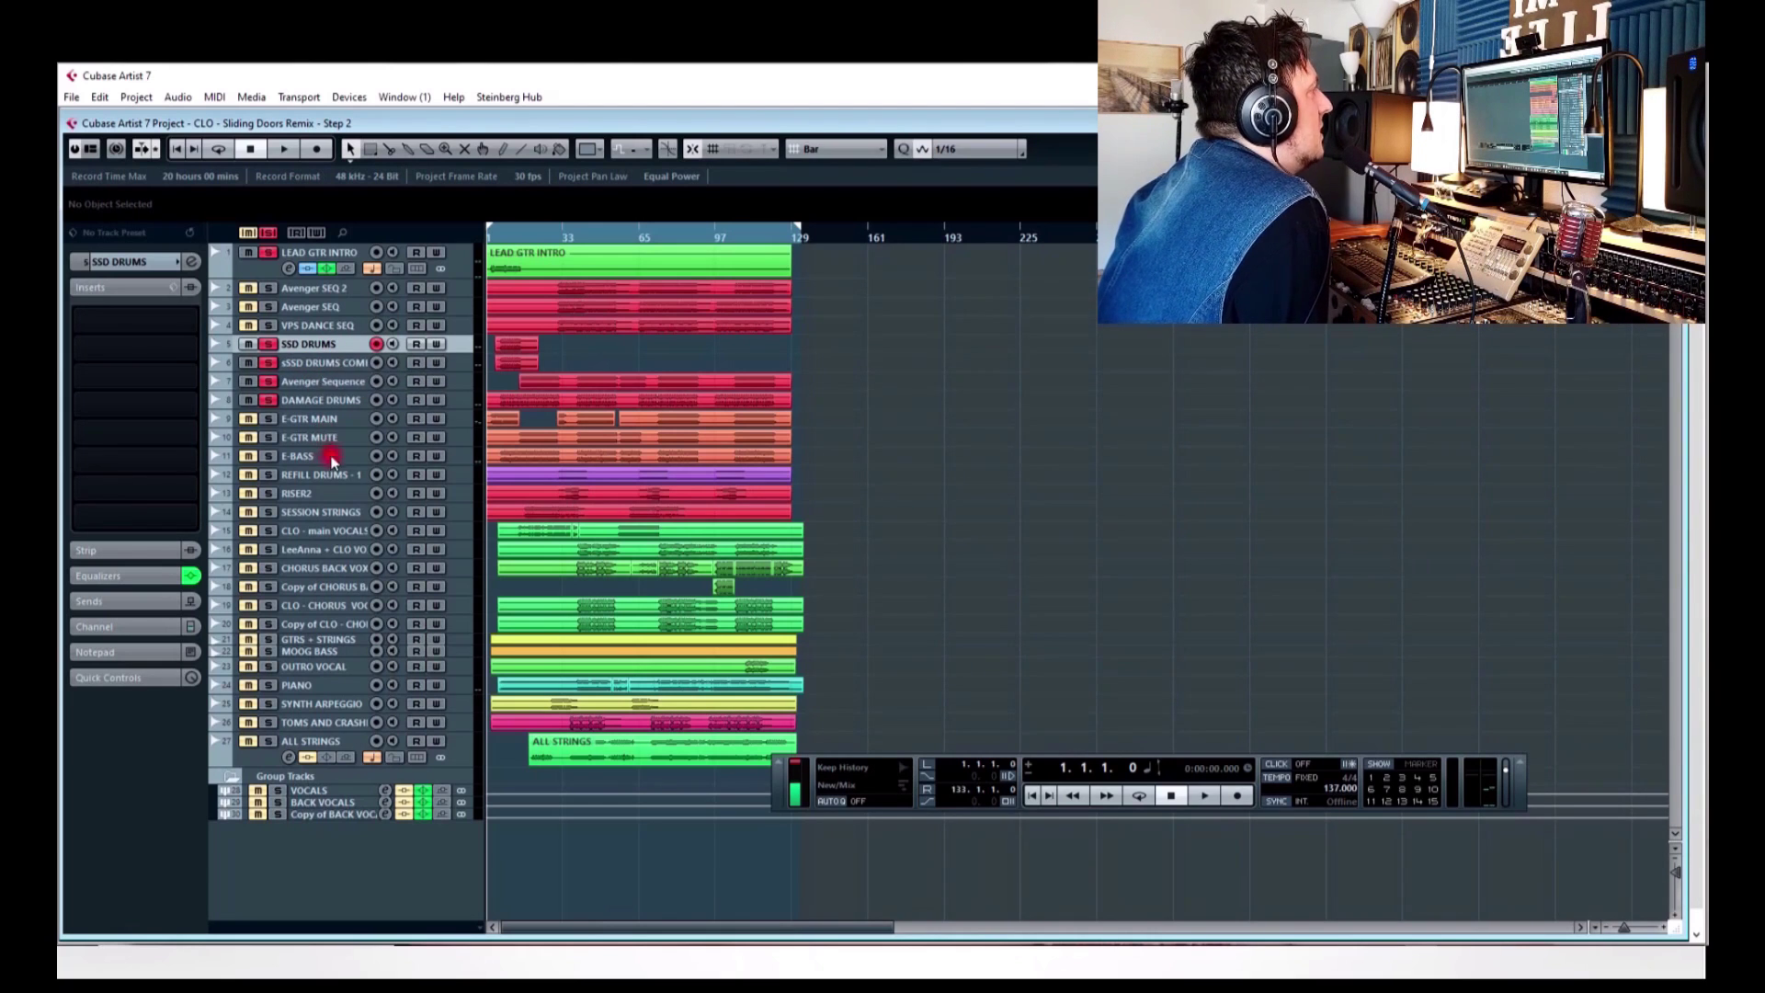
click(334, 383)
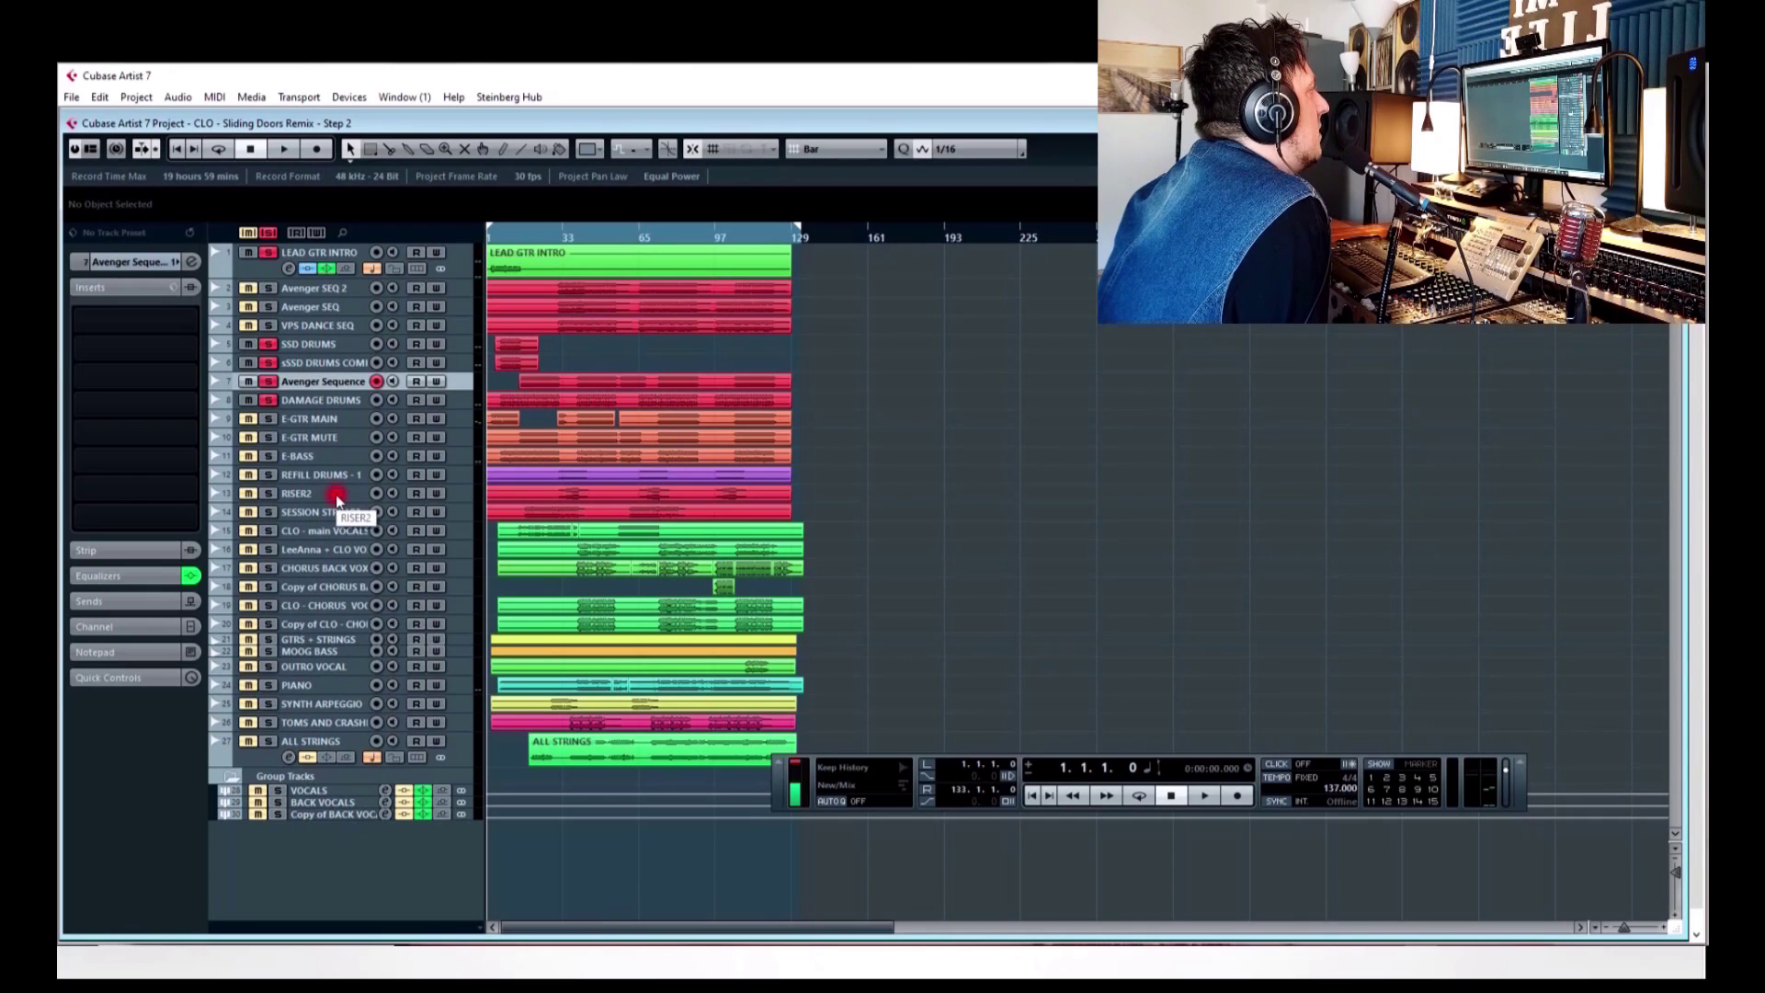
click(336, 403)
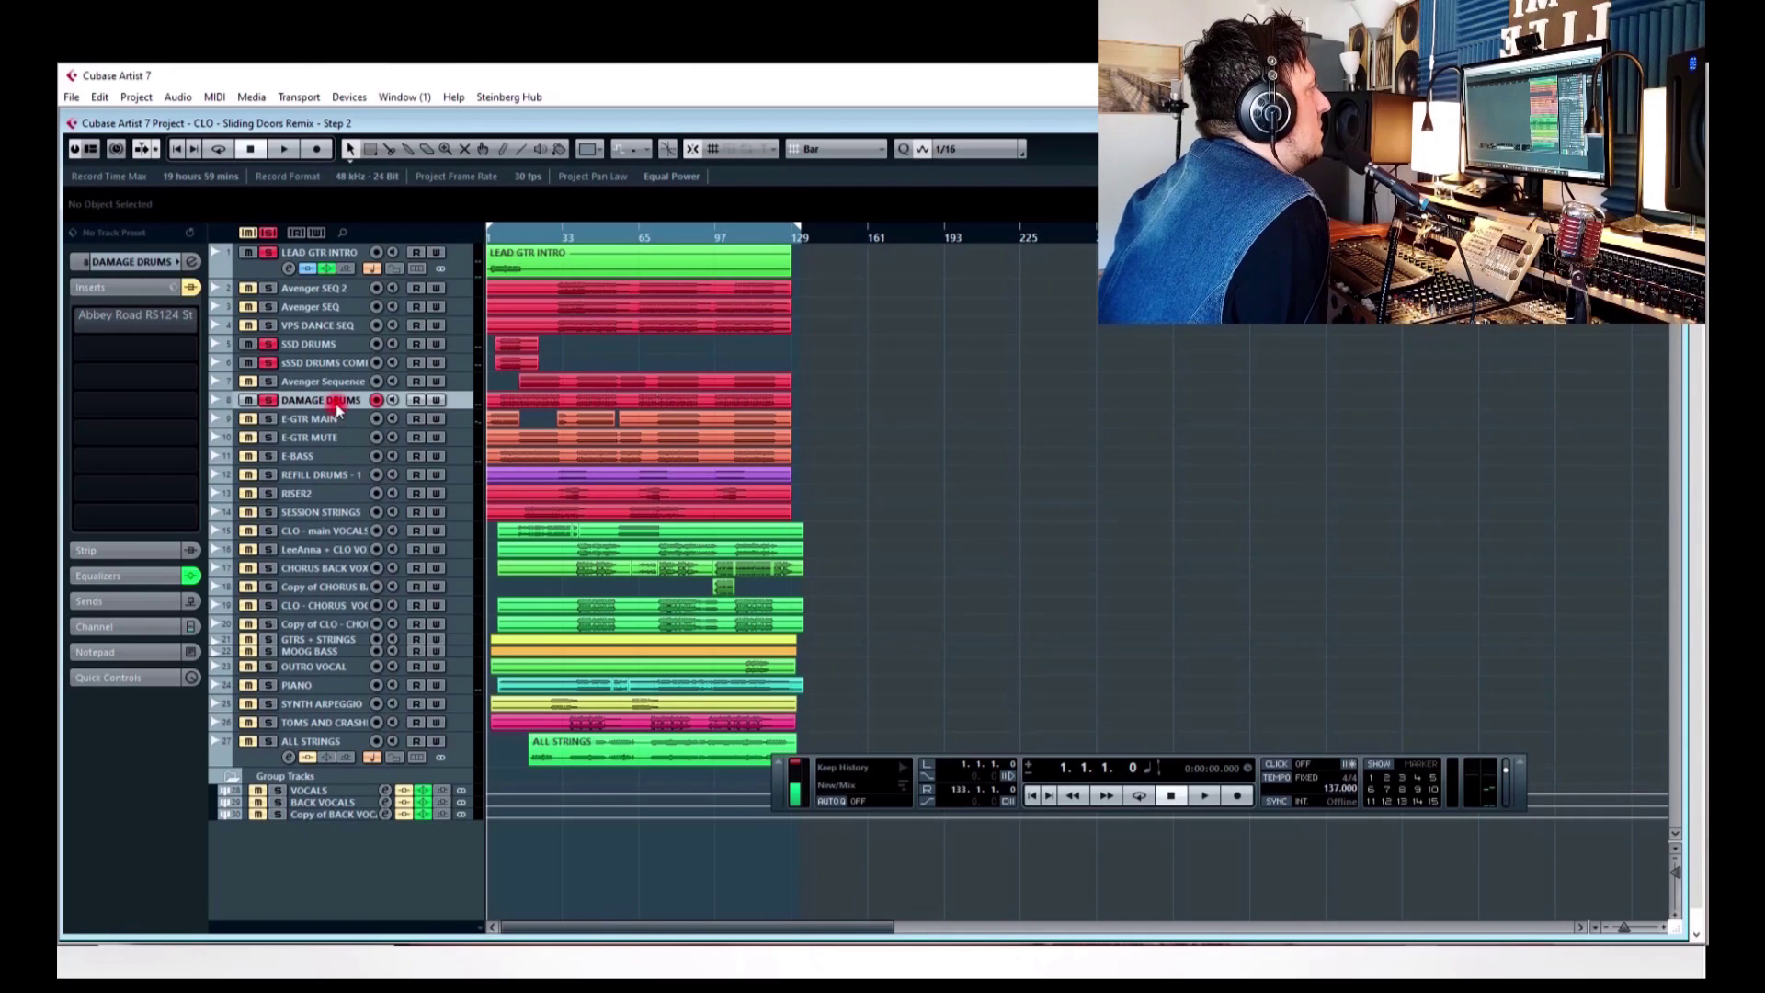
key(space)
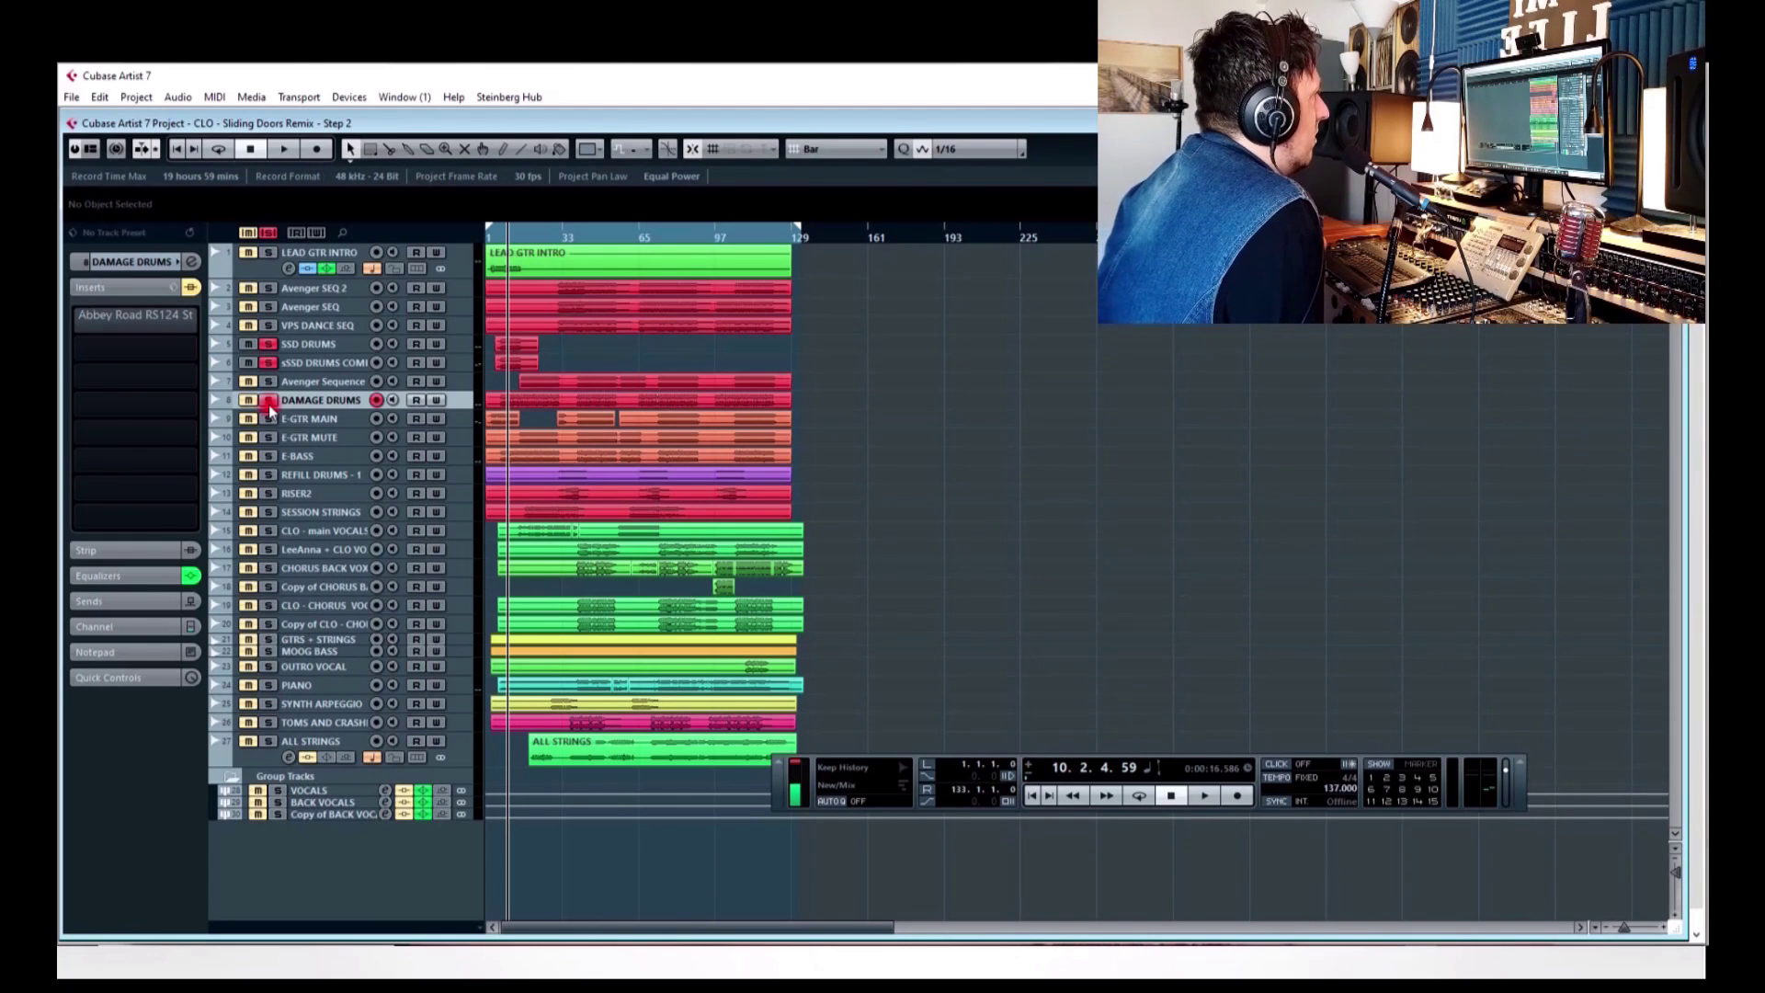
- Unsolo DAMAGE DRUMS, select SSD DRUMS, and audition the soloed drums from the project start
click(269, 403)
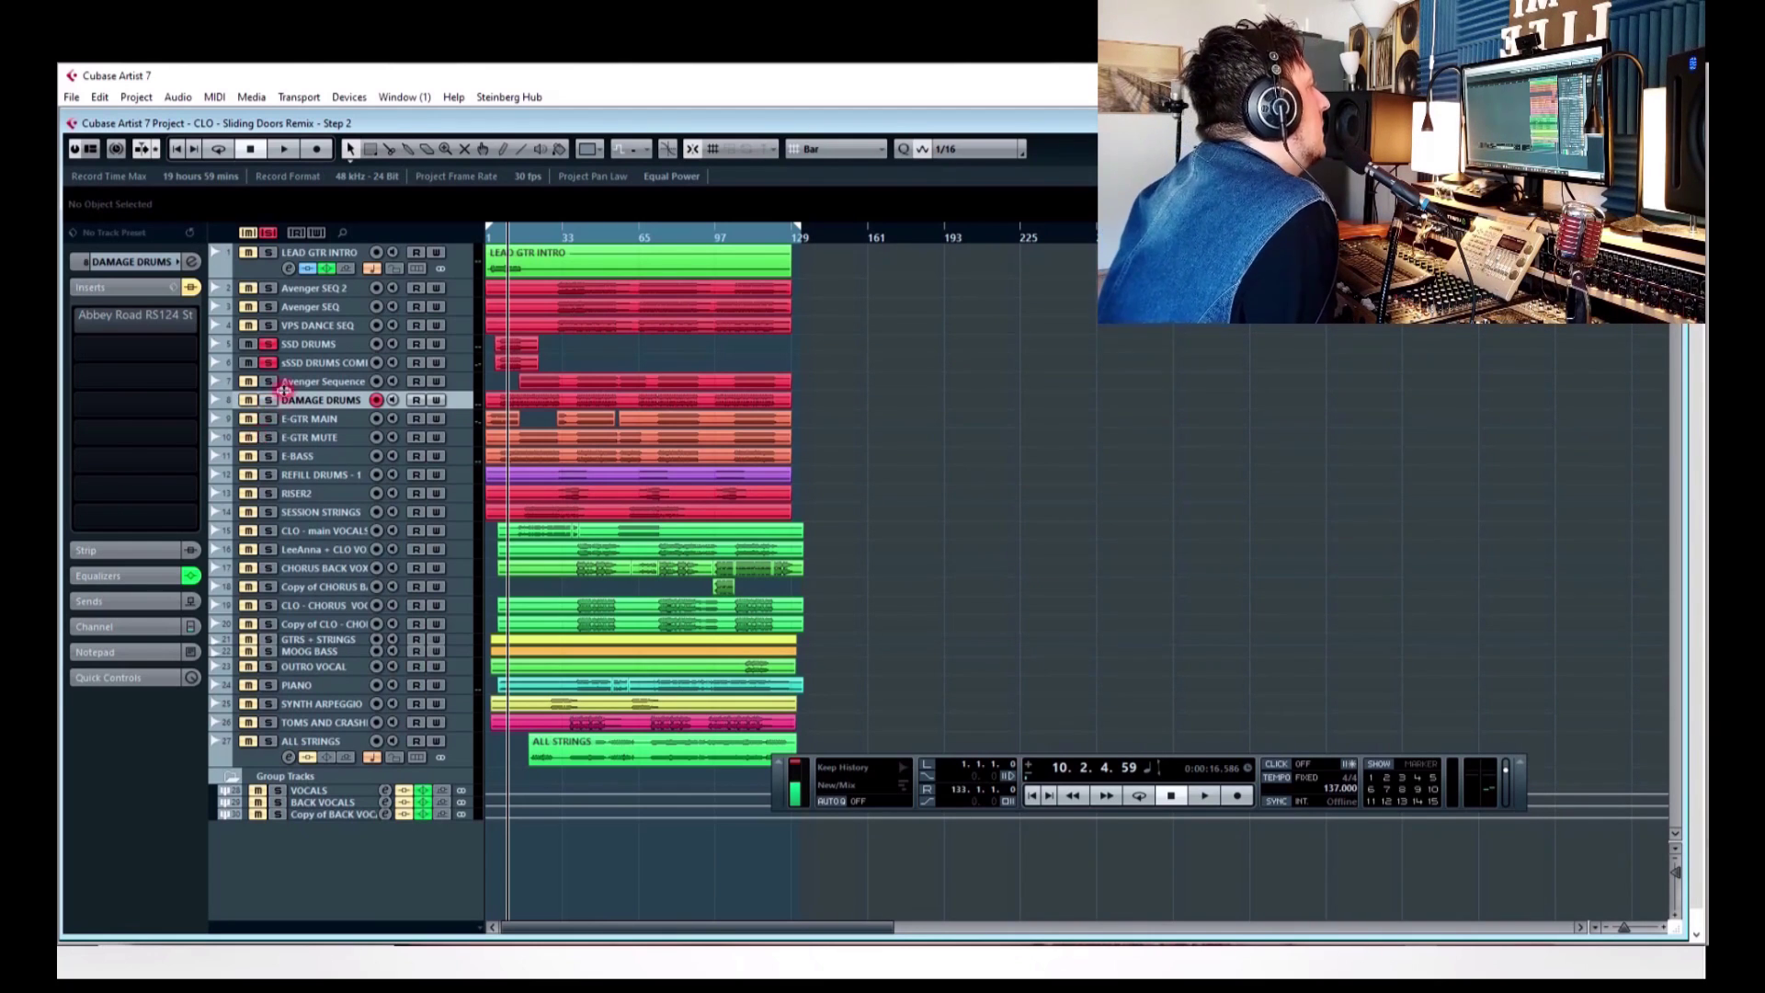
click(315, 344)
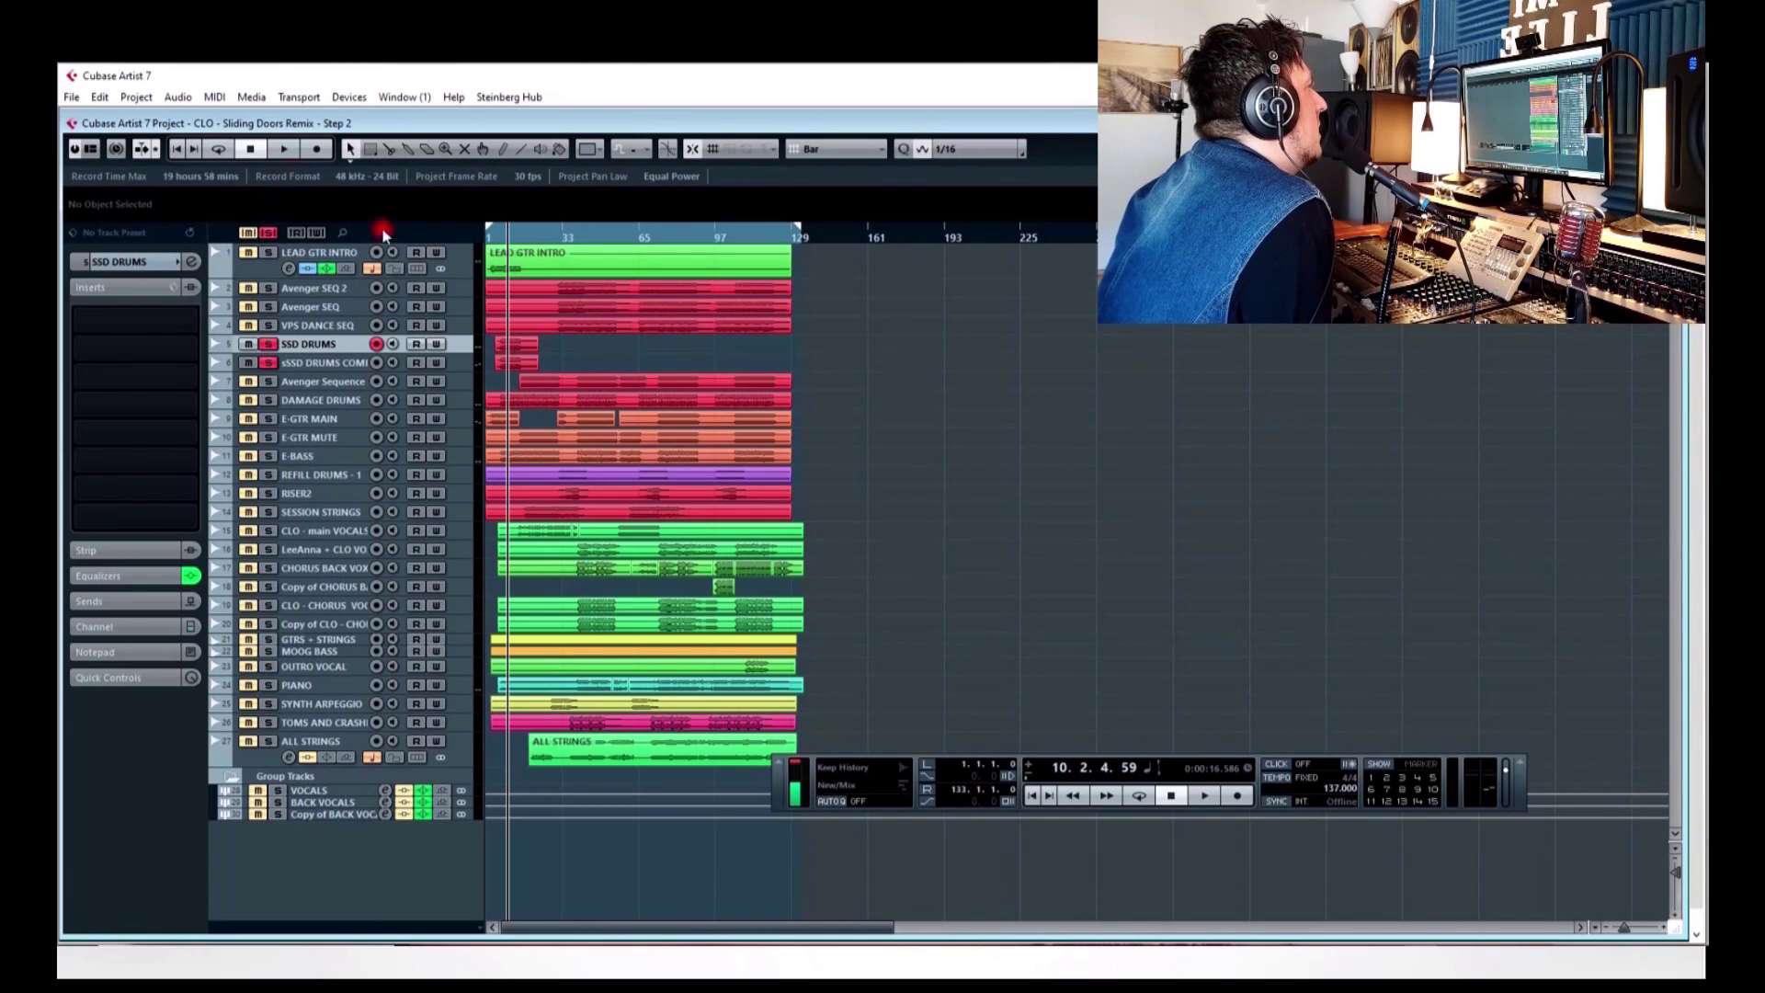
click(178, 152)
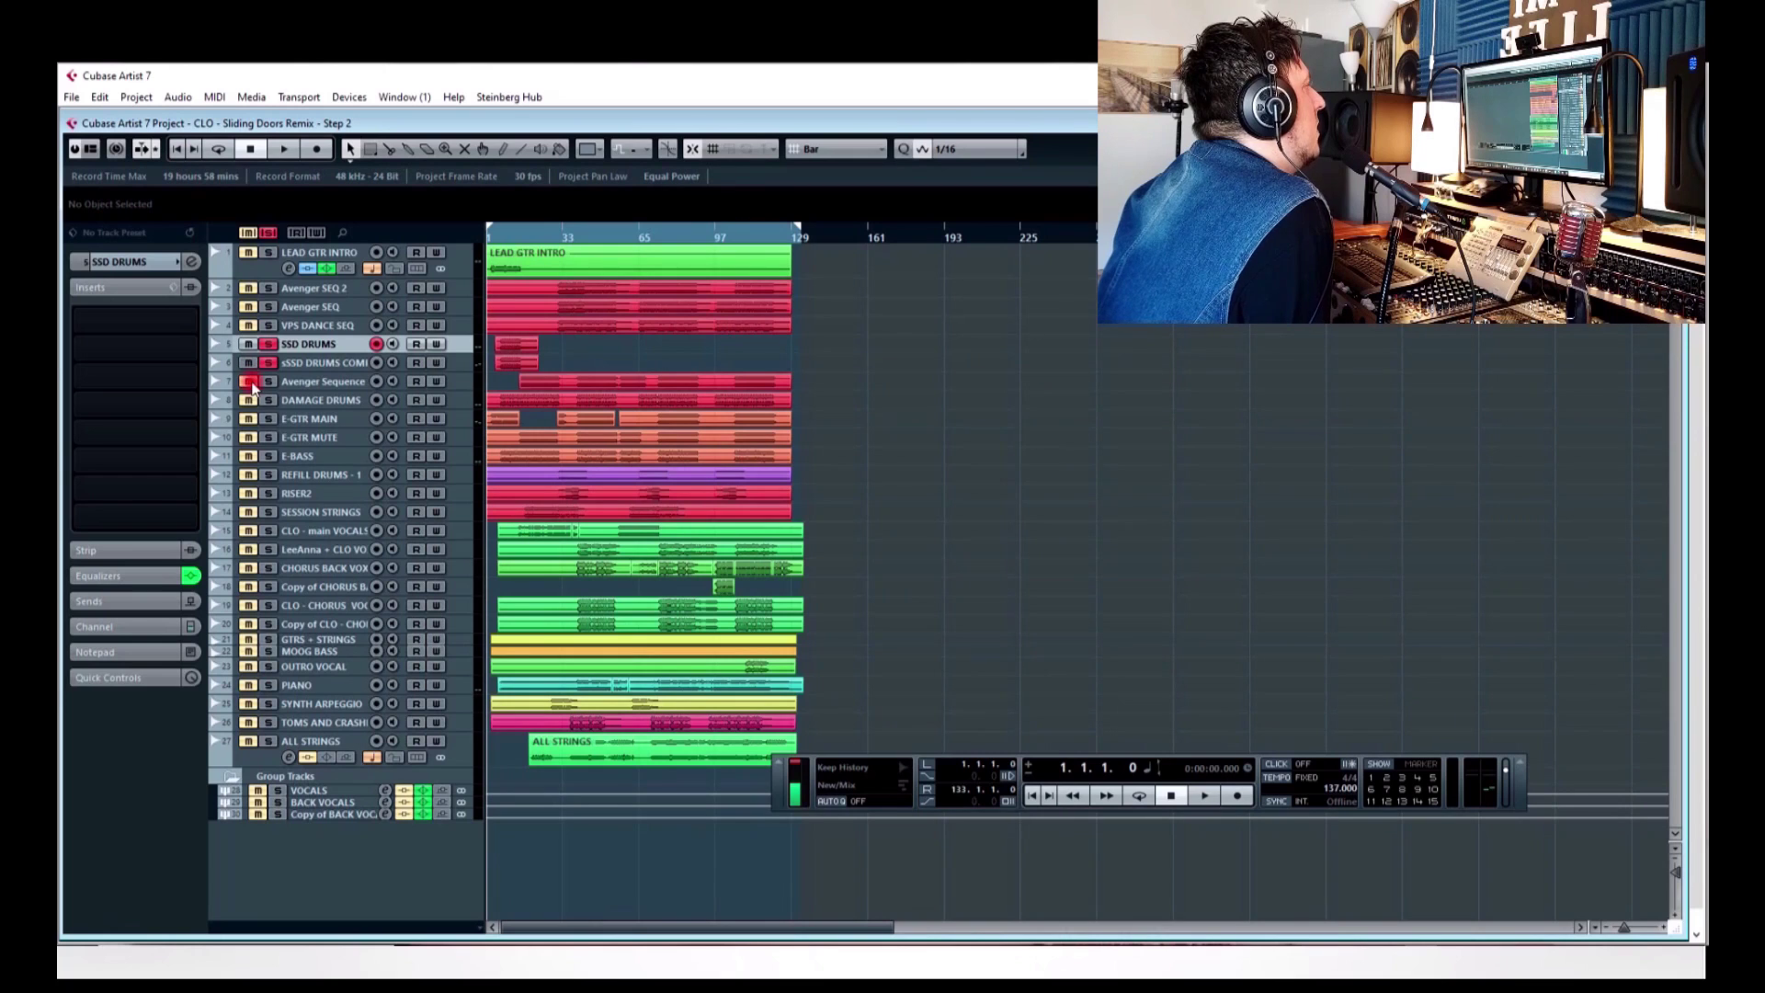
click(282, 150)
click(180, 153)
- Solo only the compressed SSD drums track and reactivate its bypassed Abbey Road RS124 insert
click(267, 365)
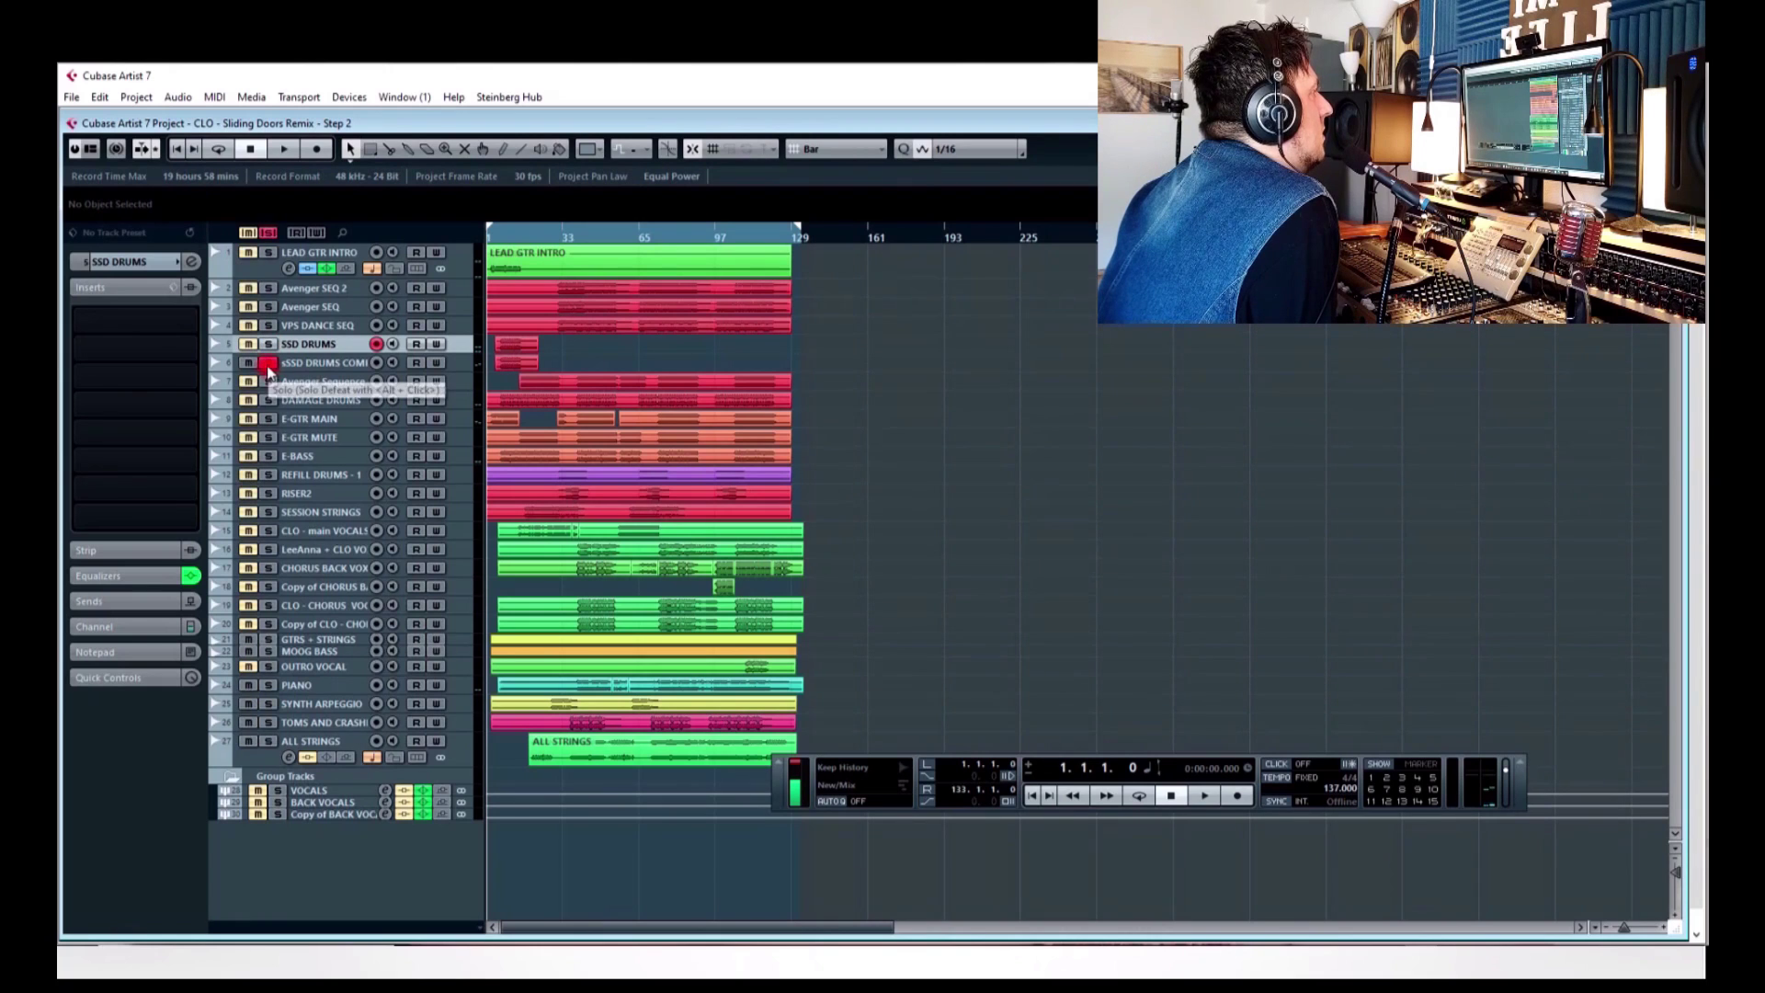
click(304, 366)
click(149, 329)
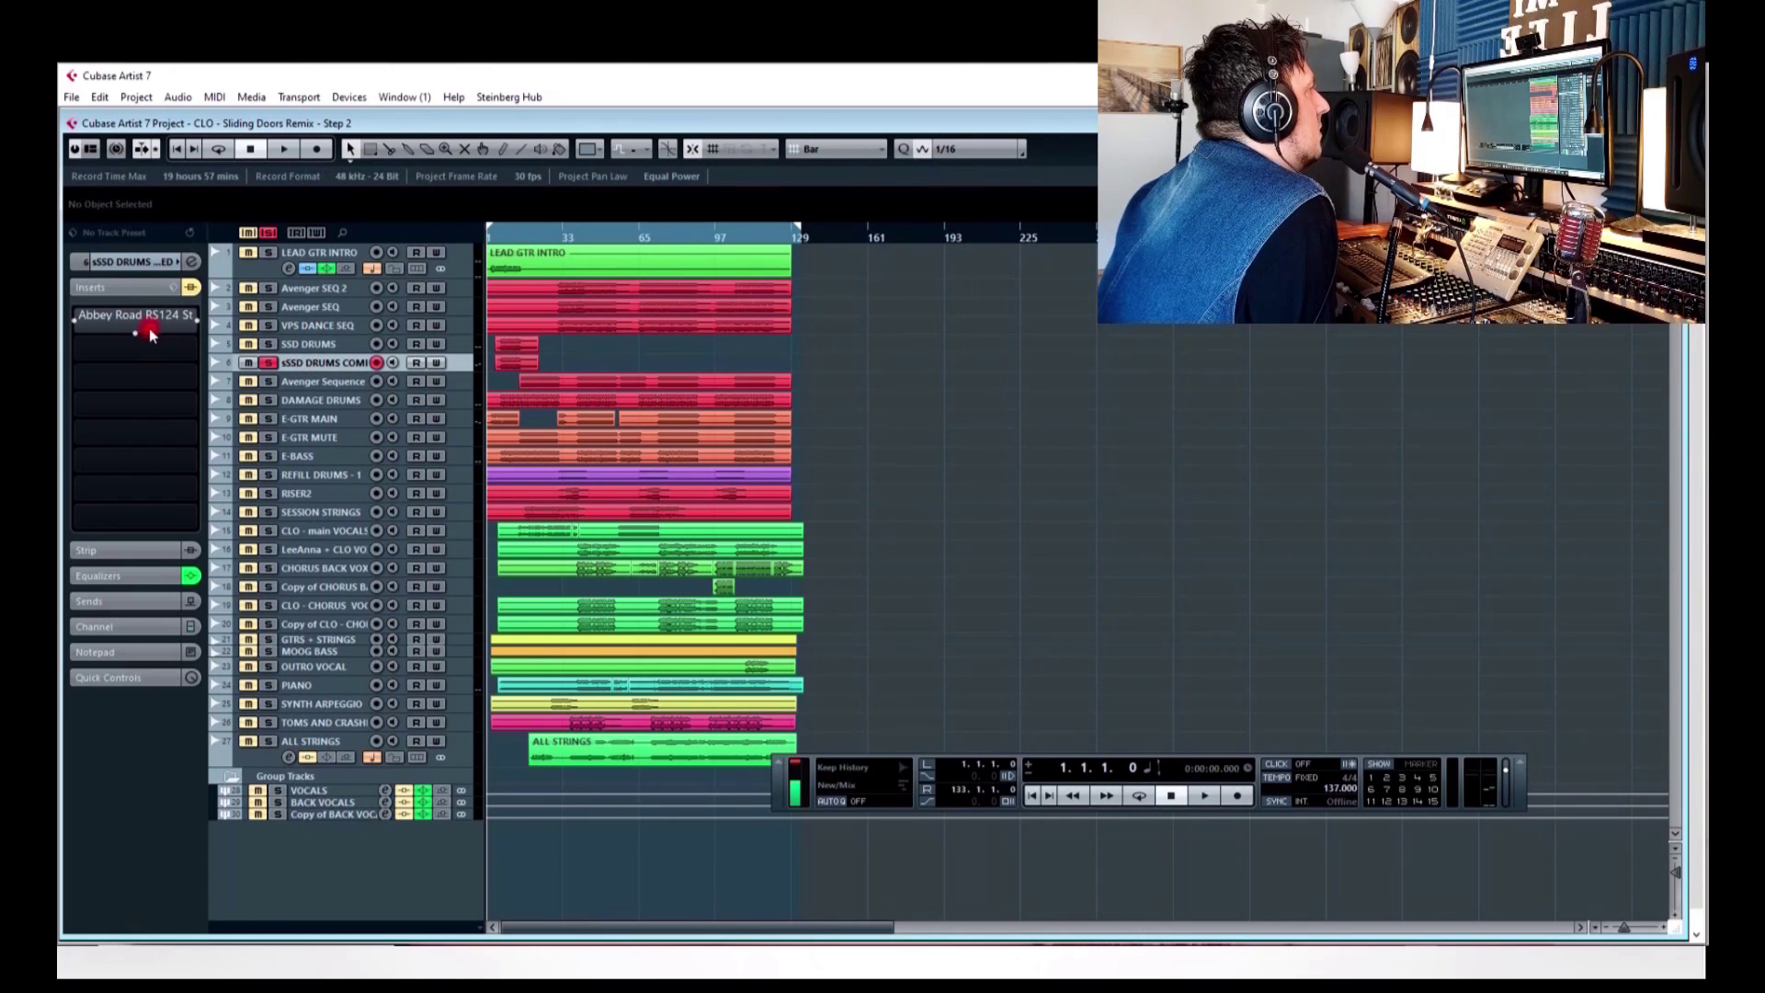
click(162, 314)
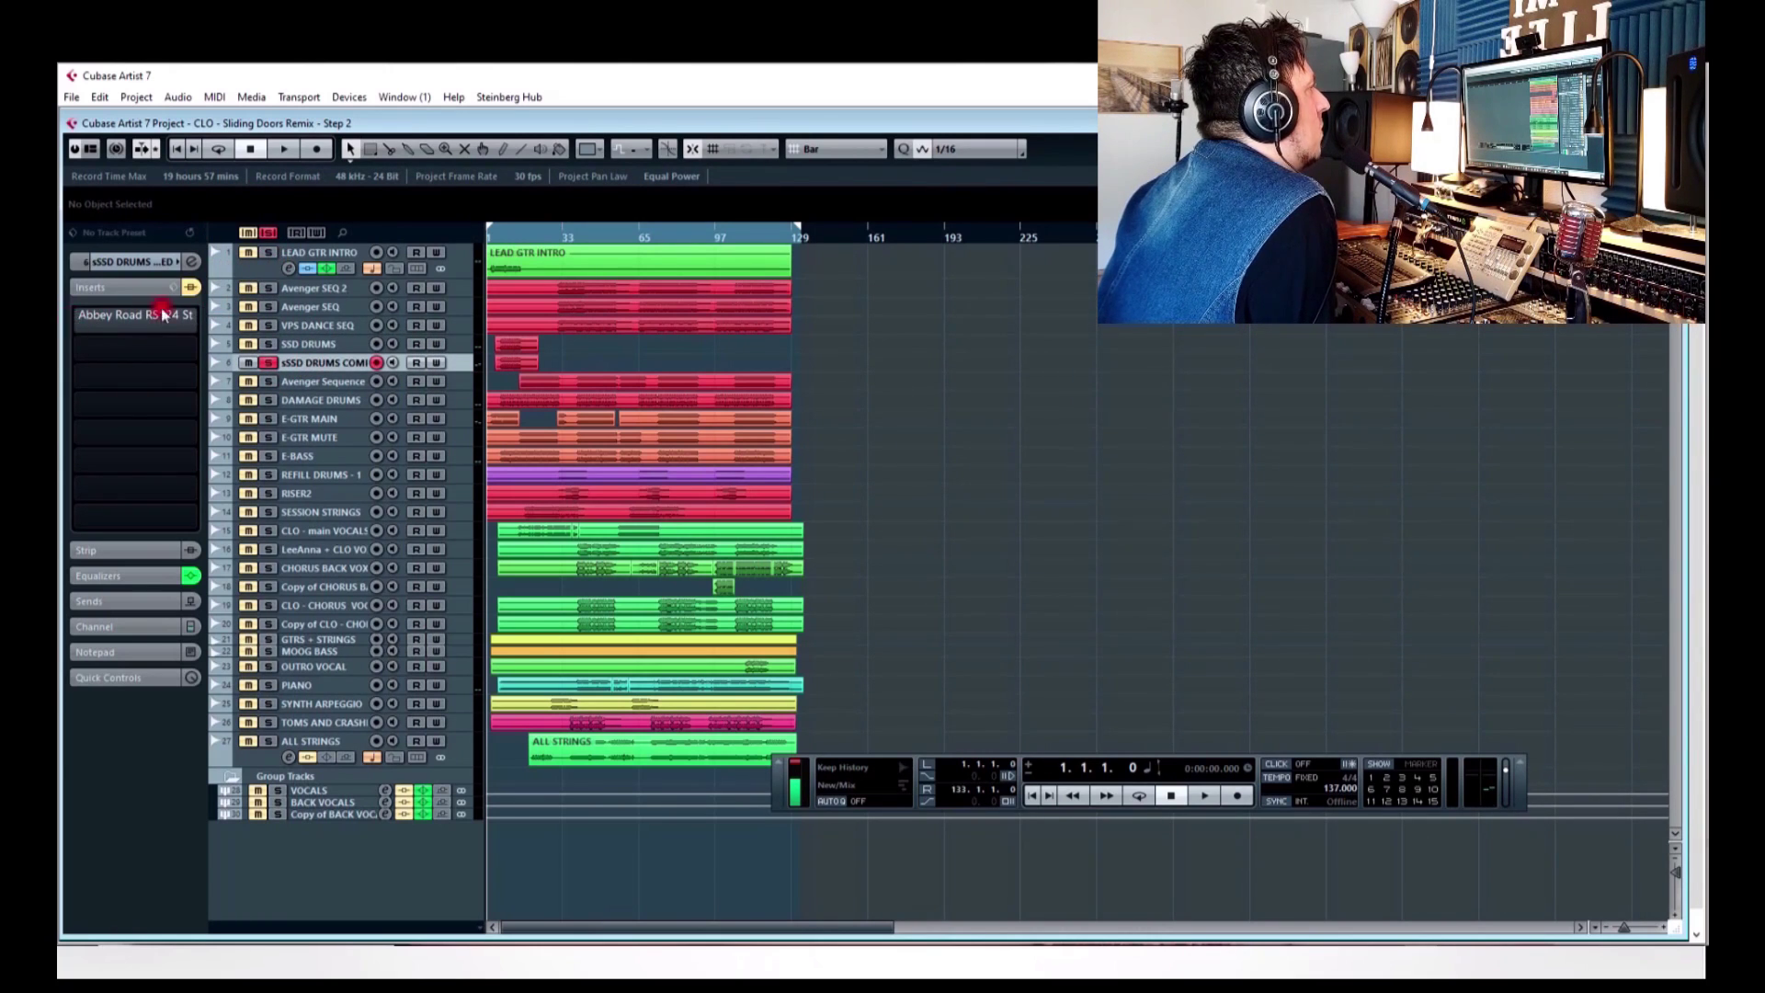
click(80, 326)
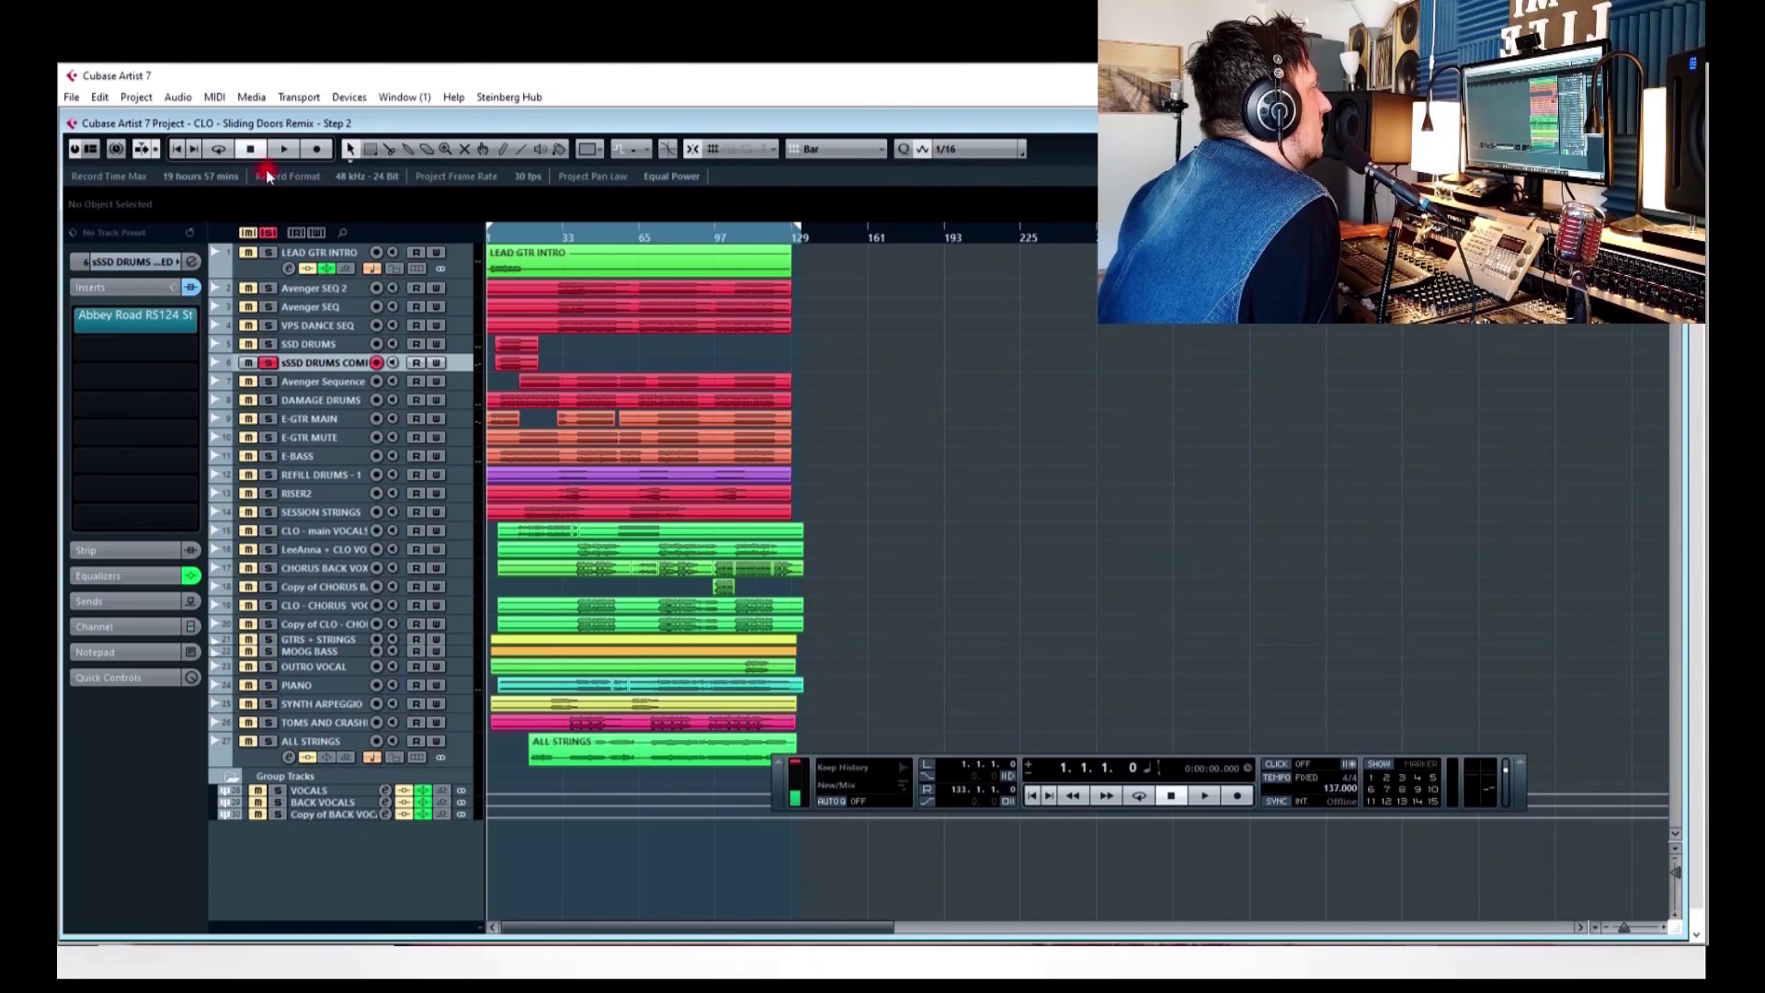
- Play the compressed SSD drums from the project start and inspect the Abbey Road RS124 compressor settings
click(284, 148)
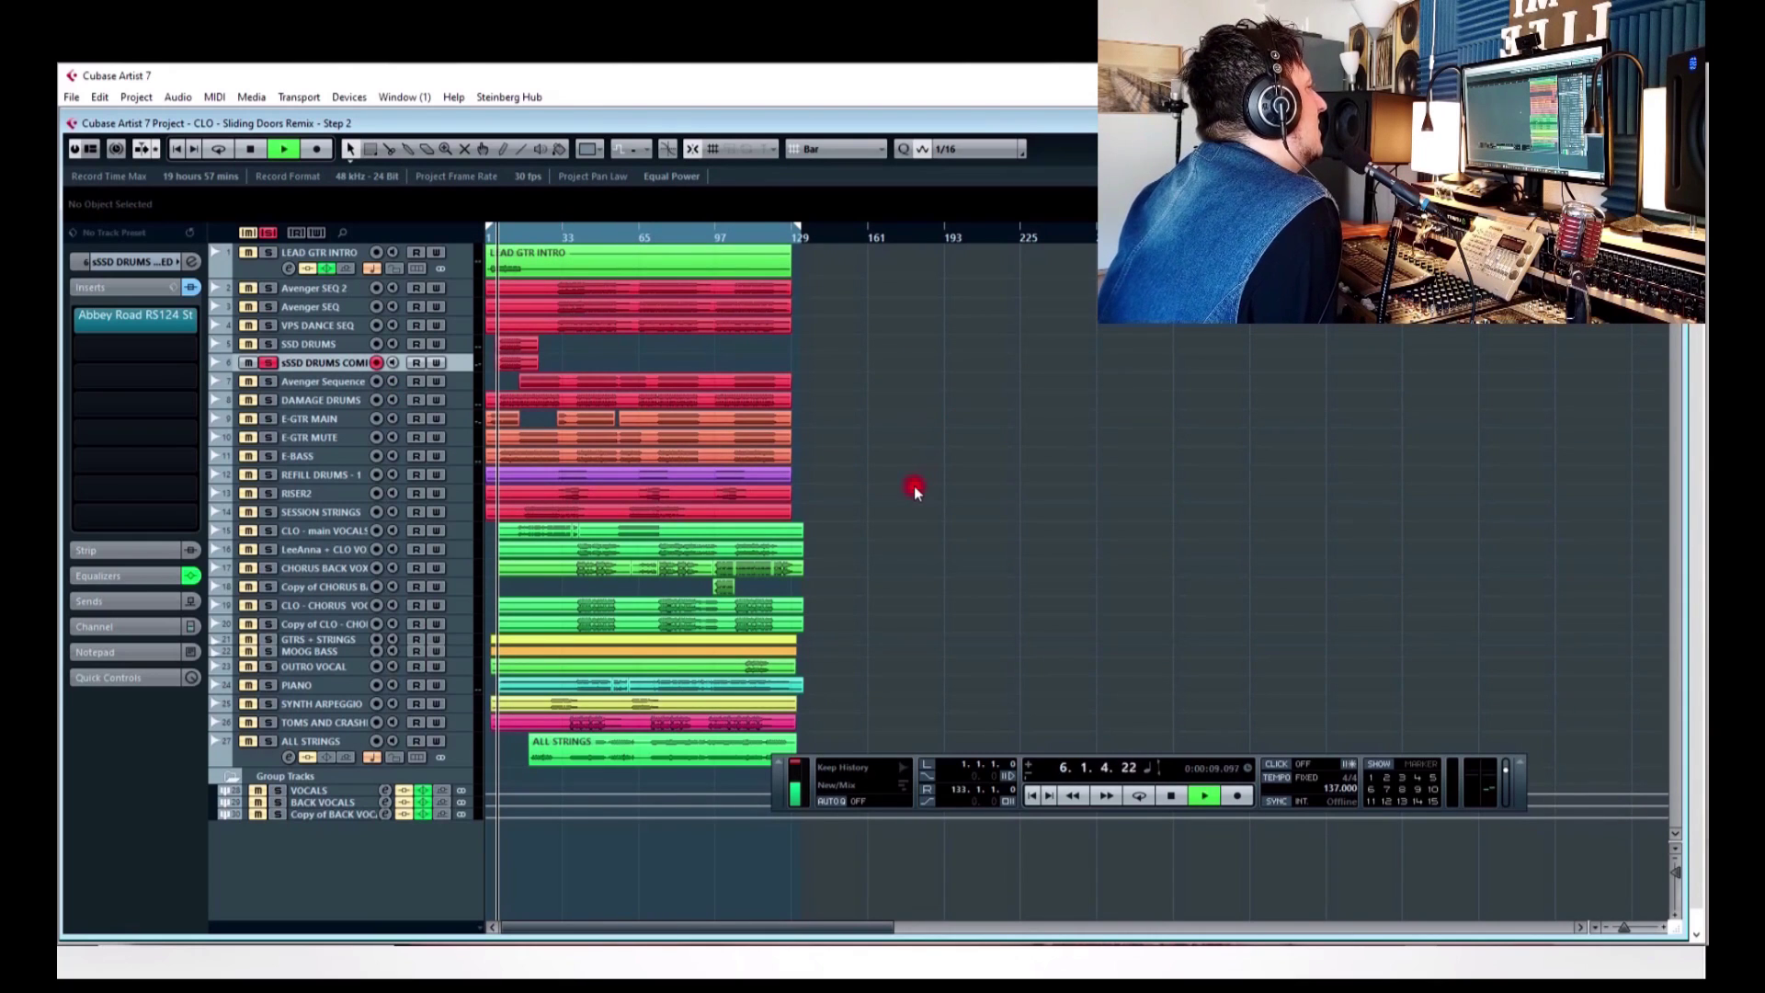
click(615, 418)
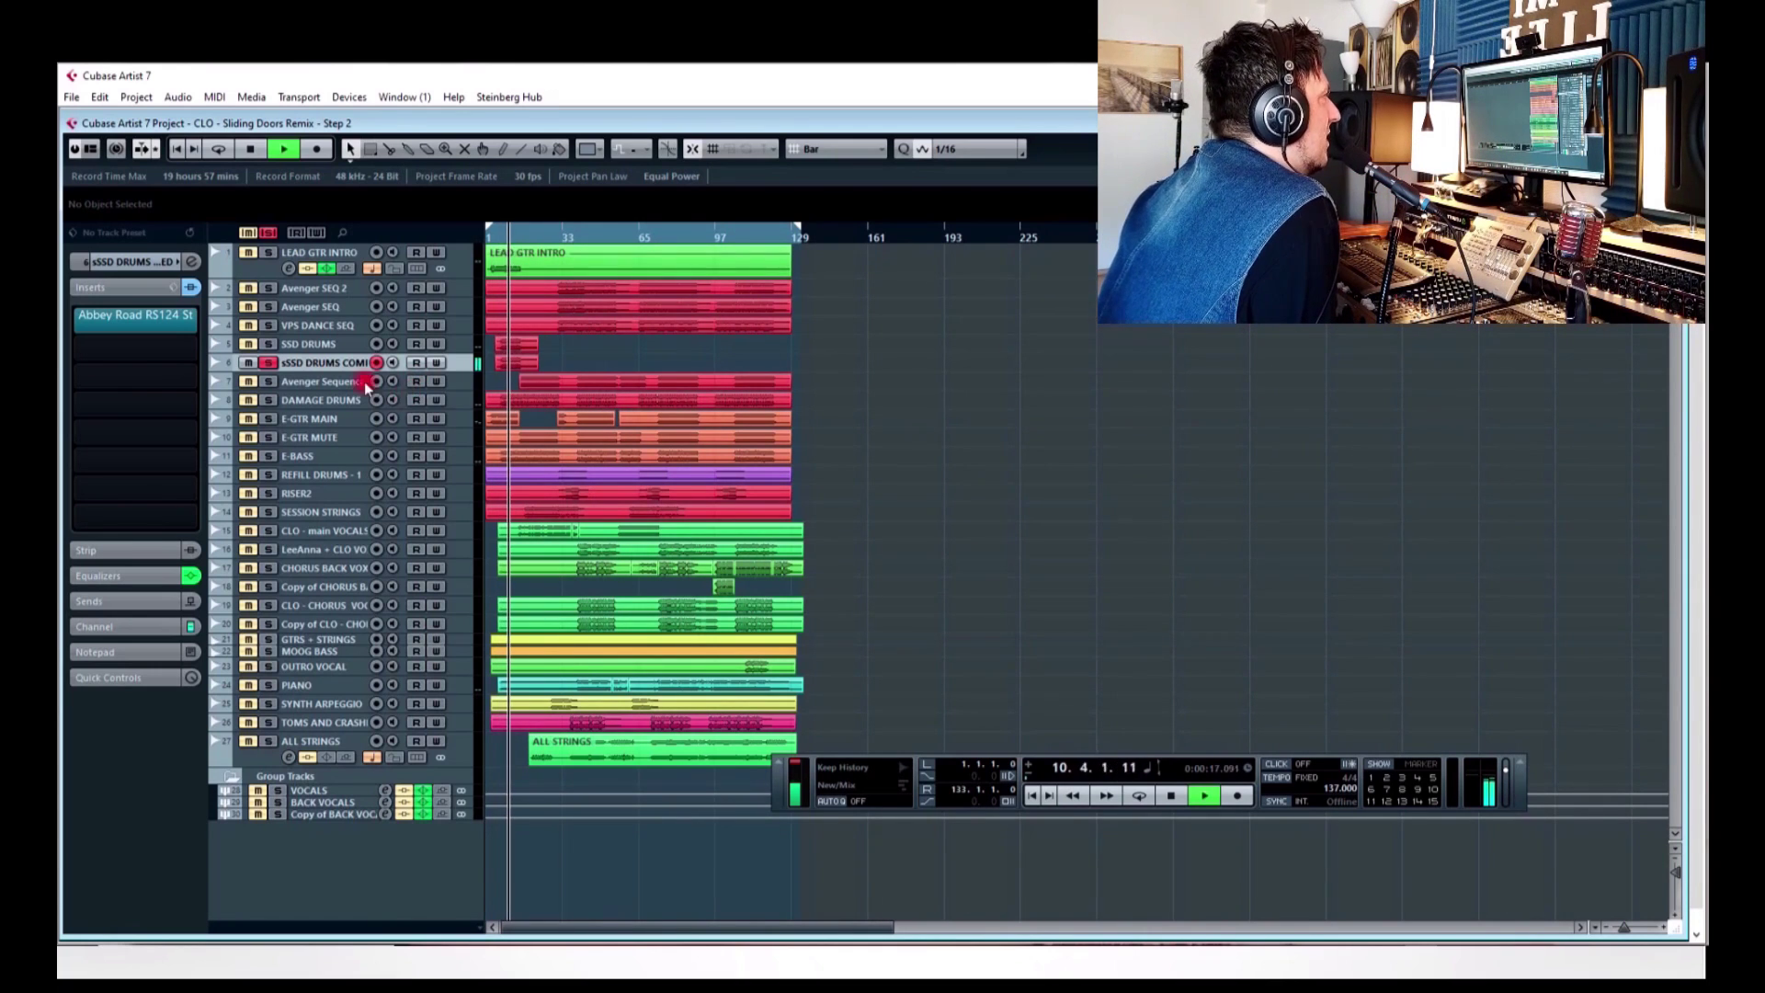
click(85, 317)
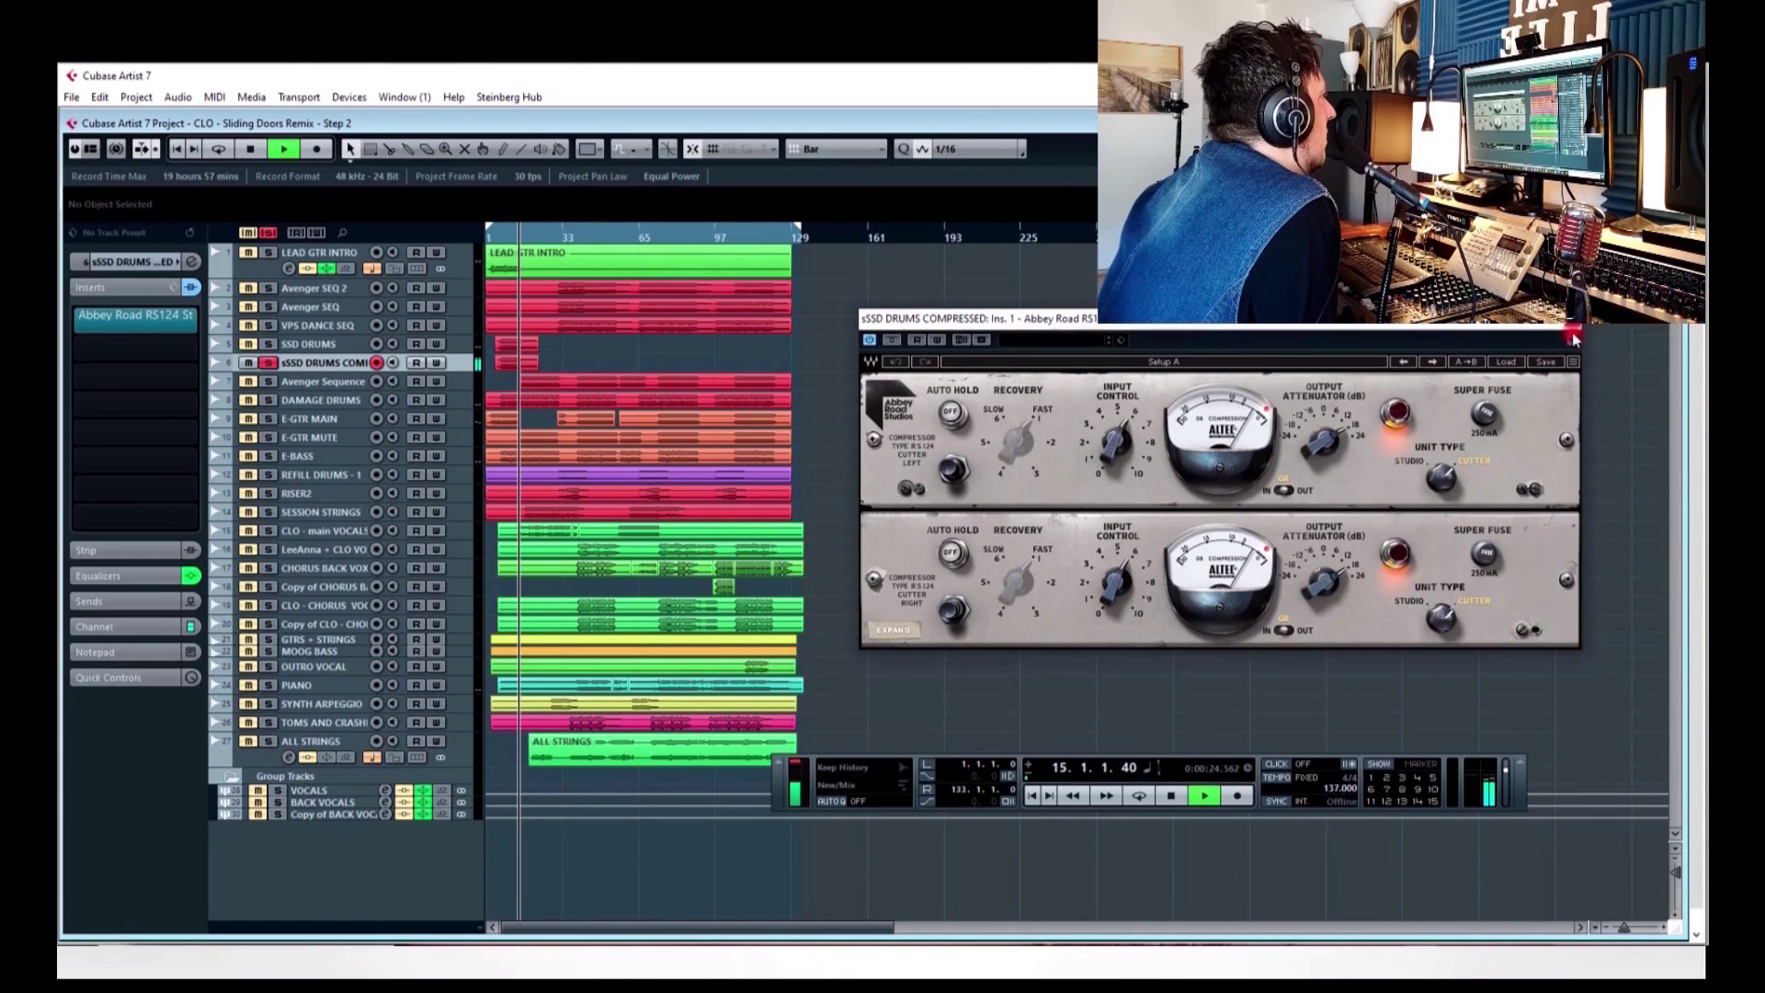
click(497, 236)
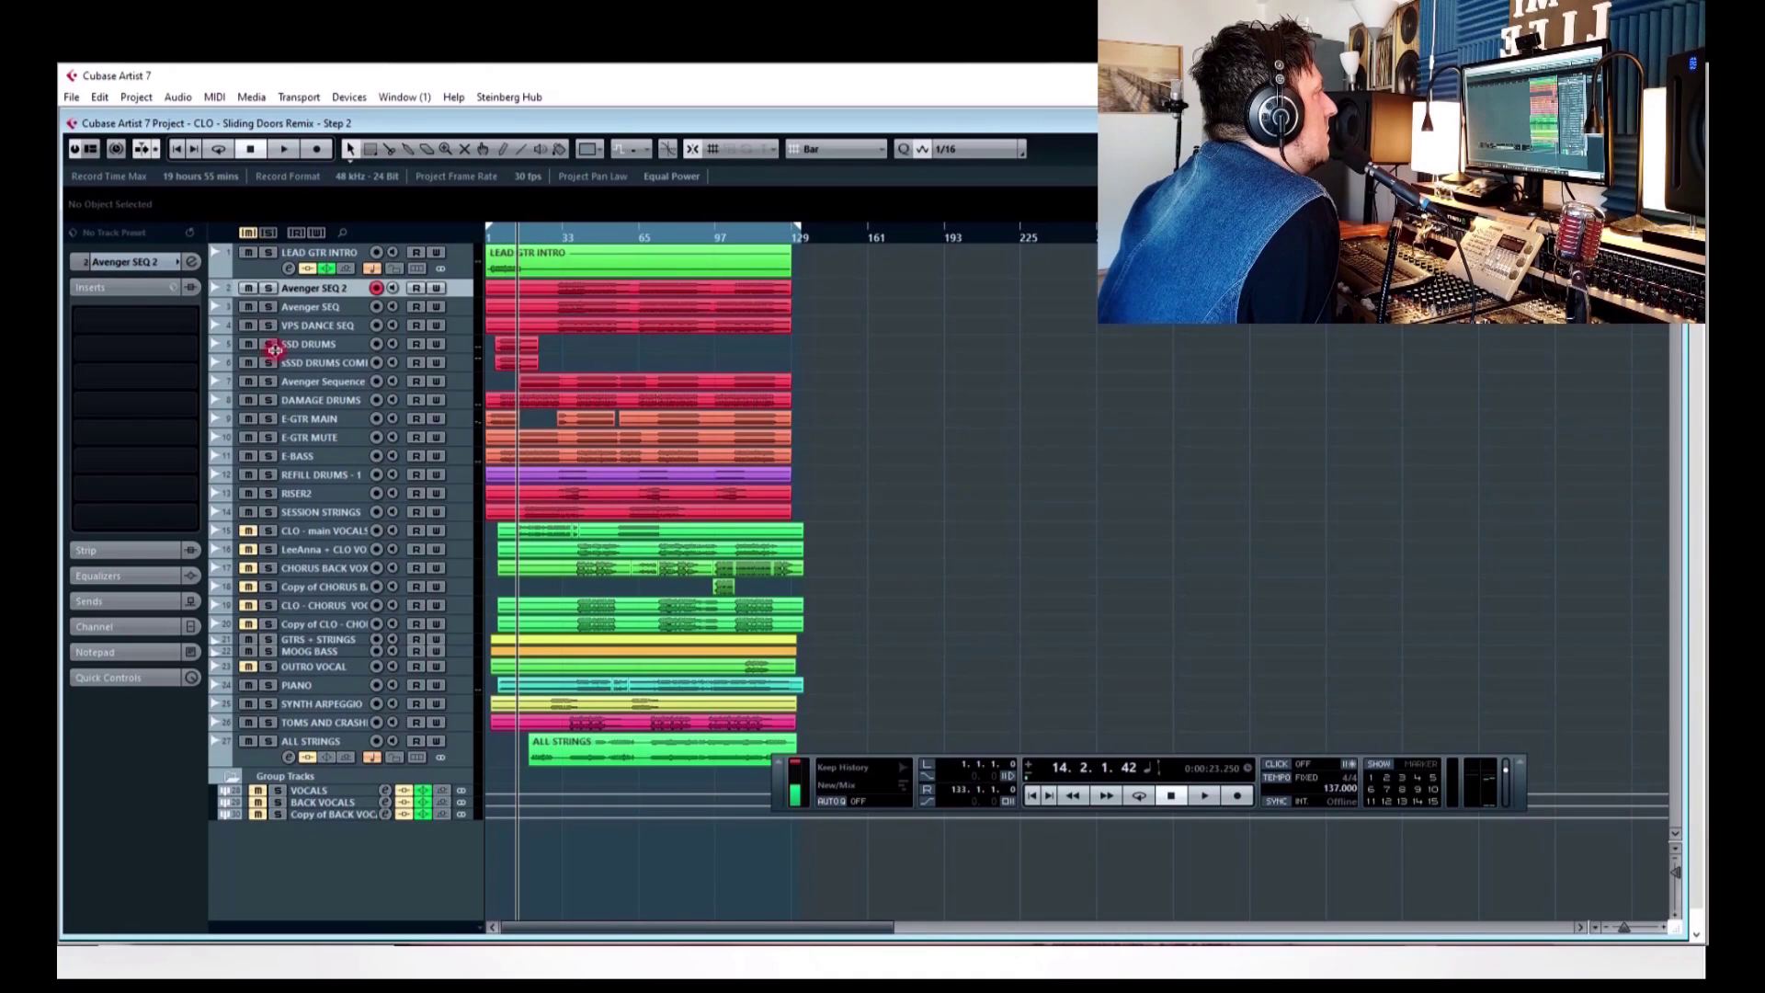
- Solo both SSD drum tracks and LEAD GTR INTRO, and place the playhead at bar 30
click(269, 343)
click(269, 363)
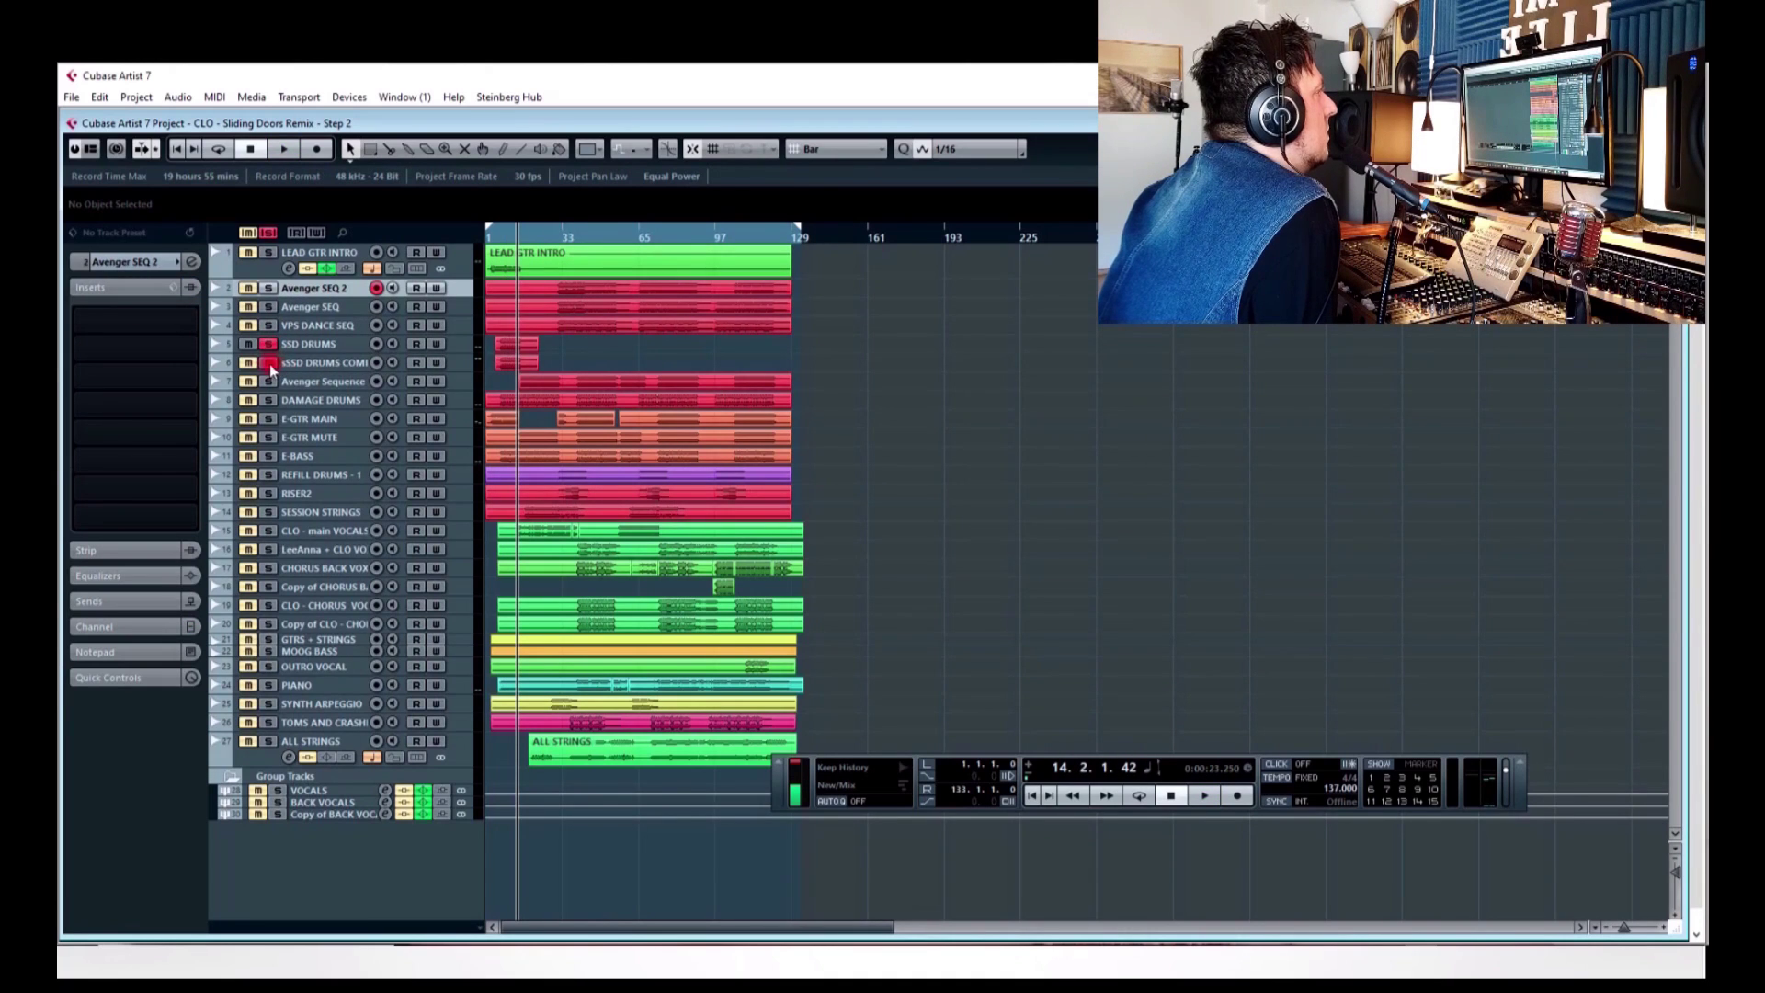
click(552, 229)
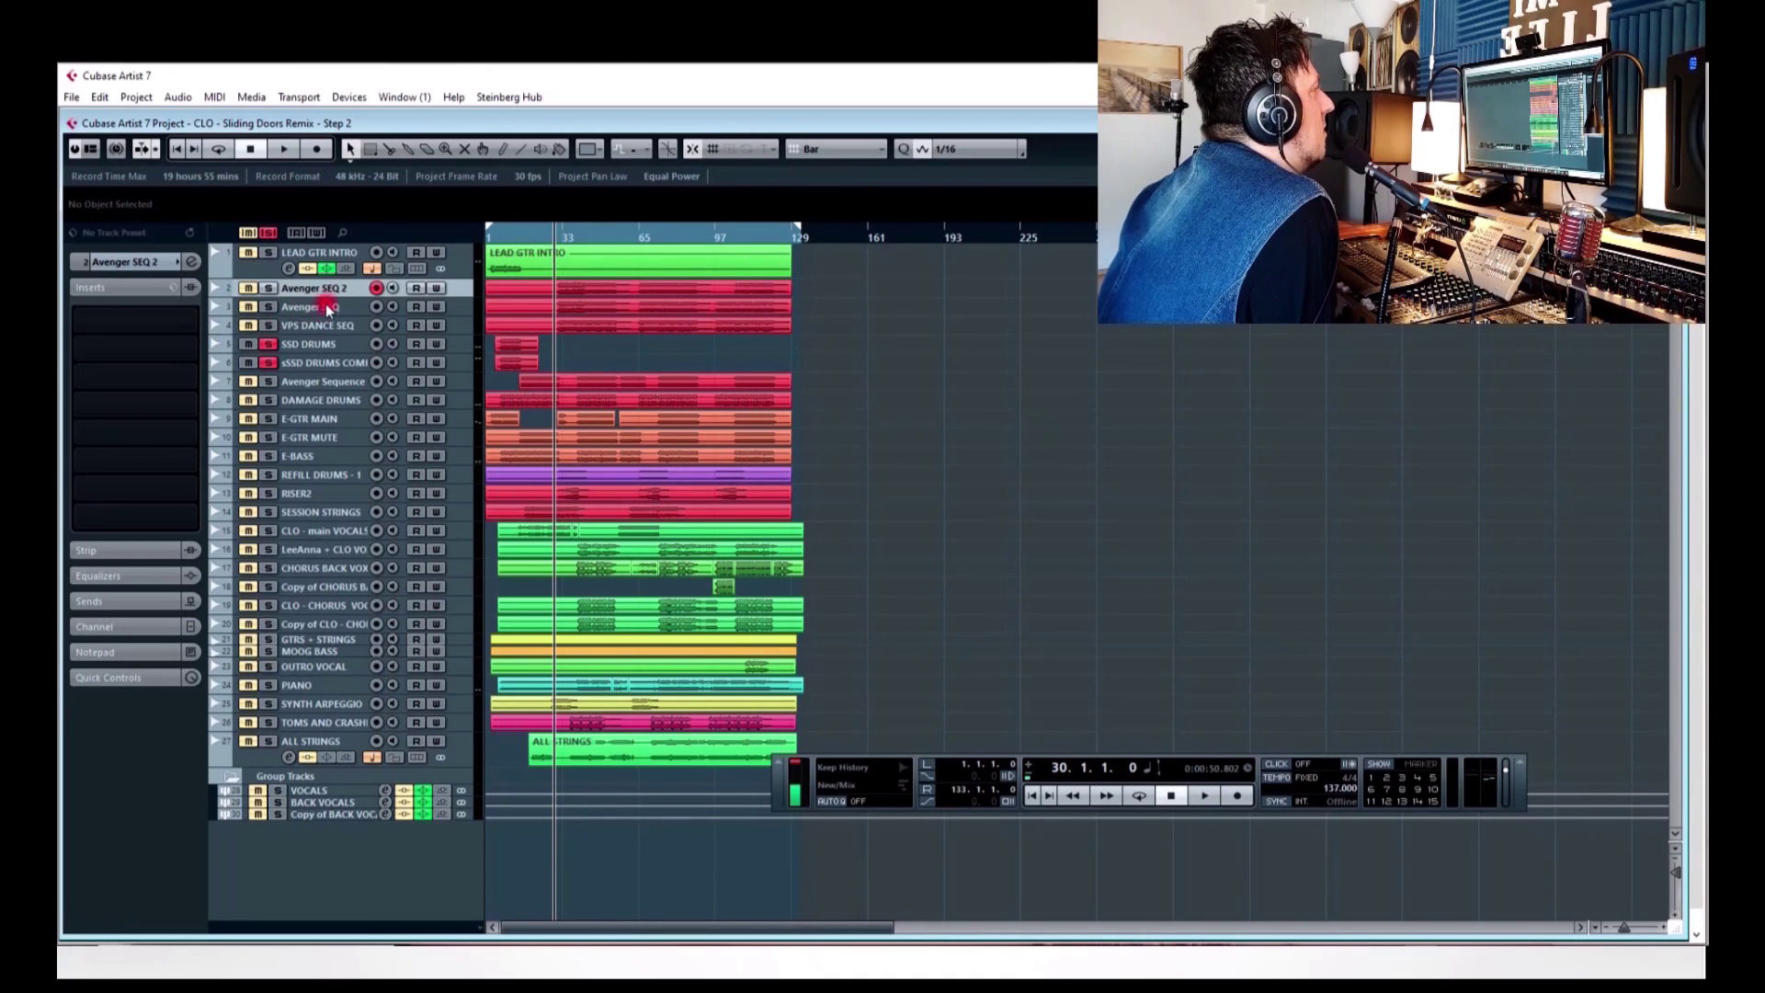
click(270, 253)
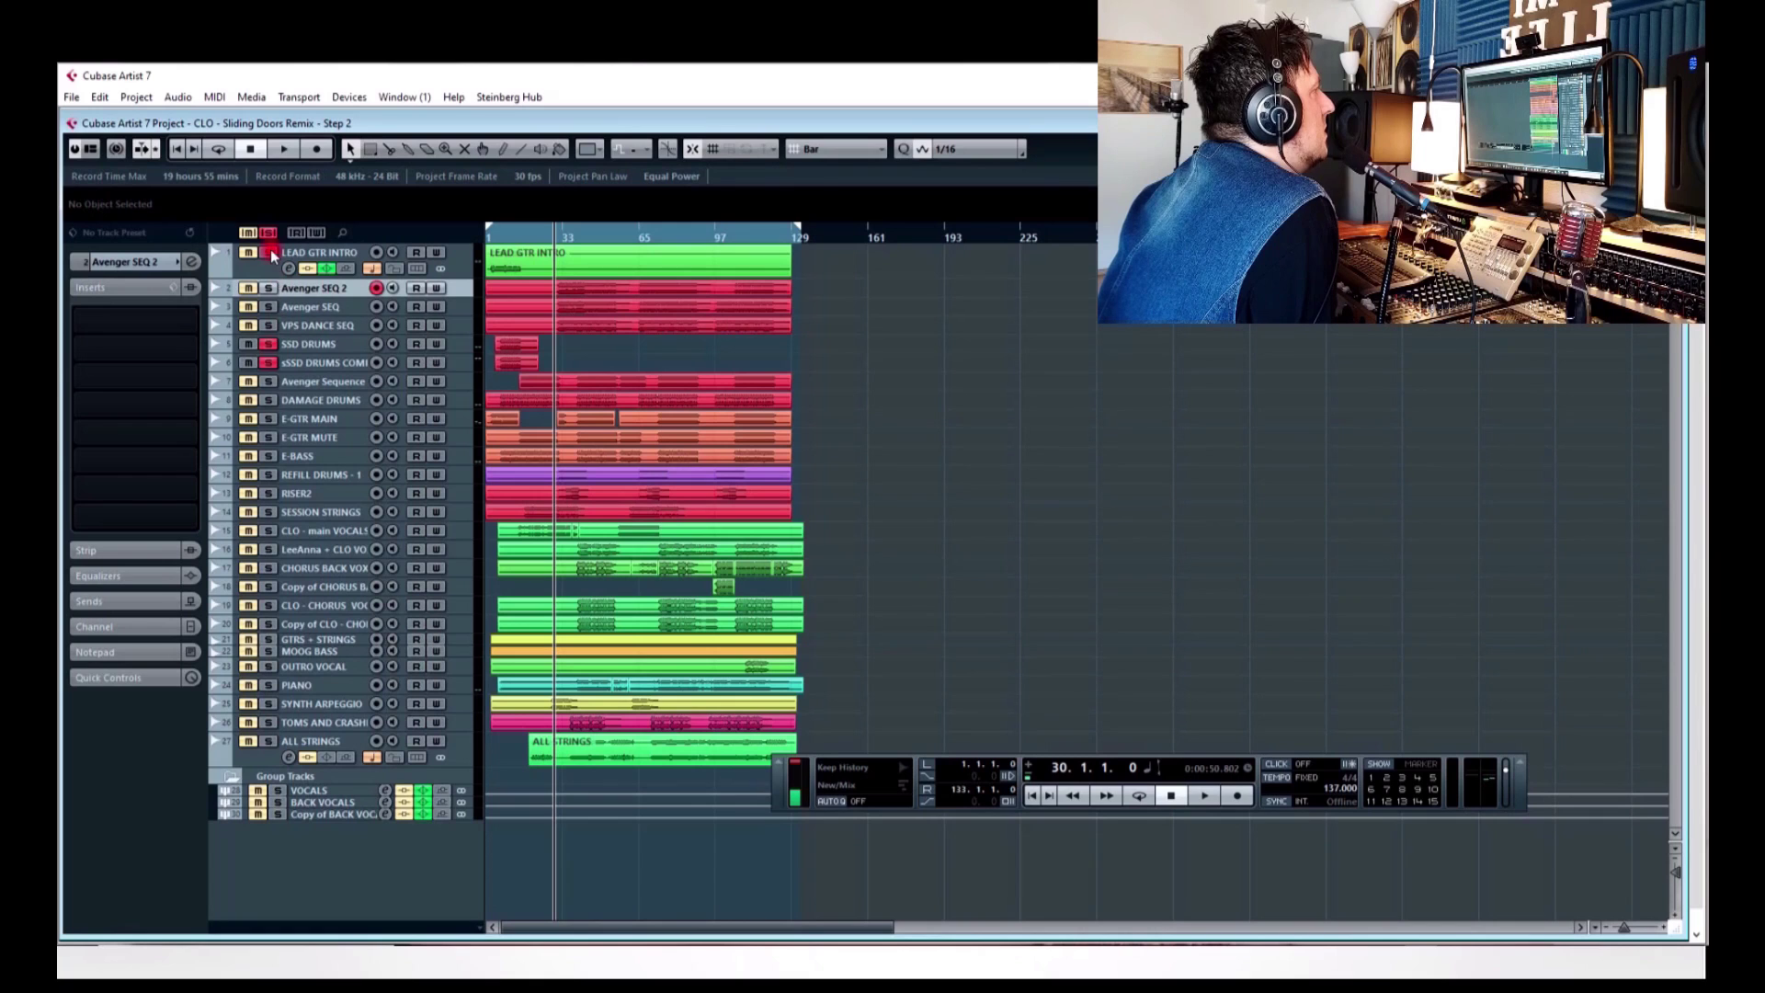
- Replace the SSD drum solos with E-GTR MAIN and E-GTR MUTE, and select the E-GTR MAIN track
click(270, 418)
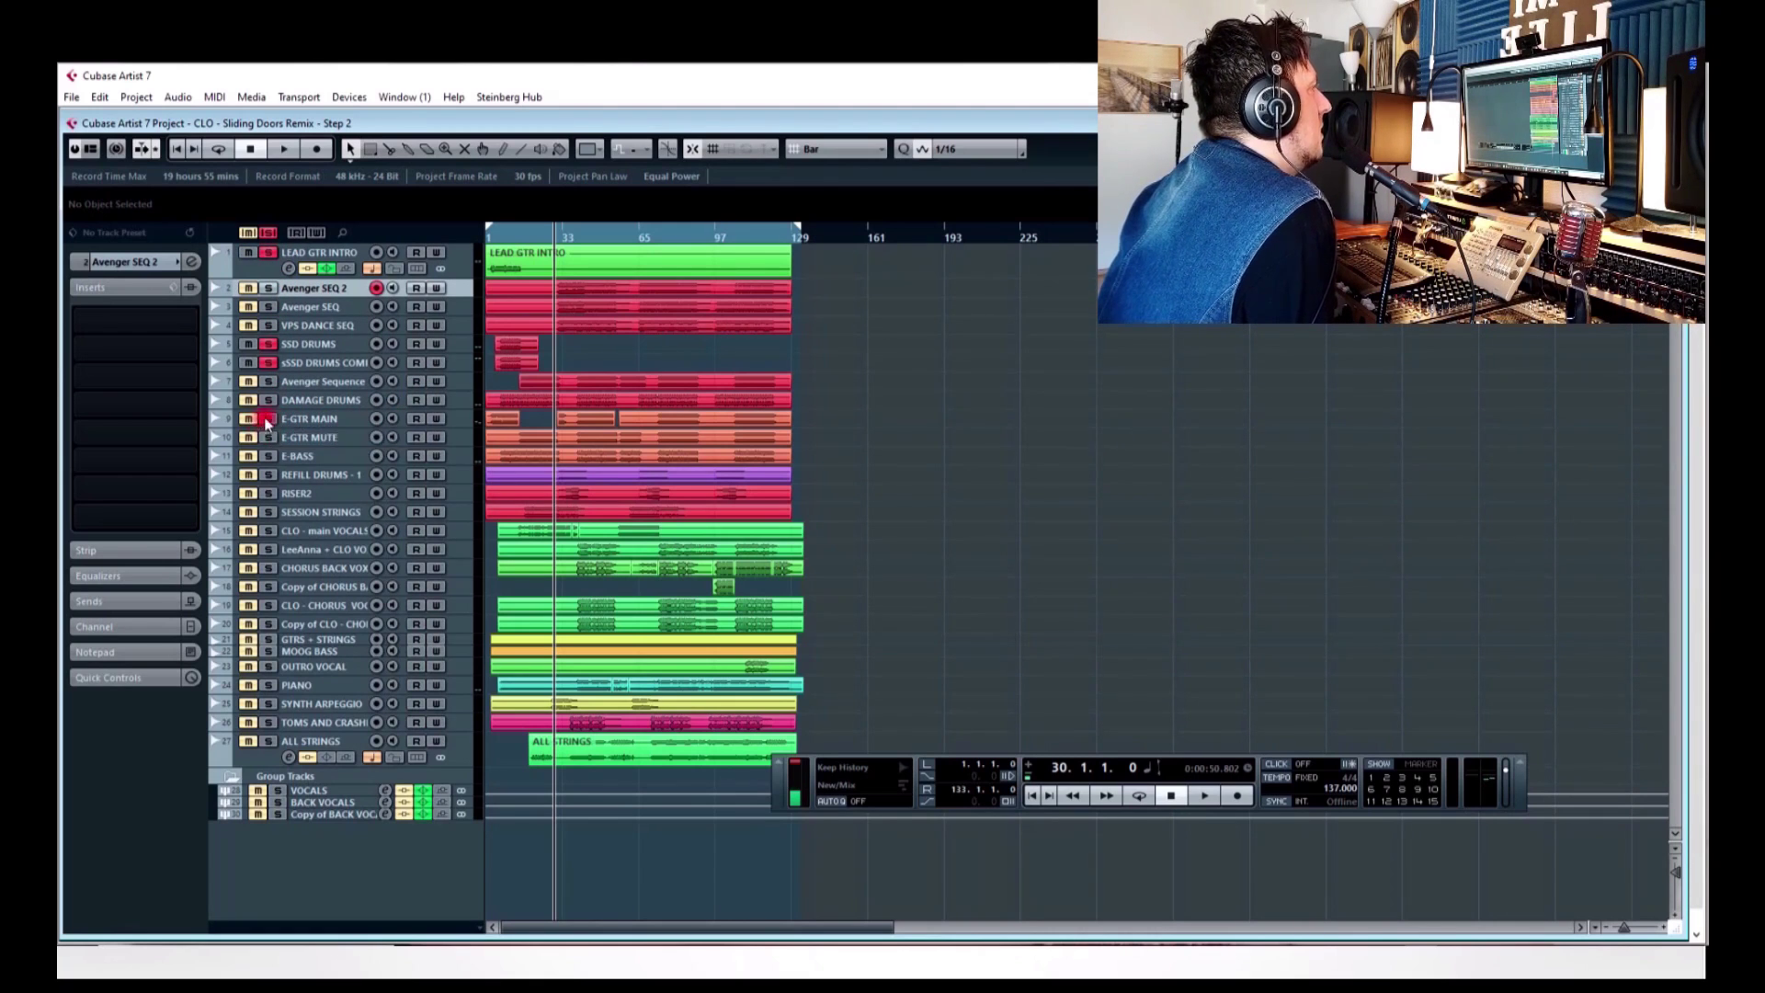
click(310, 424)
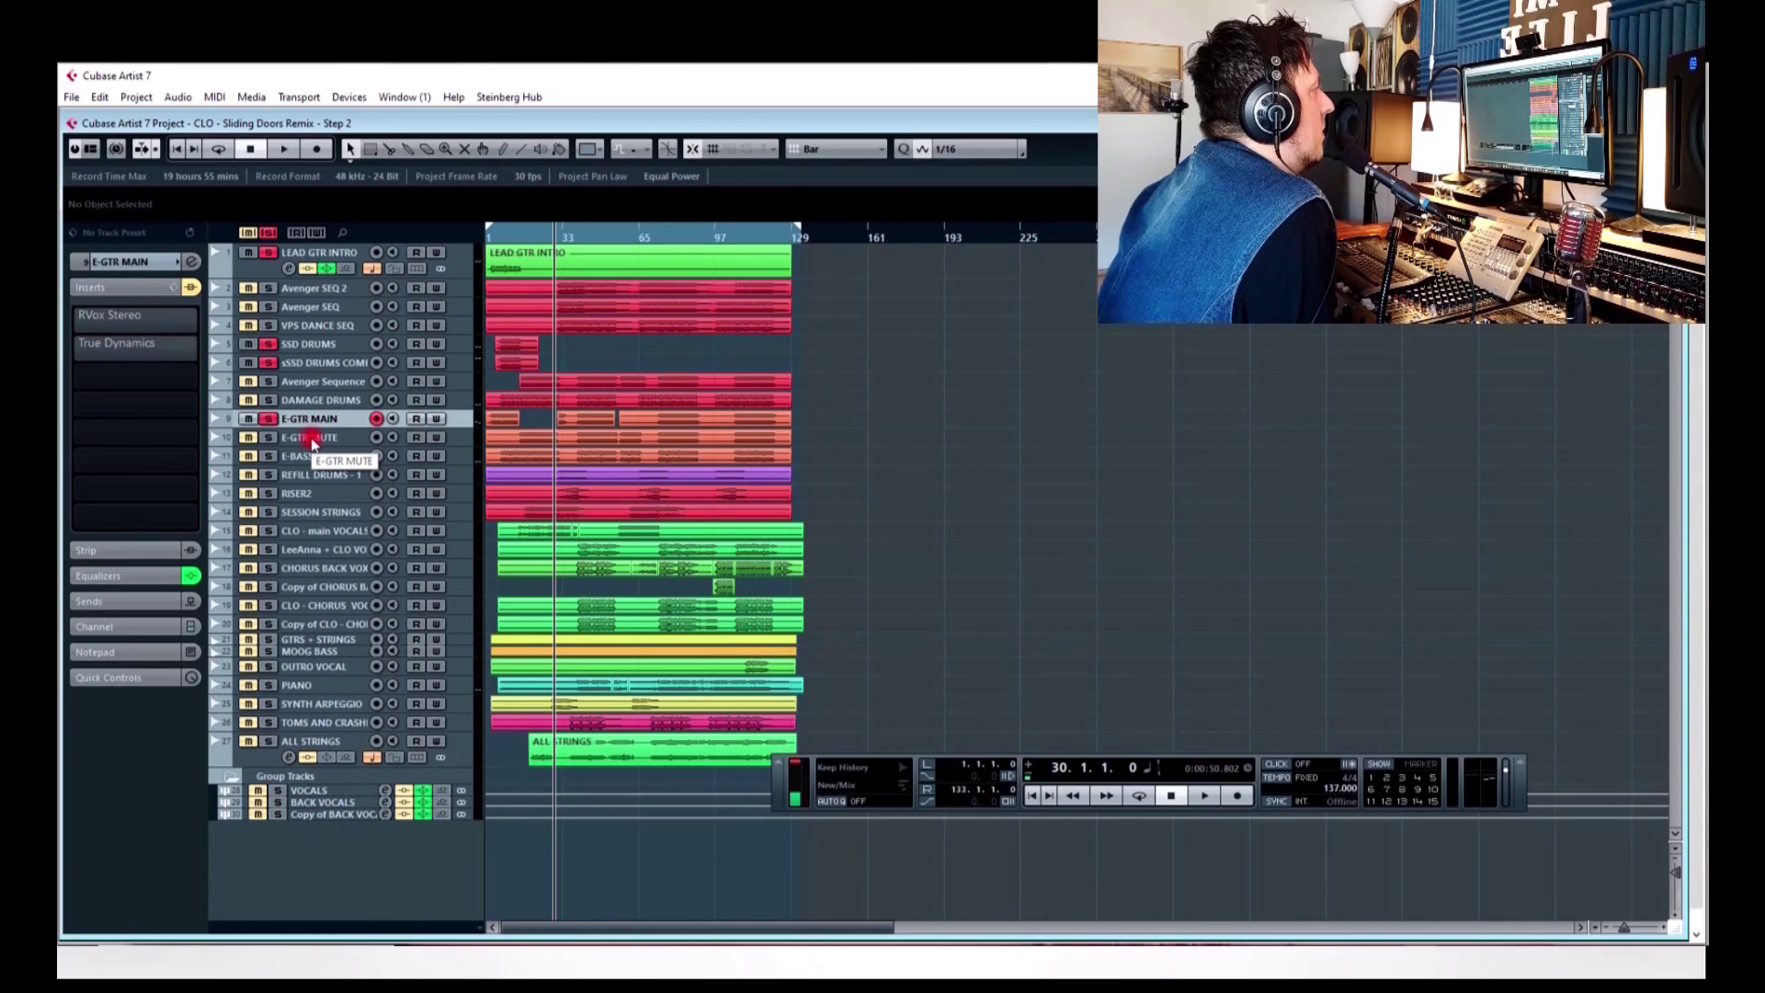
click(311, 439)
click(268, 437)
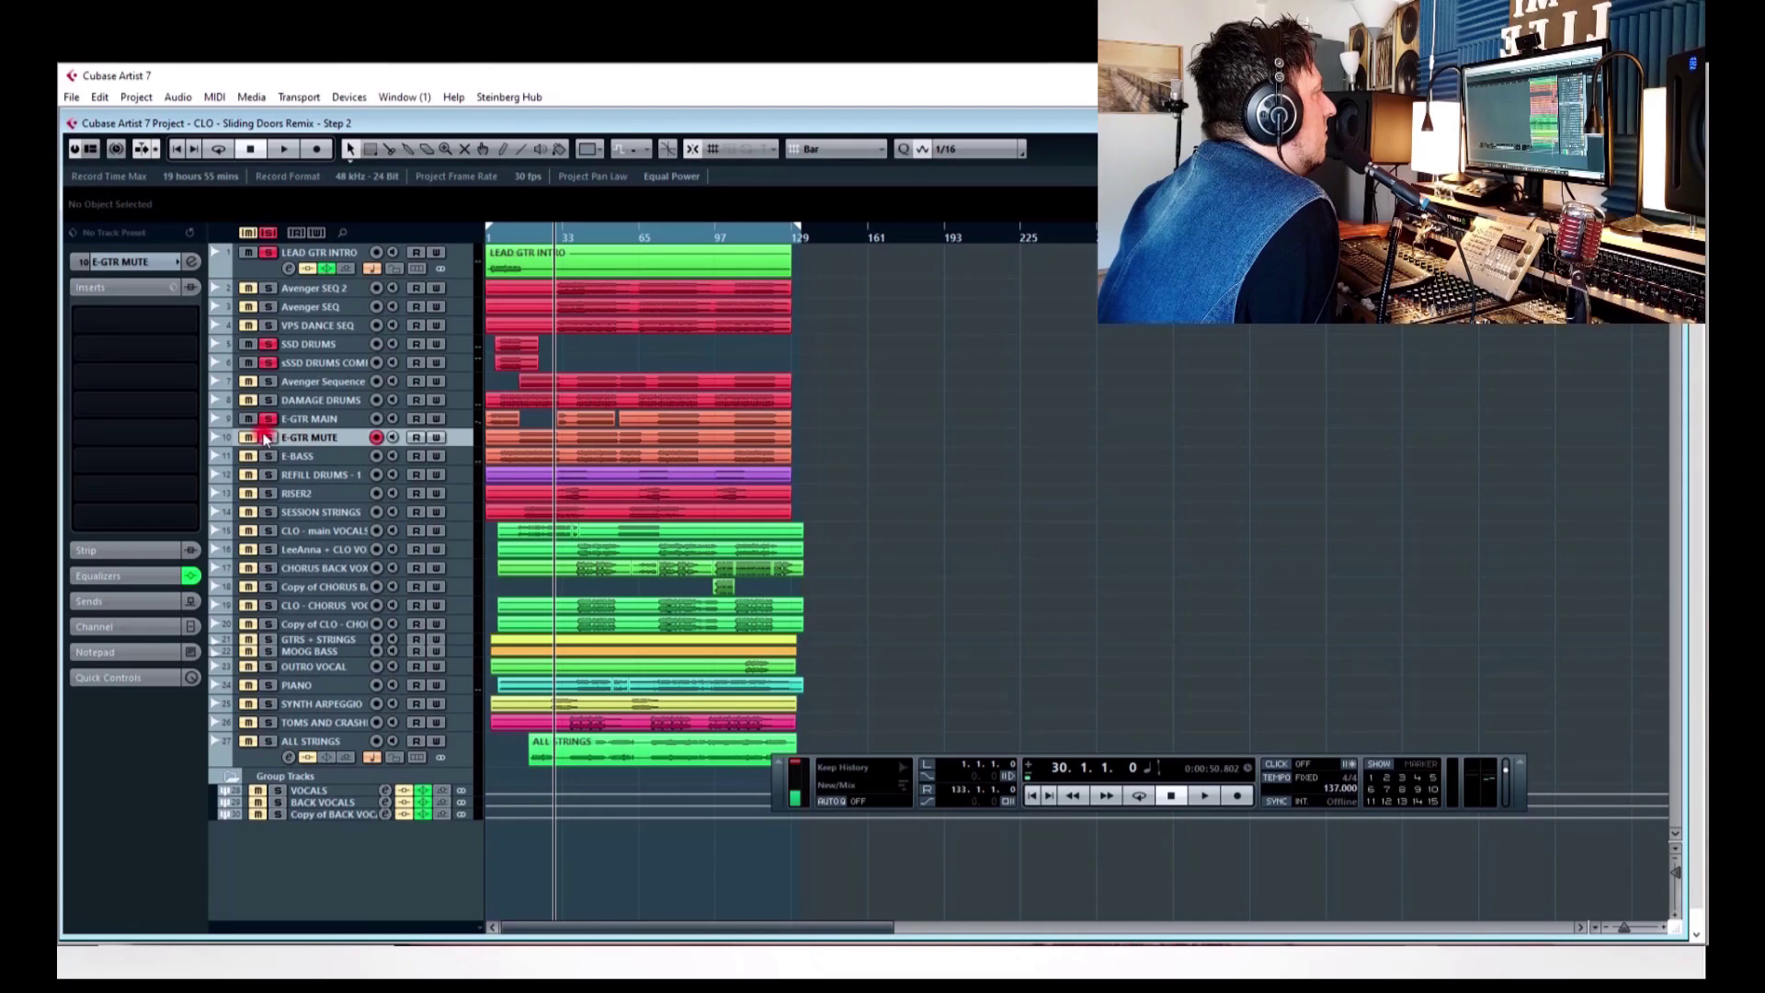
click(267, 365)
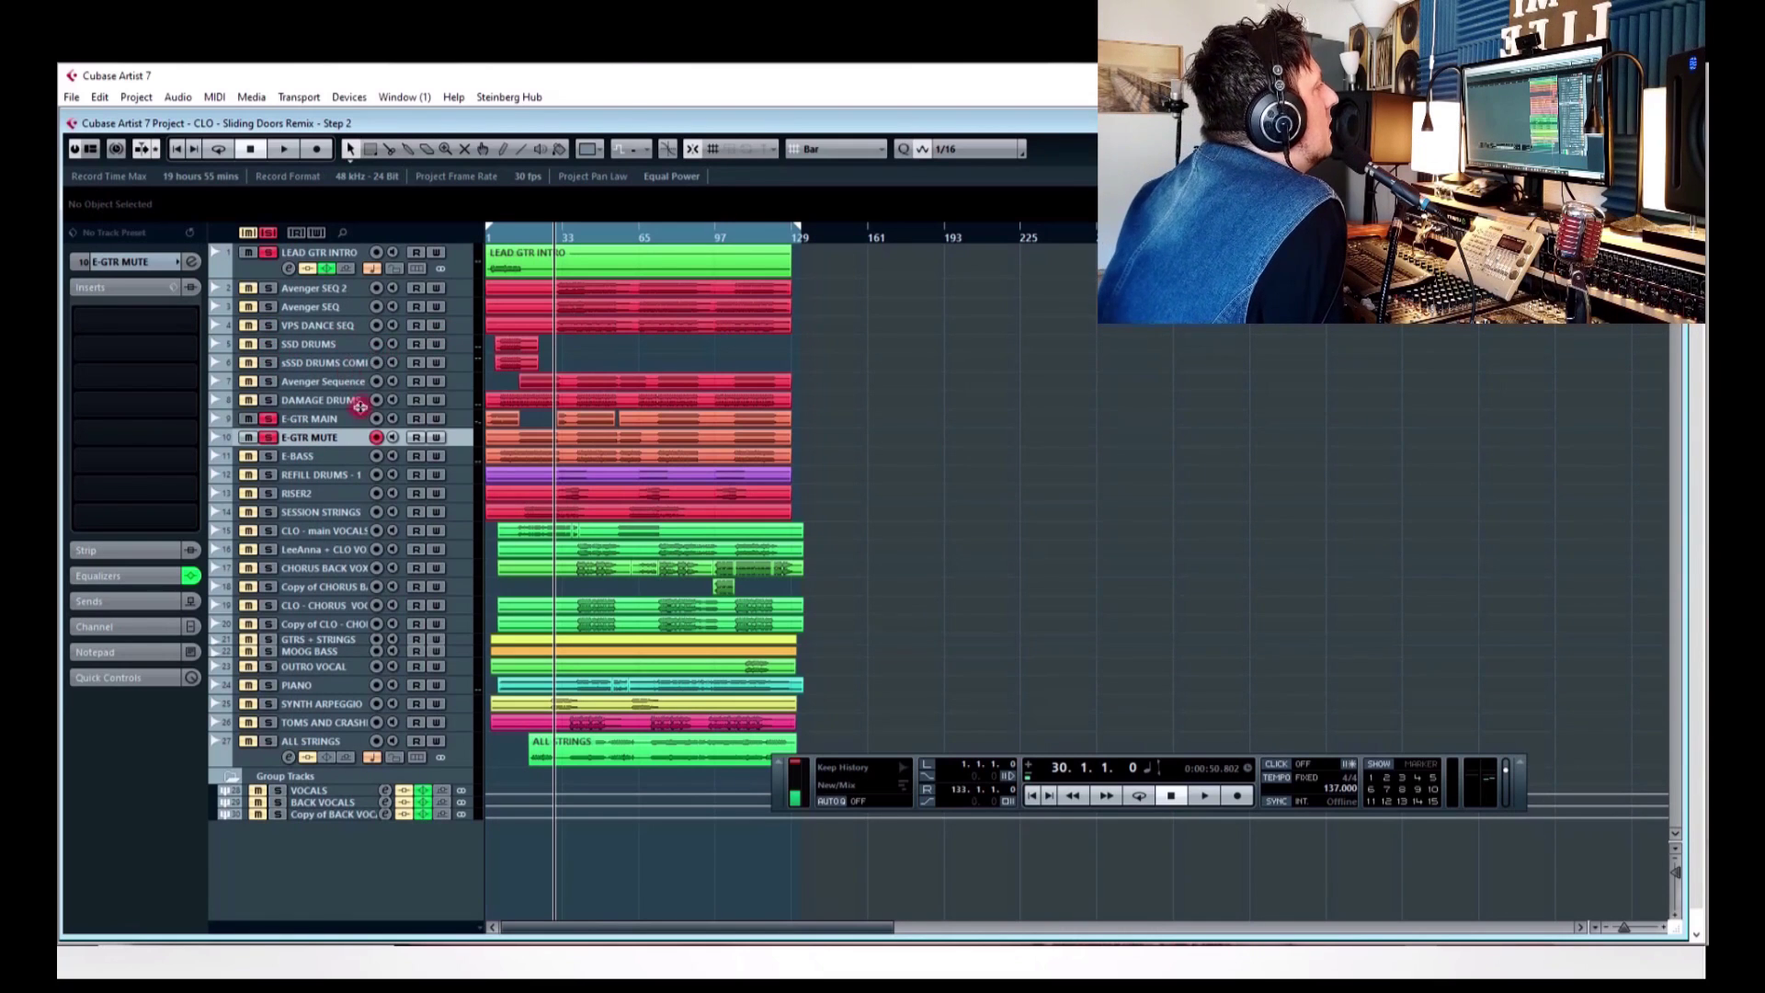
click(314, 402)
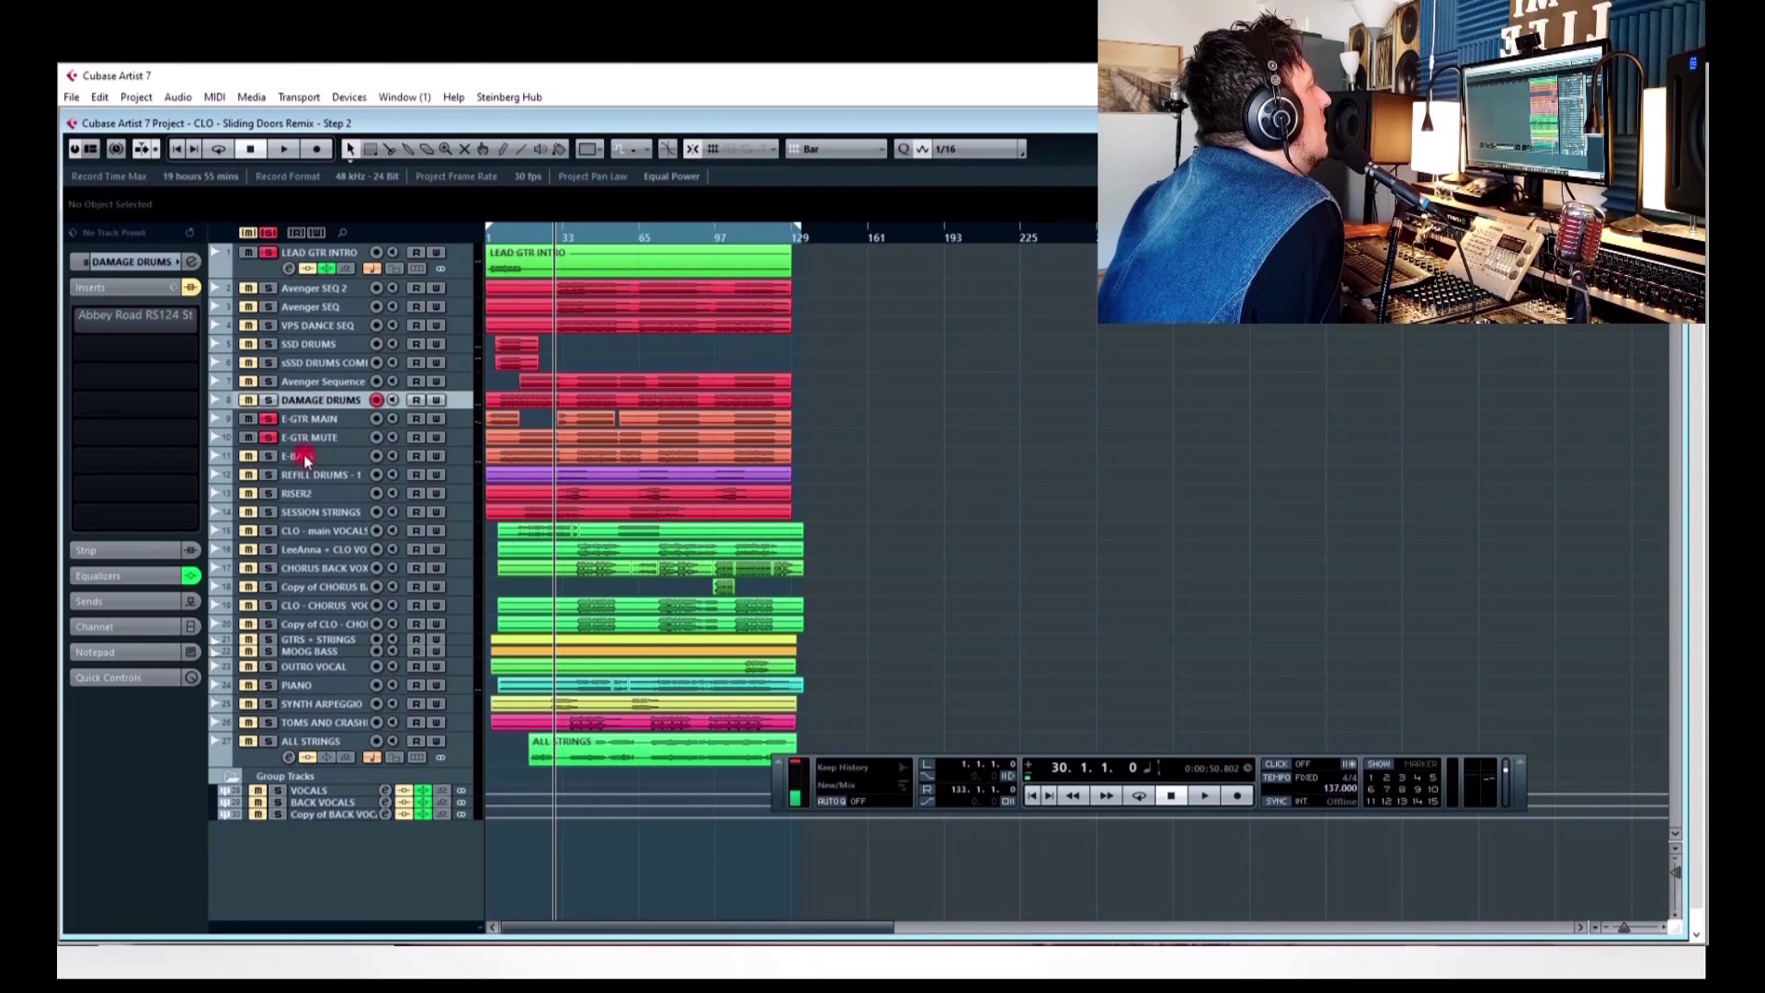
click(303, 420)
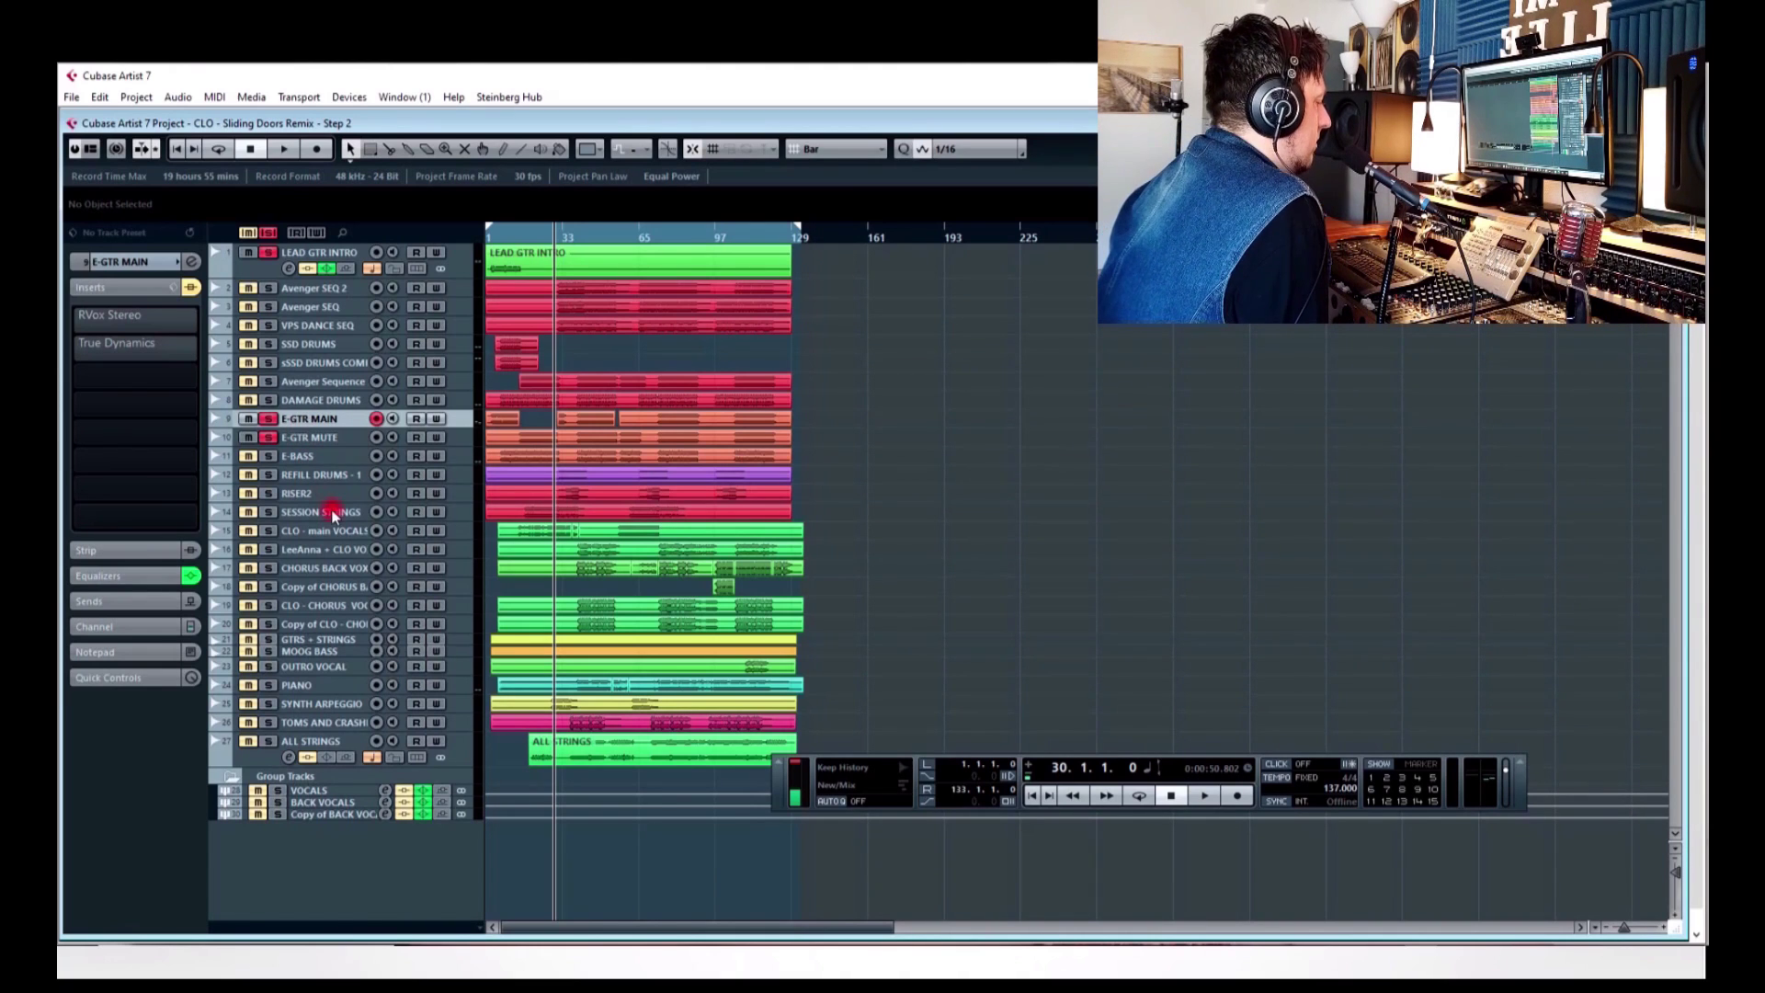
- Return the playhead to the project start and reactivate the RVox Stereo and Marconi1_64 inserts on LEAD GTR INTRO
click(339, 440)
click(336, 420)
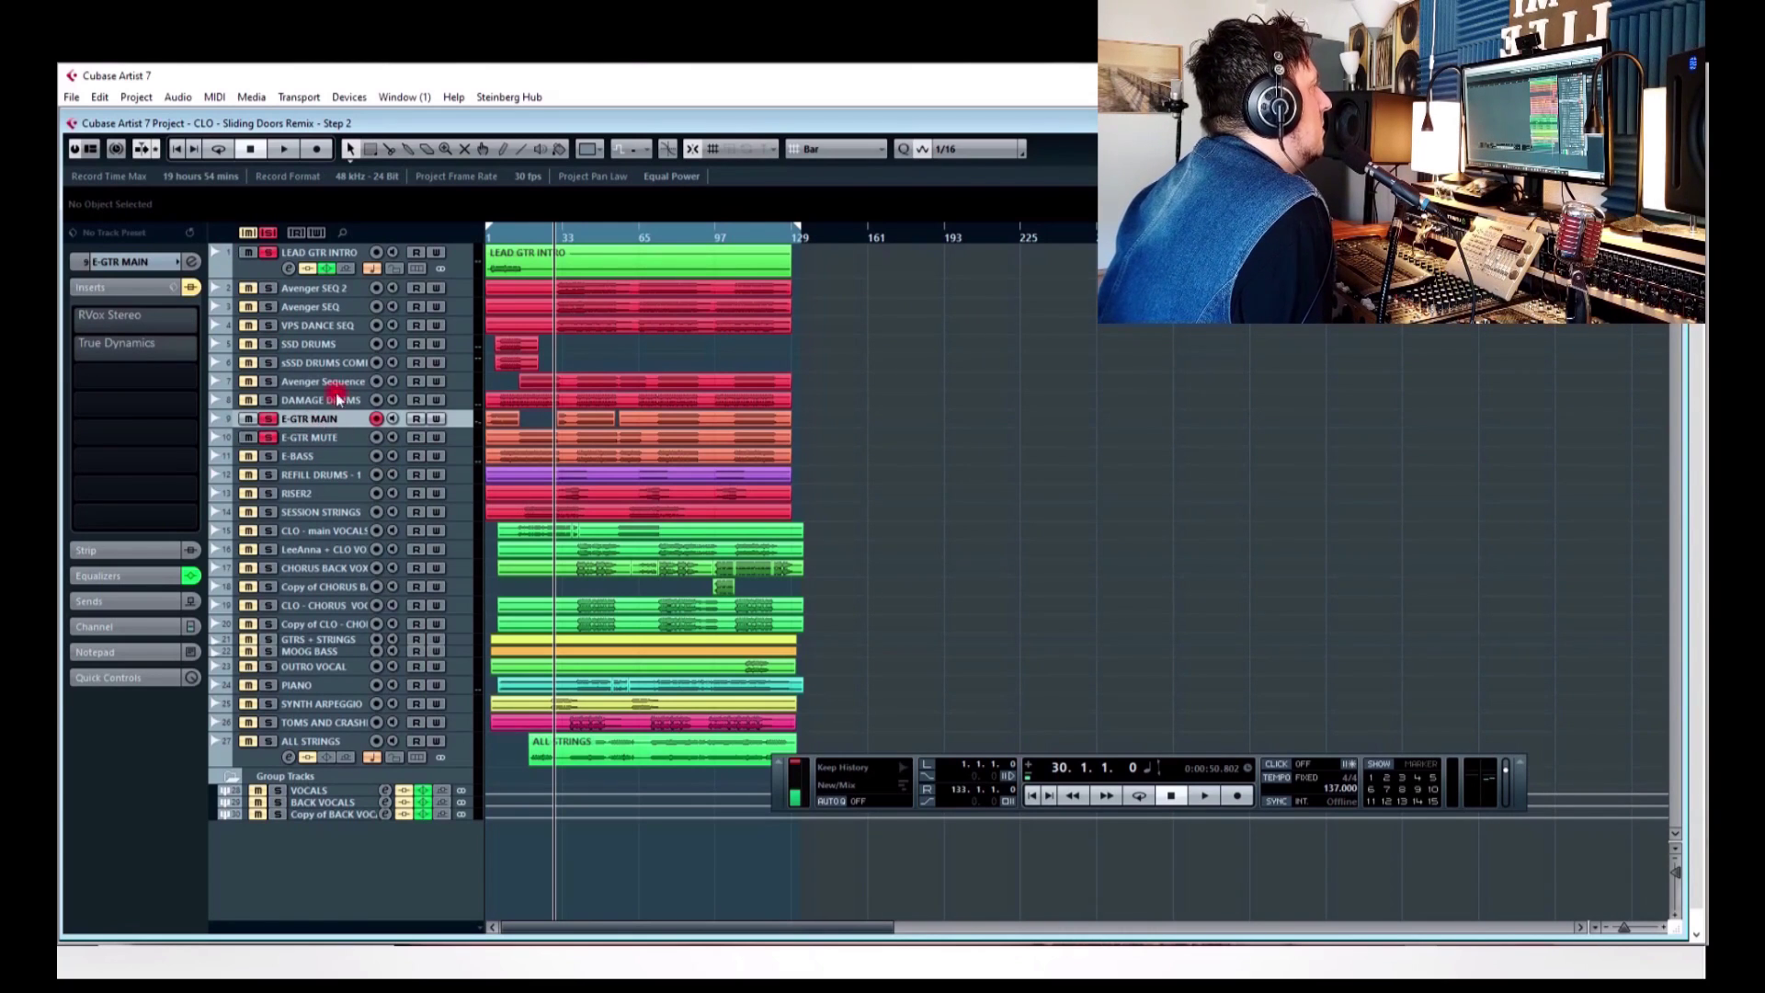
click(177, 150)
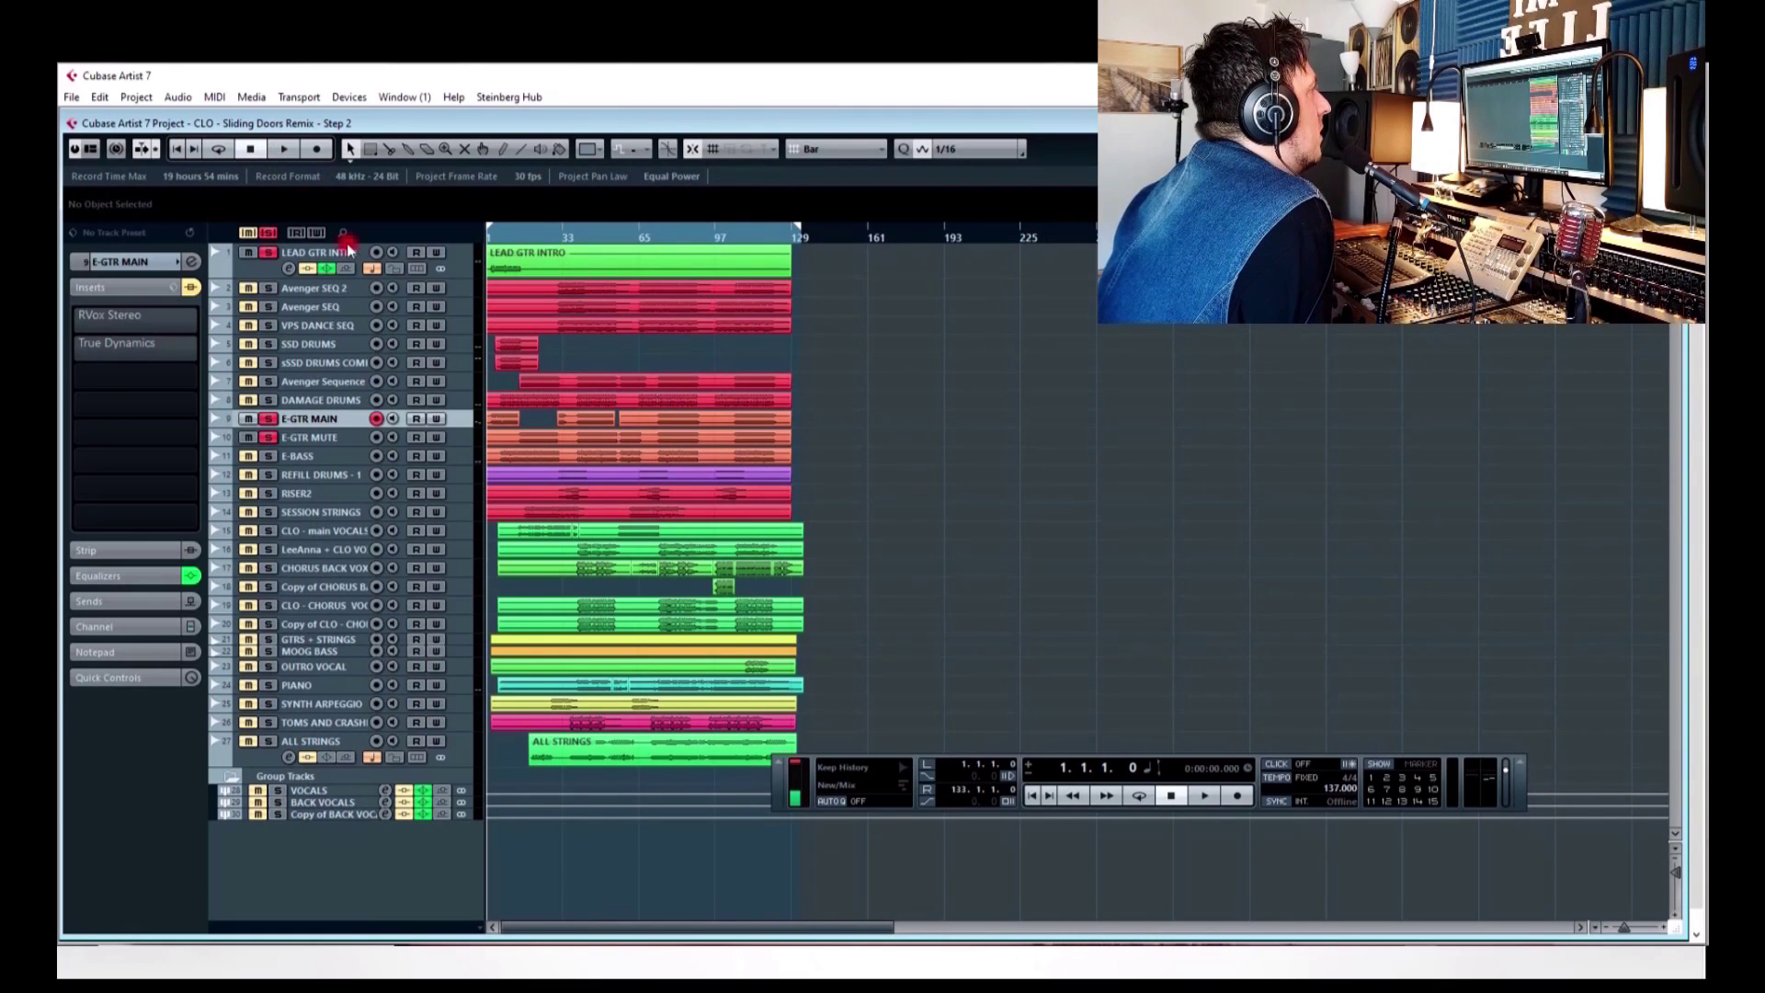
click(255, 274)
click(88, 316)
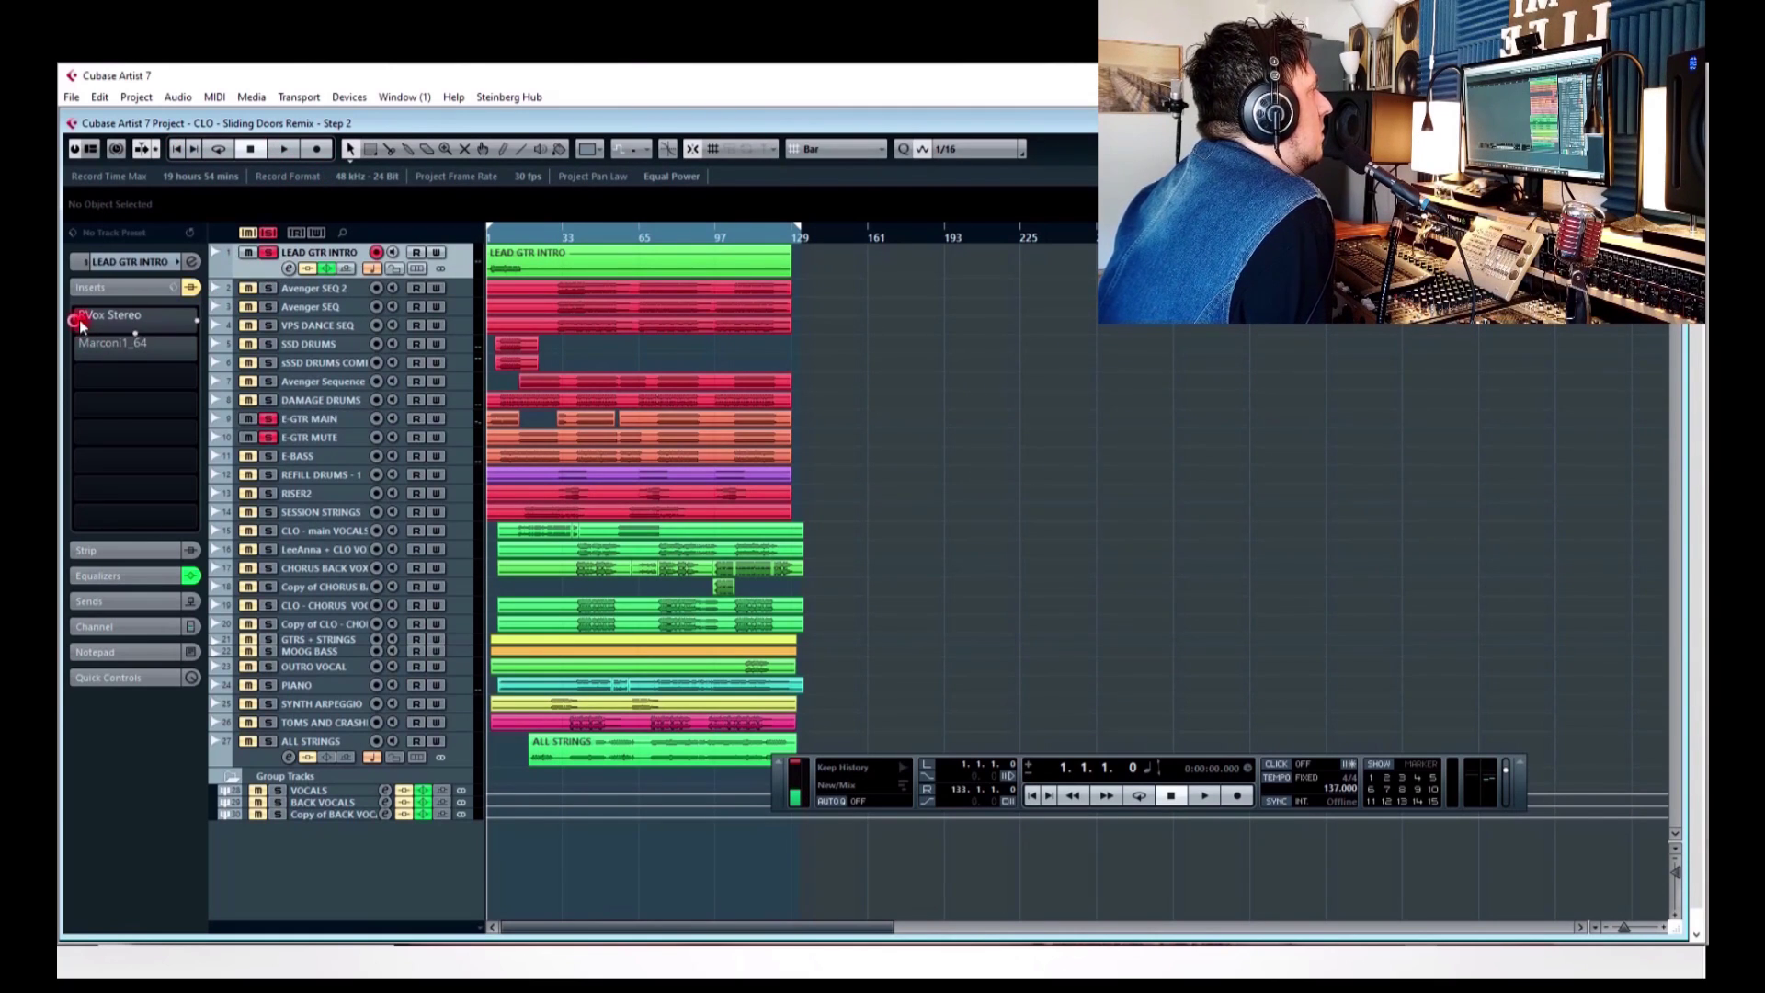
shift+click(83, 343)
- Reactivate the bypassed RVox Stereo and True Dynamics inserts on E-GTR MAIN
click(303, 419)
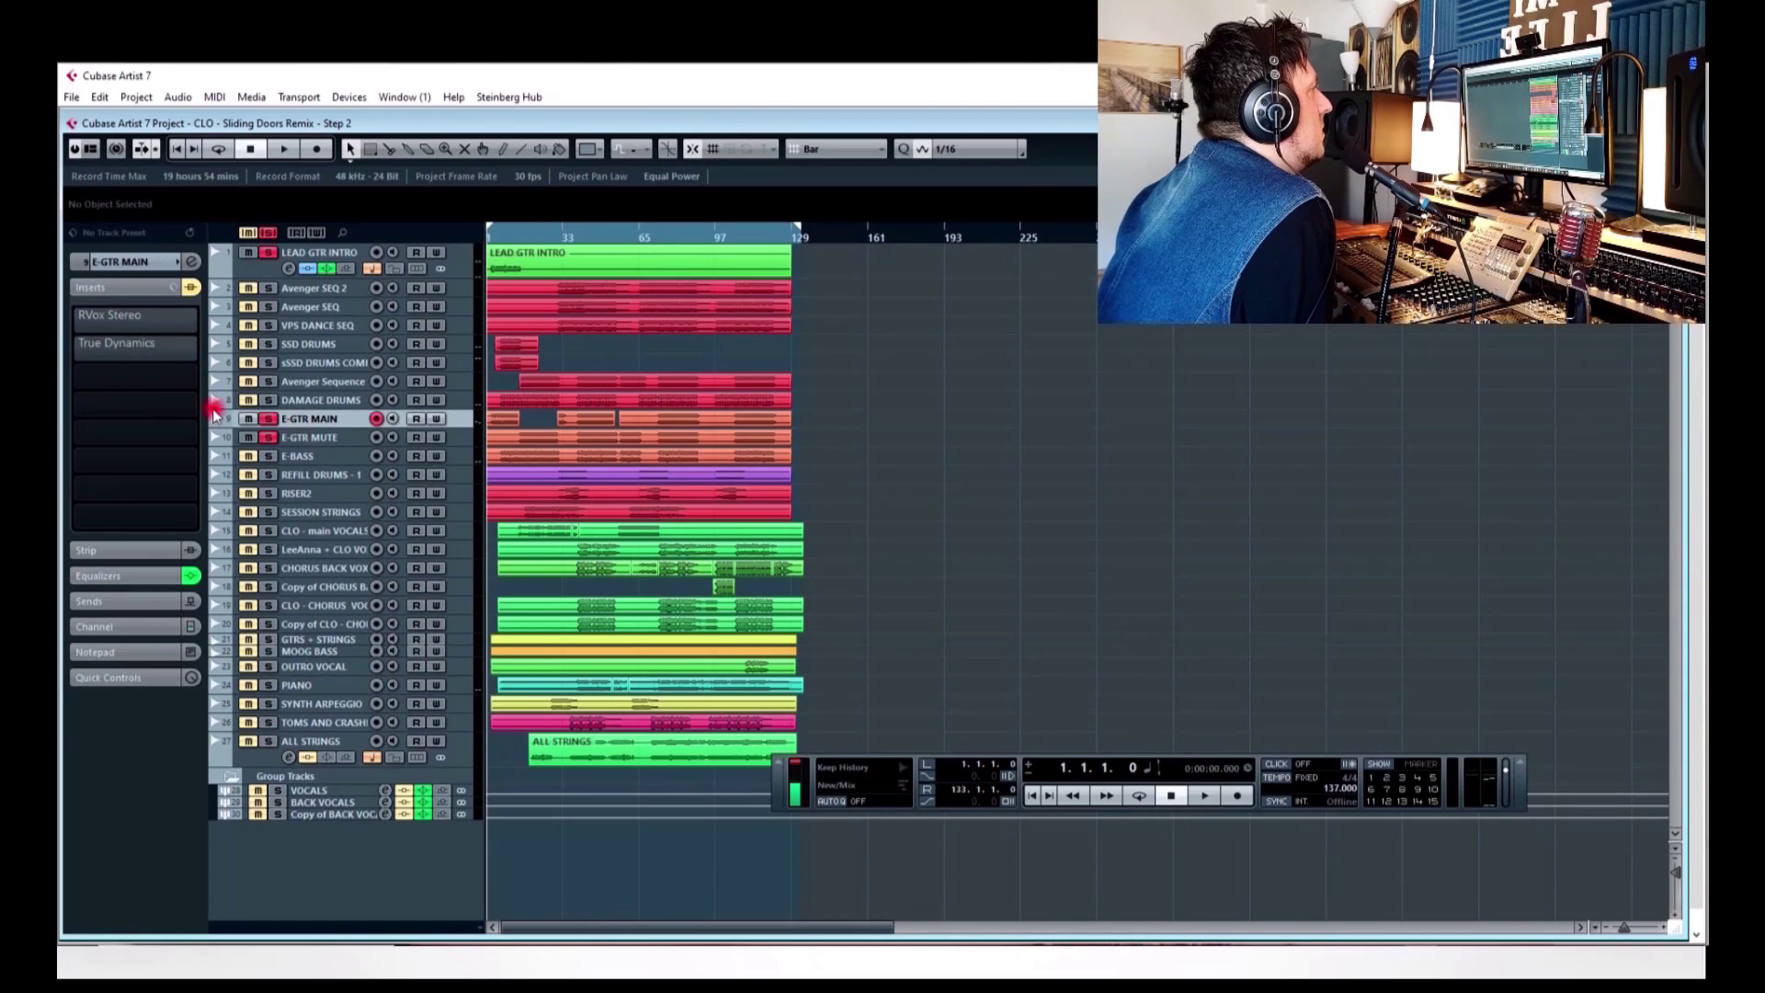
click(81, 317)
shift+click(77, 350)
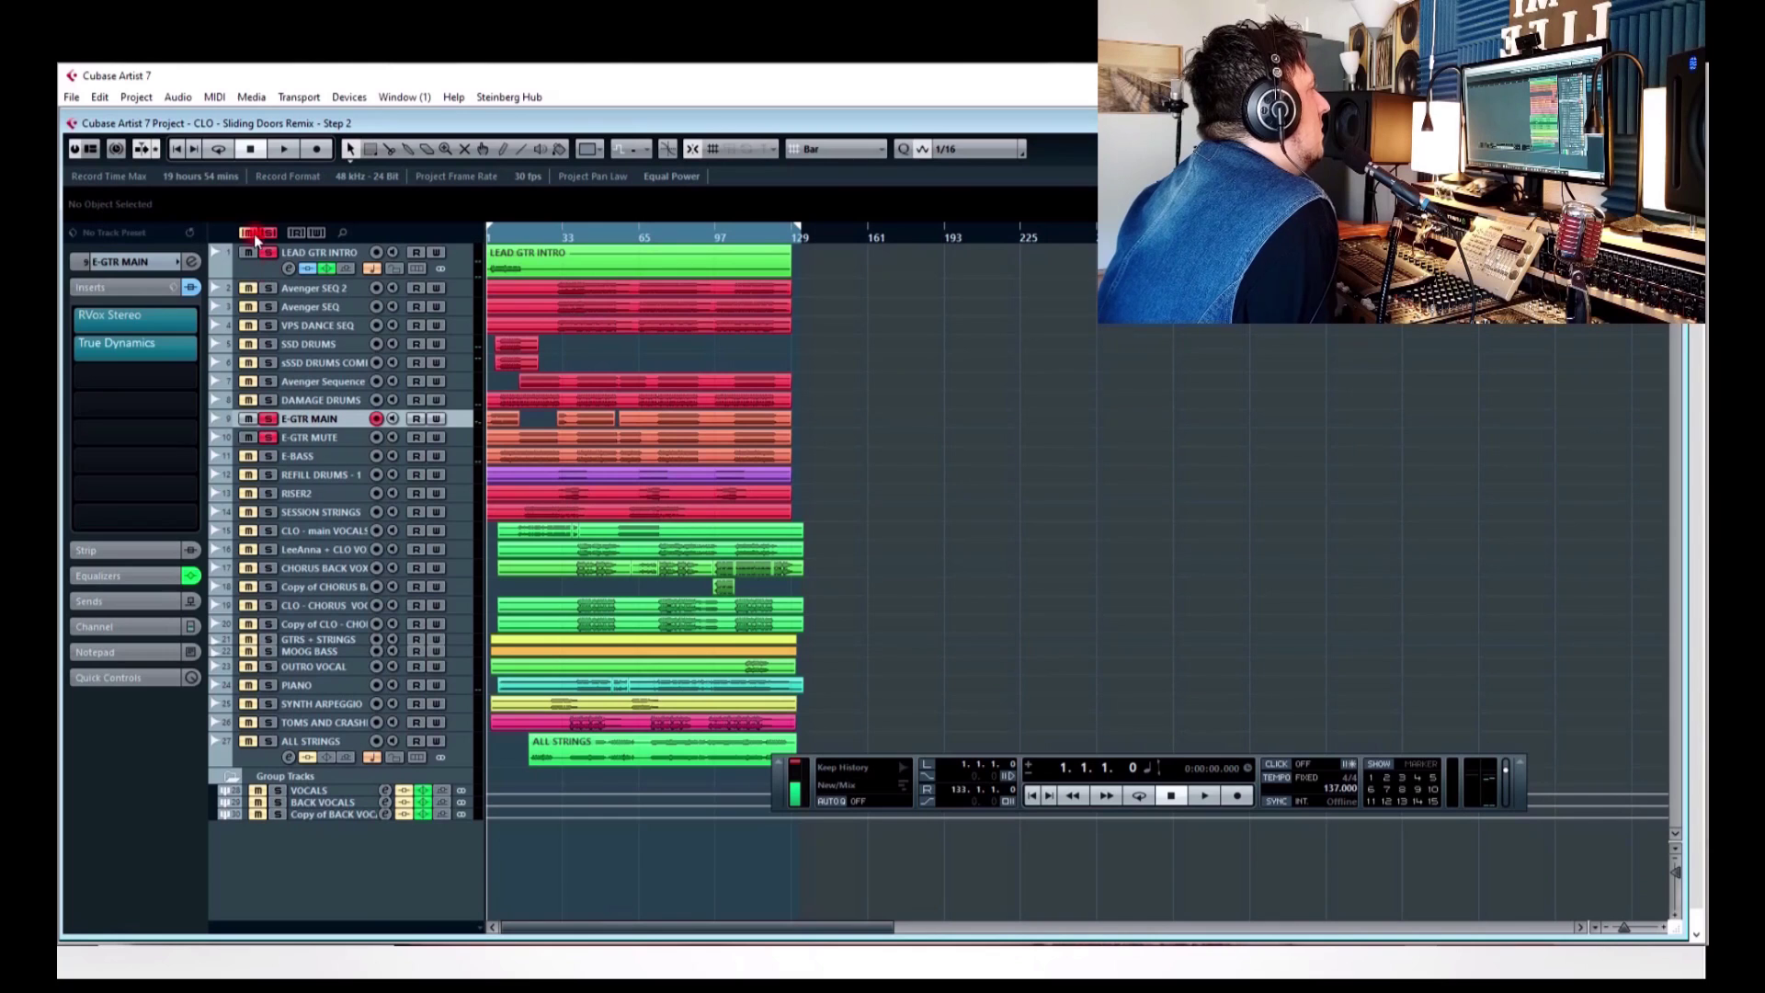
- Inspect the RVox Stereo and True Dynamics inserts on E-GTR MAIN, comparing the True Dynamics compressor models and ending on LA-1B
click(176, 315)
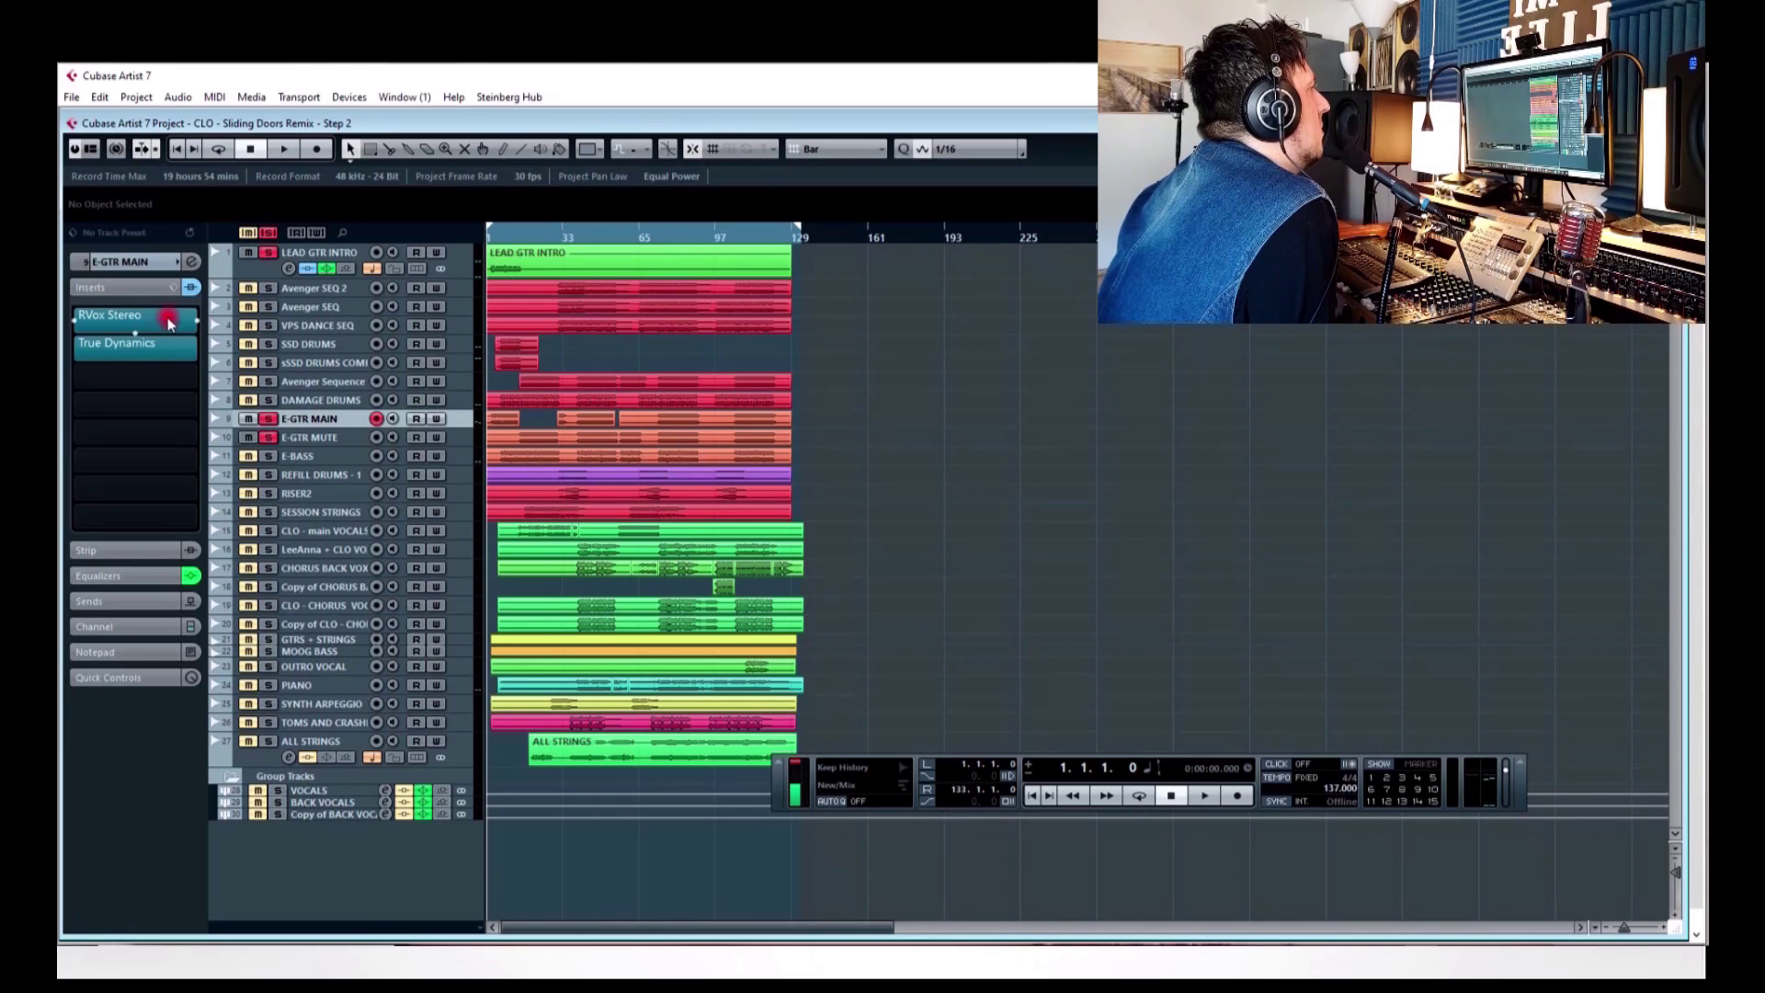
click(1058, 370)
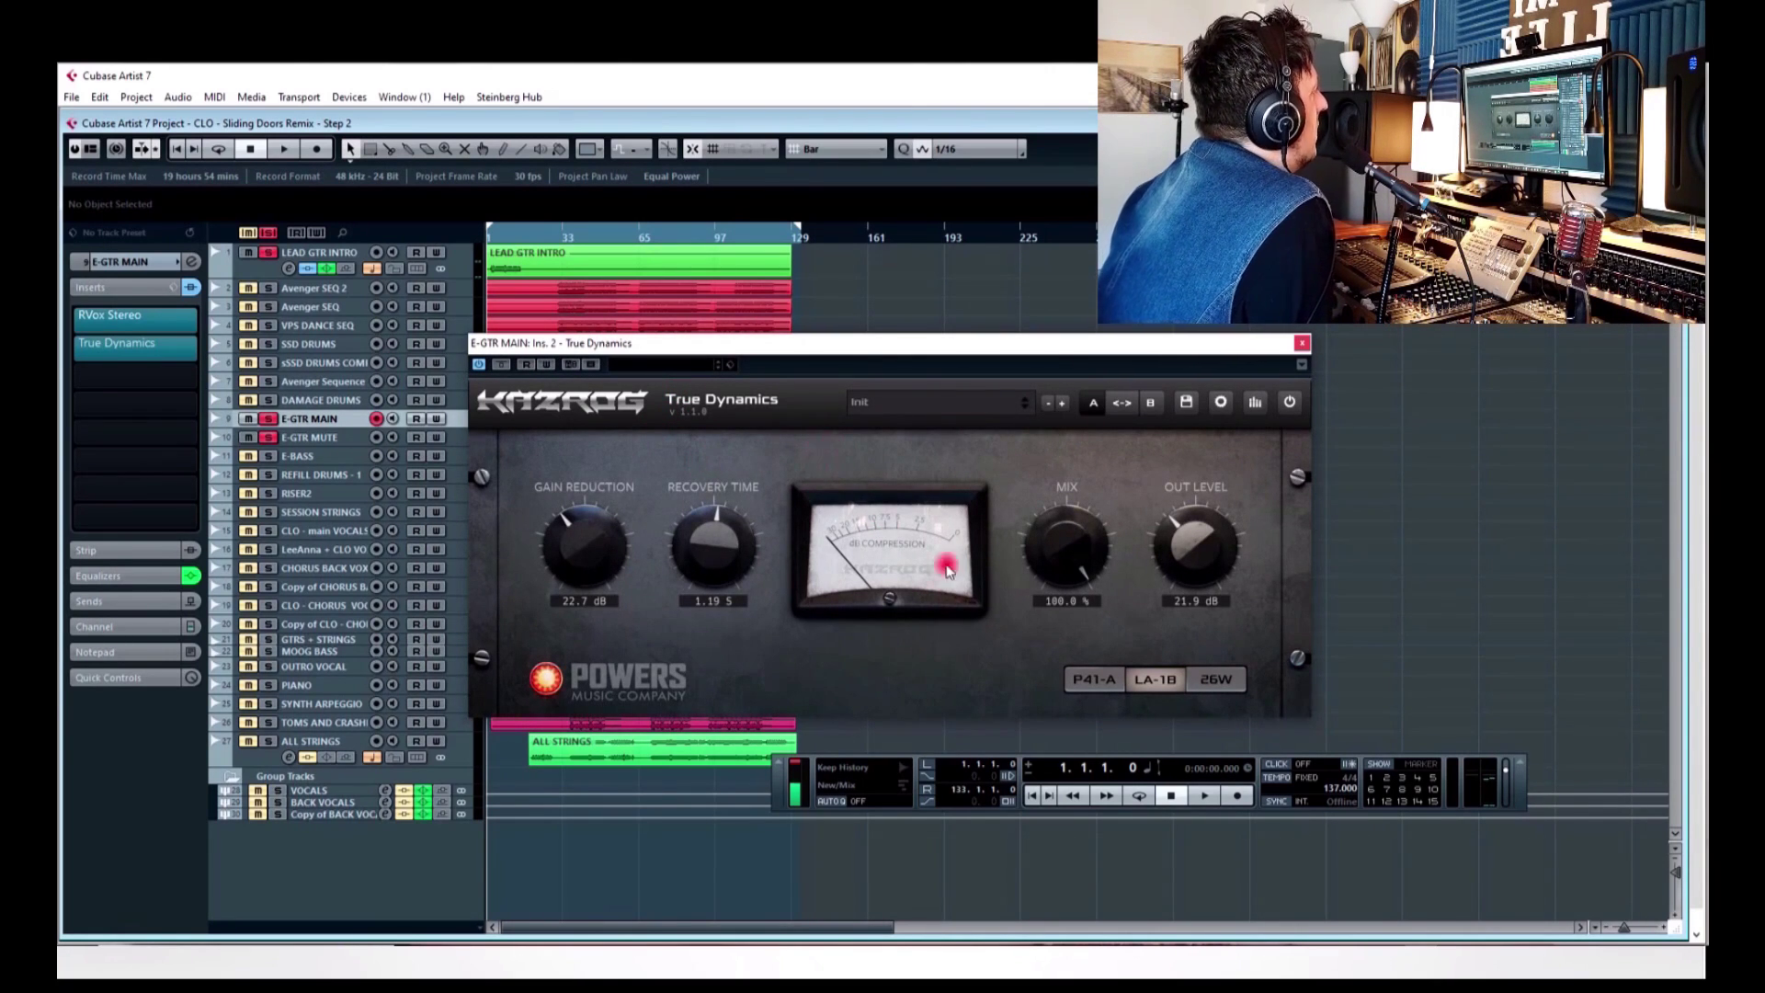
click(1193, 681)
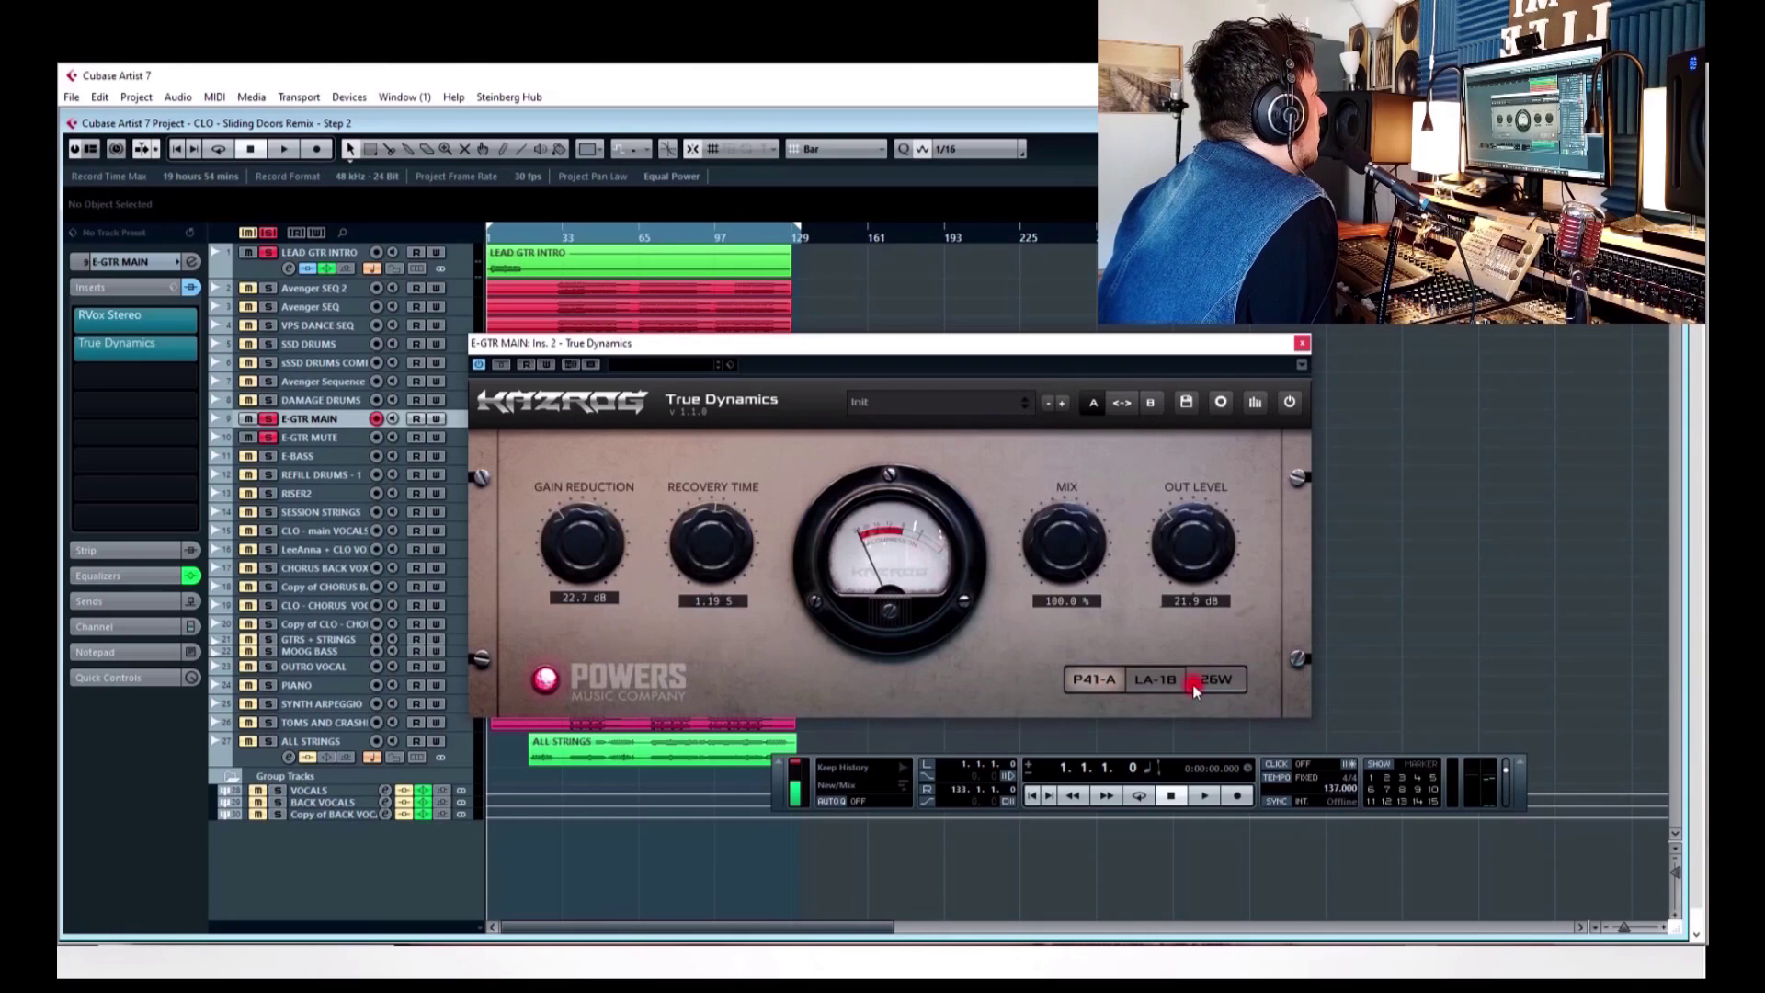
click(1177, 686)
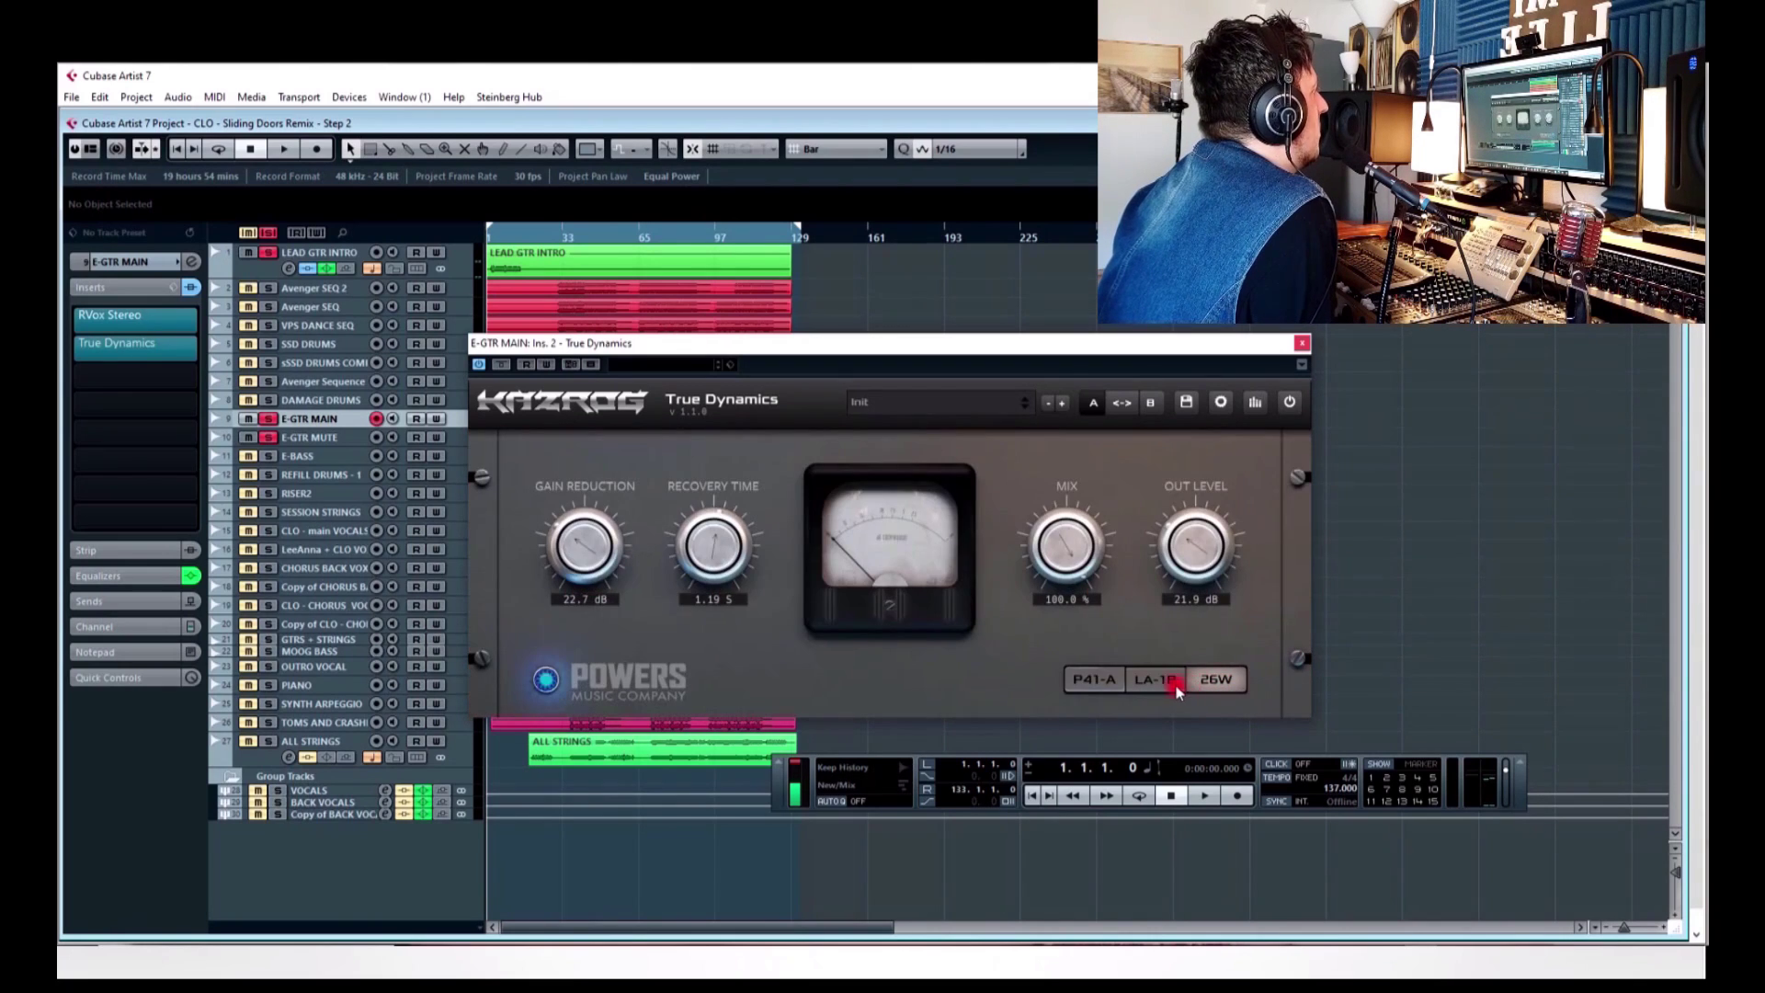
click(1160, 682)
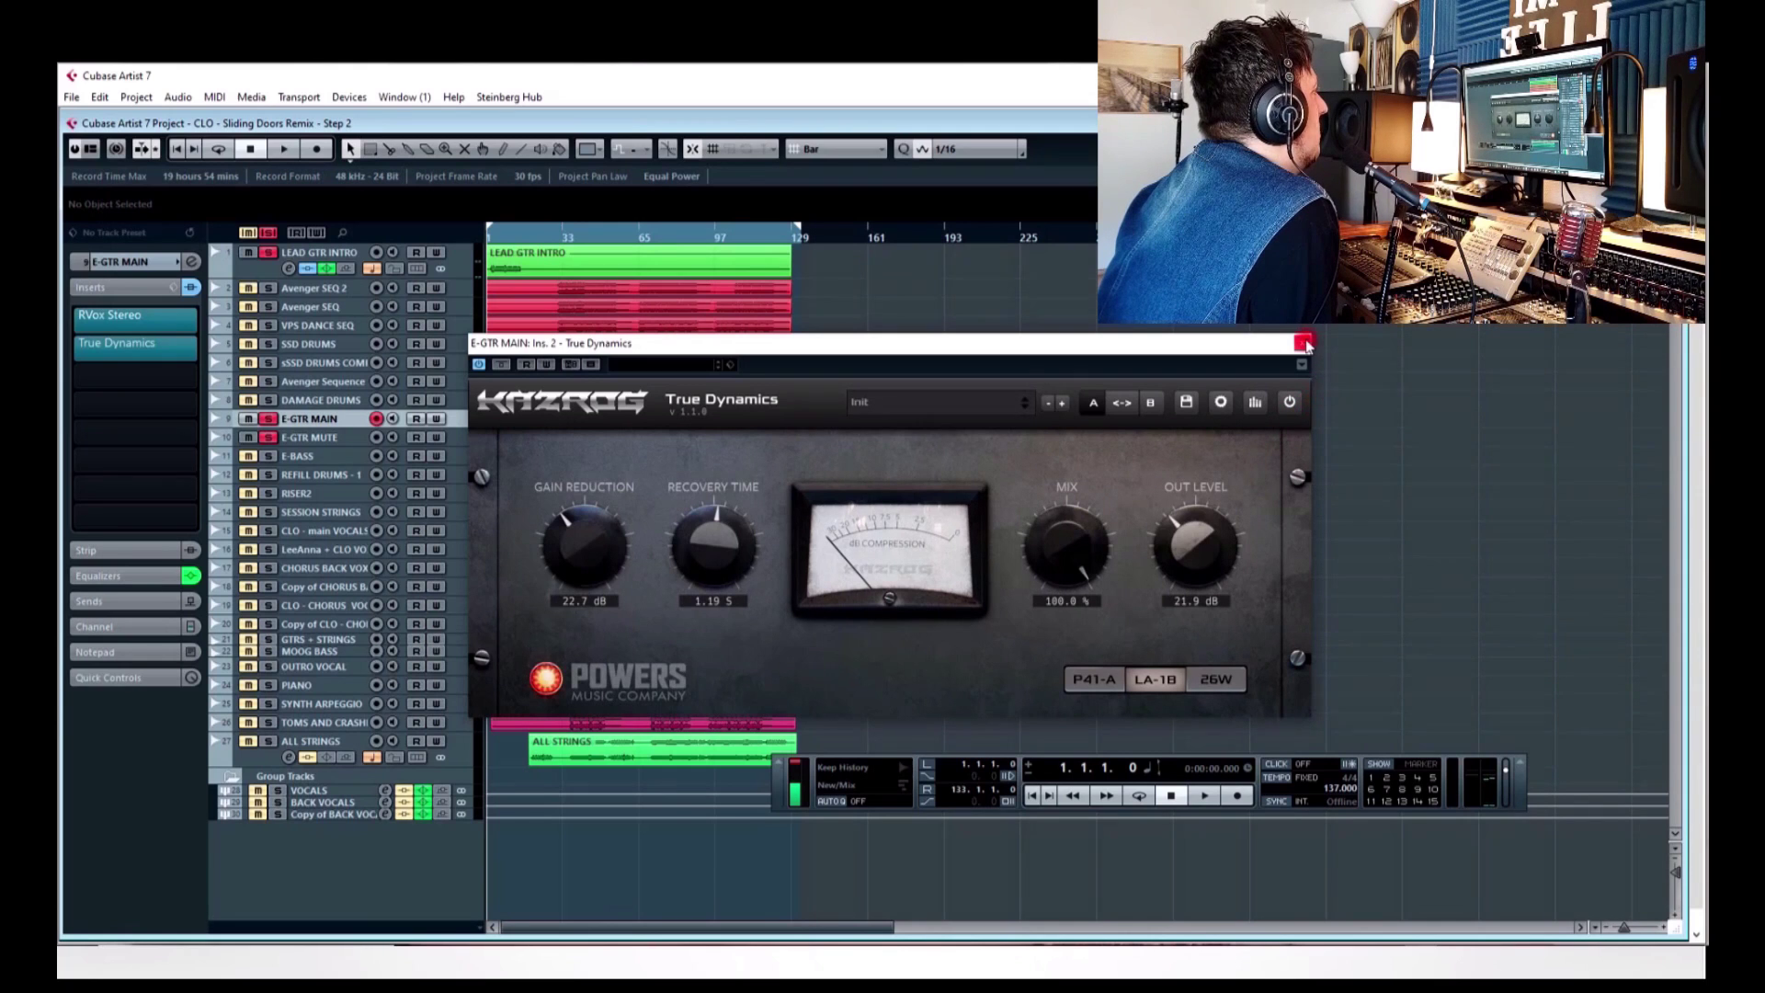
click(1306, 344)
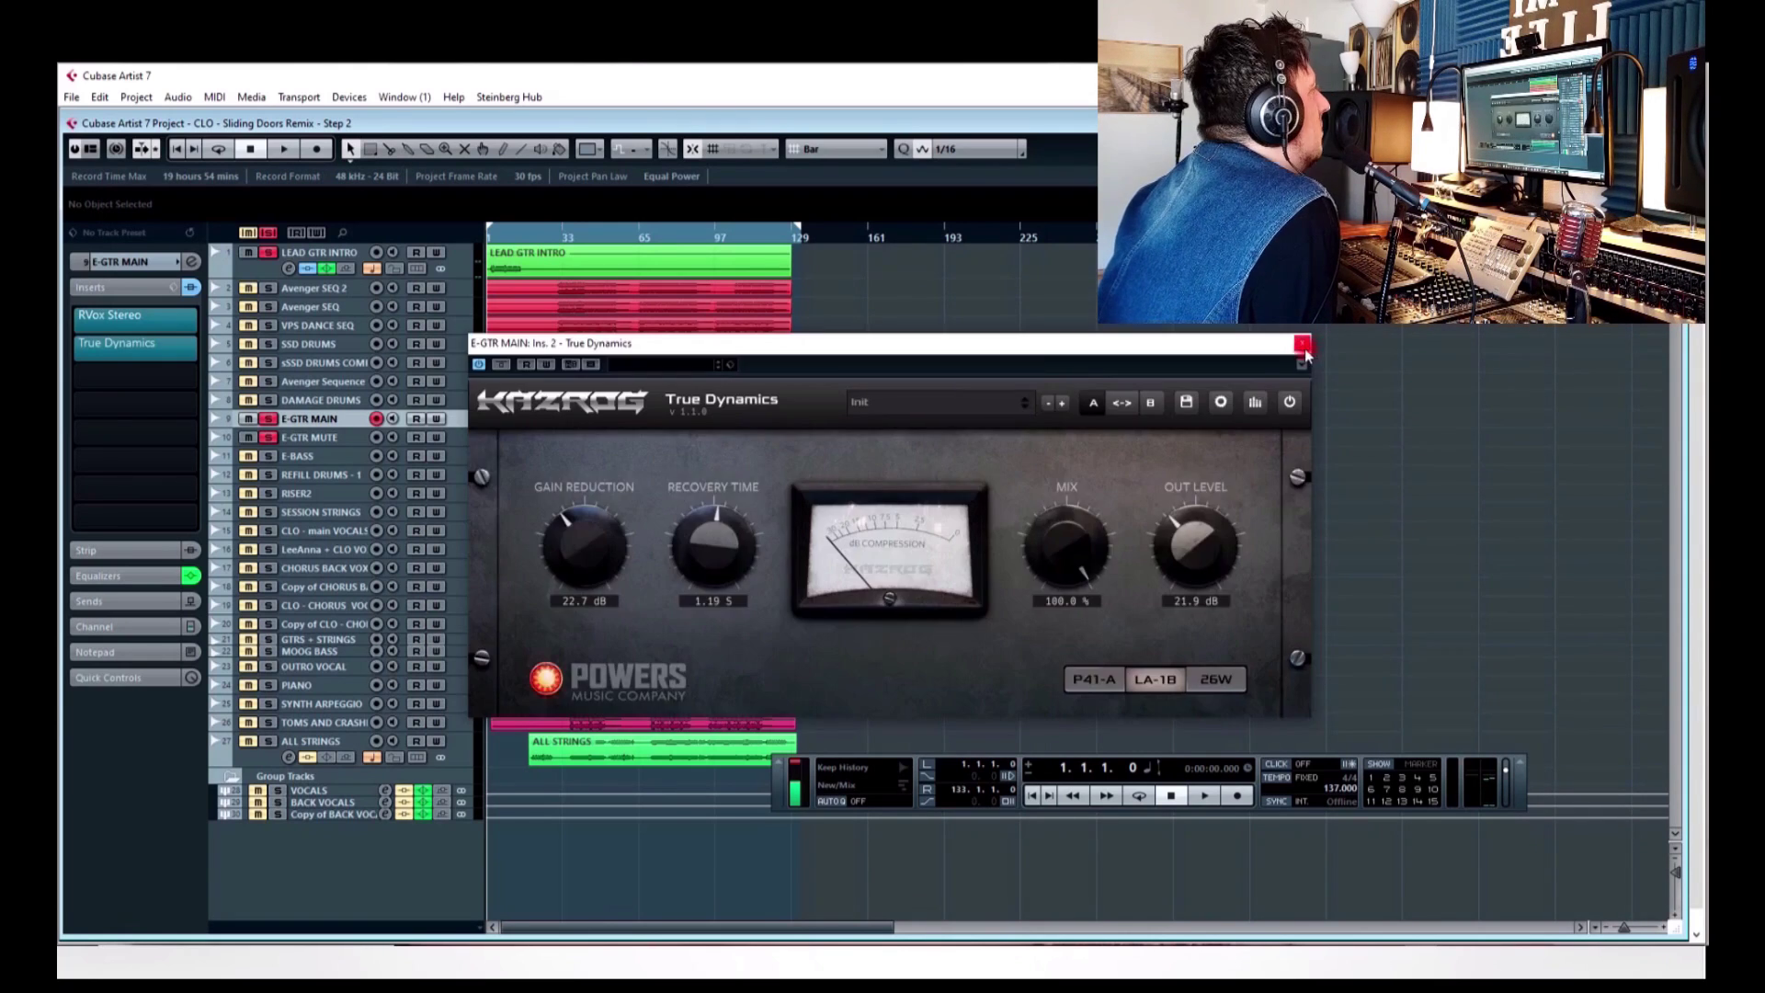
click(1305, 344)
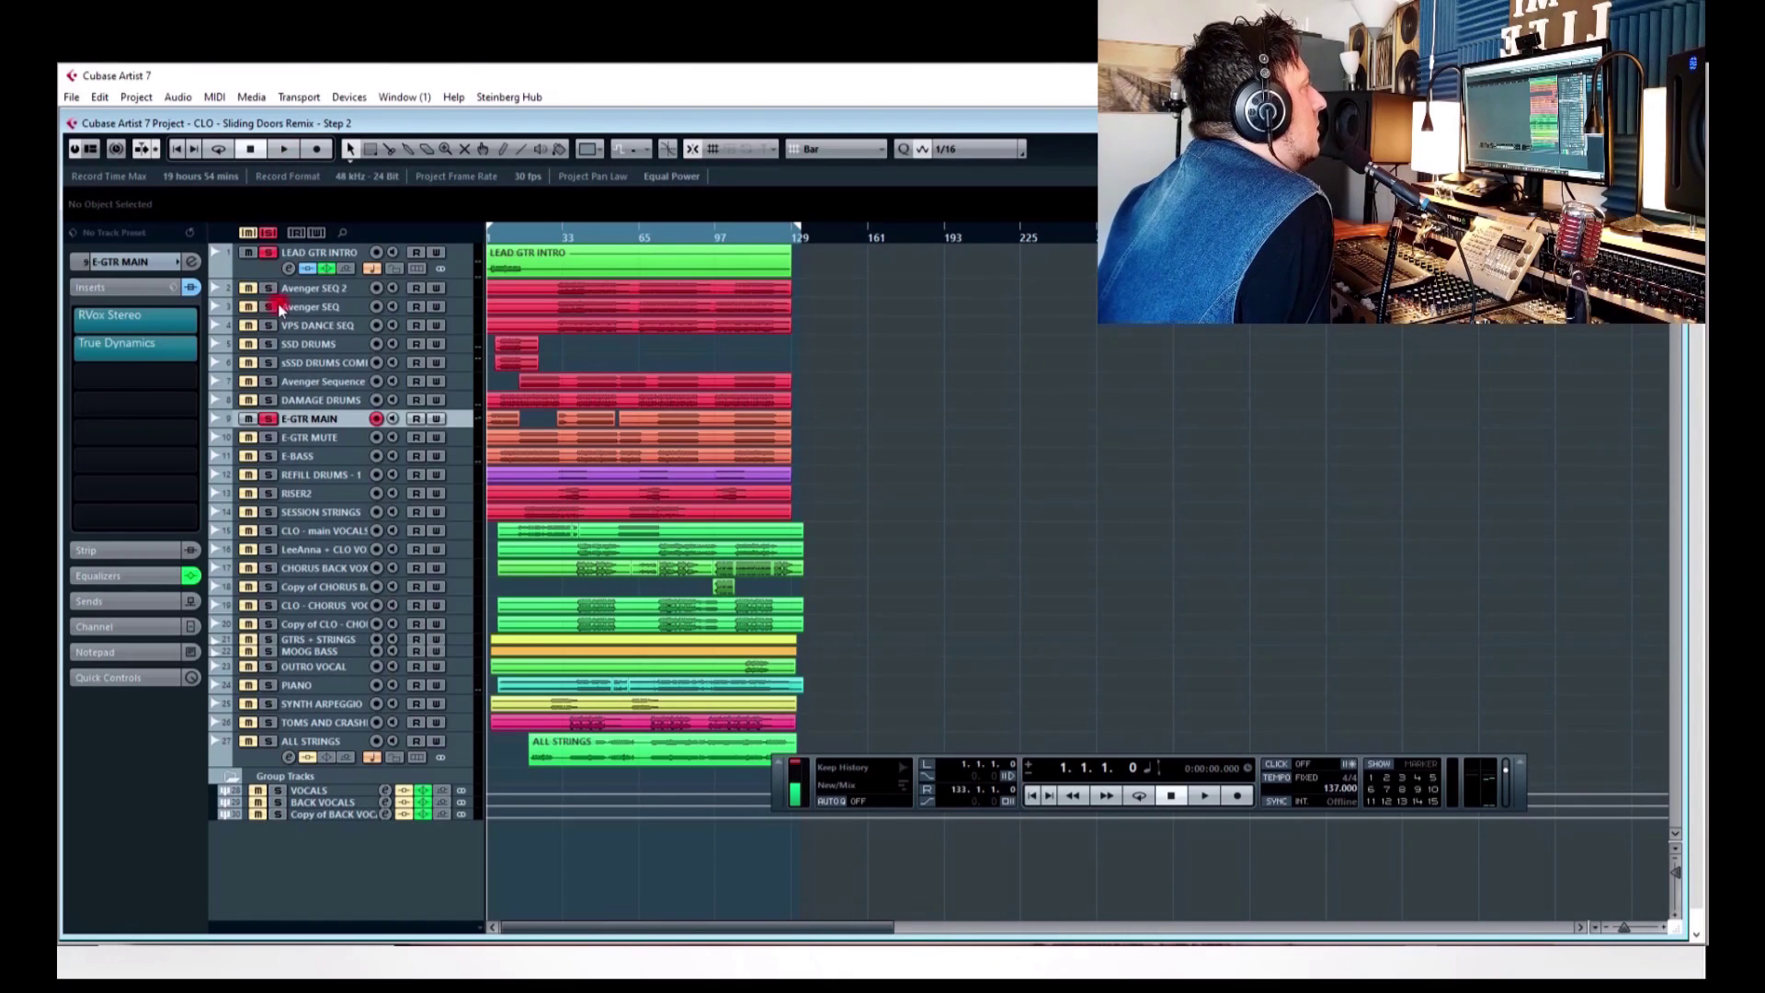
- Add both SSD drum tracks and E-BASS to the soloed tracks, and select E-BASS
click(268, 365)
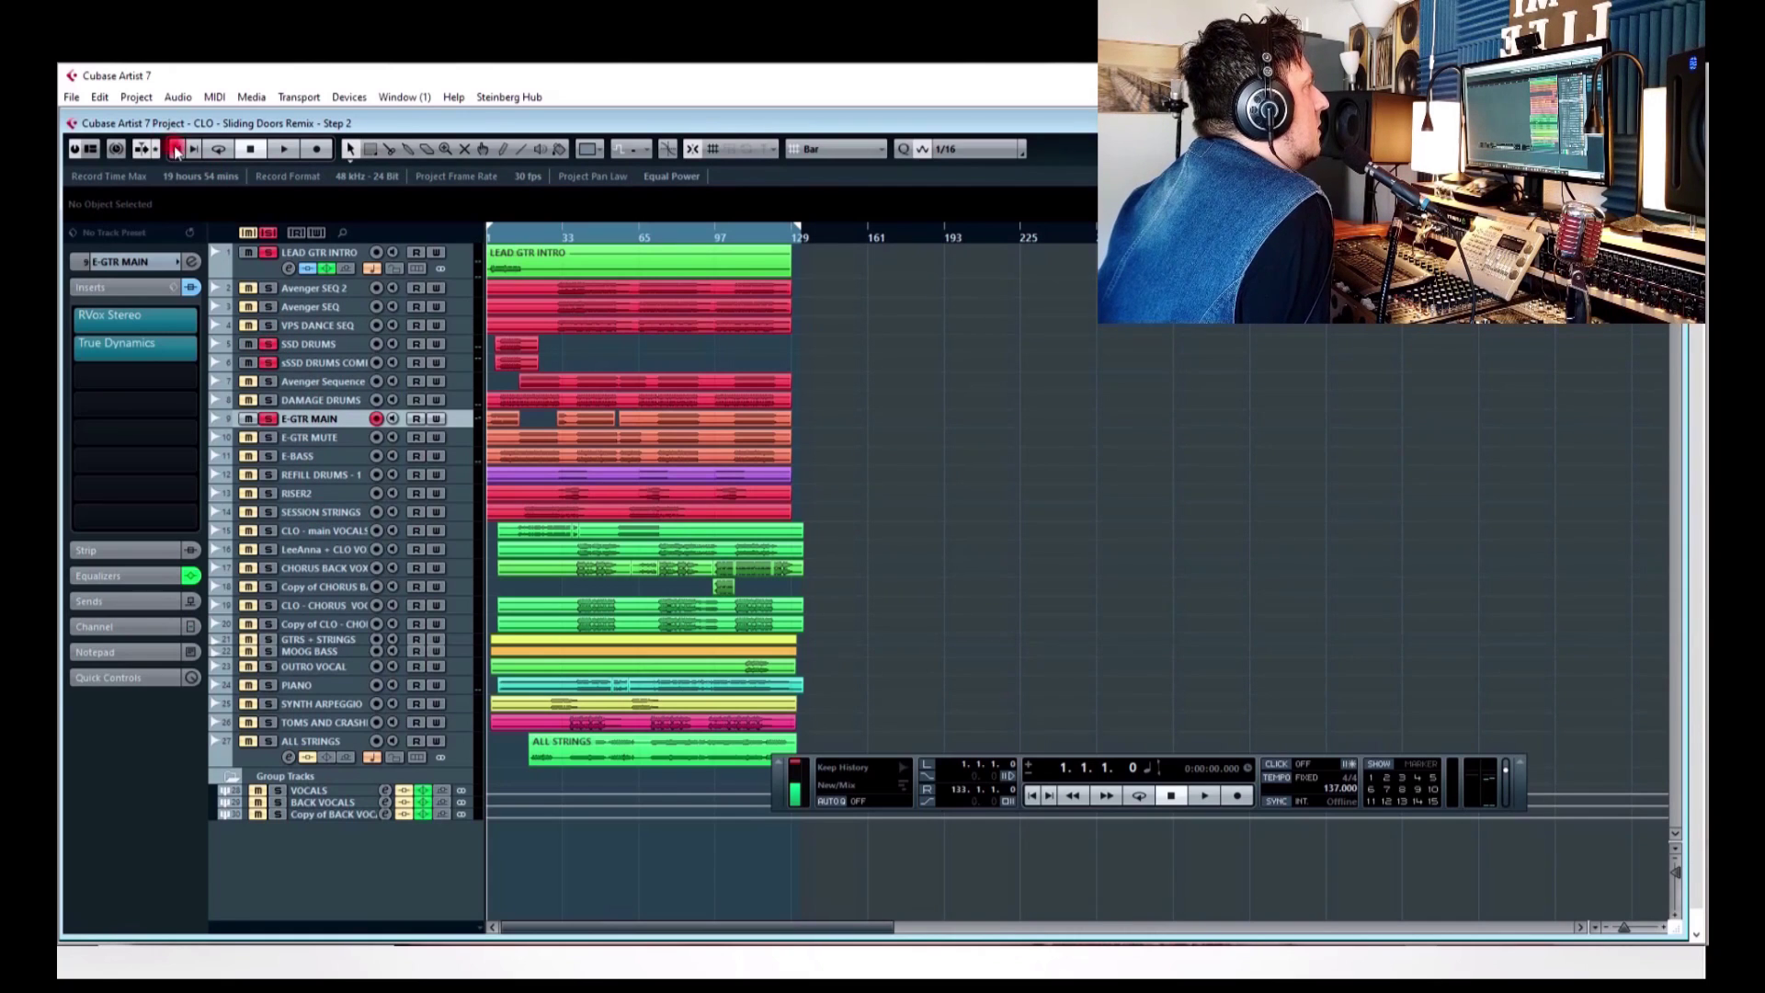
click(267, 456)
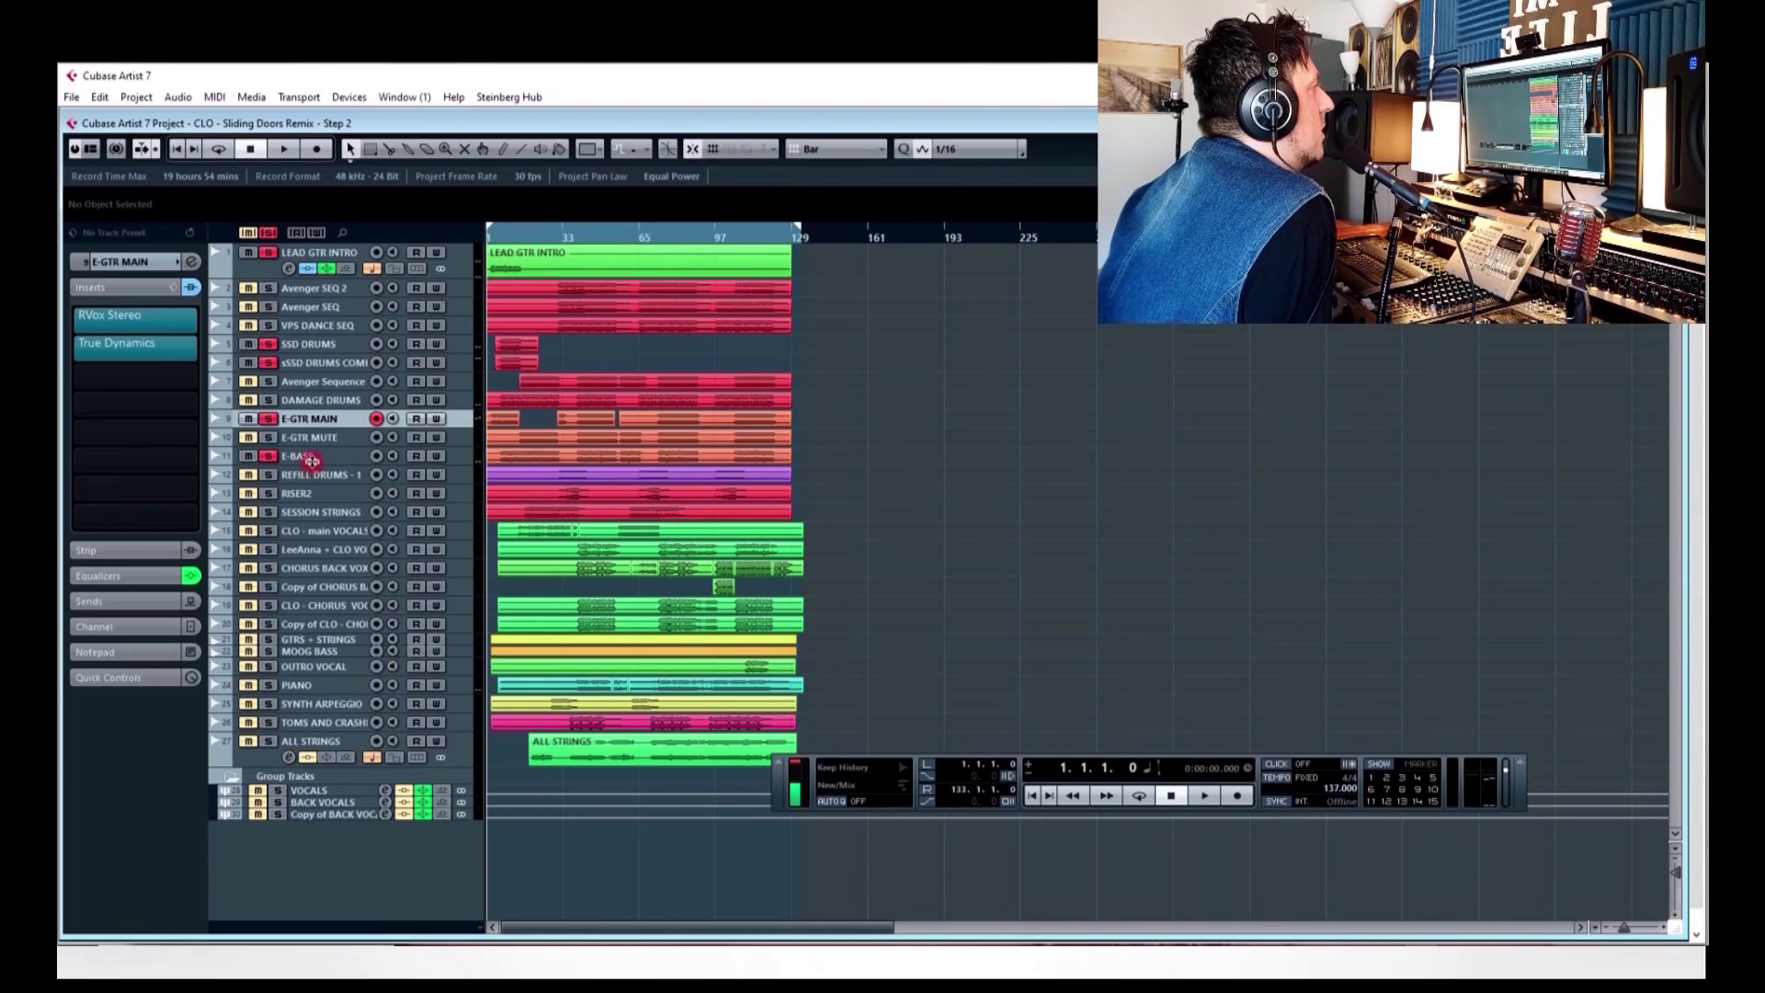
click(312, 461)
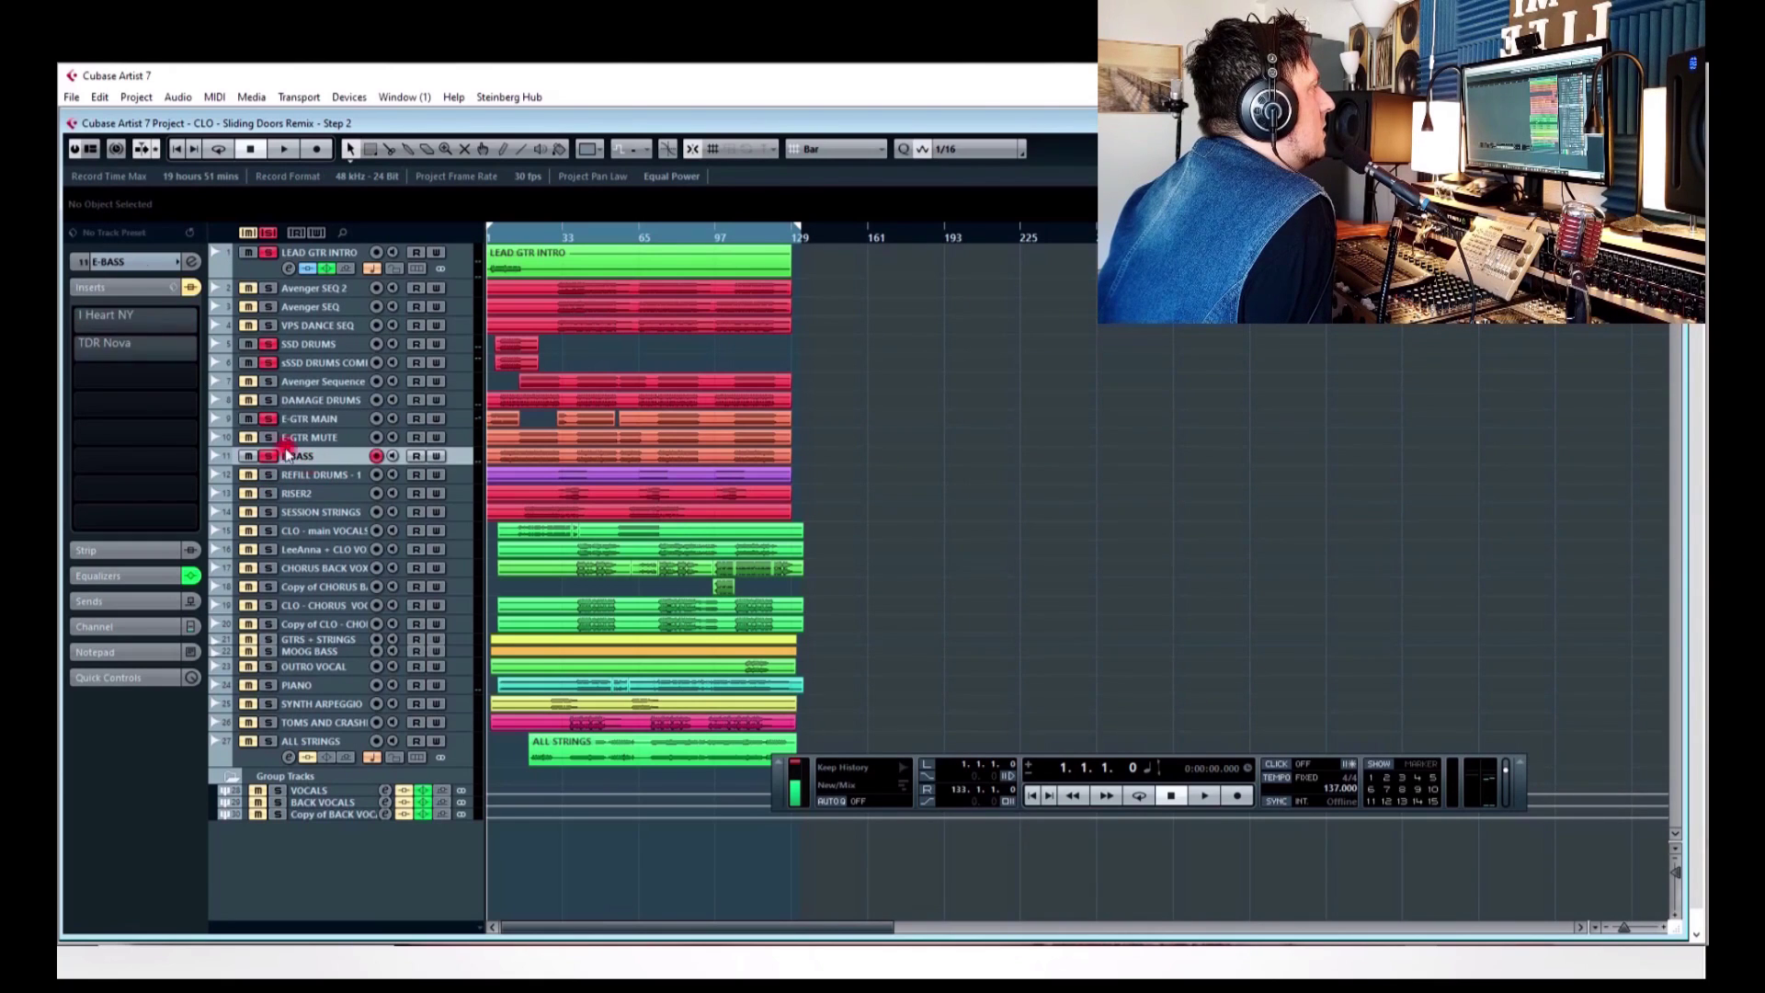
click(267, 638)
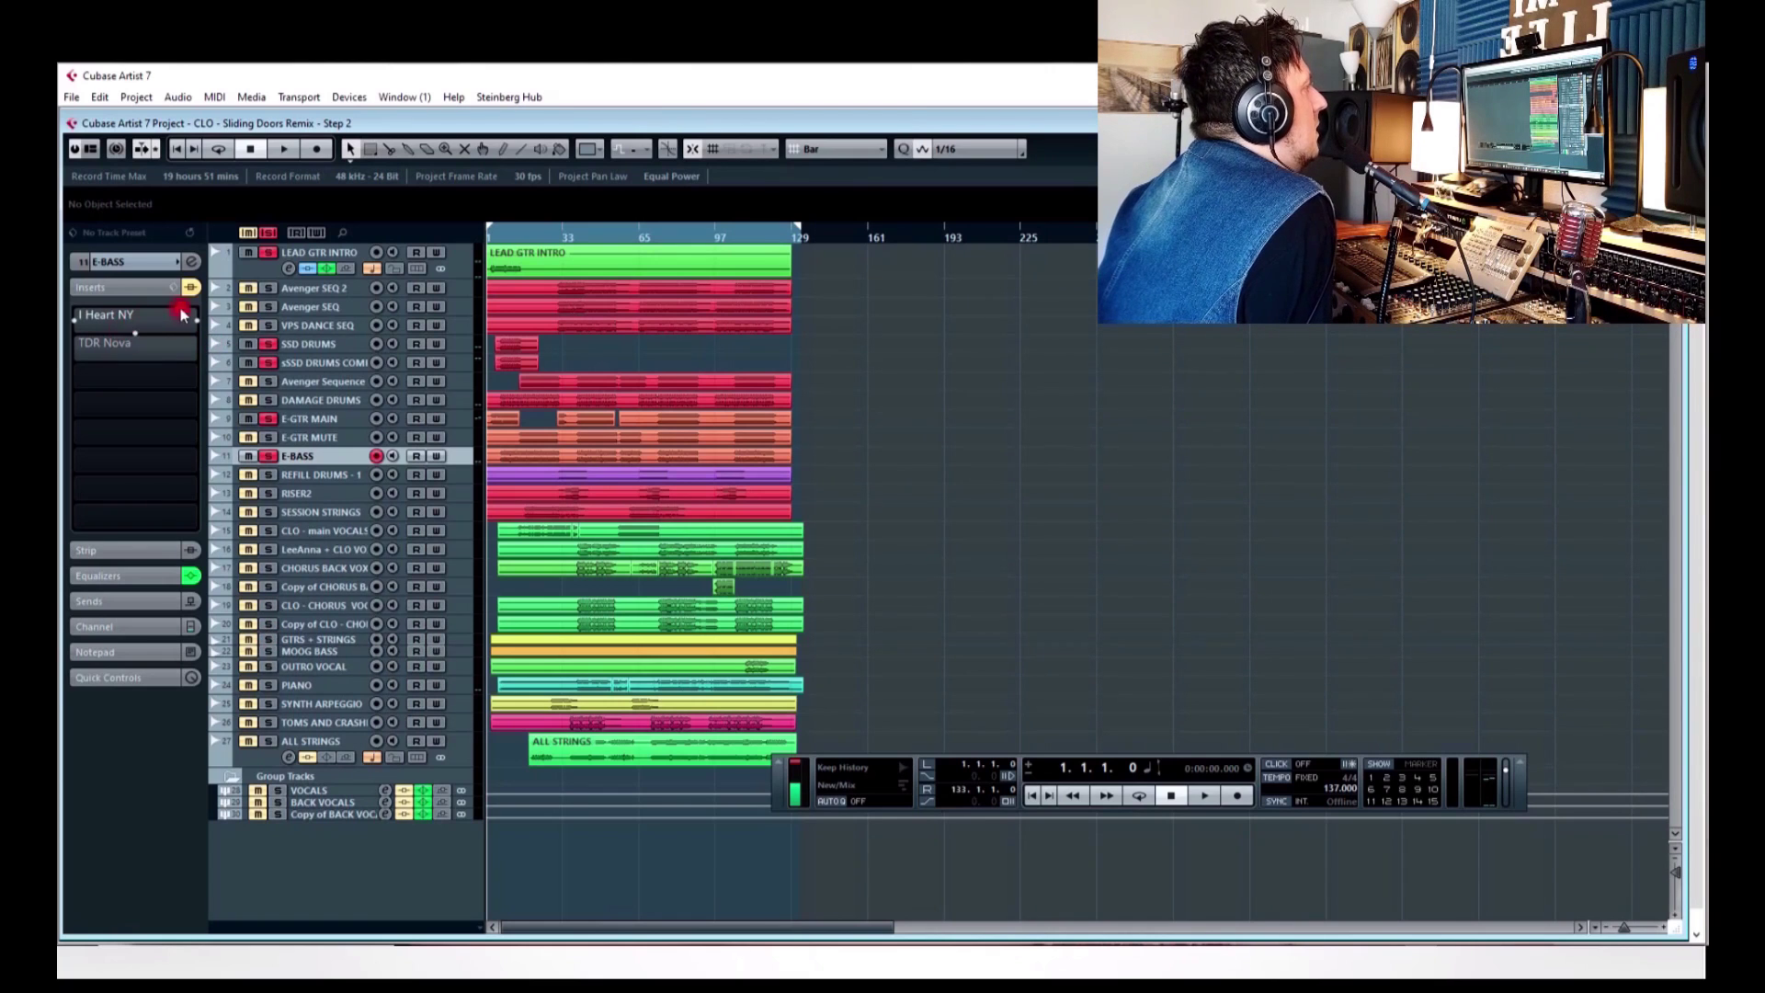
- Reactivate the I Heart NY and TDR Nova inserts on E-BASS and display their settings
click(157, 323)
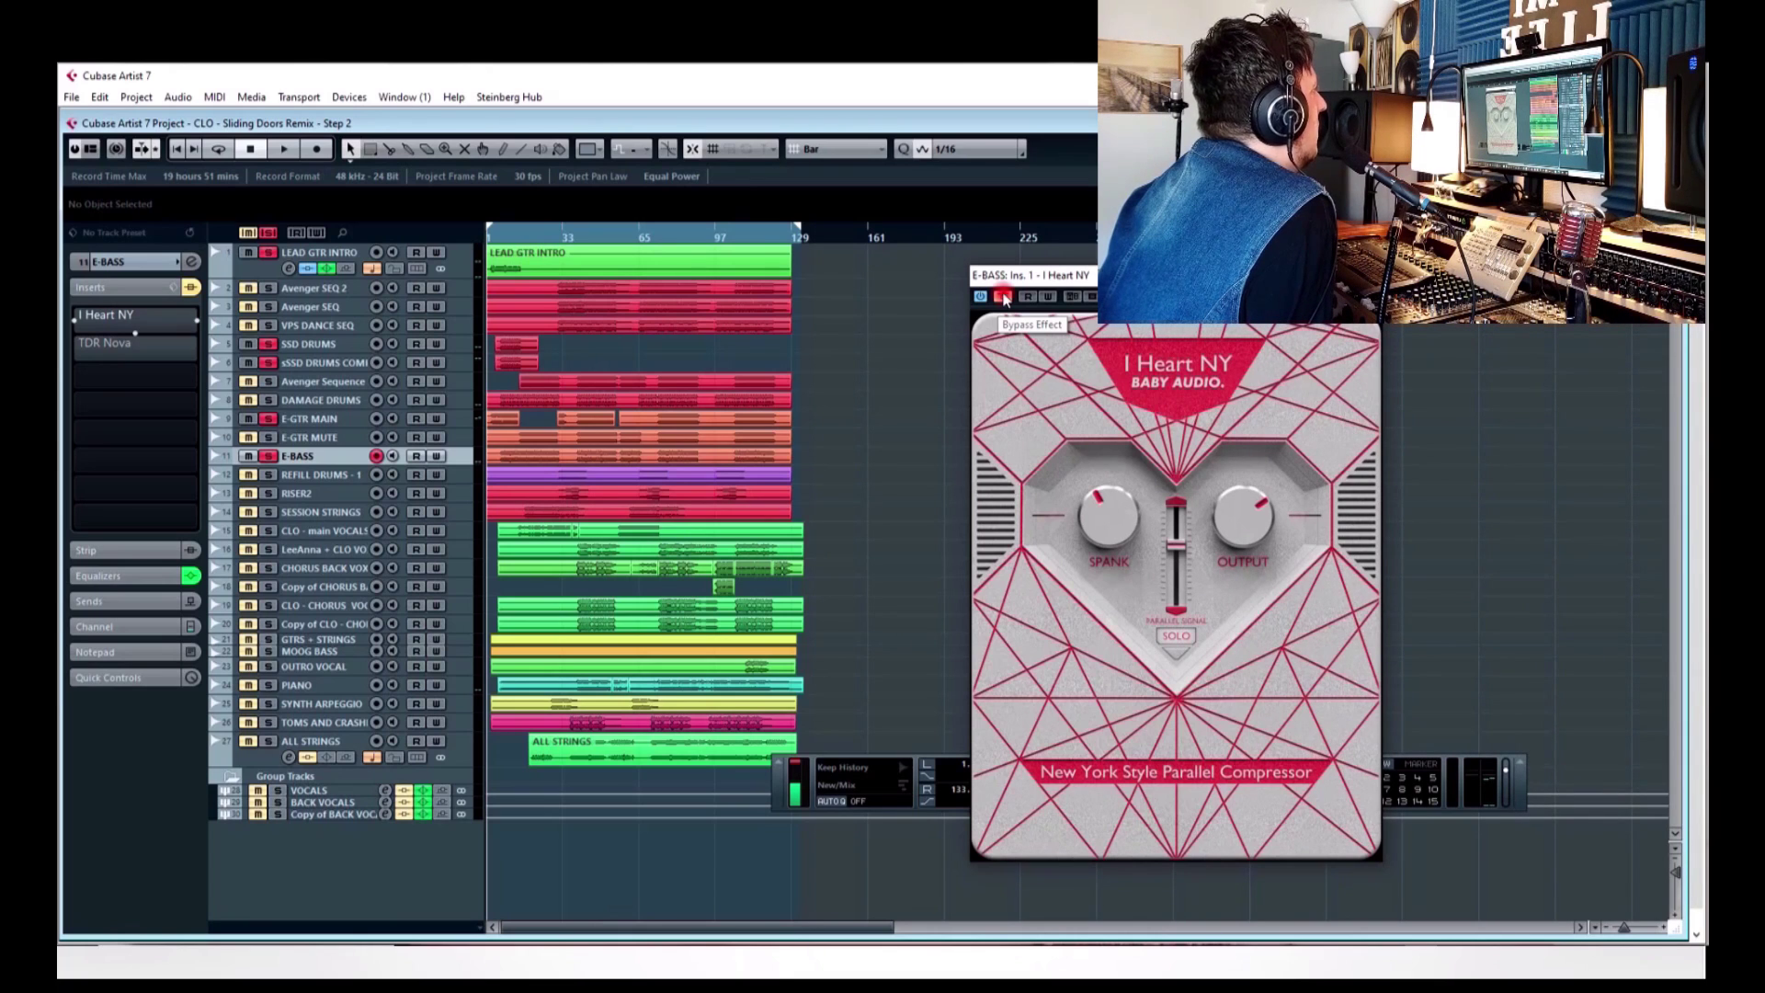
click(1003, 296)
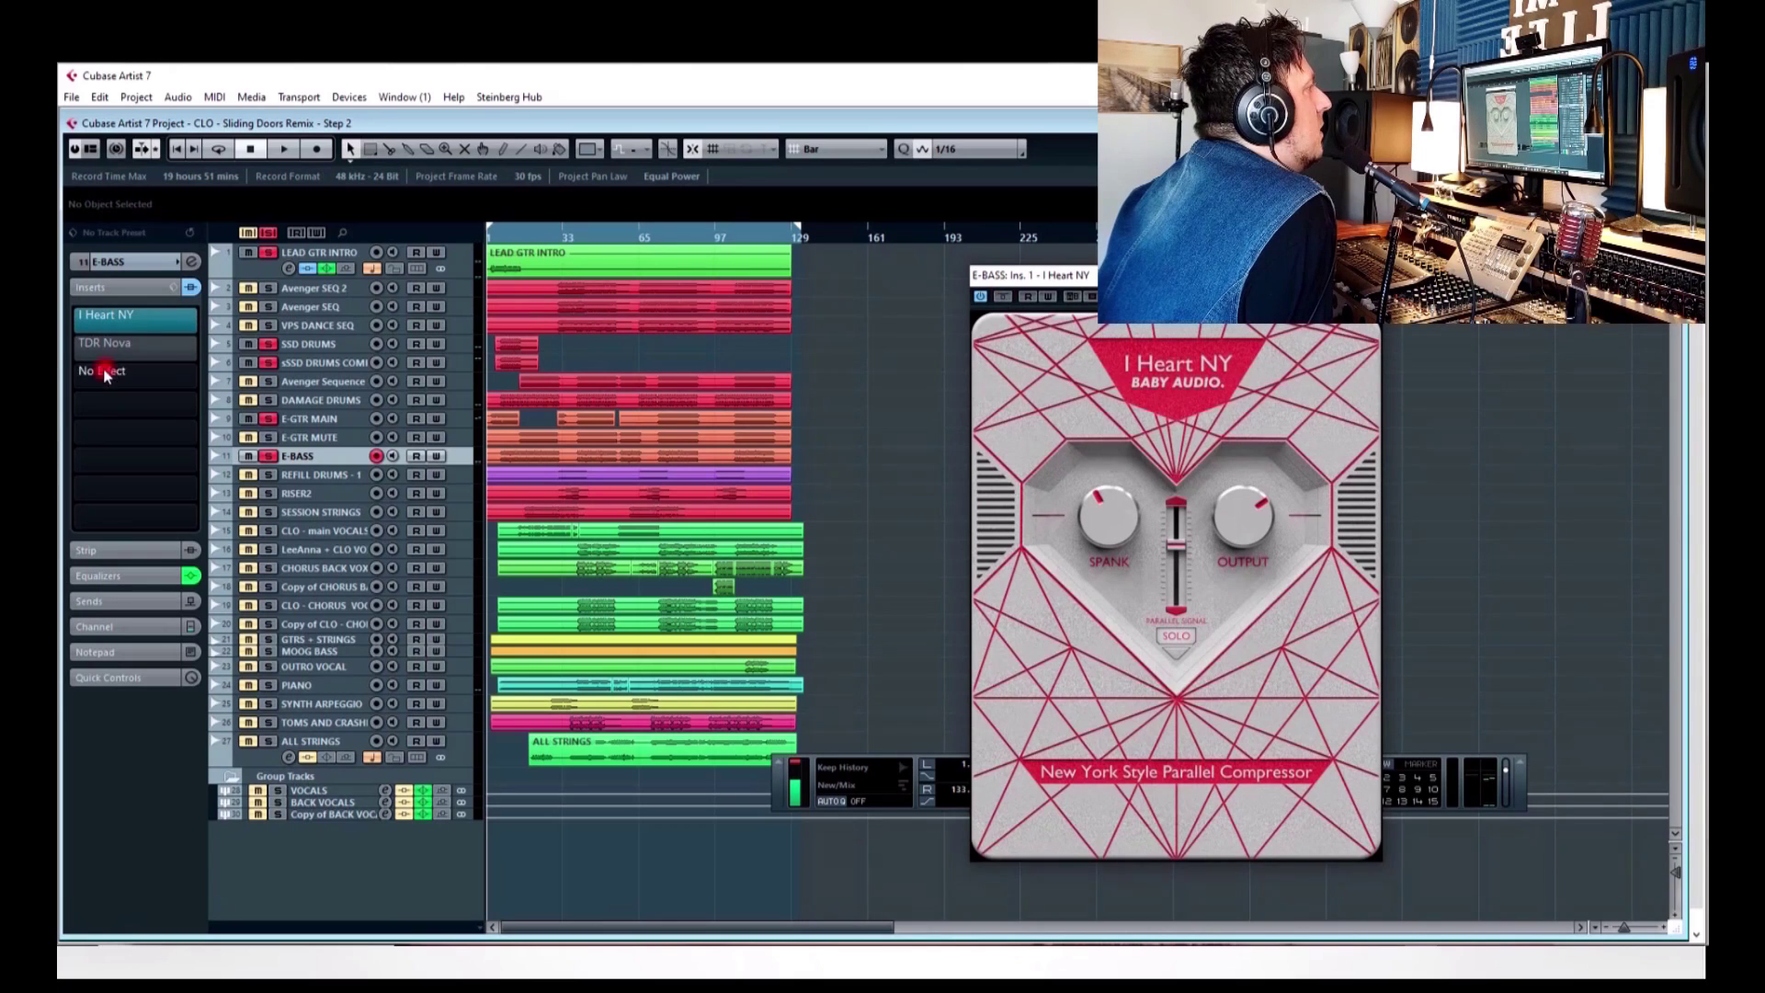
click(135, 344)
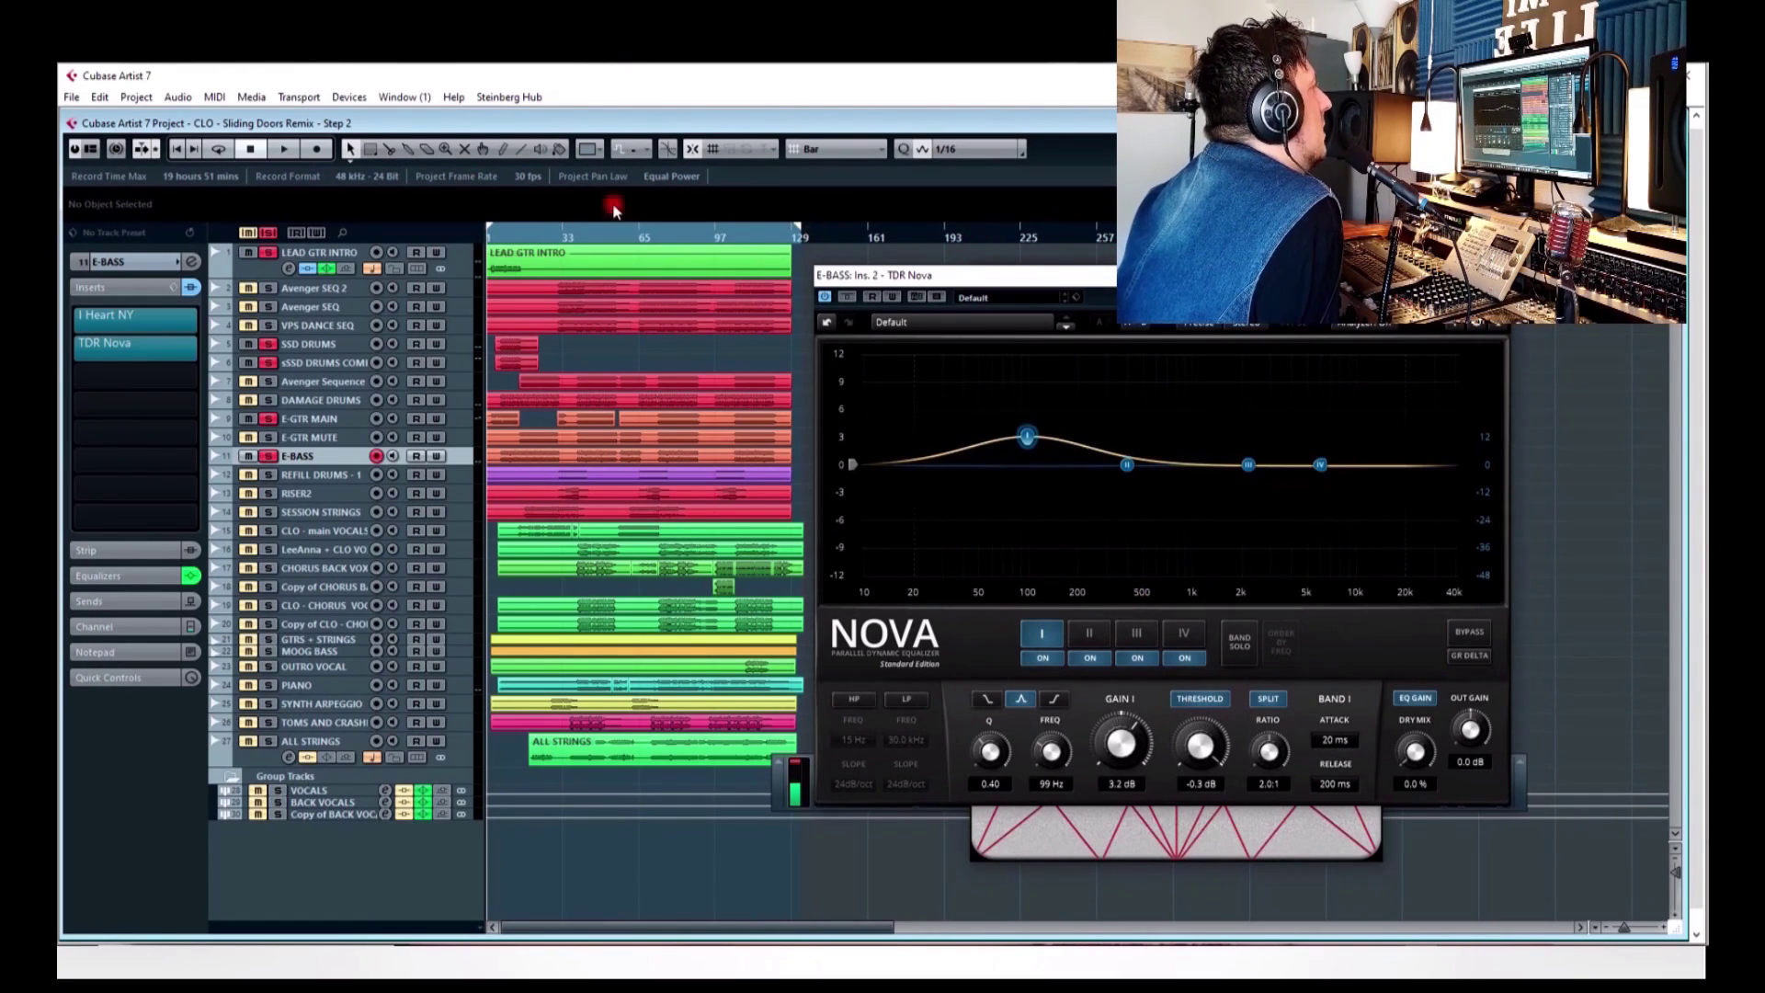
- Play the soloed tracks from the project start, select the compressed SSD drums track during playback, and stop
click(178, 149)
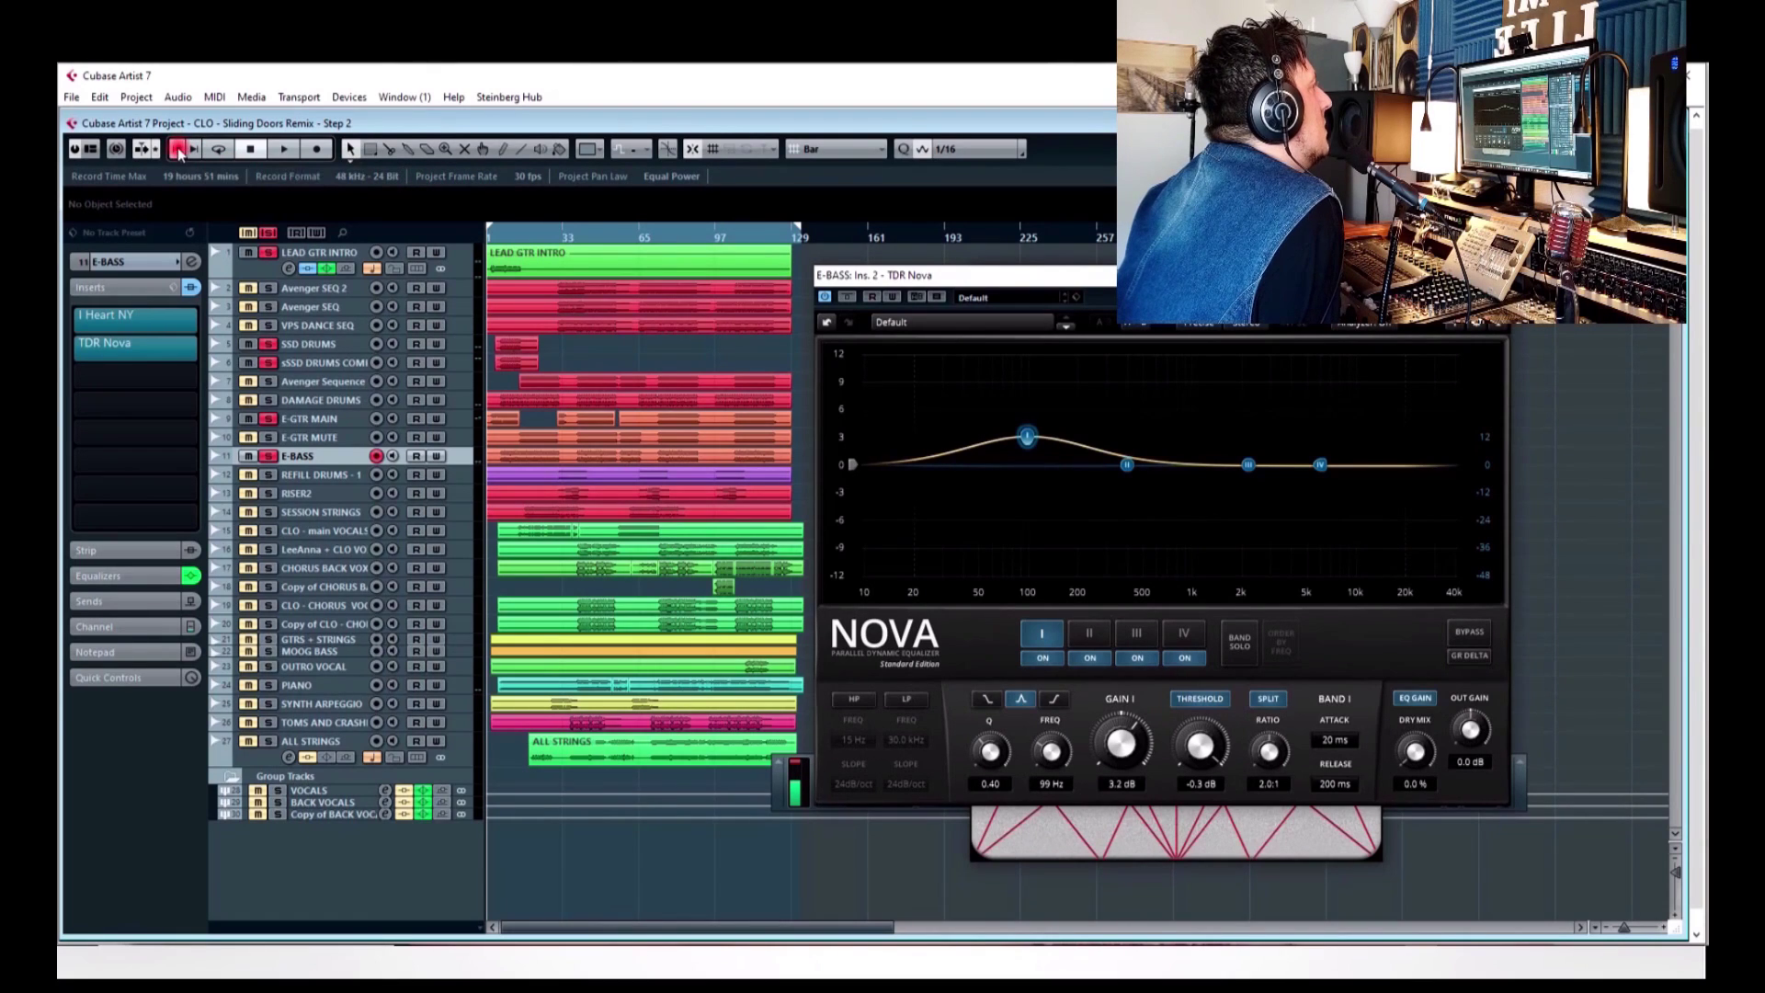
click(288, 150)
key(Up)
key(Up)
key(Up)
key(Up)
key(Up)
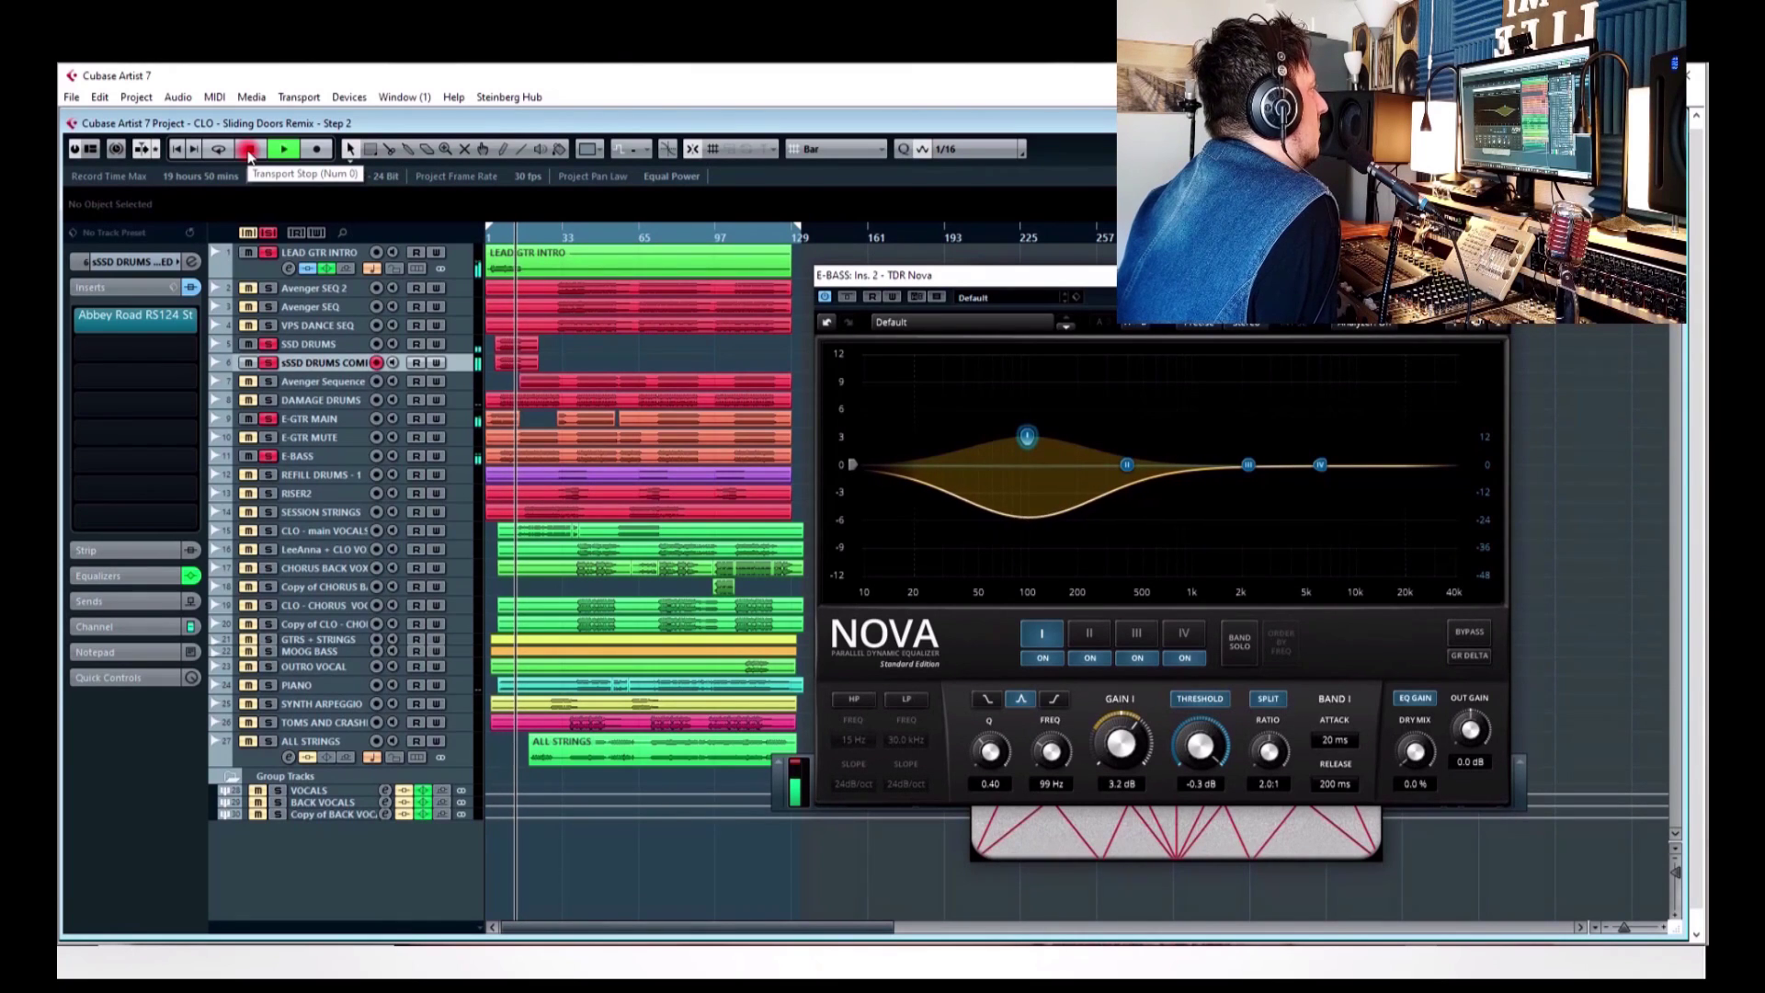
click(250, 149)
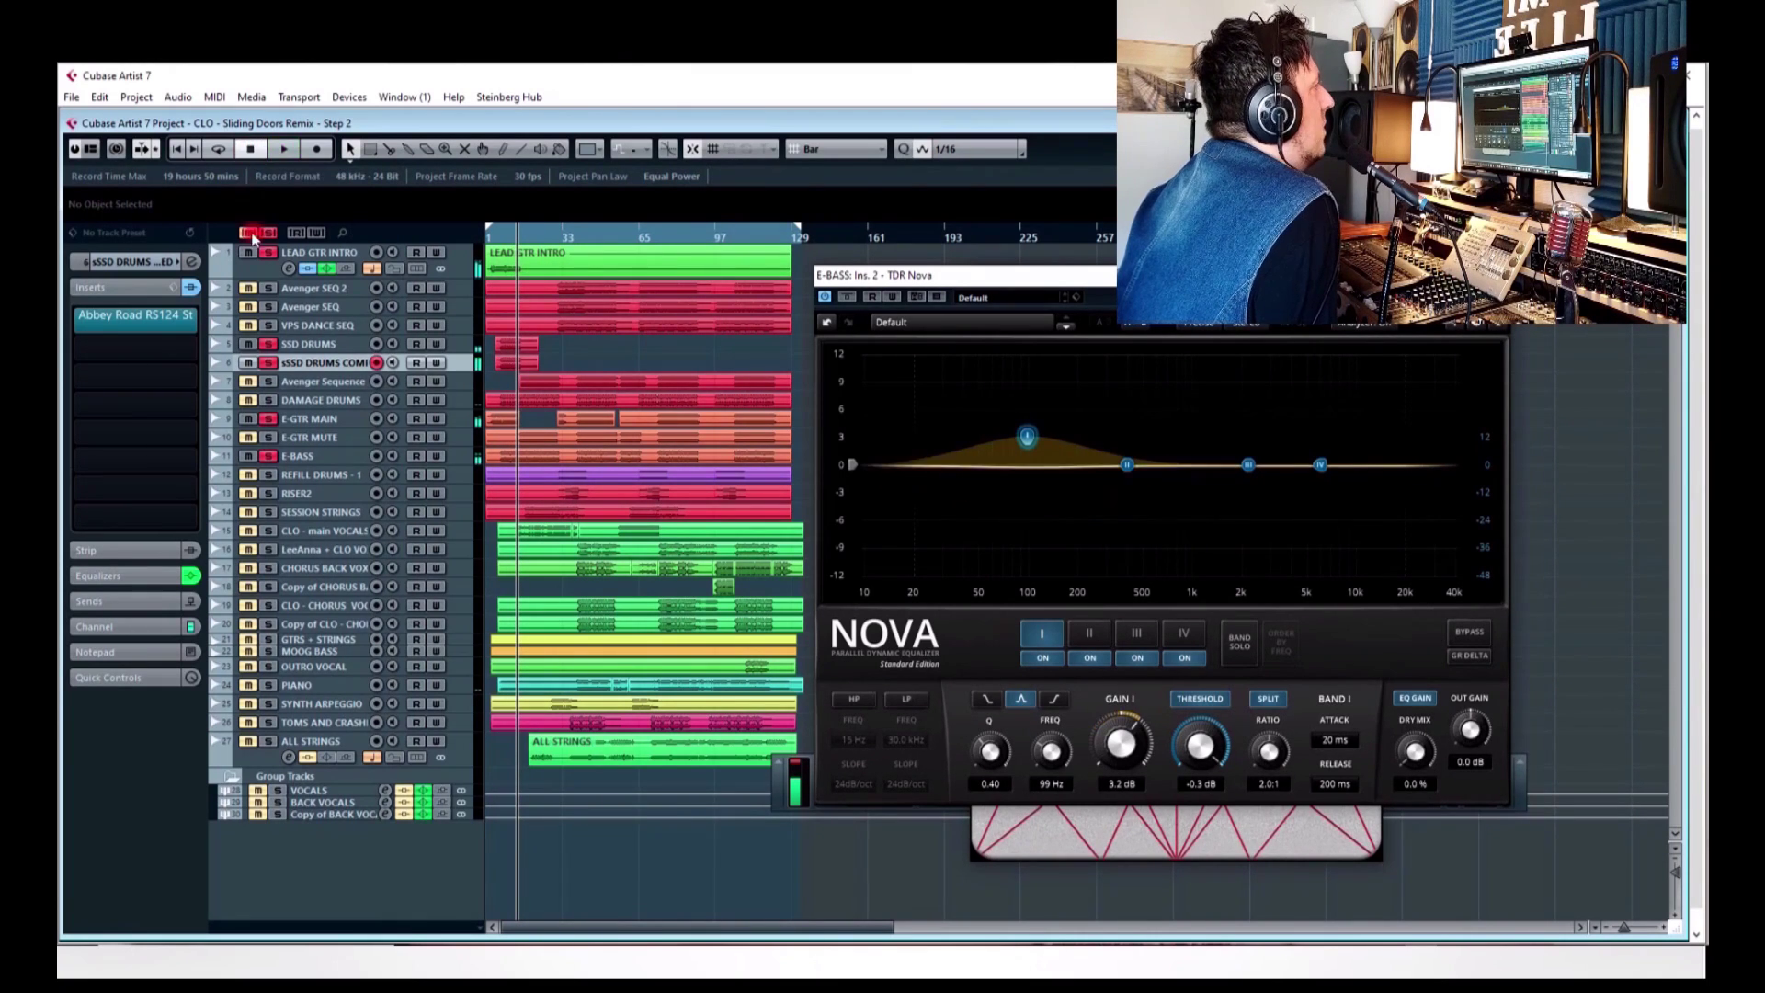
- Unsolo LEAD GTR INTRO and both SSD drum tracks, and bypass the inserts on the compressed drums and LEAD GTR INTRO
click(265, 253)
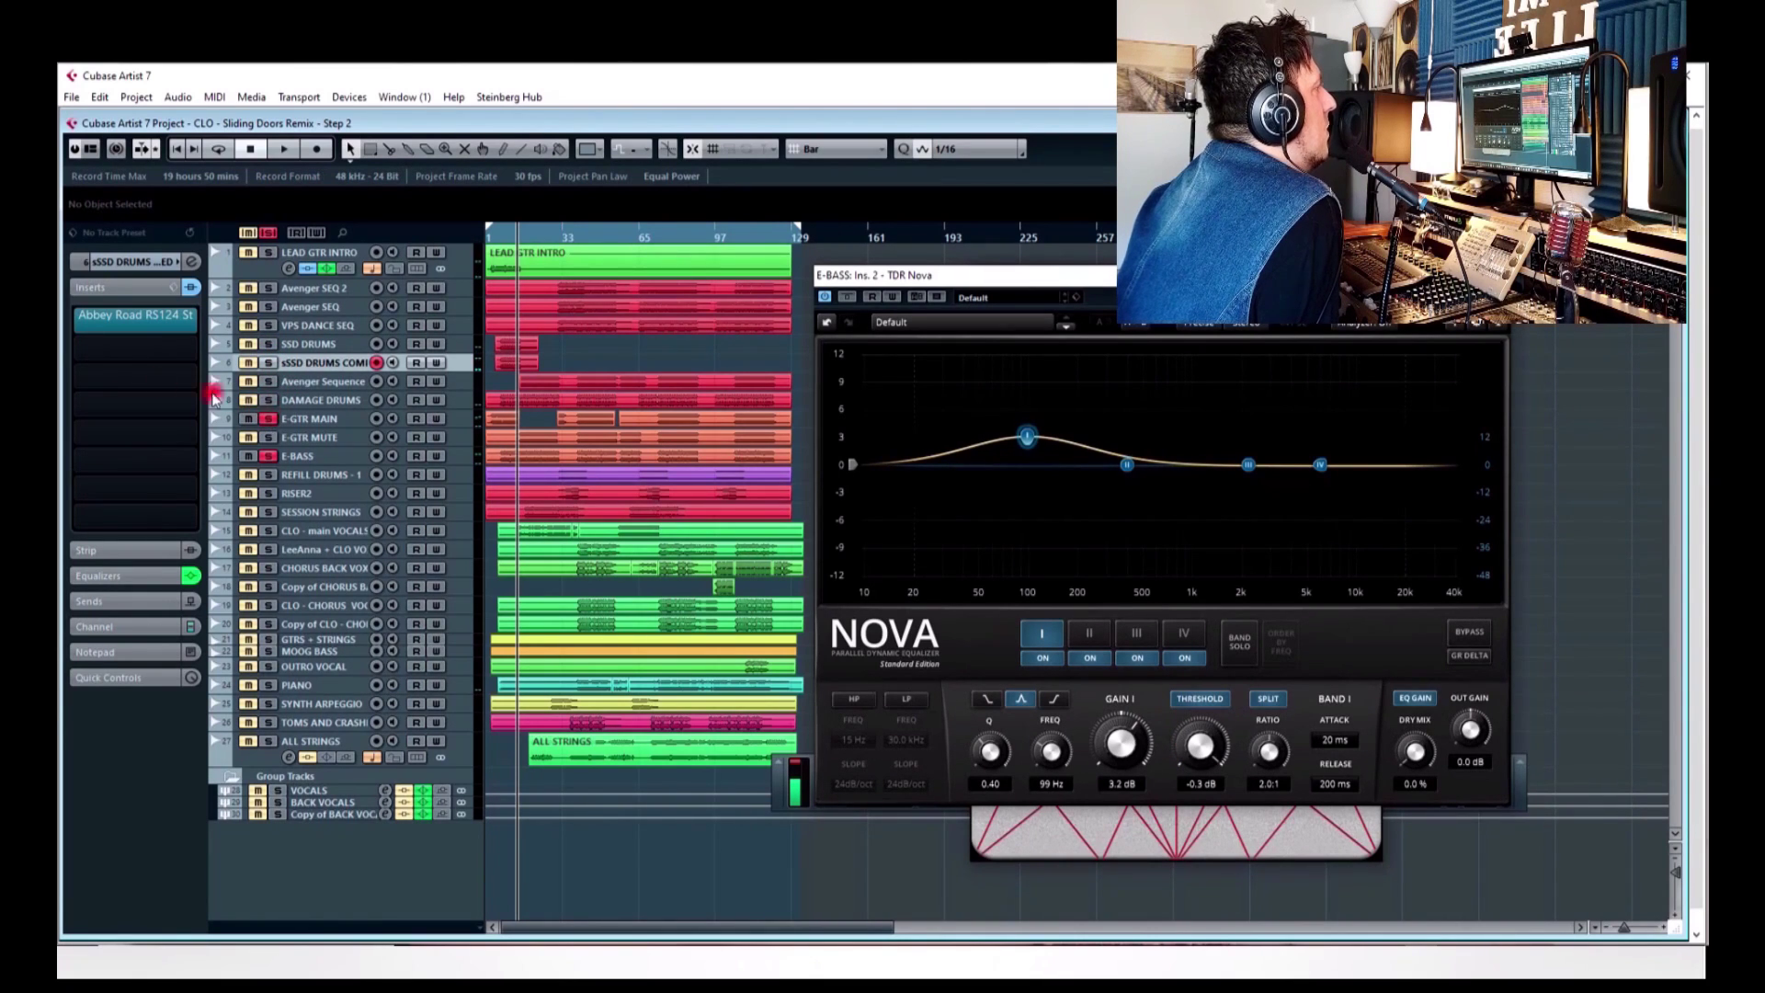
click(70, 322)
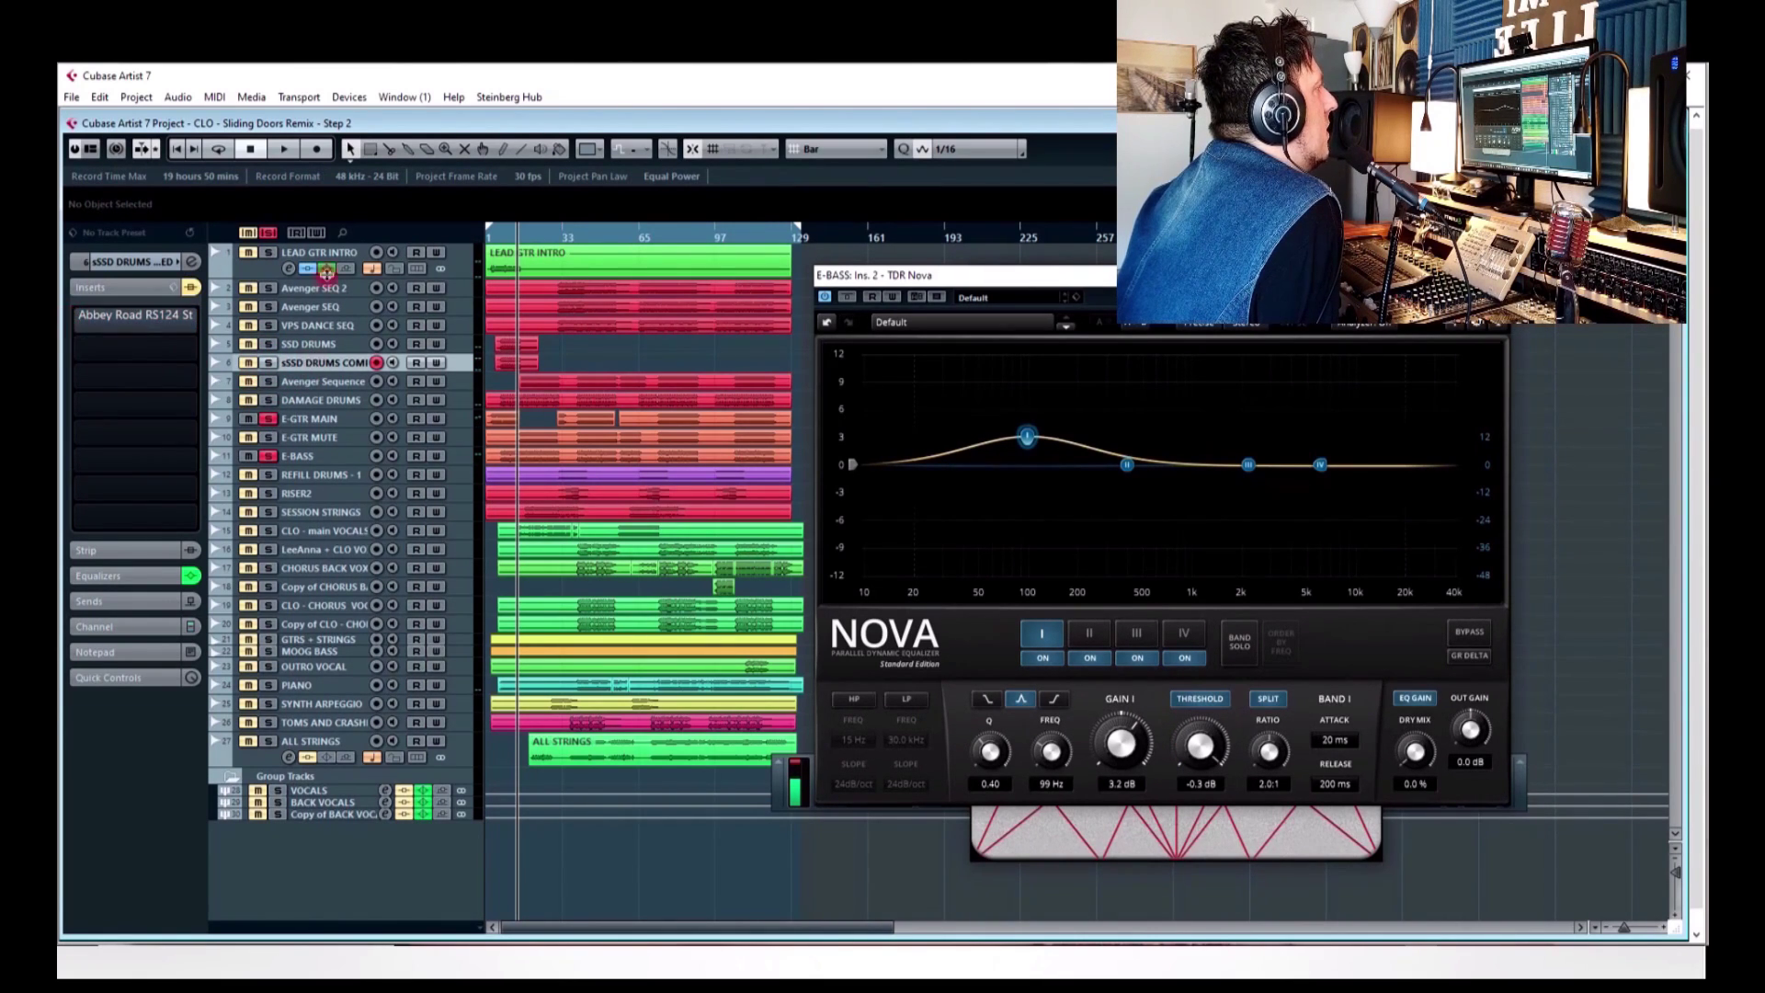
click(262, 276)
click(77, 320)
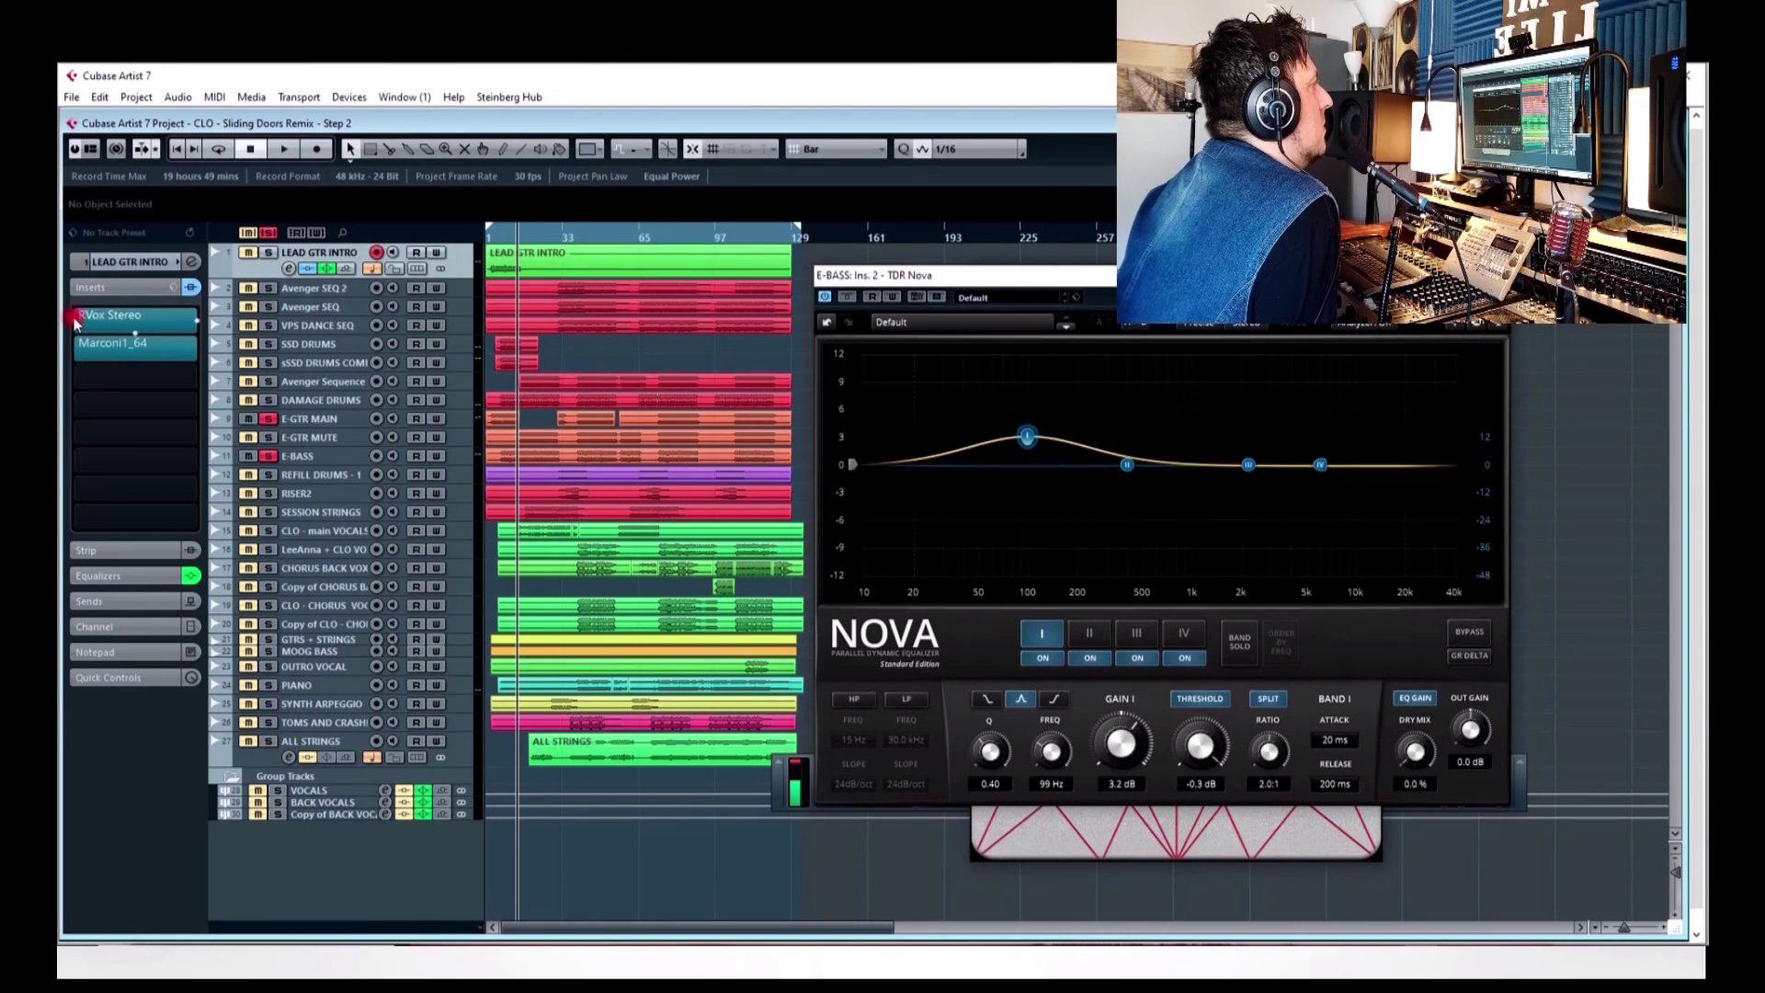
- Clear the remaining solos, close the E-BASS plug-in windows, and place the playhead at bar 28
click(317, 290)
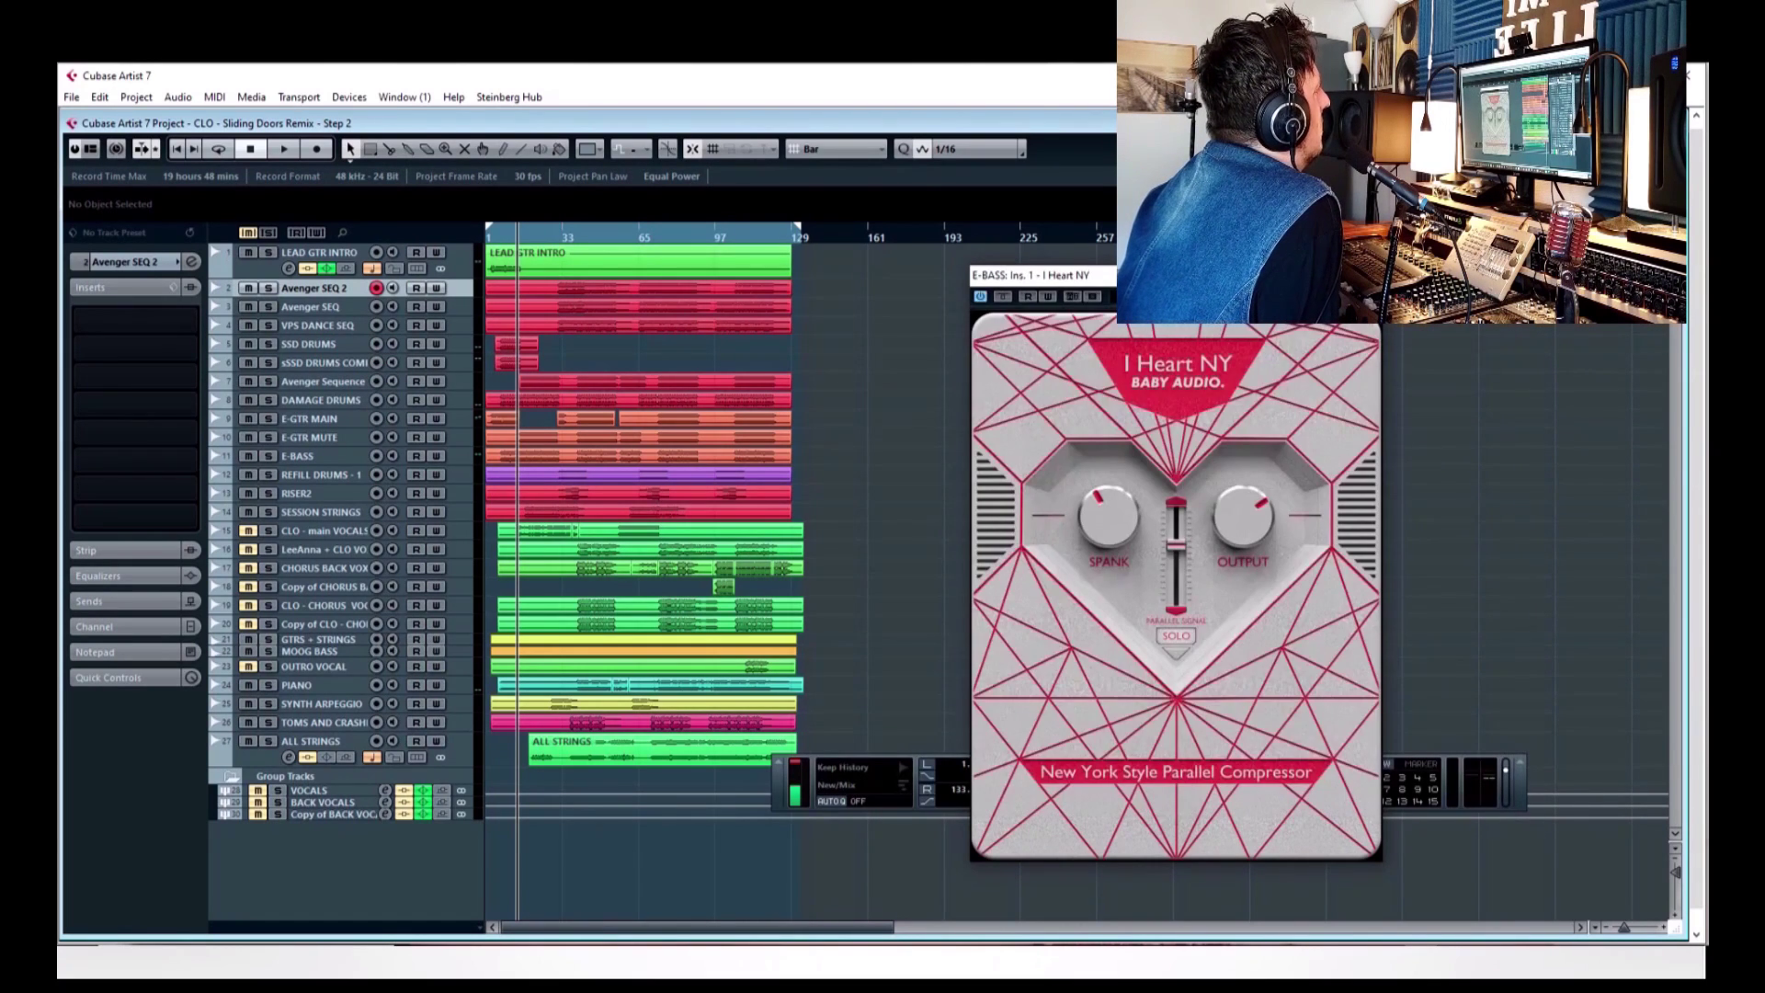
click(1372, 275)
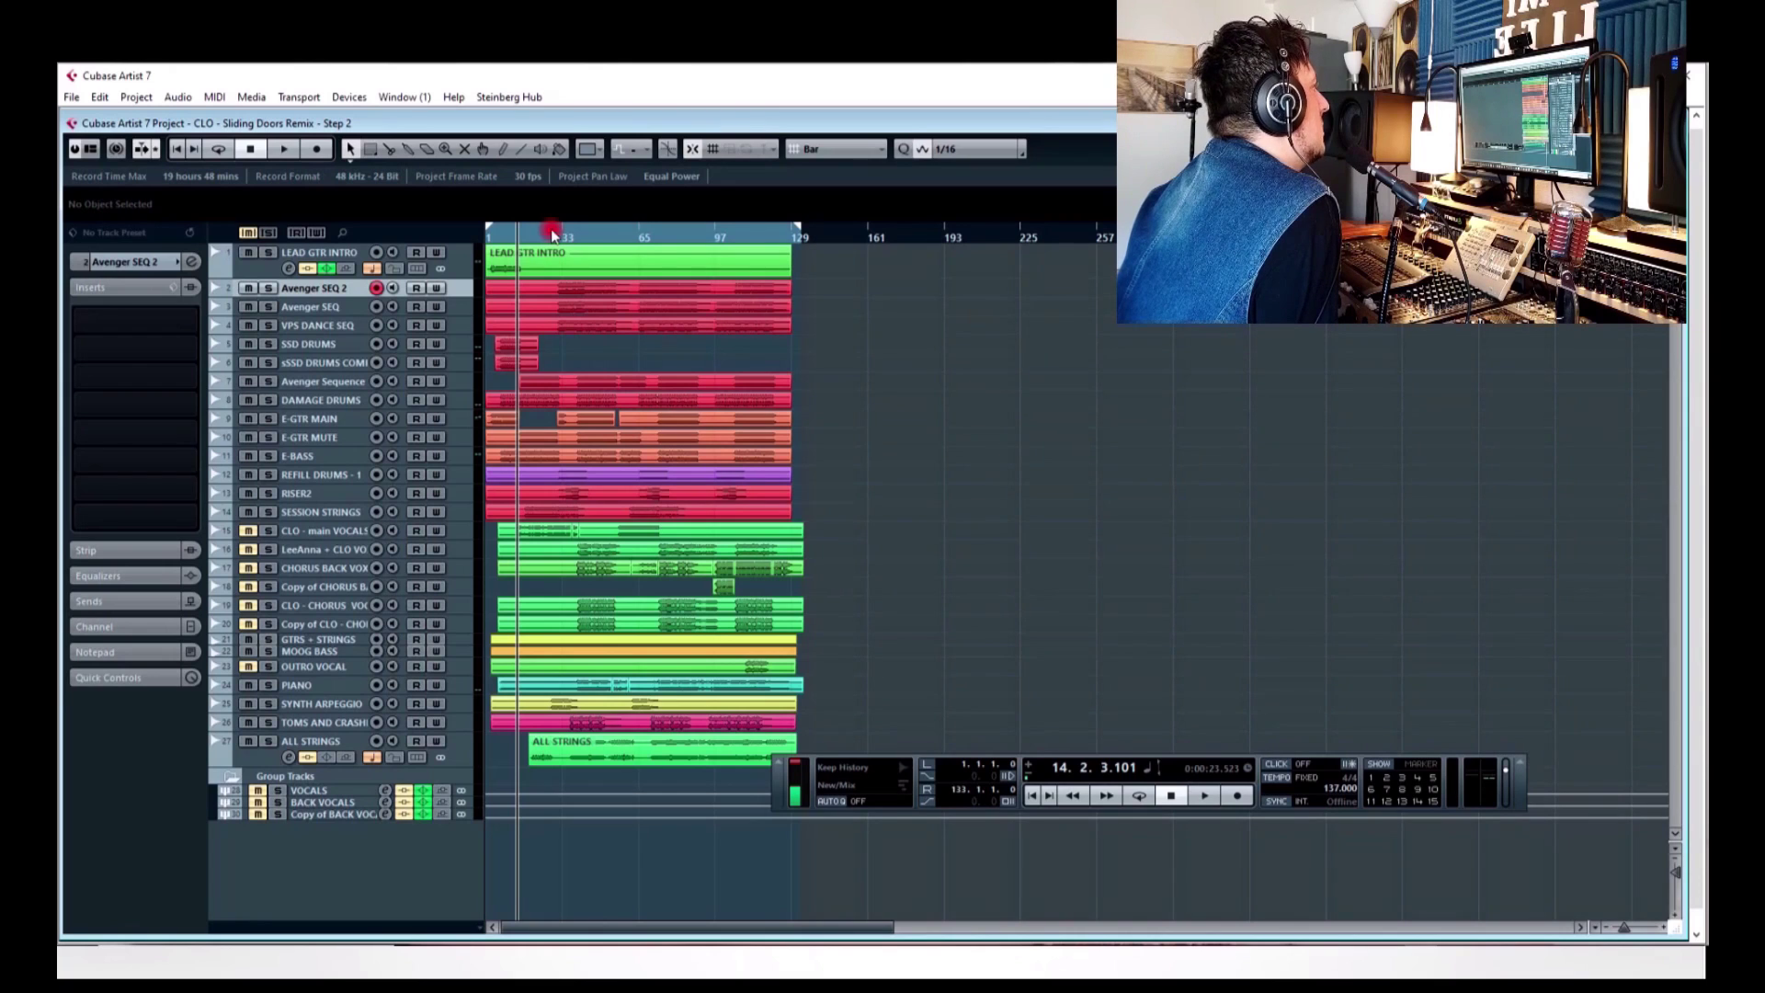
click(550, 232)
- Look through the Avenger SEQ, VPS DANCE SEQ, SSD DRUMS and Avenger Sequence tracks for insert effects
click(325, 309)
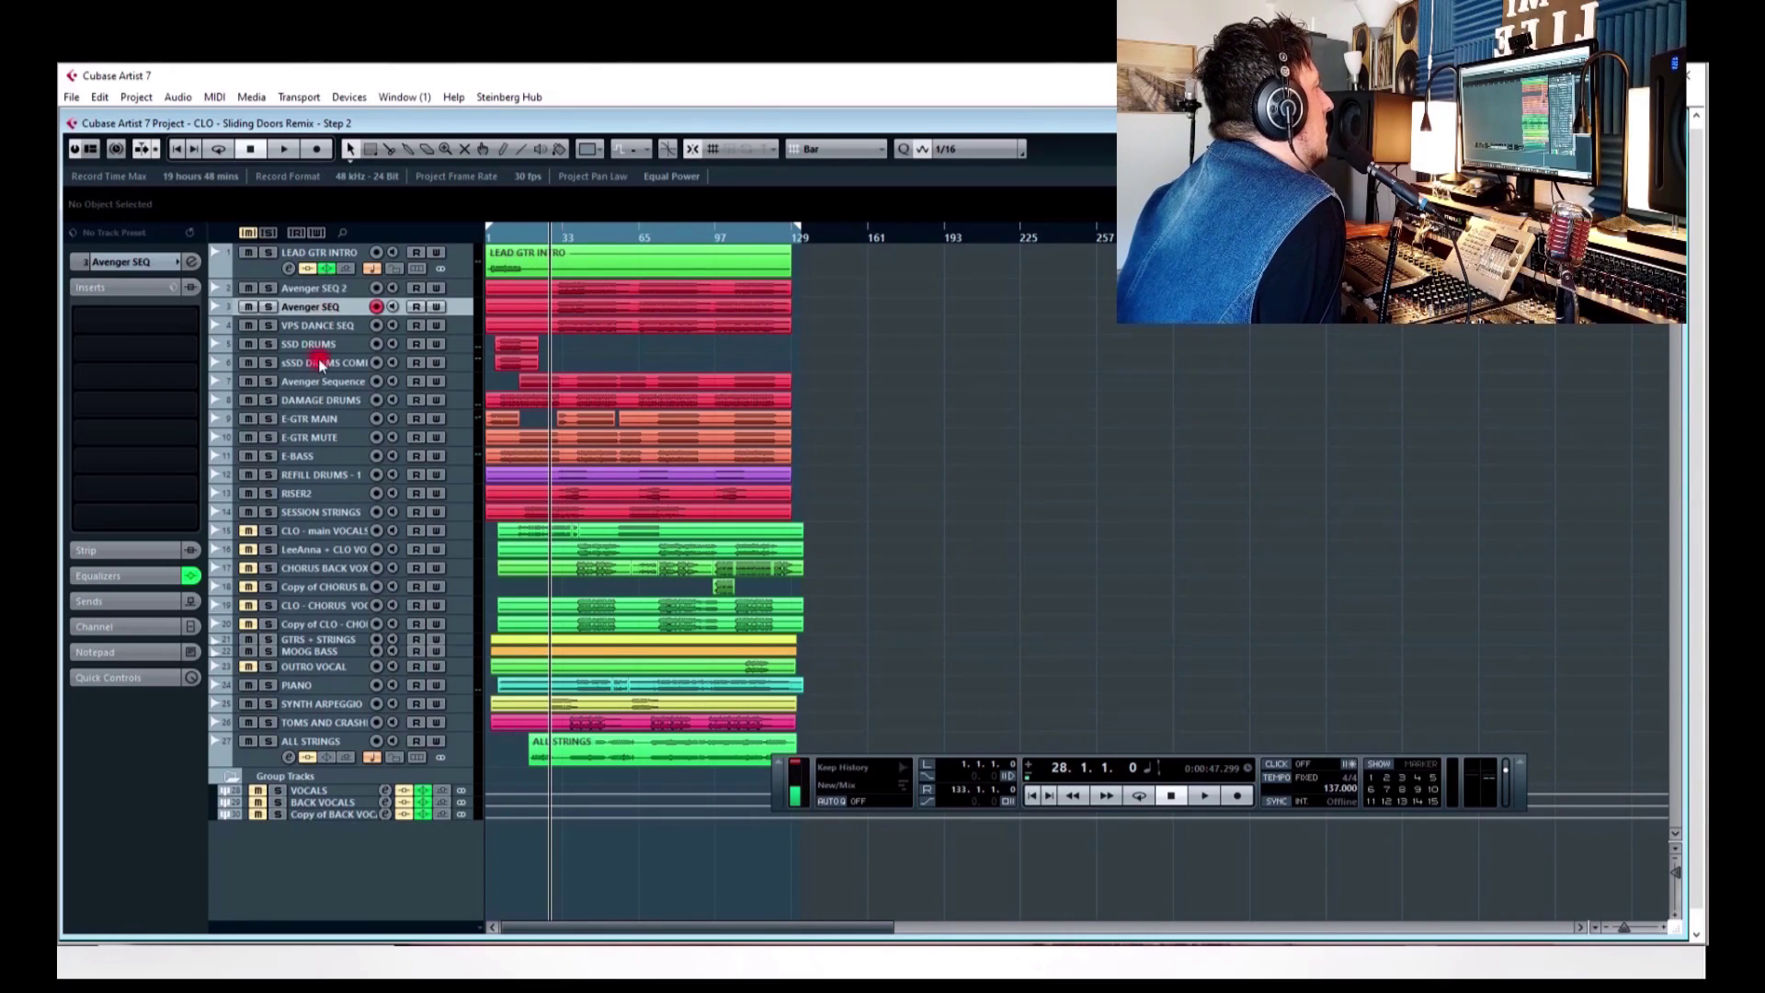
click(328, 327)
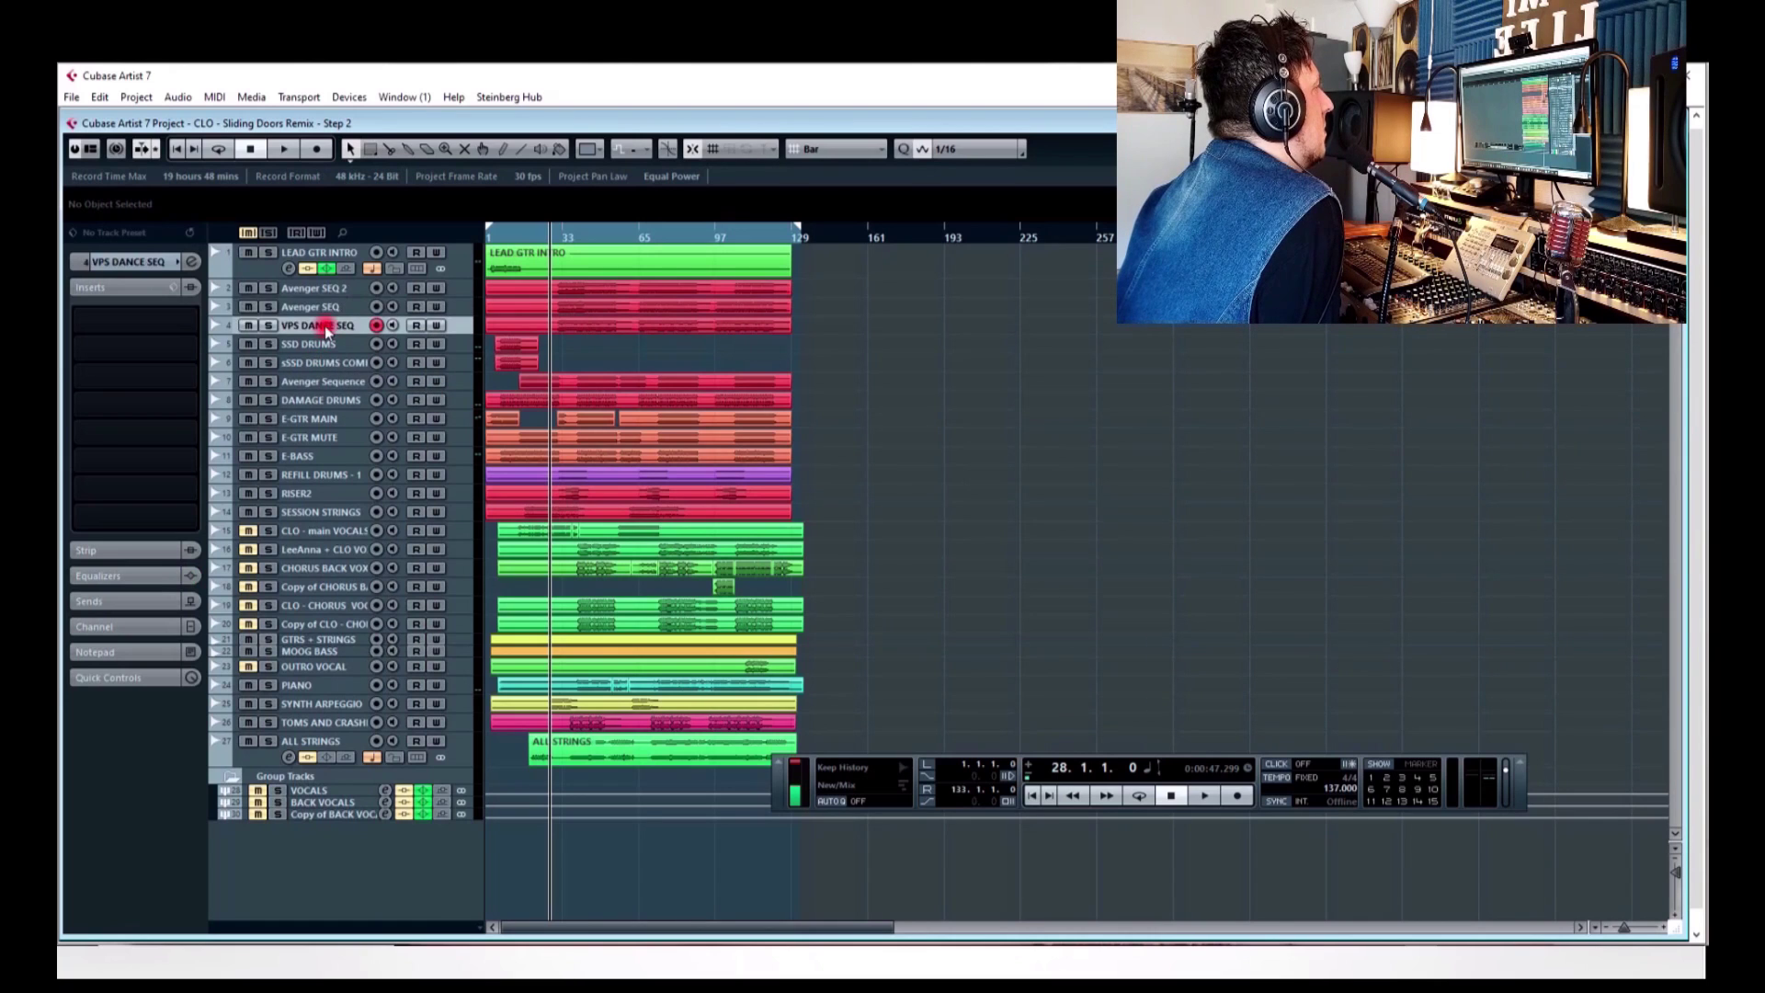
click(330, 347)
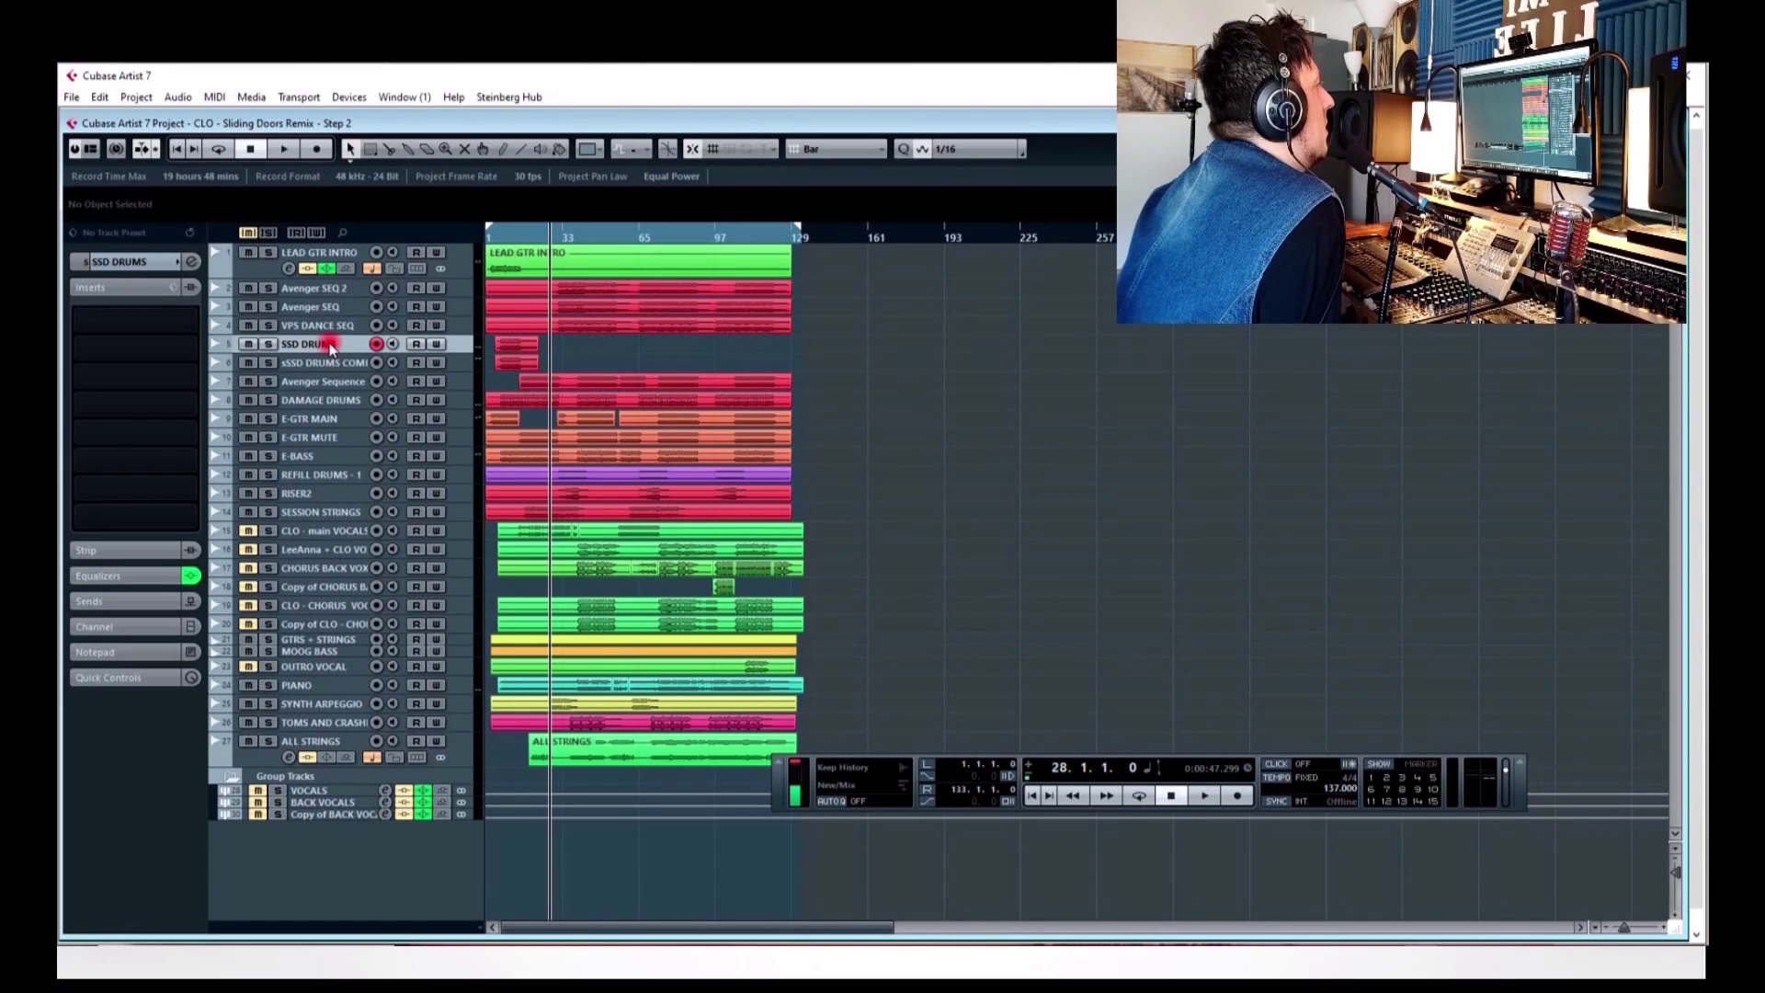
click(329, 385)
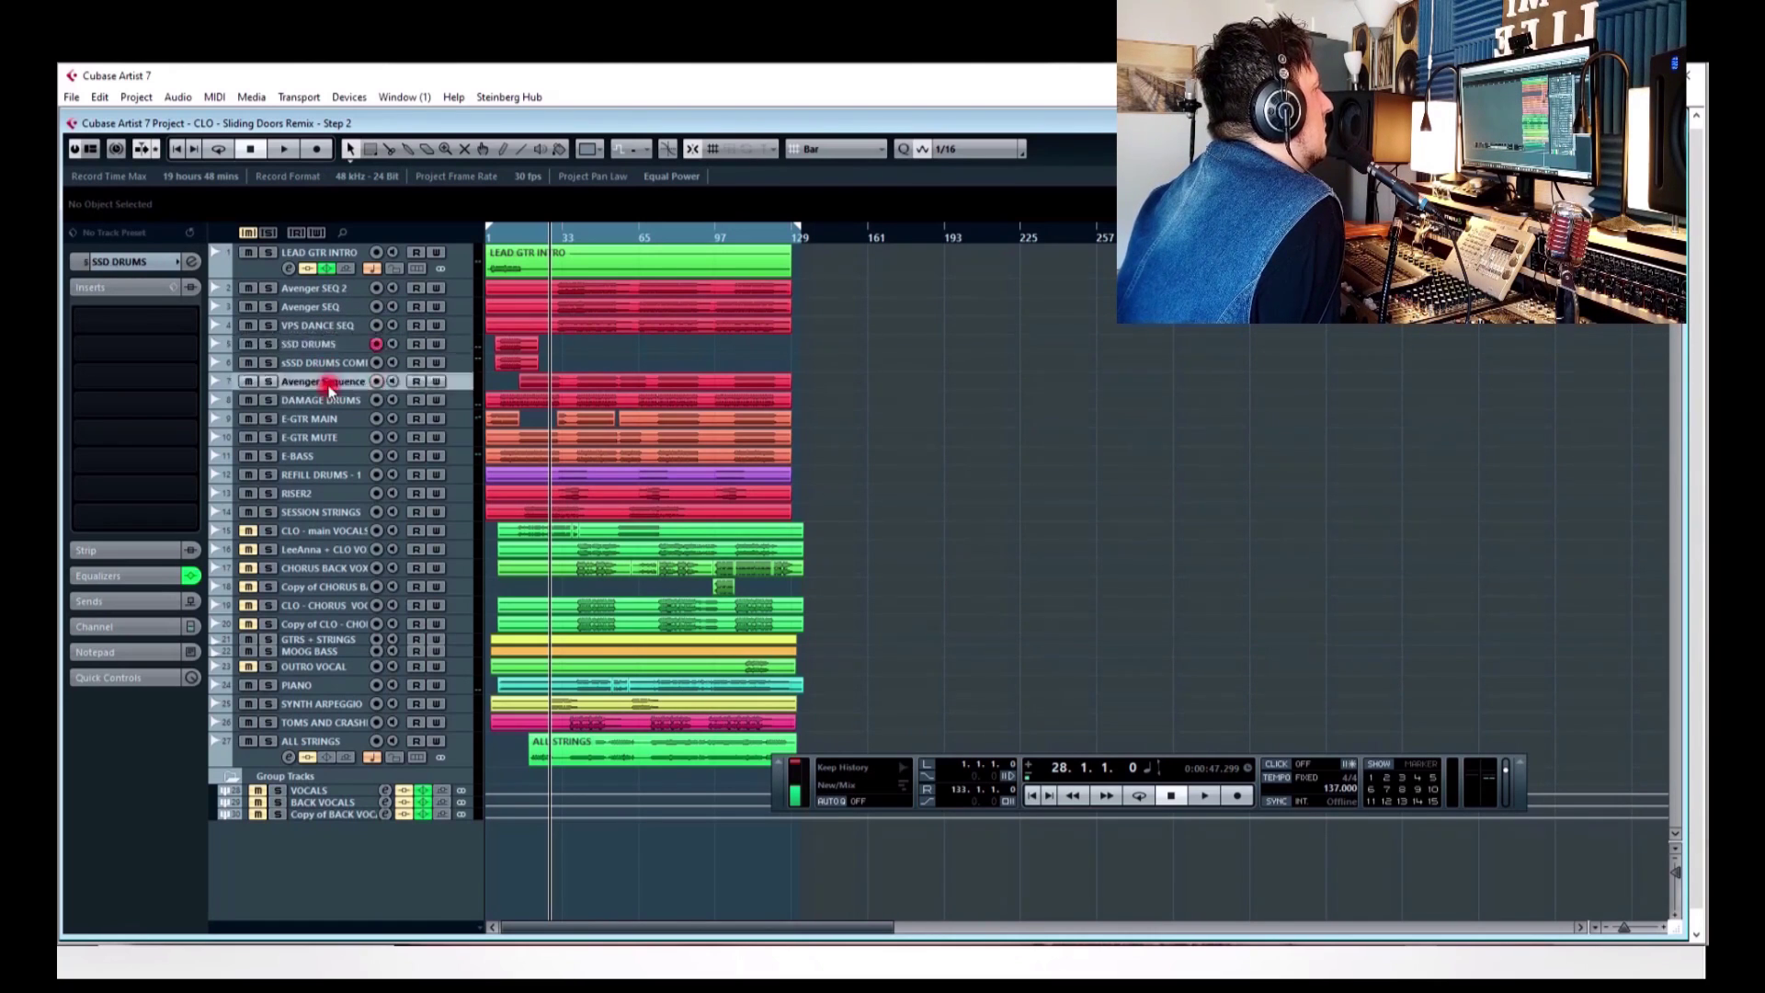
- Reactivate the LEAD GTR INTRO inserts and solo Avenger SEQ 2, Avenger SEQ and VPS DANCE SEQ
click(326, 265)
click(324, 289)
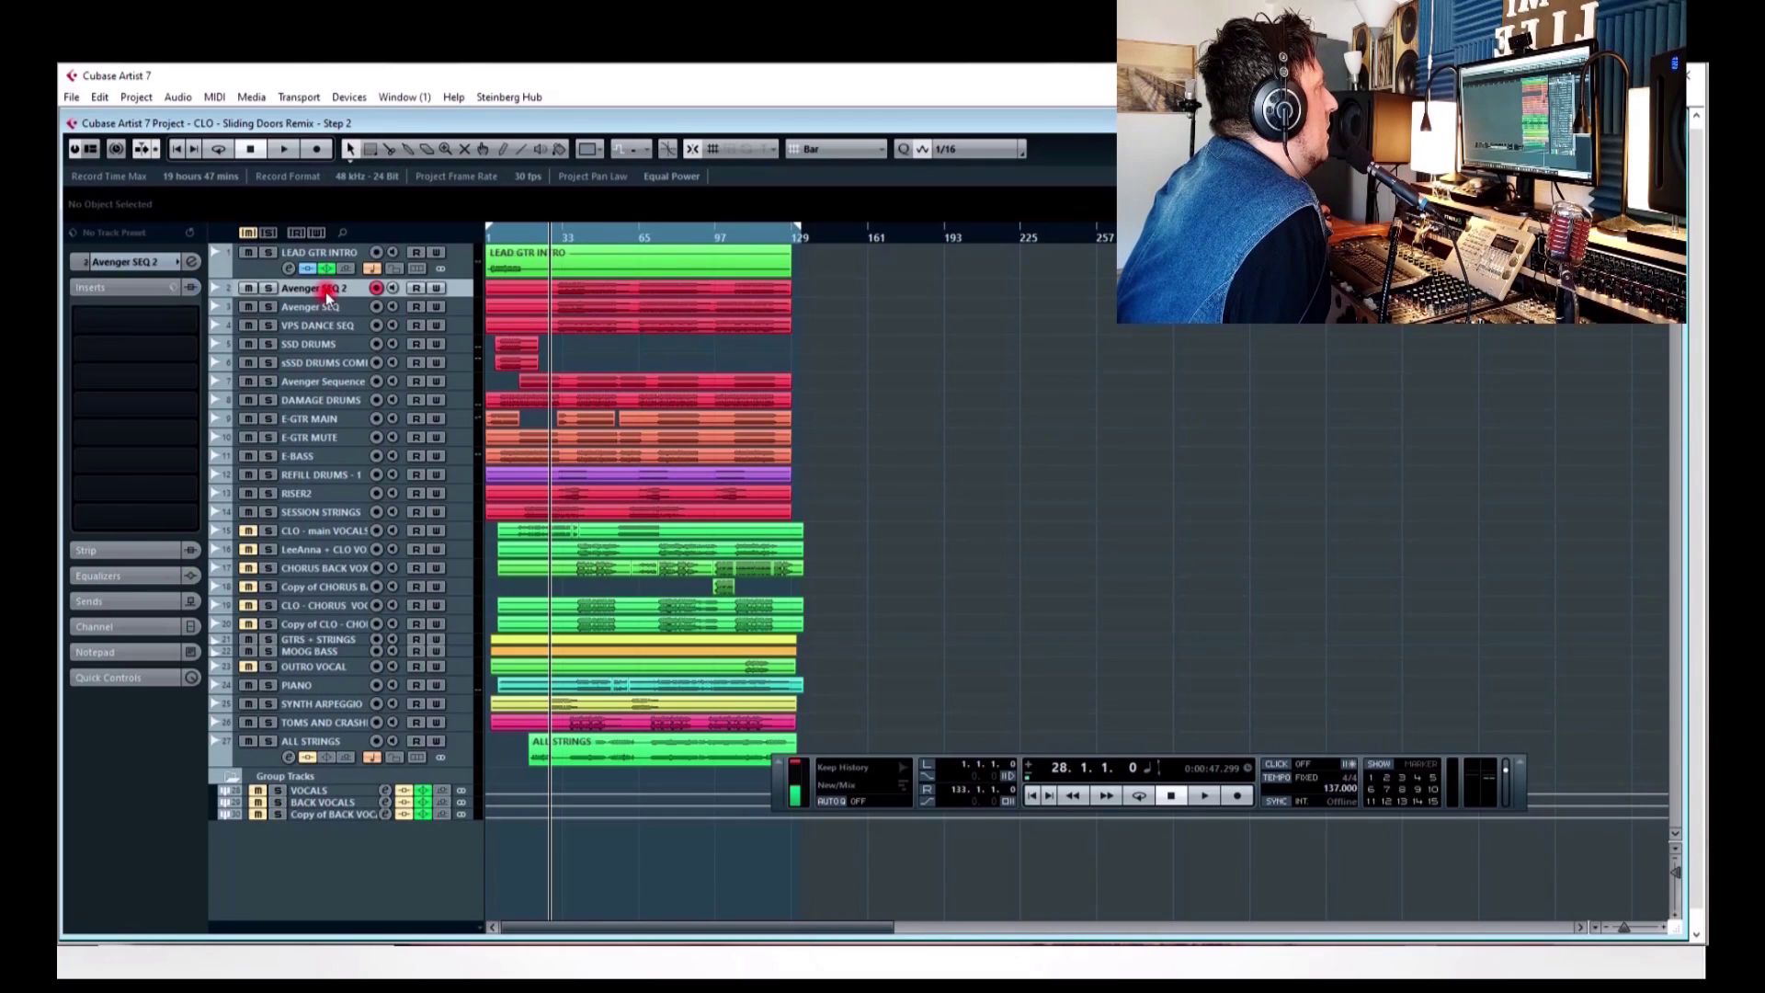
click(267, 287)
click(267, 306)
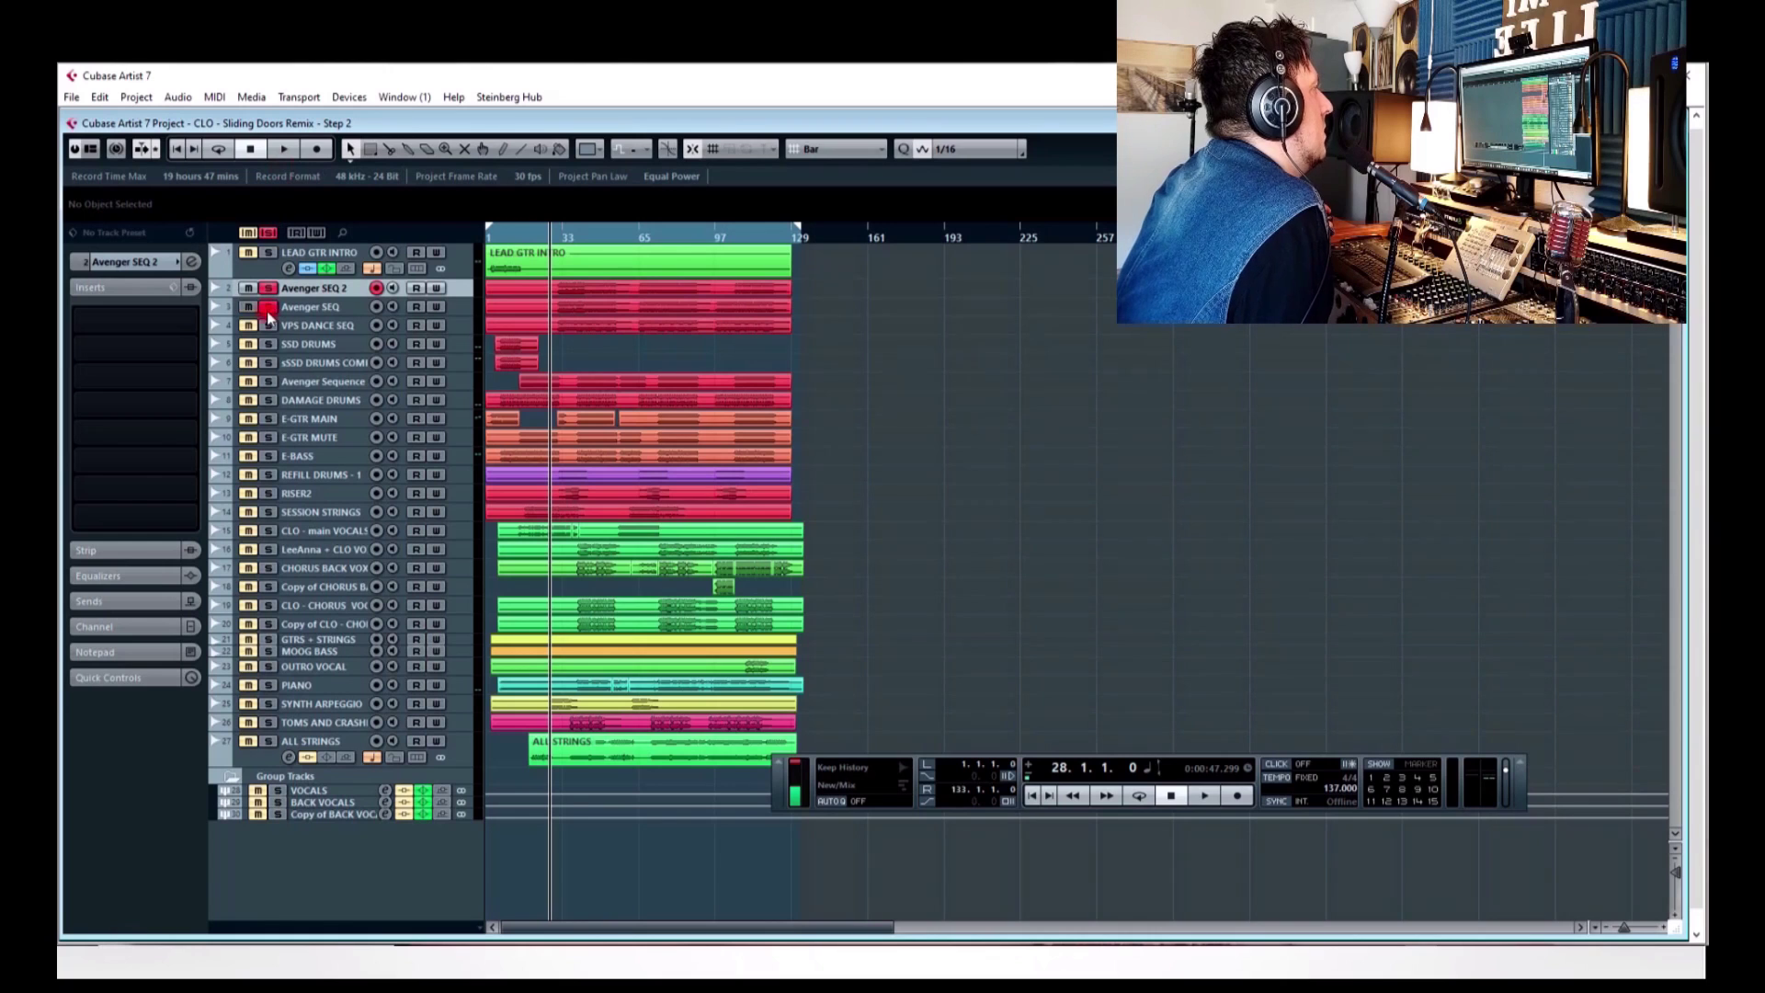
- Solo the E-BASS and E-GTR MAIN tracks and activate E-GTR MAIN's RVox Stereo and True Dynamics inserts
click(309, 419)
click(267, 456)
click(267, 419)
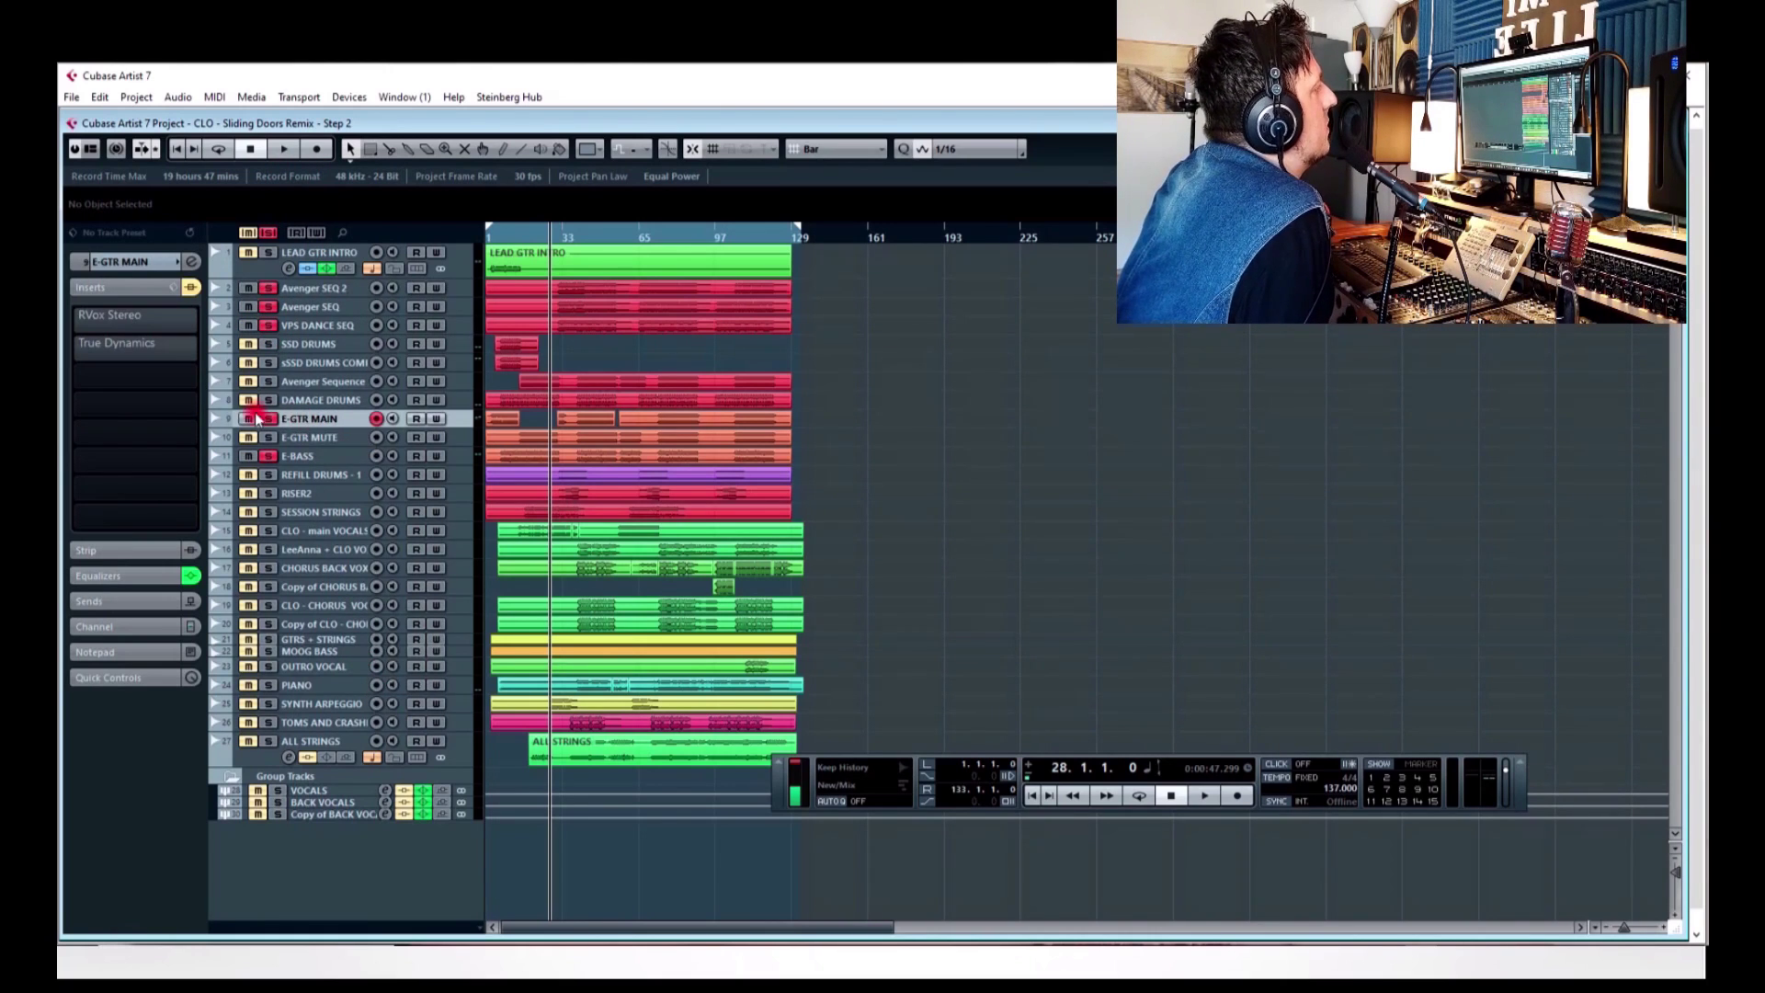
click(81, 344)
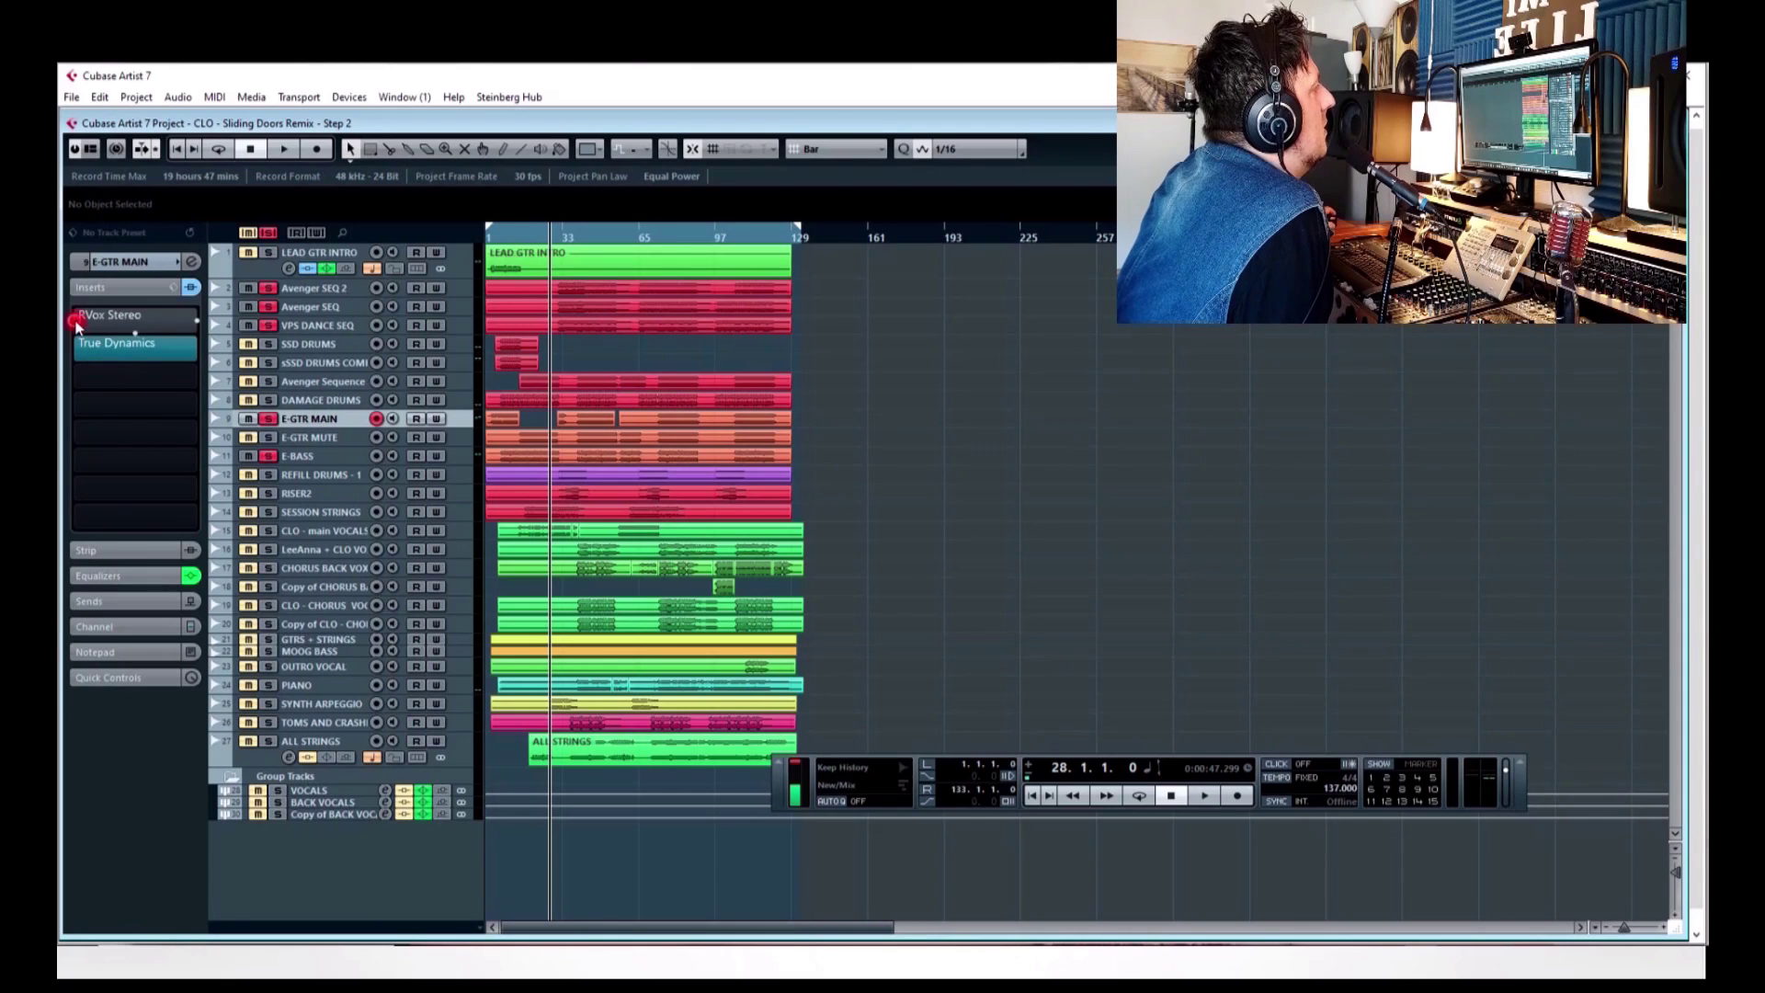
click(79, 316)
- Add REFILL DRUMS and RISER2 to the soloed tracks and audition the mix from bar 28
click(270, 476)
click(269, 494)
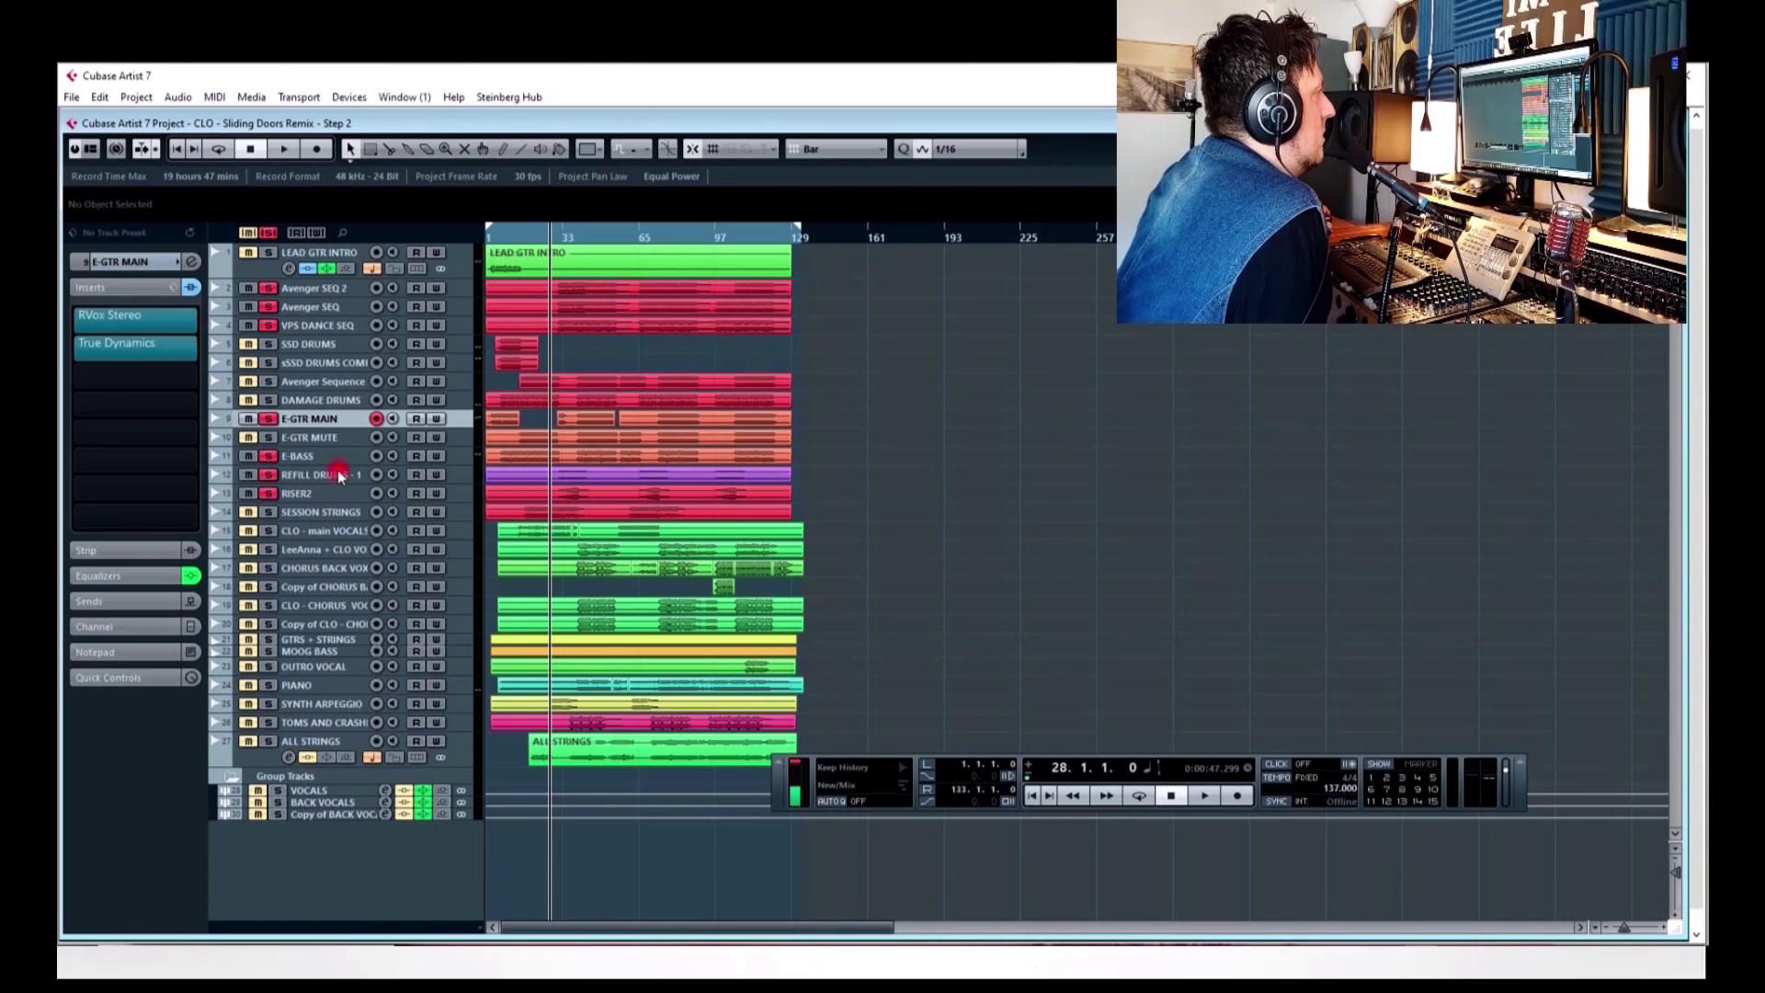
click(280, 152)
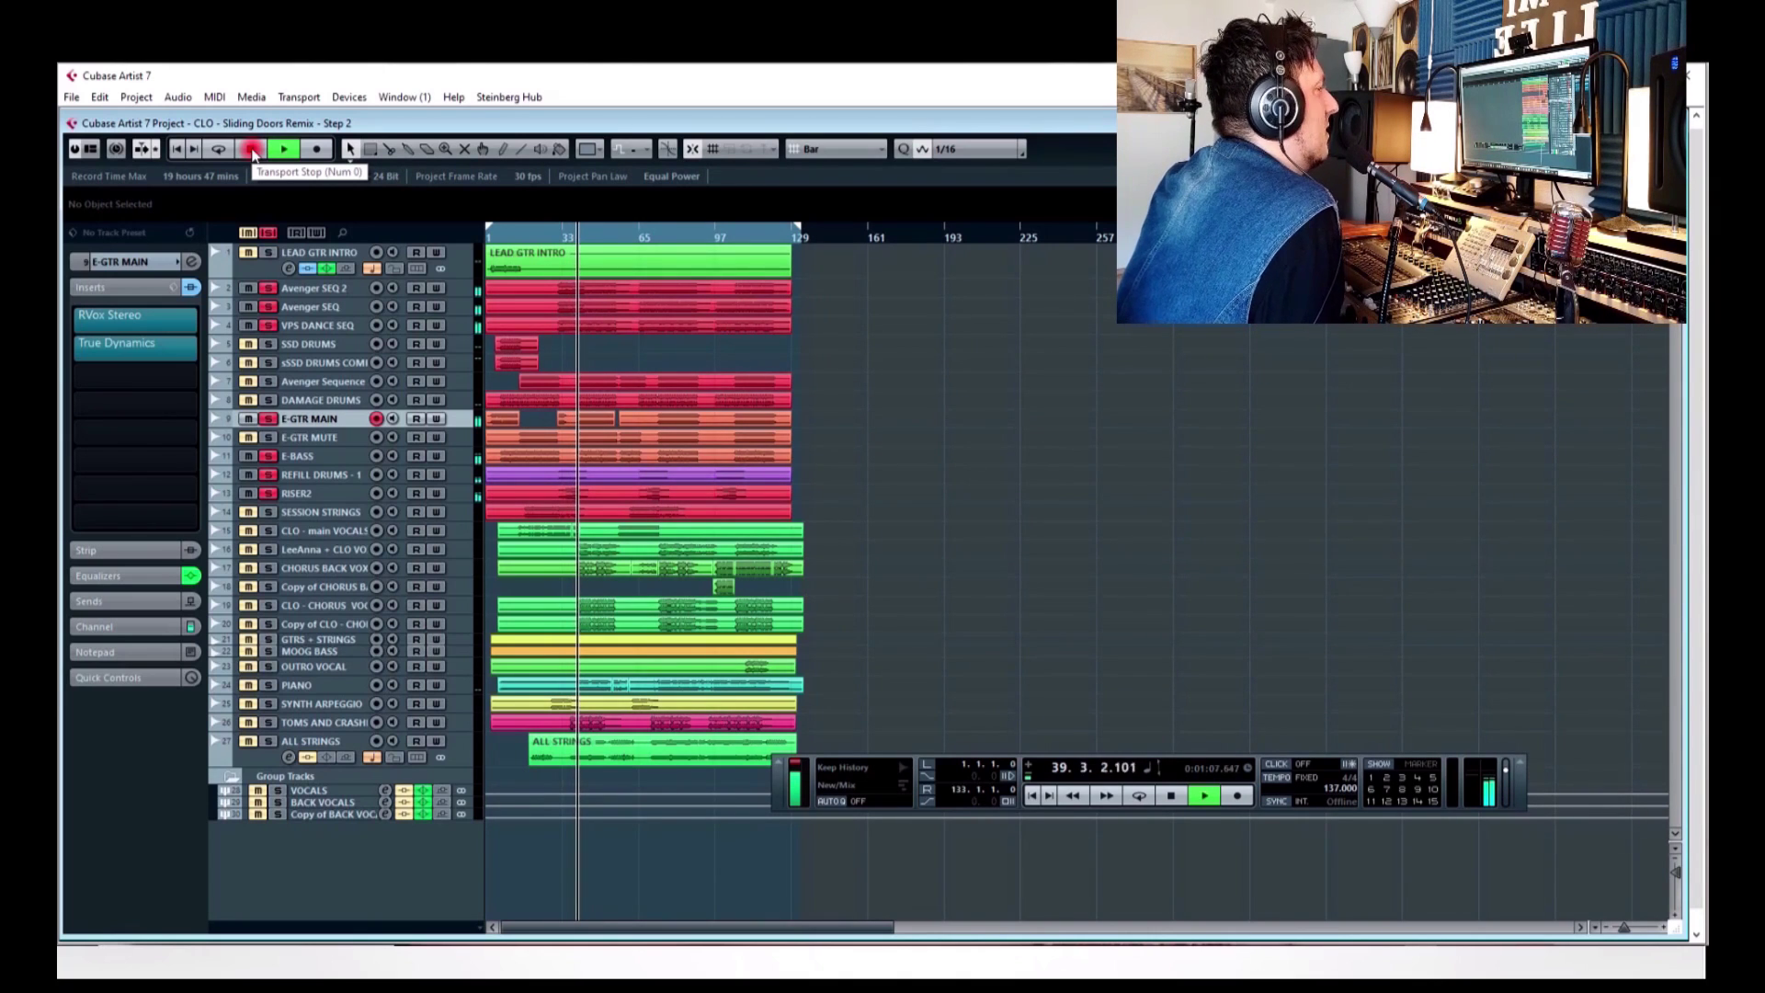
click(251, 150)
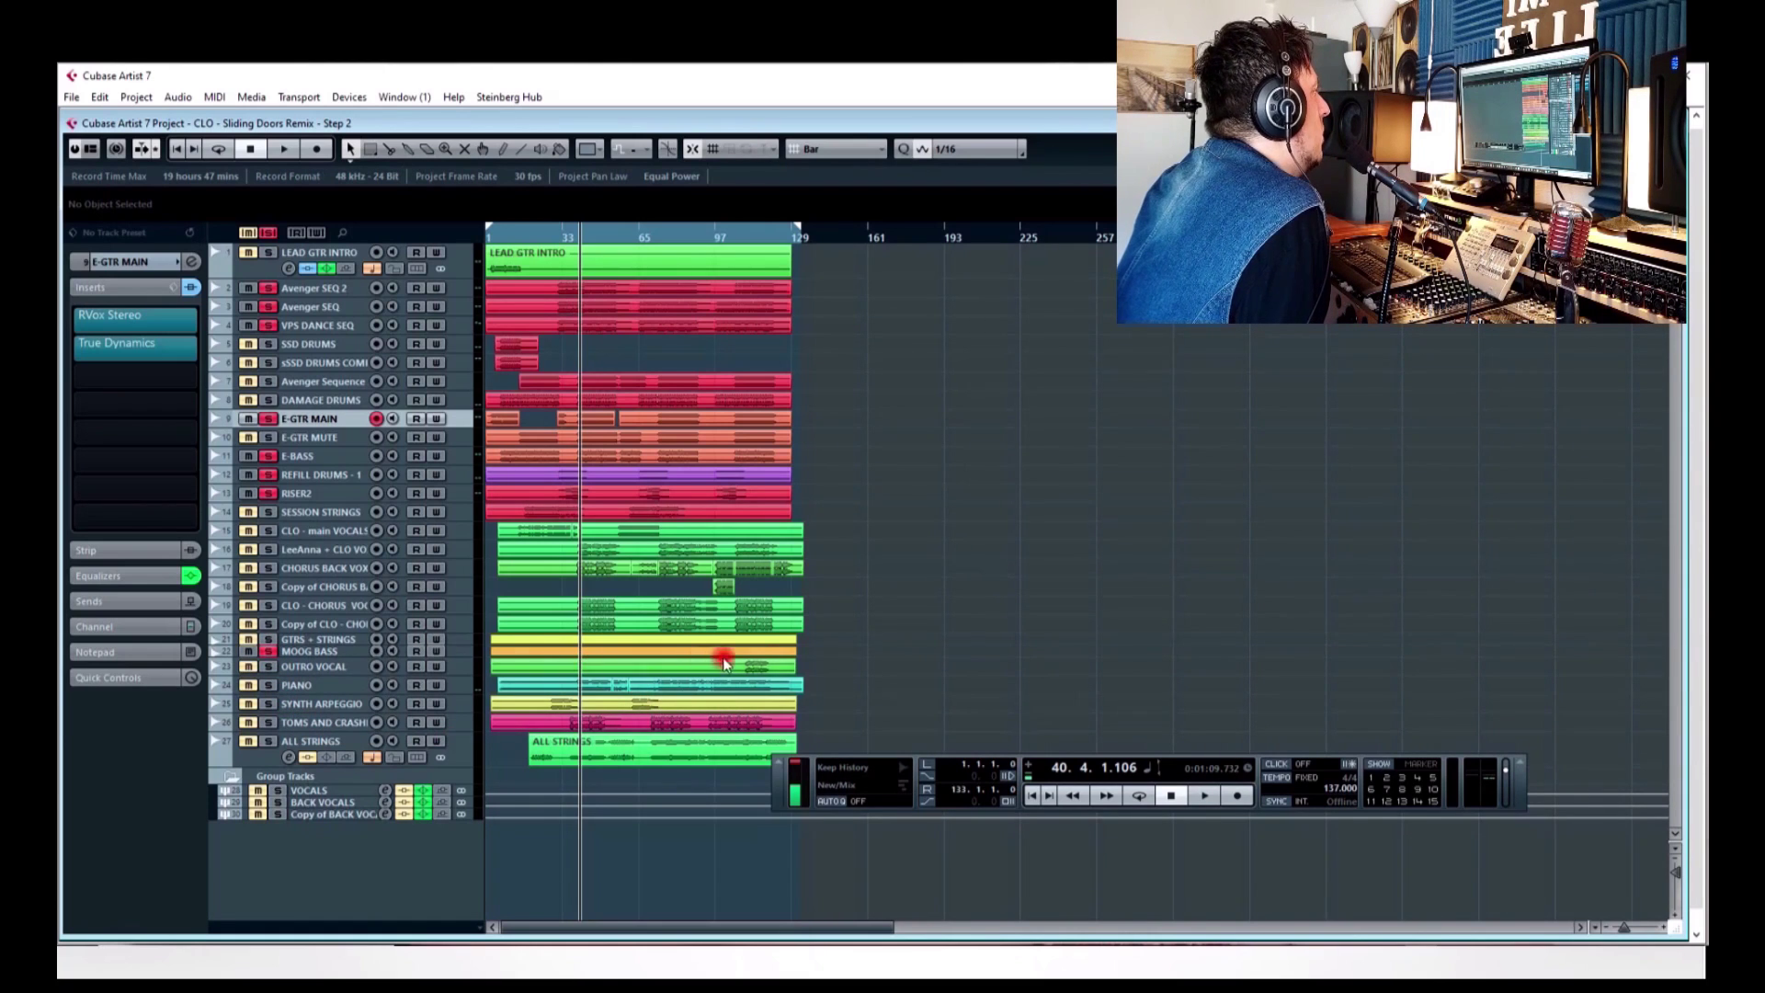
- Add PIANO, SYNTH ARPEGGIO, TOMS AND CRASH and ALL STRINGS to the soloed tracks, leaving OUTRO VOCAL unsoloed
click(267, 667)
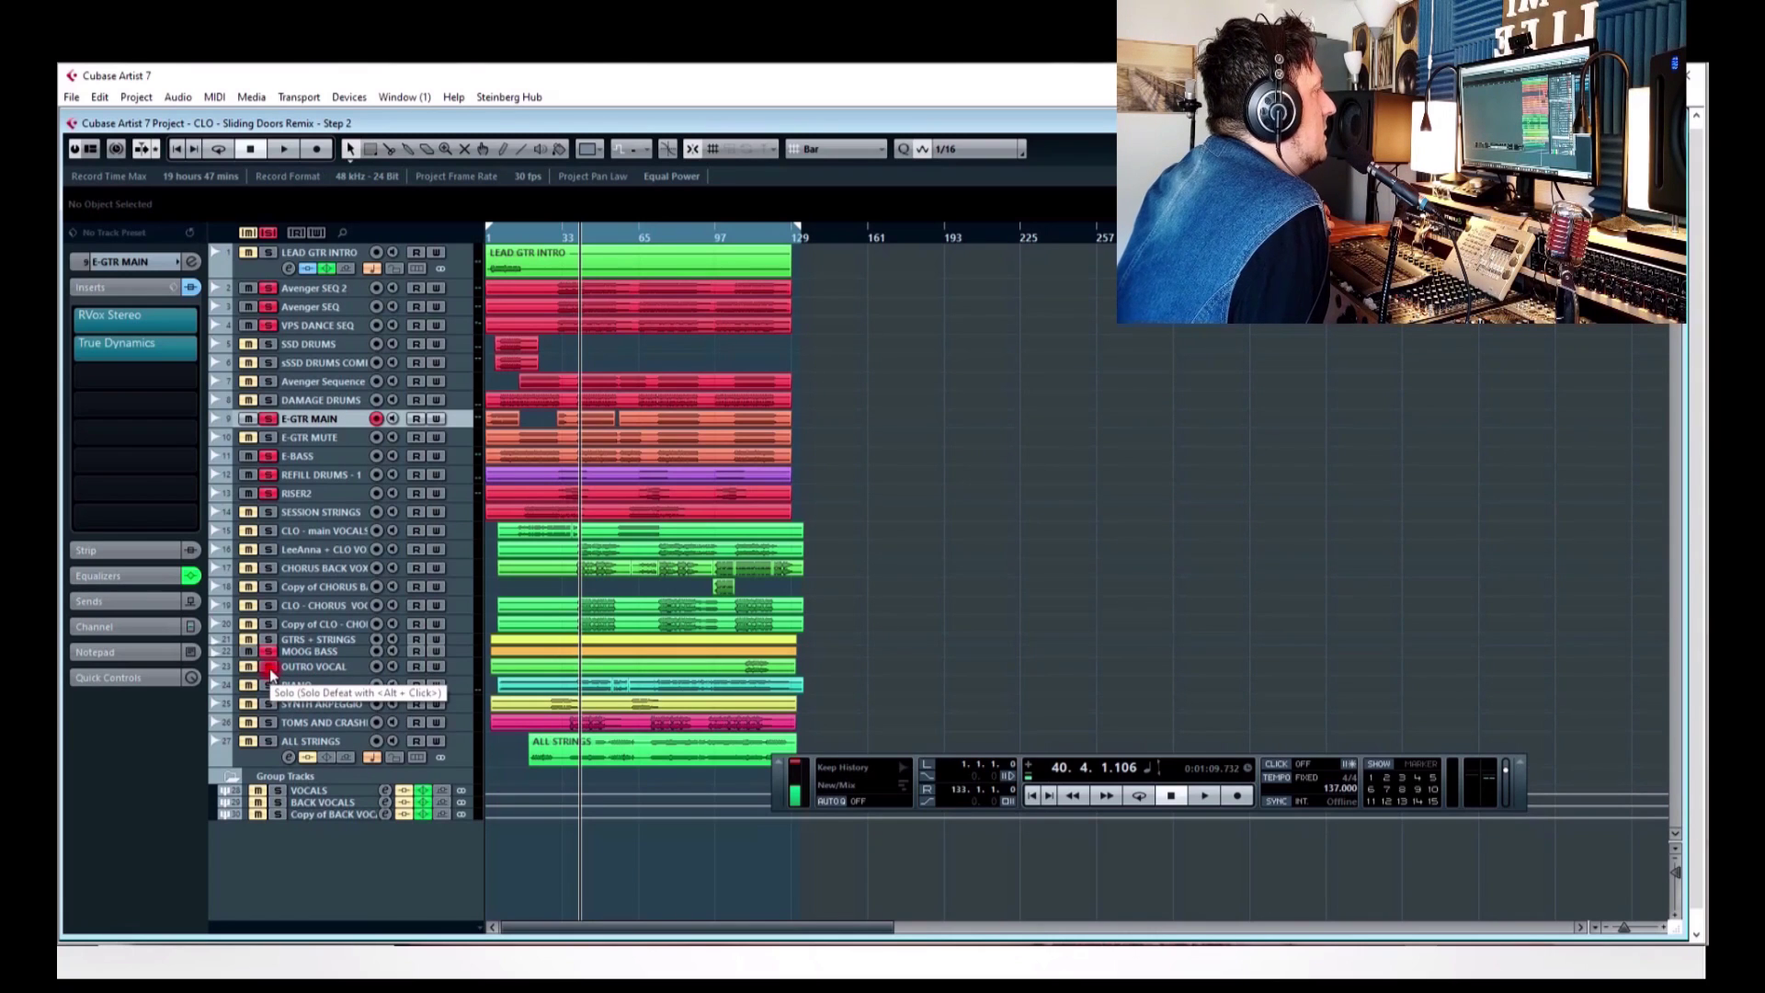
click(268, 667)
click(269, 704)
click(267, 686)
click(301, 757)
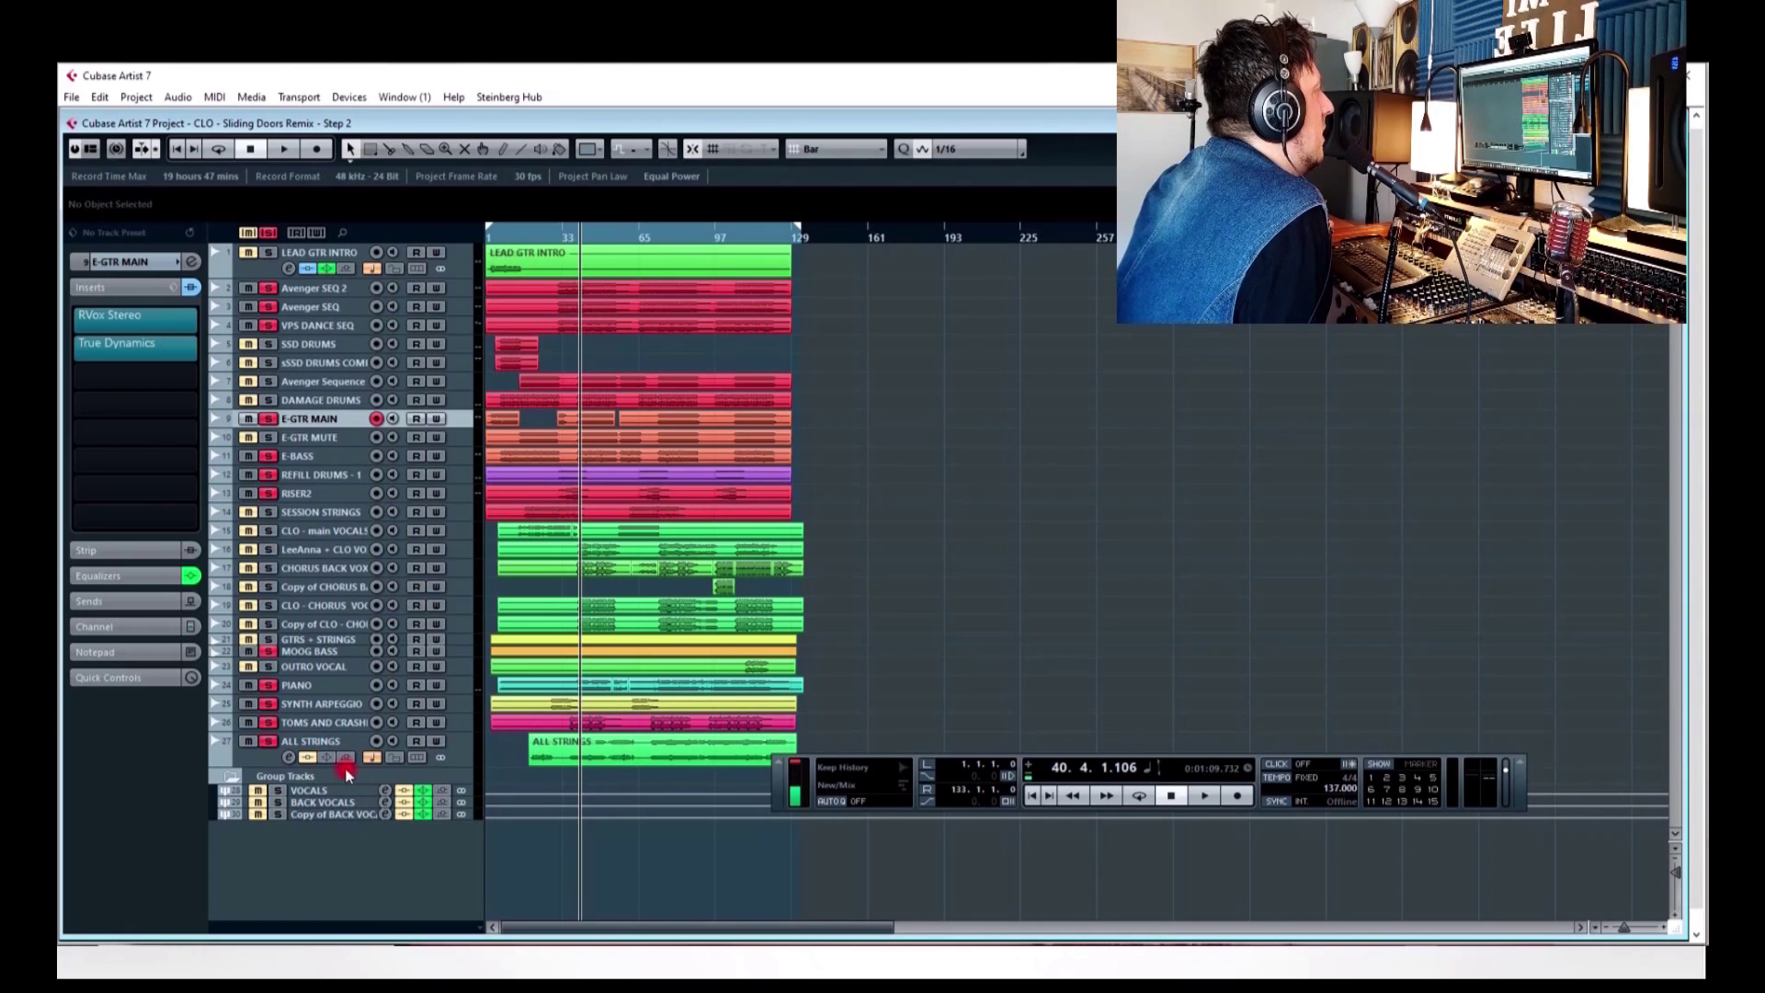
- Audition all the soloed instrument tracks together from bar 19, and stop playback around bar 63
click(531, 230)
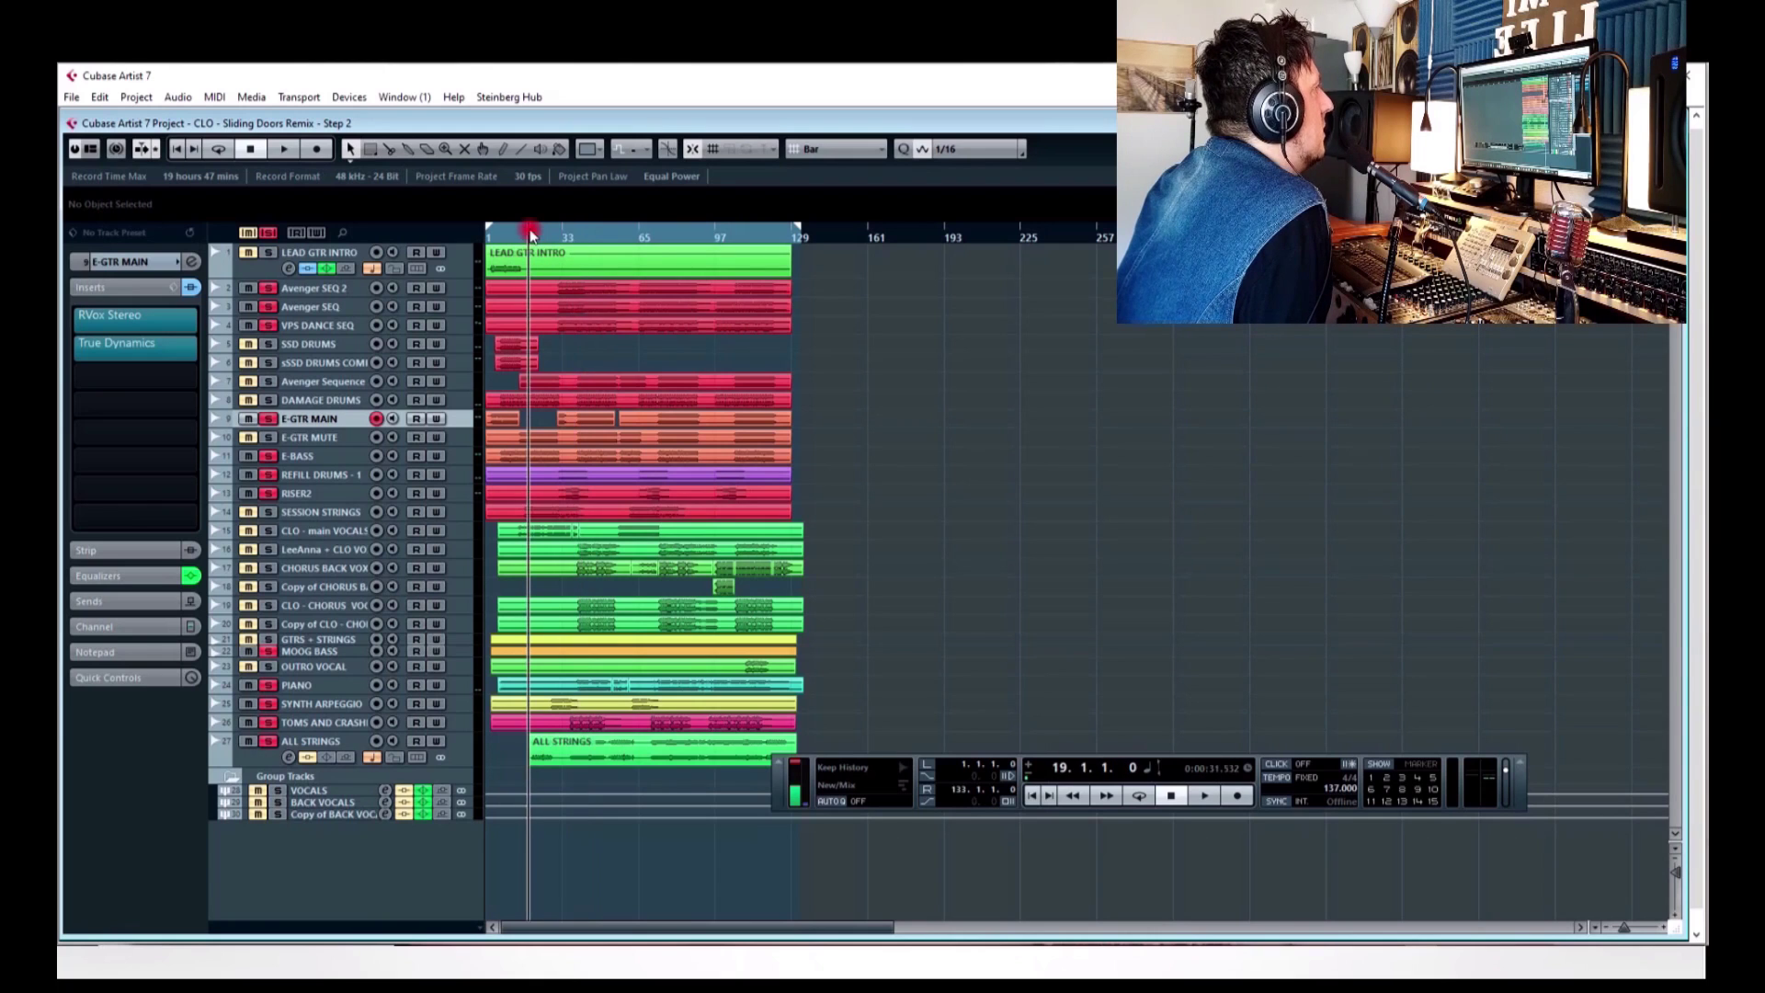
click(284, 149)
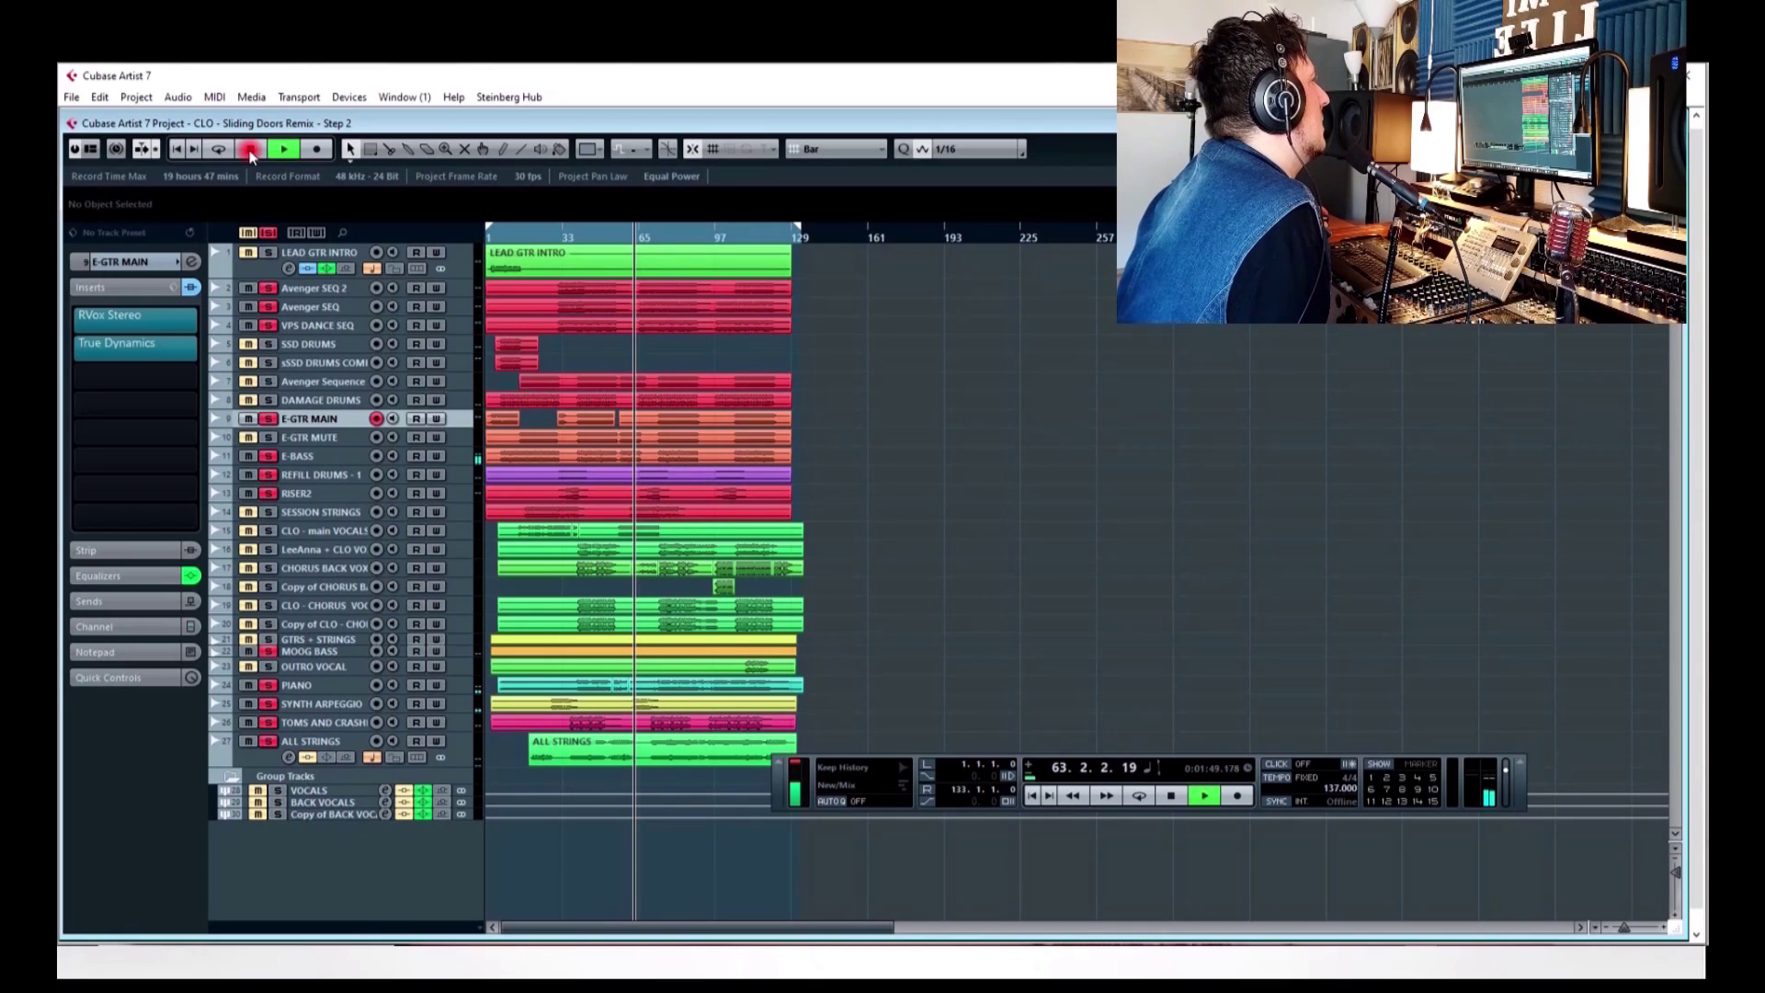
click(249, 151)
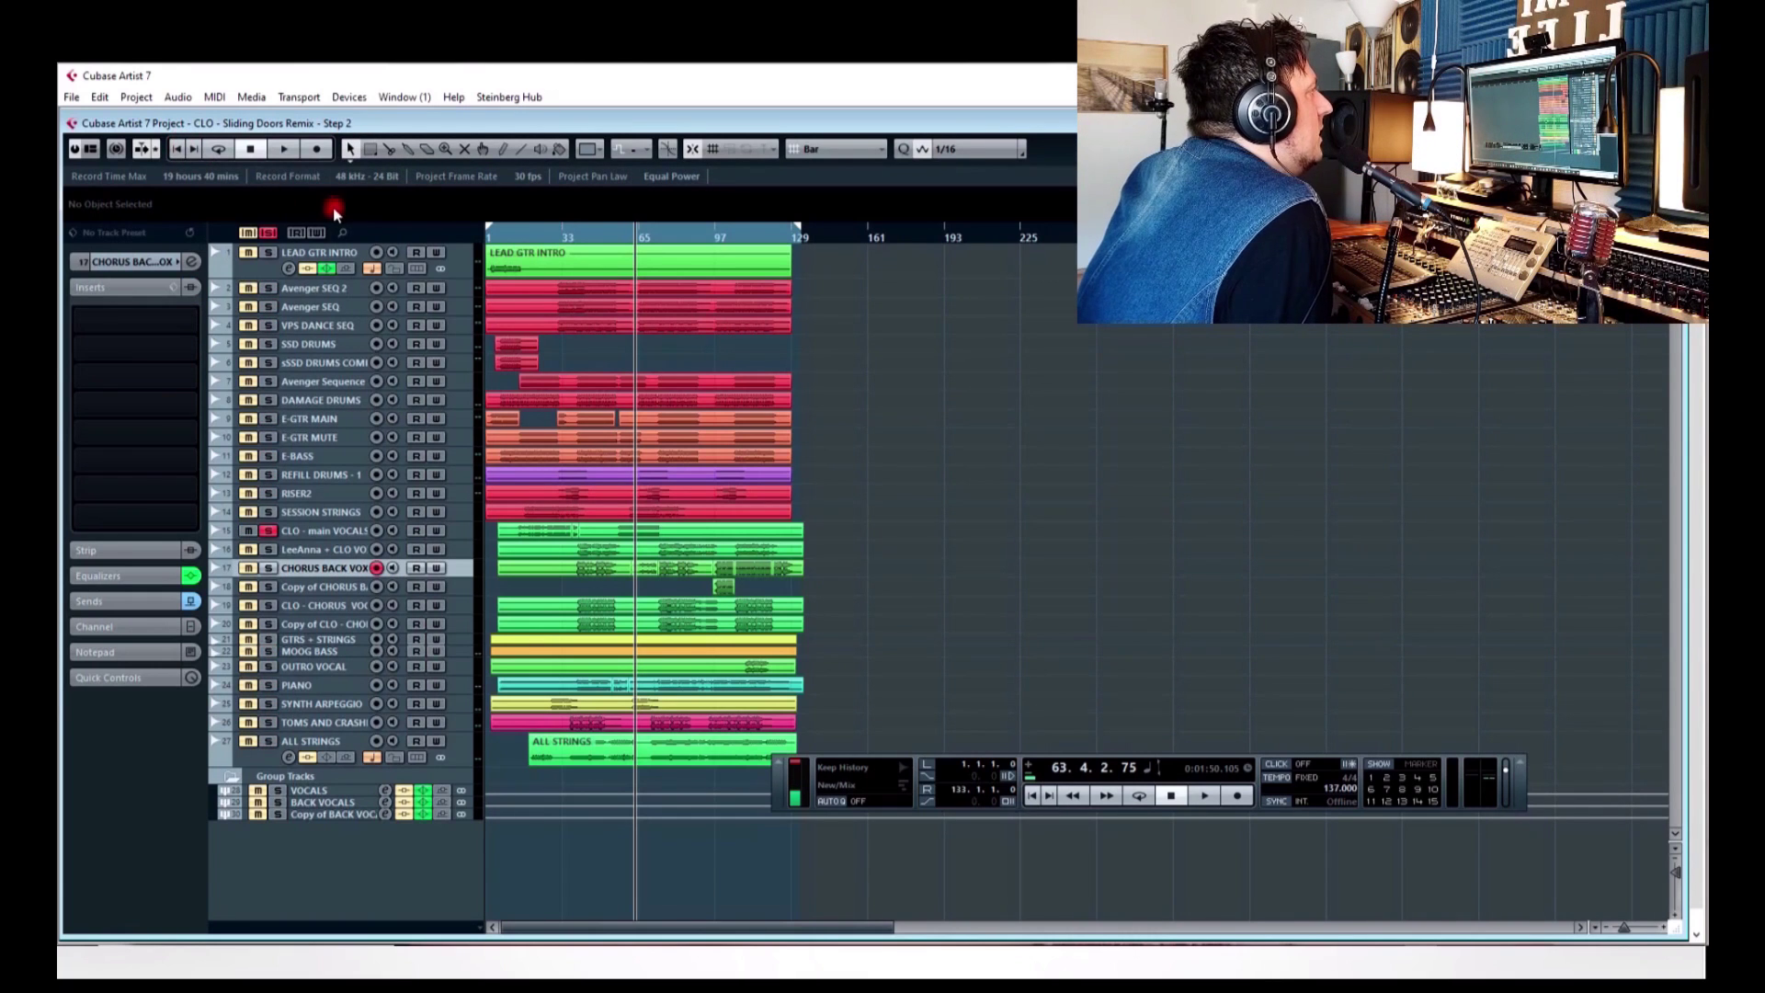
- Place the playhead at bar 29 and activate the I Heart NY and True Iron inserts on CLO - main VOCALS
click(552, 231)
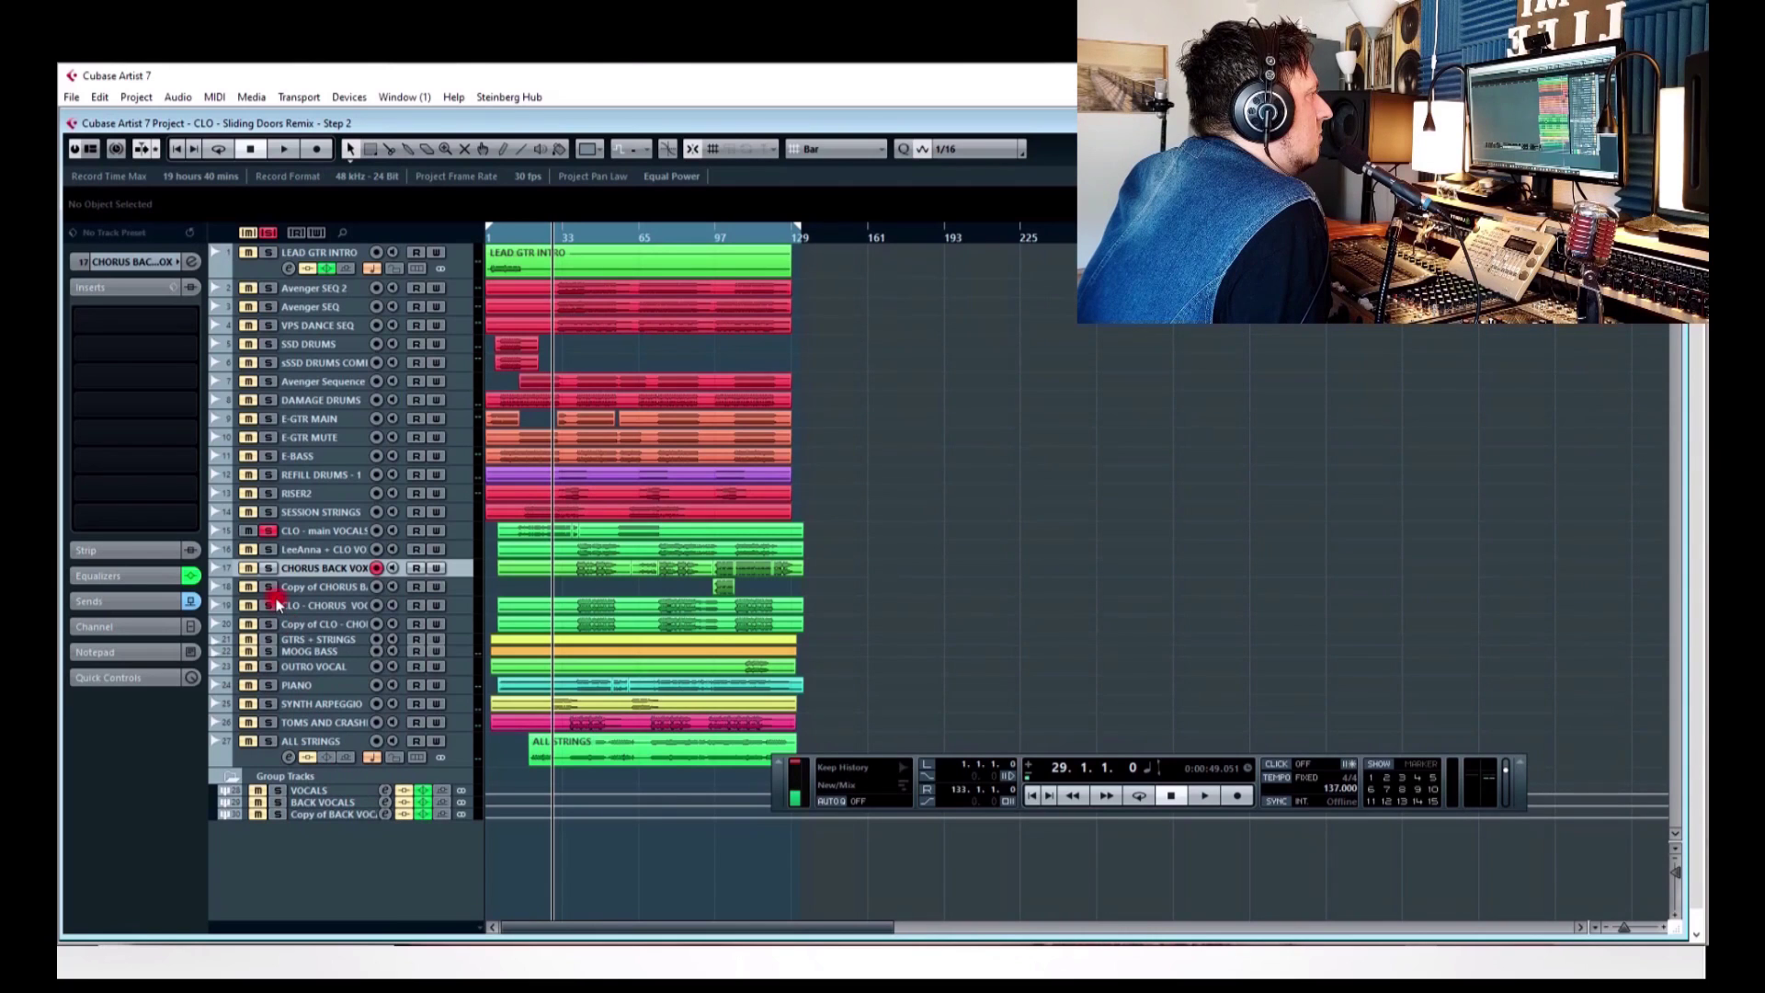
click(327, 532)
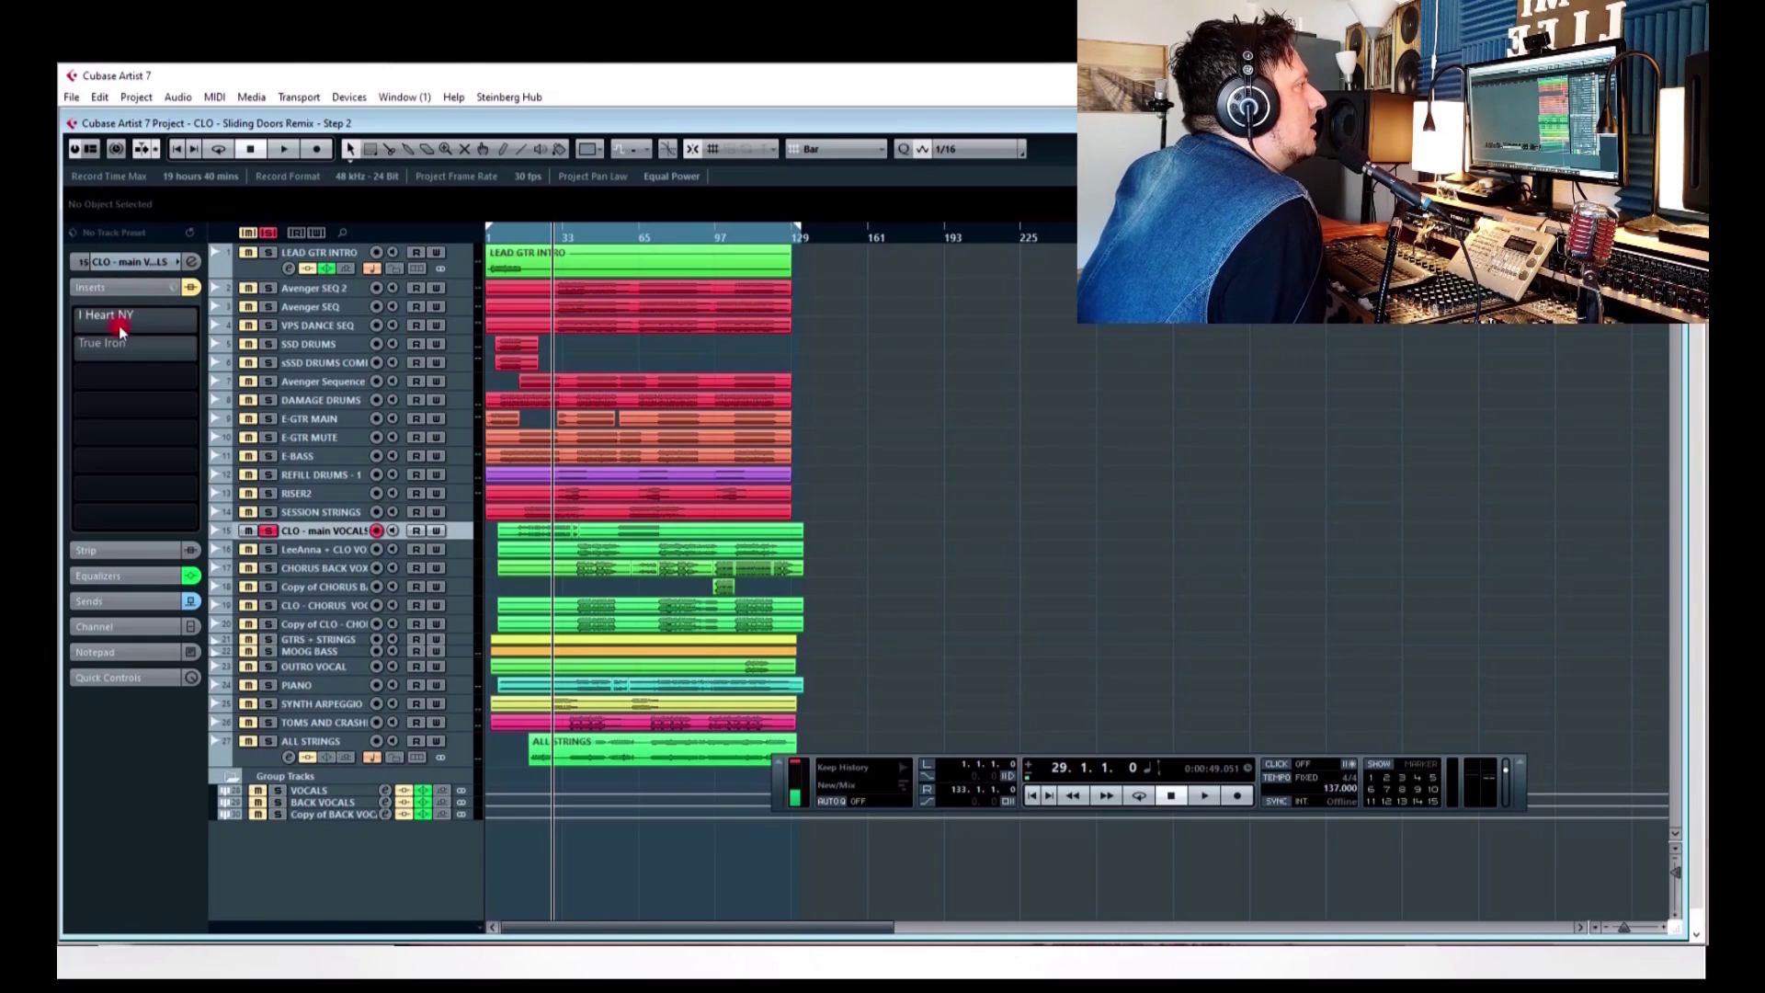
click(78, 320)
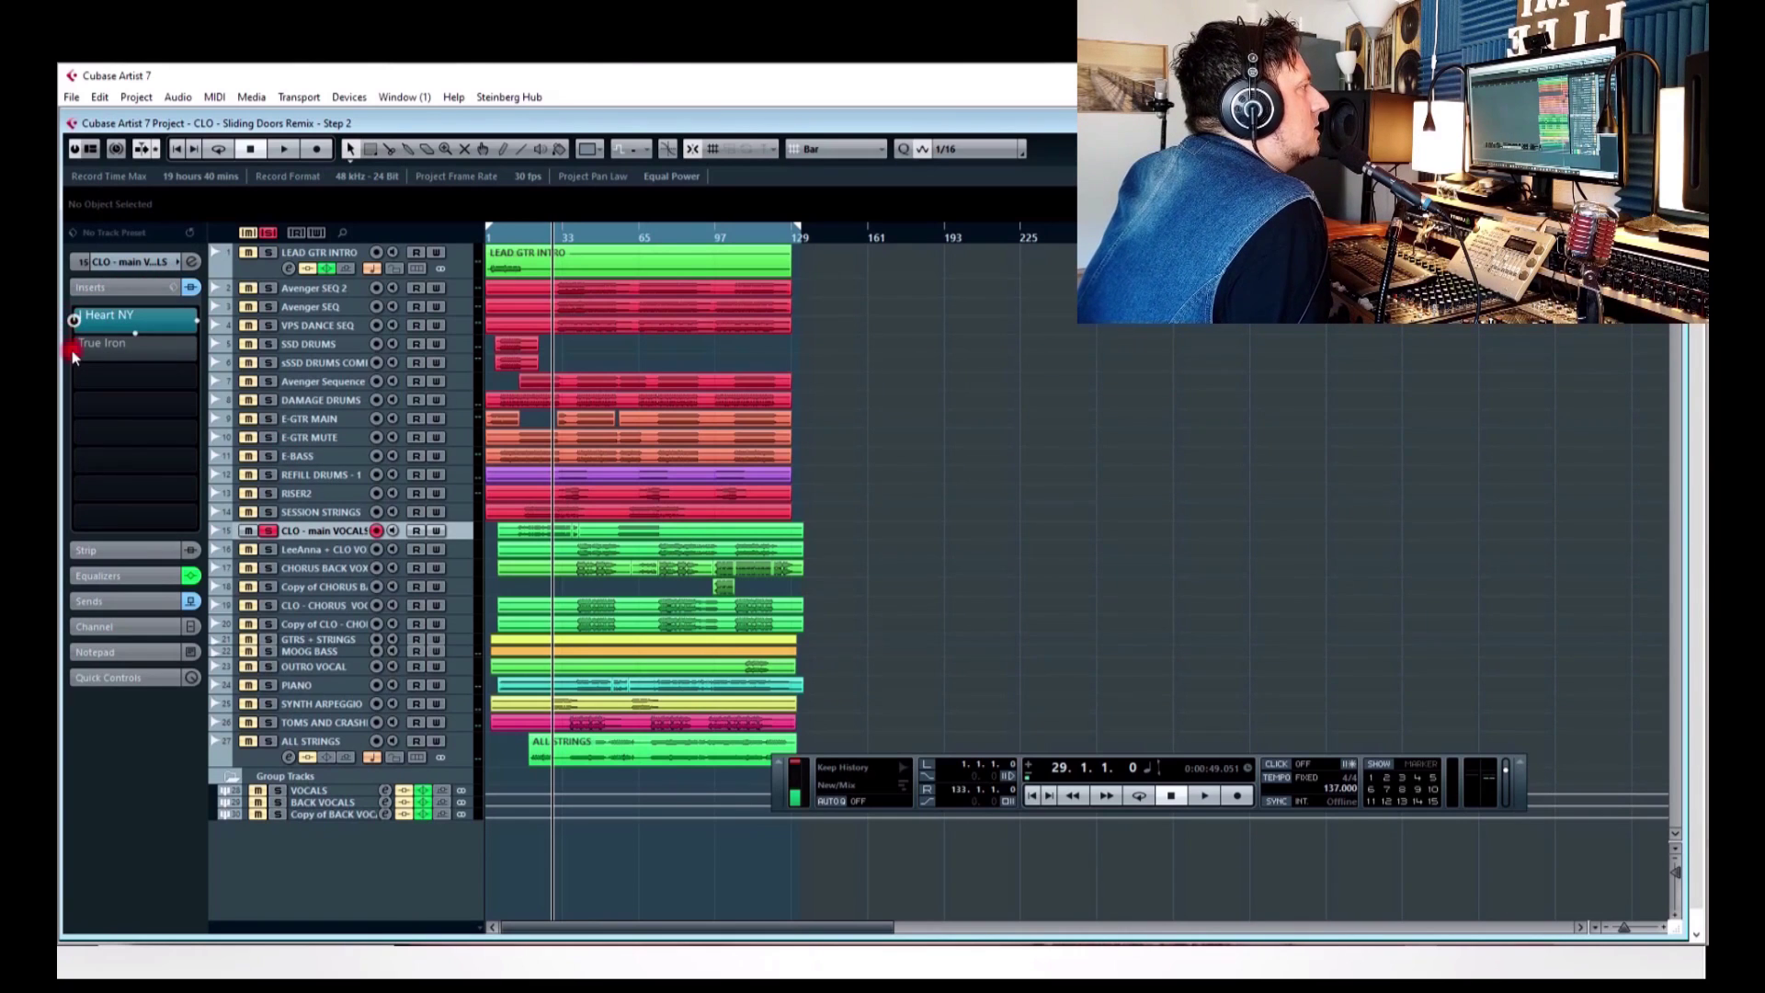
click(74, 349)
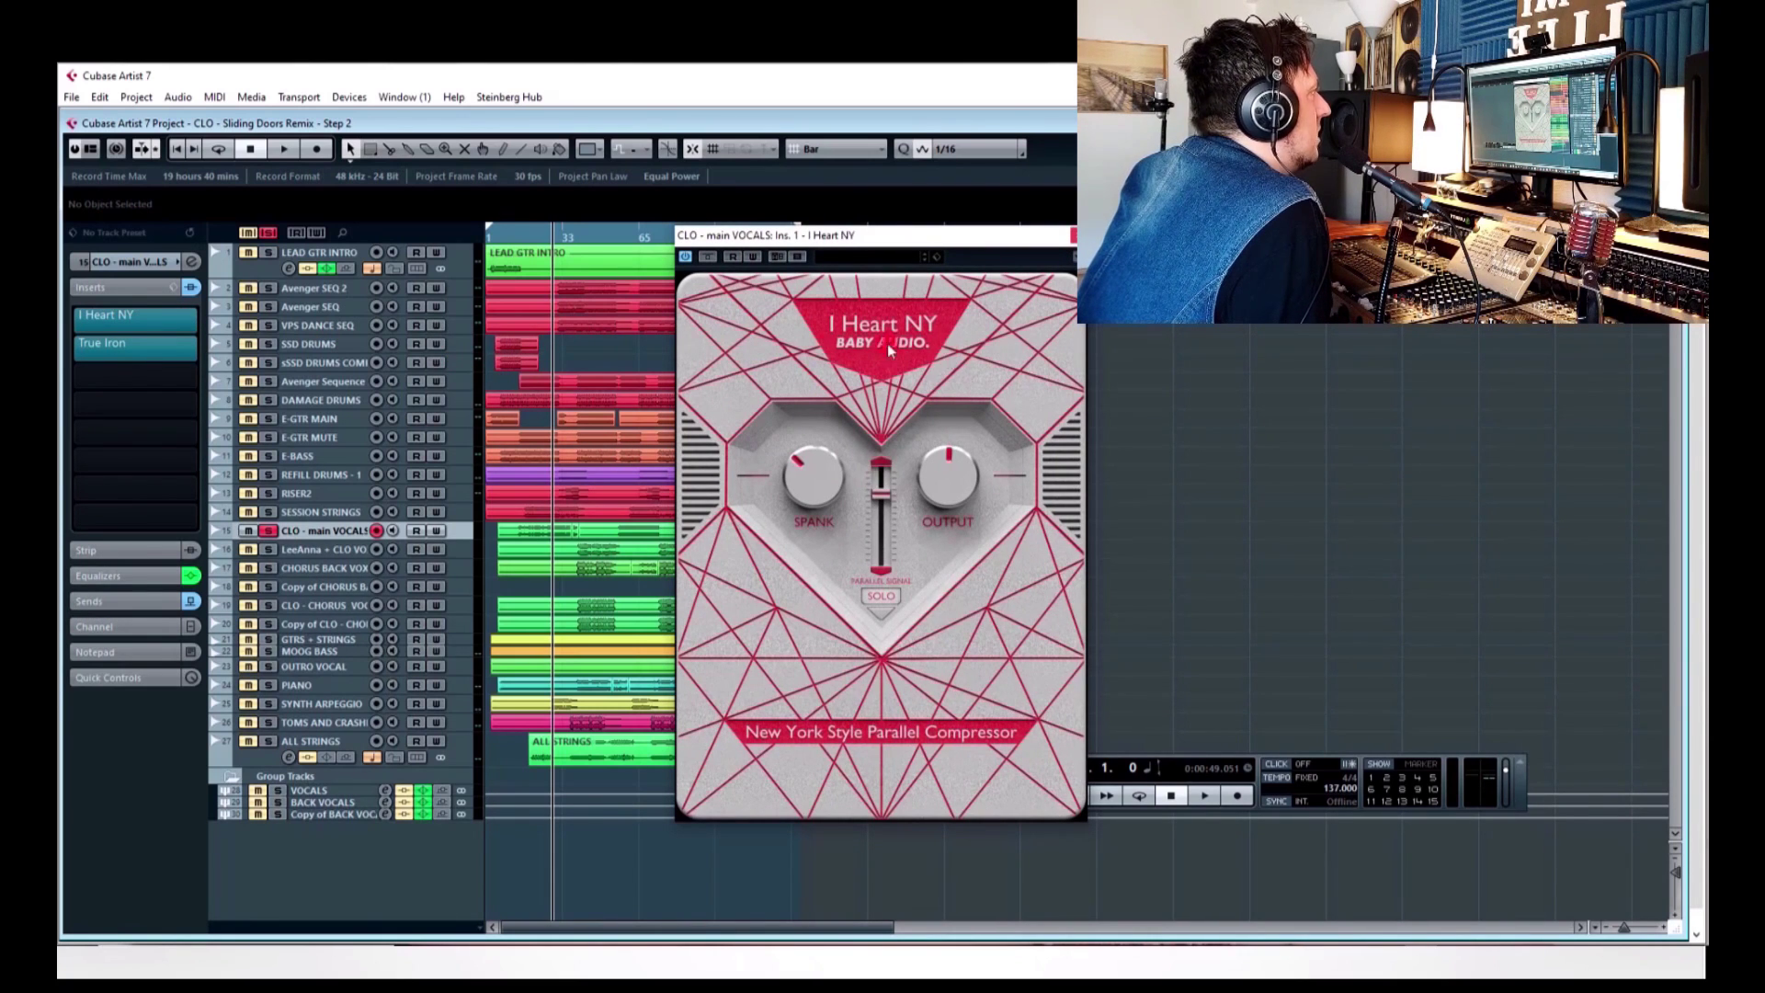
- Open True Iron on the main vocals, bypass both True Iron and I Heart NY, and move their windows clear of the tracks
click(133, 348)
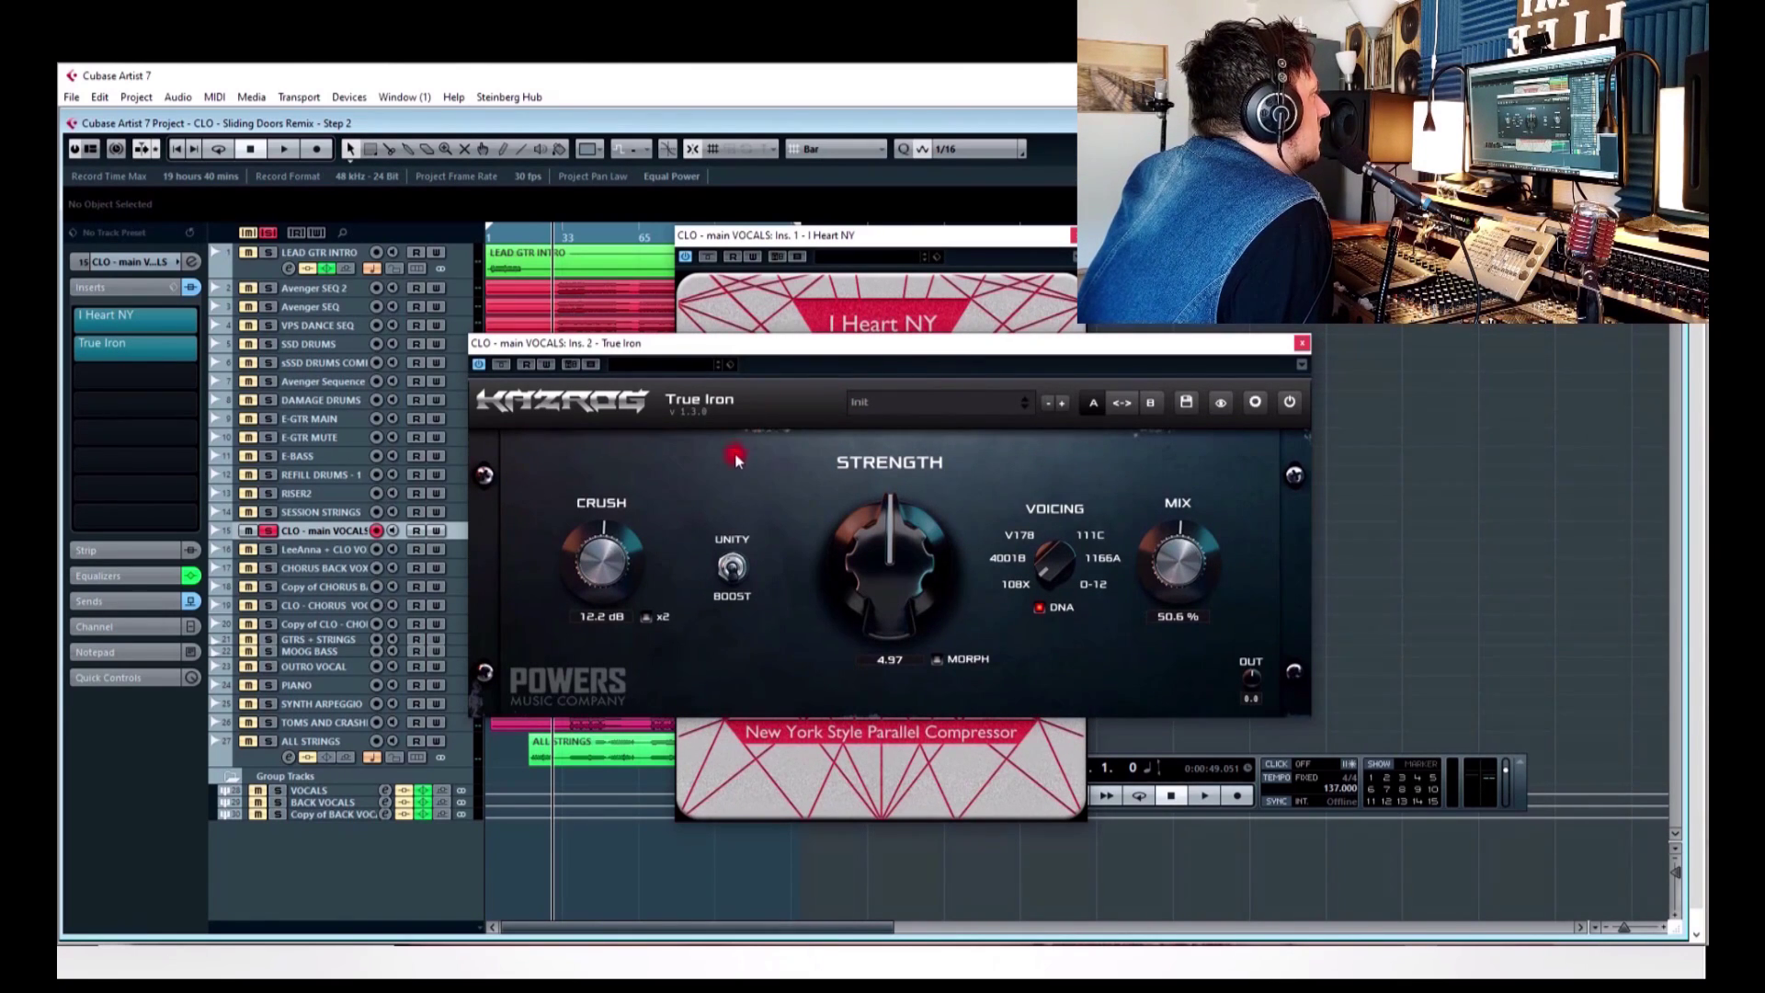
drag(726, 343, 840, 269)
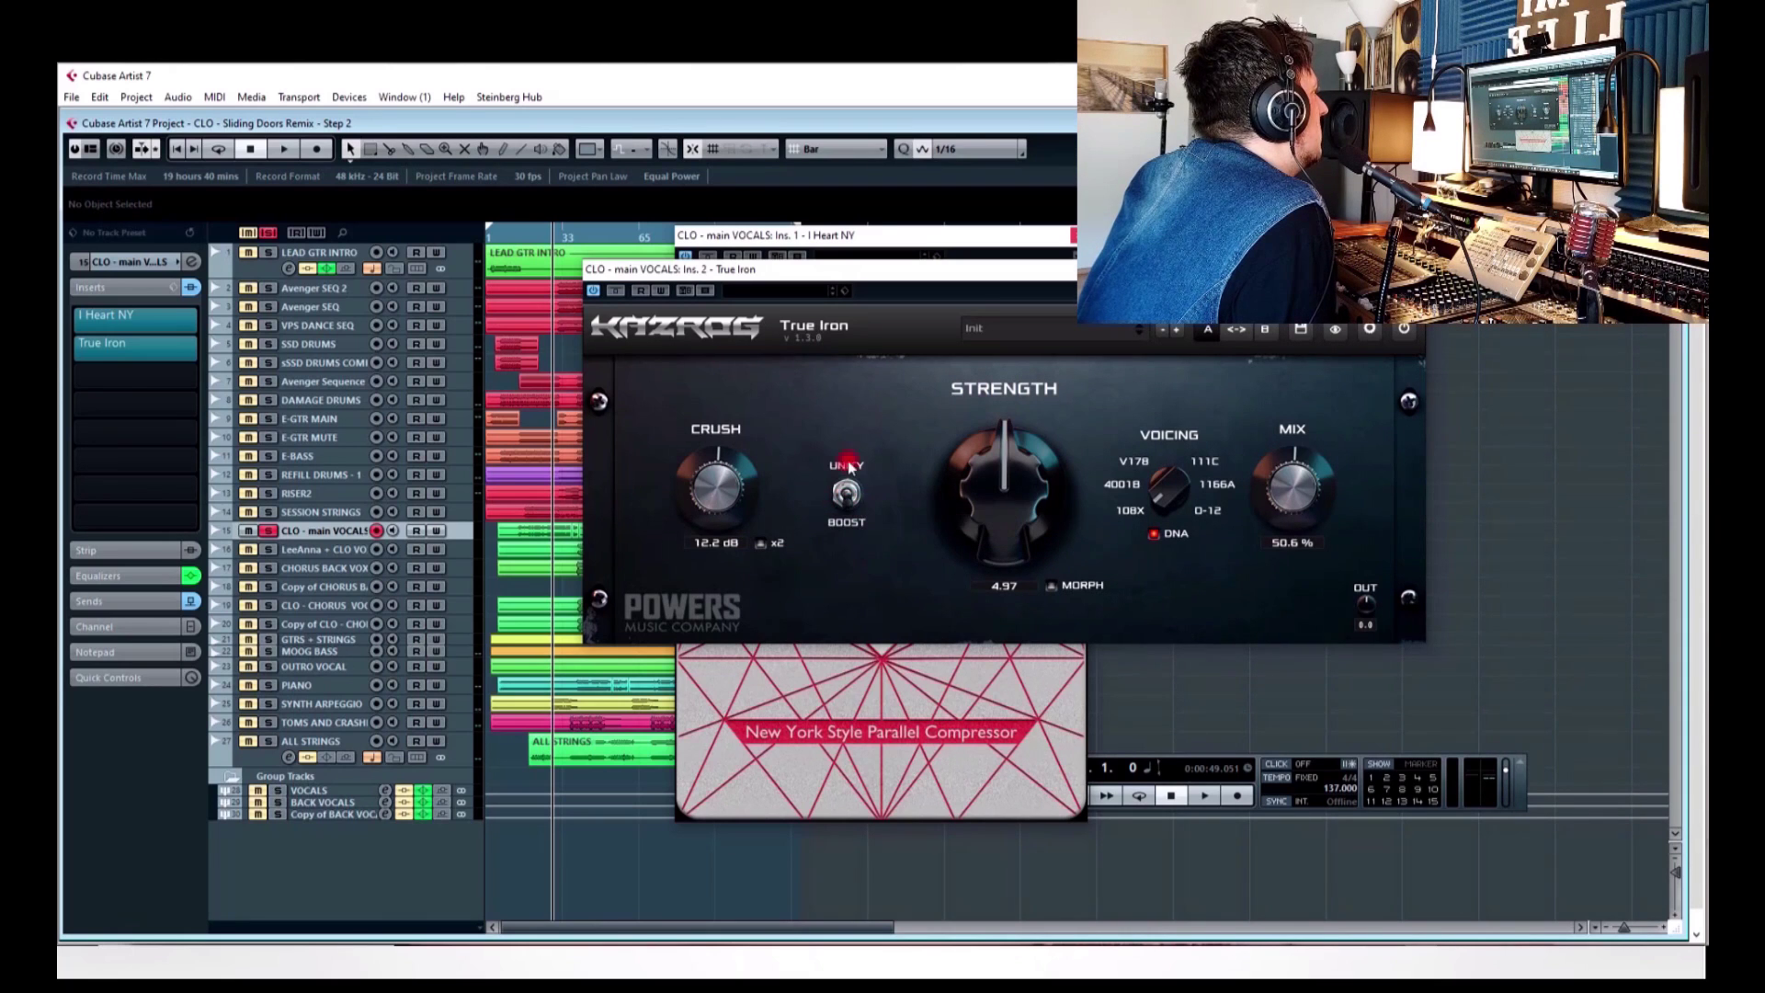
drag(1087, 292, 955, 334)
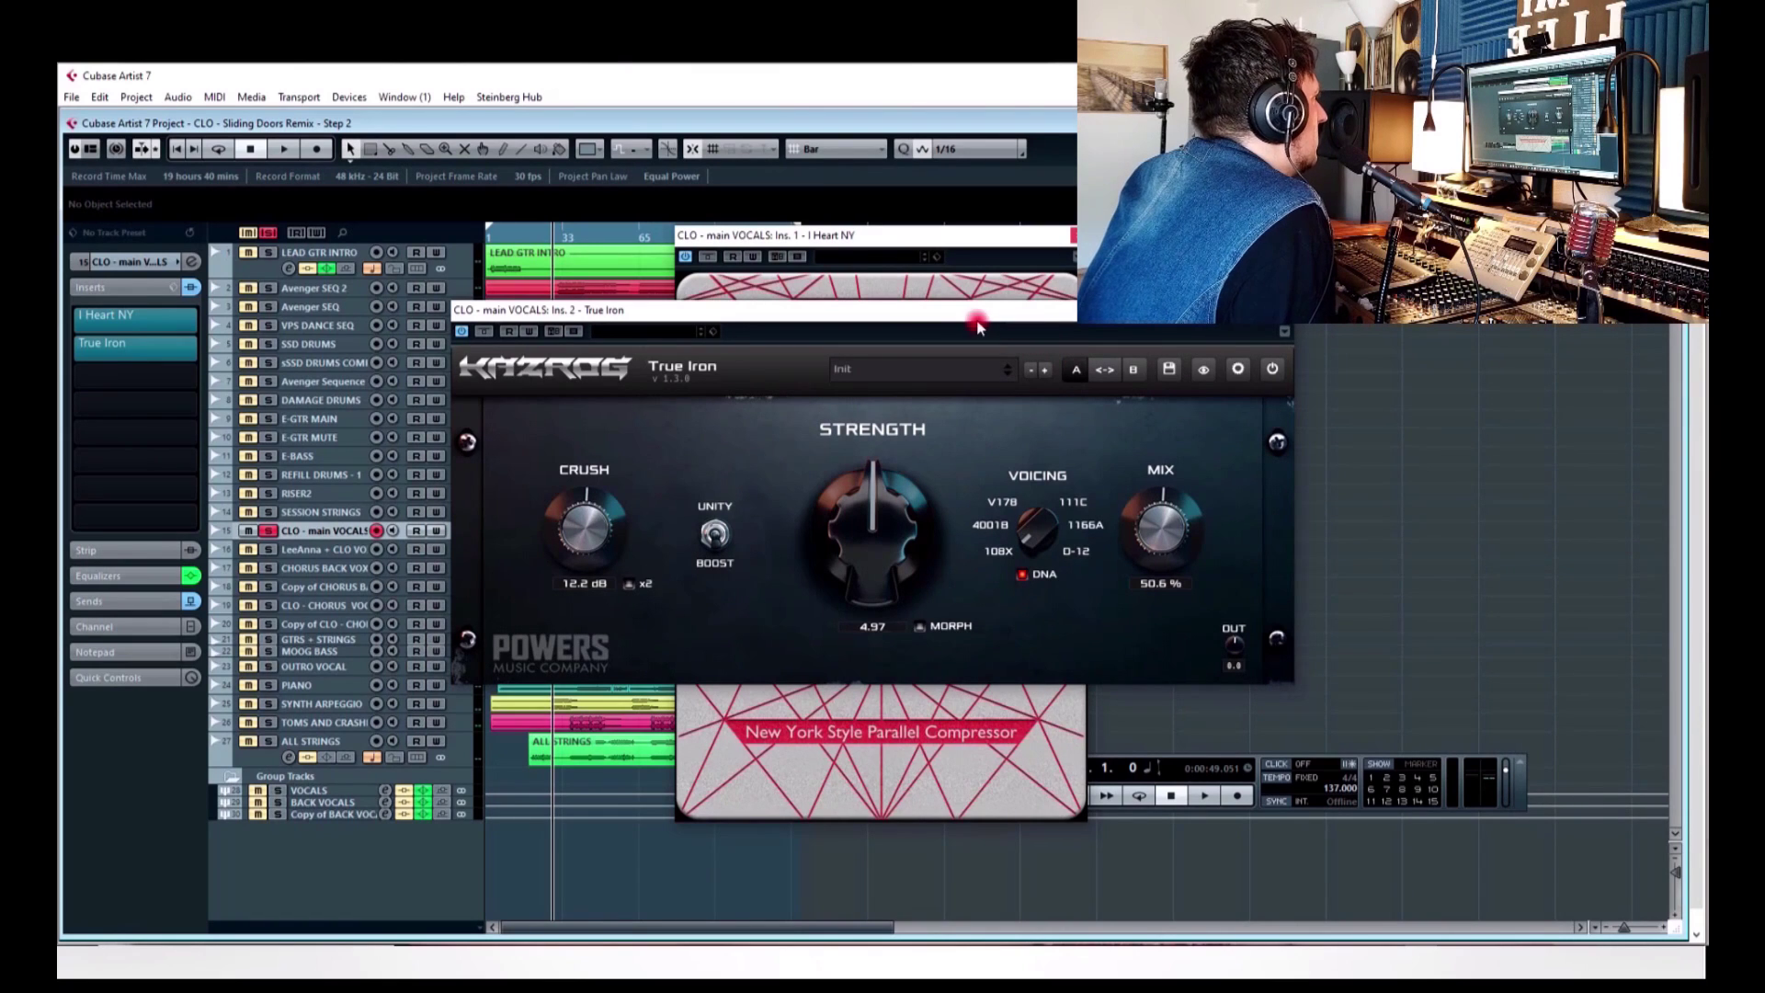
click(463, 333)
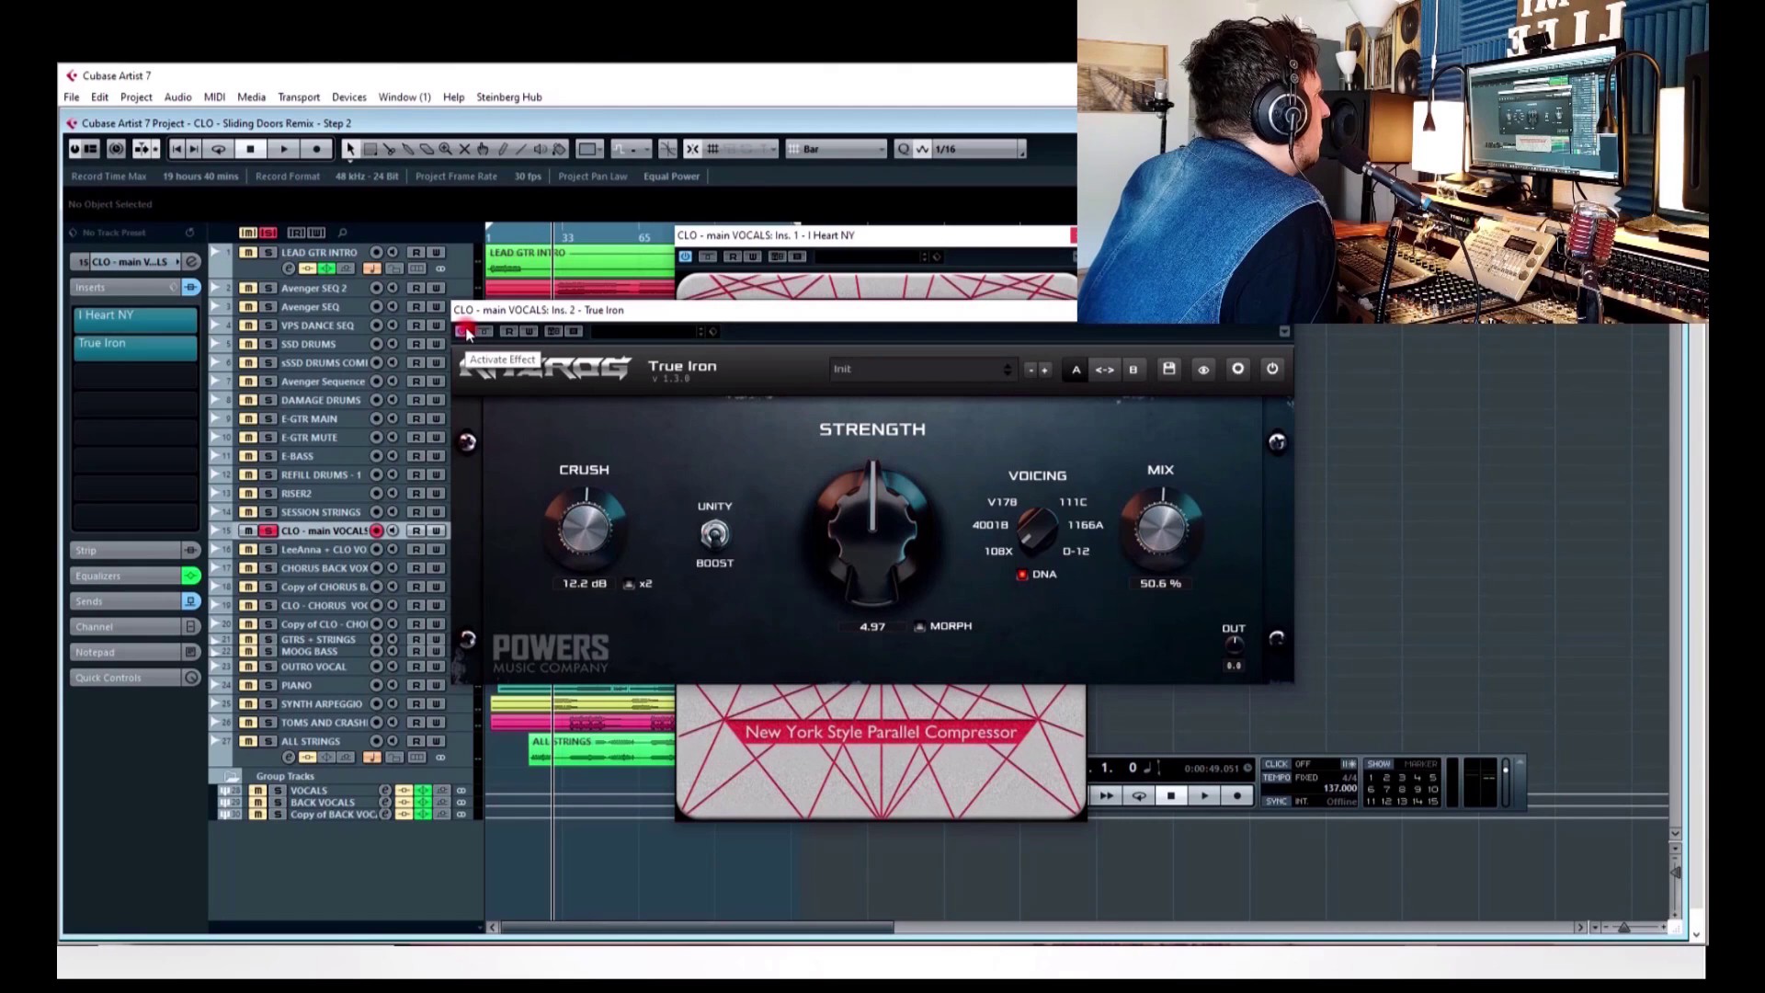
click(465, 333)
click(685, 258)
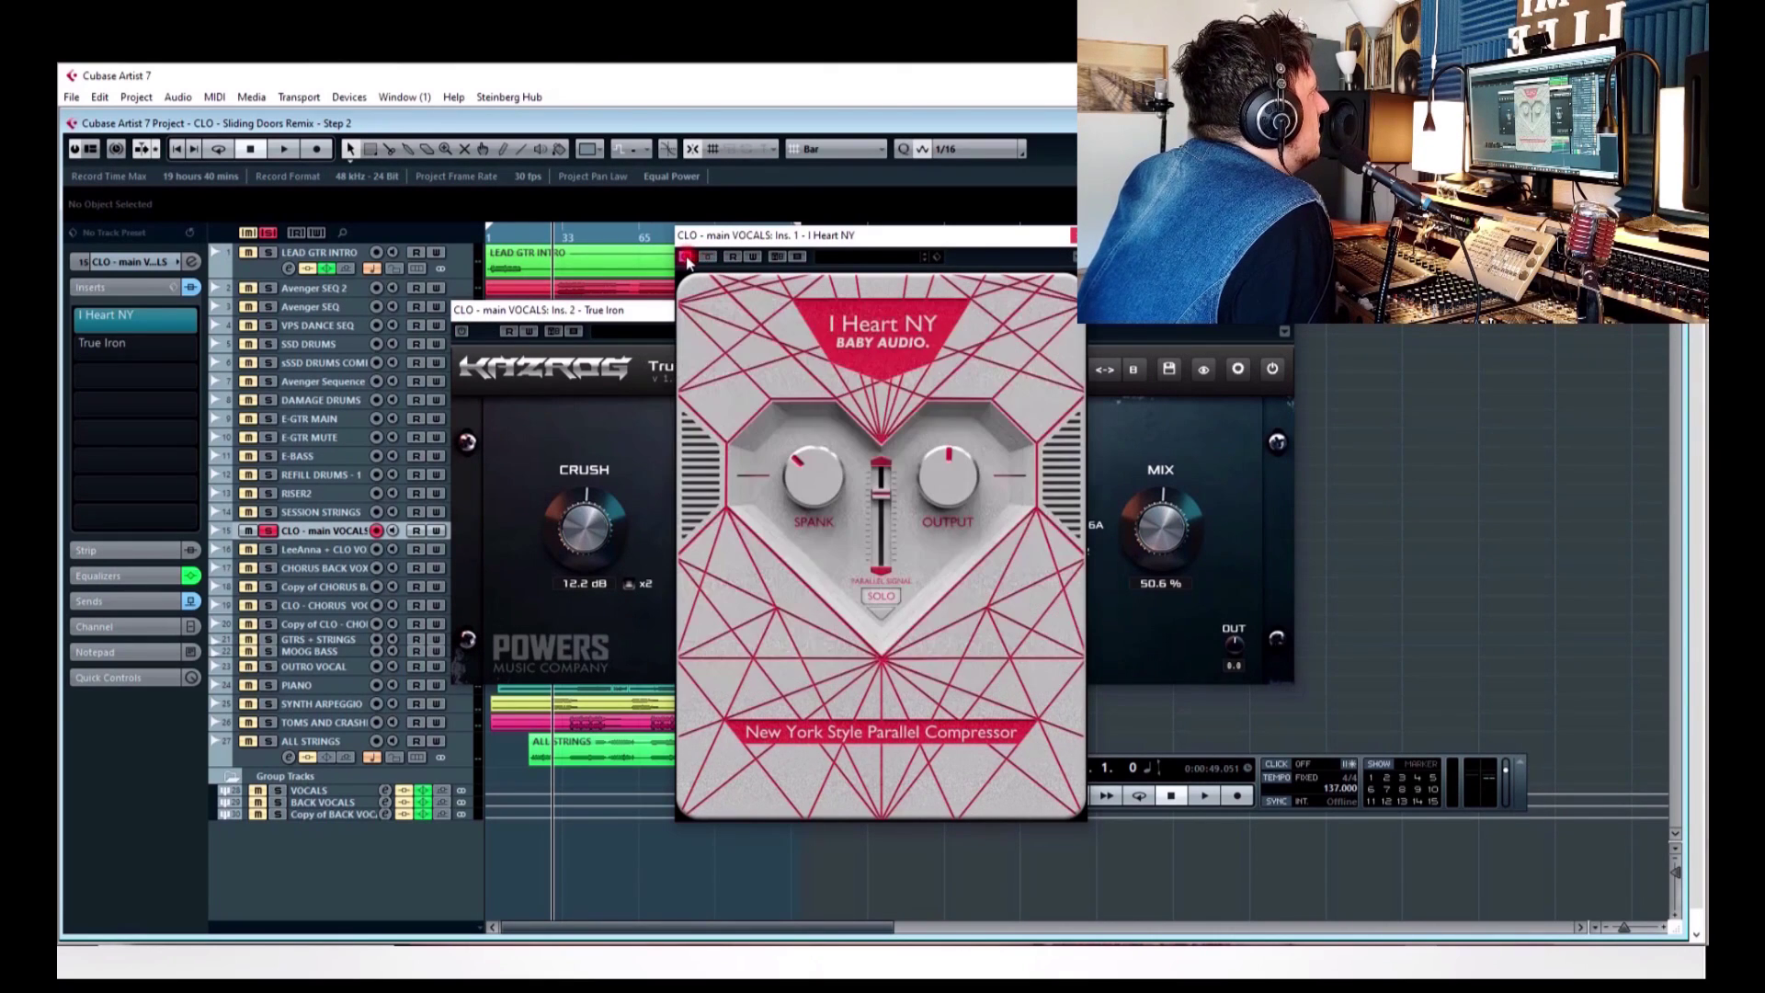
drag(638, 317, 1113, 328)
drag(836, 235, 1195, 305)
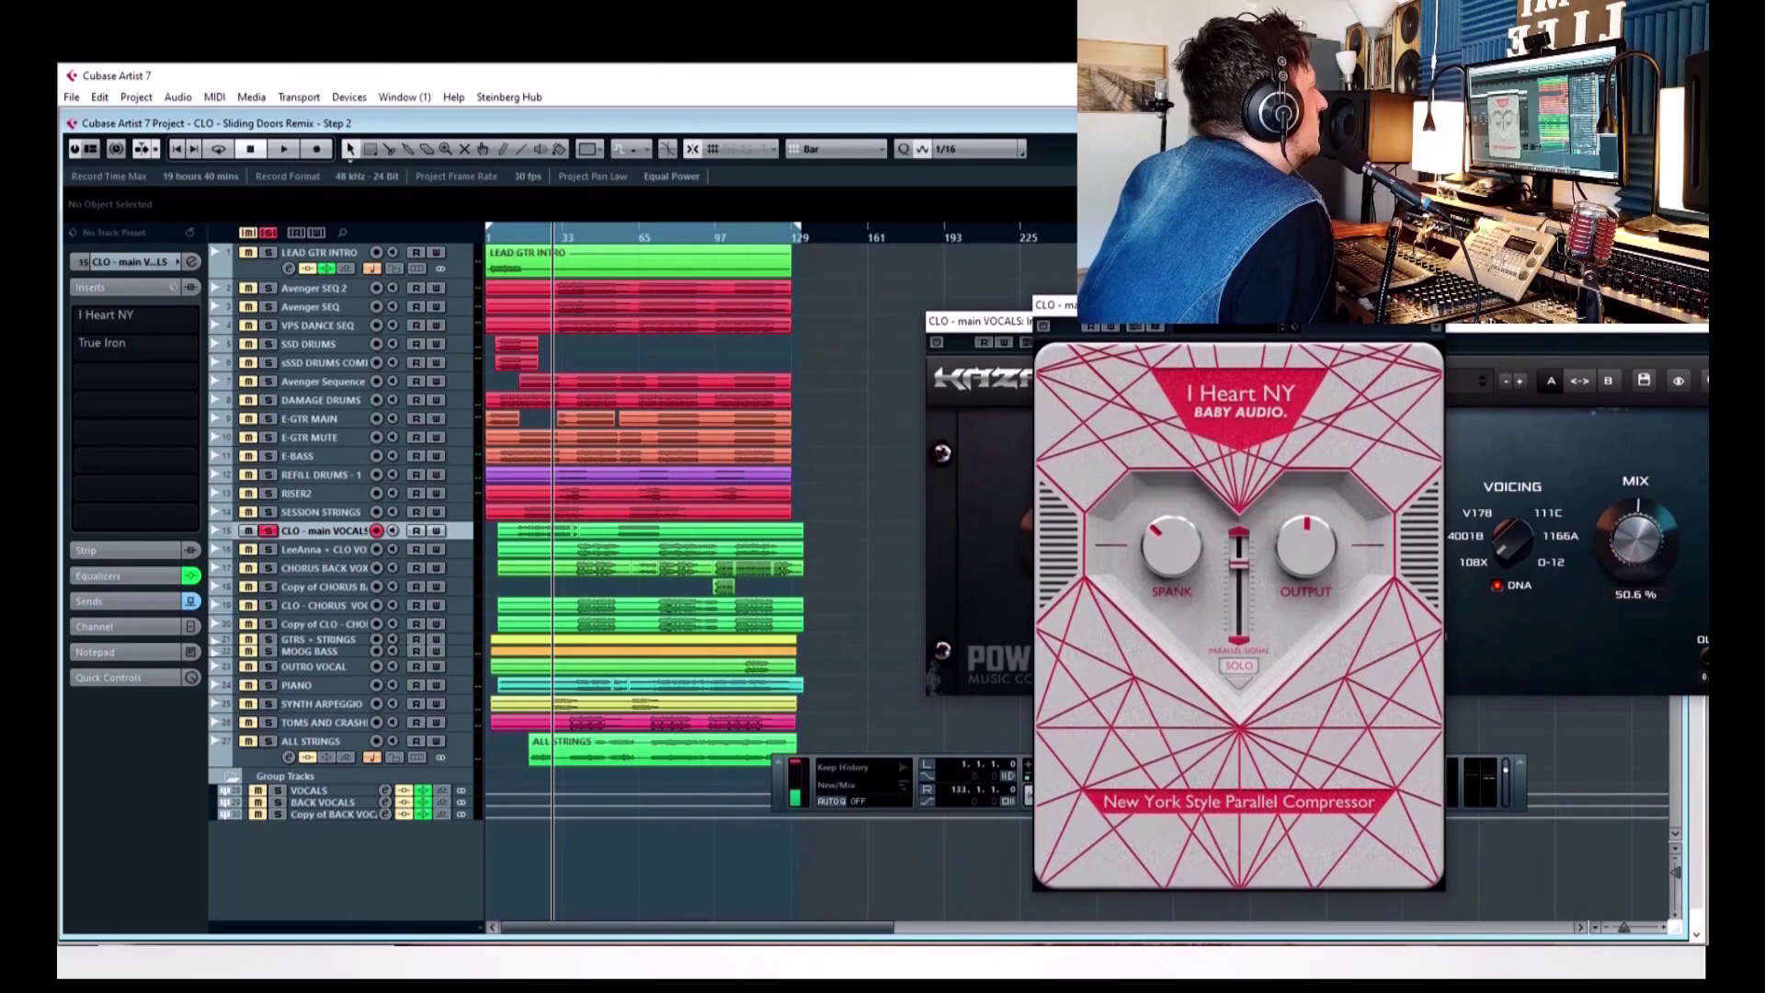
- Play the main vocals with both inserts bypassed, restarting from earlier bars and bringing the I Heart NY window into full view
click(274, 154)
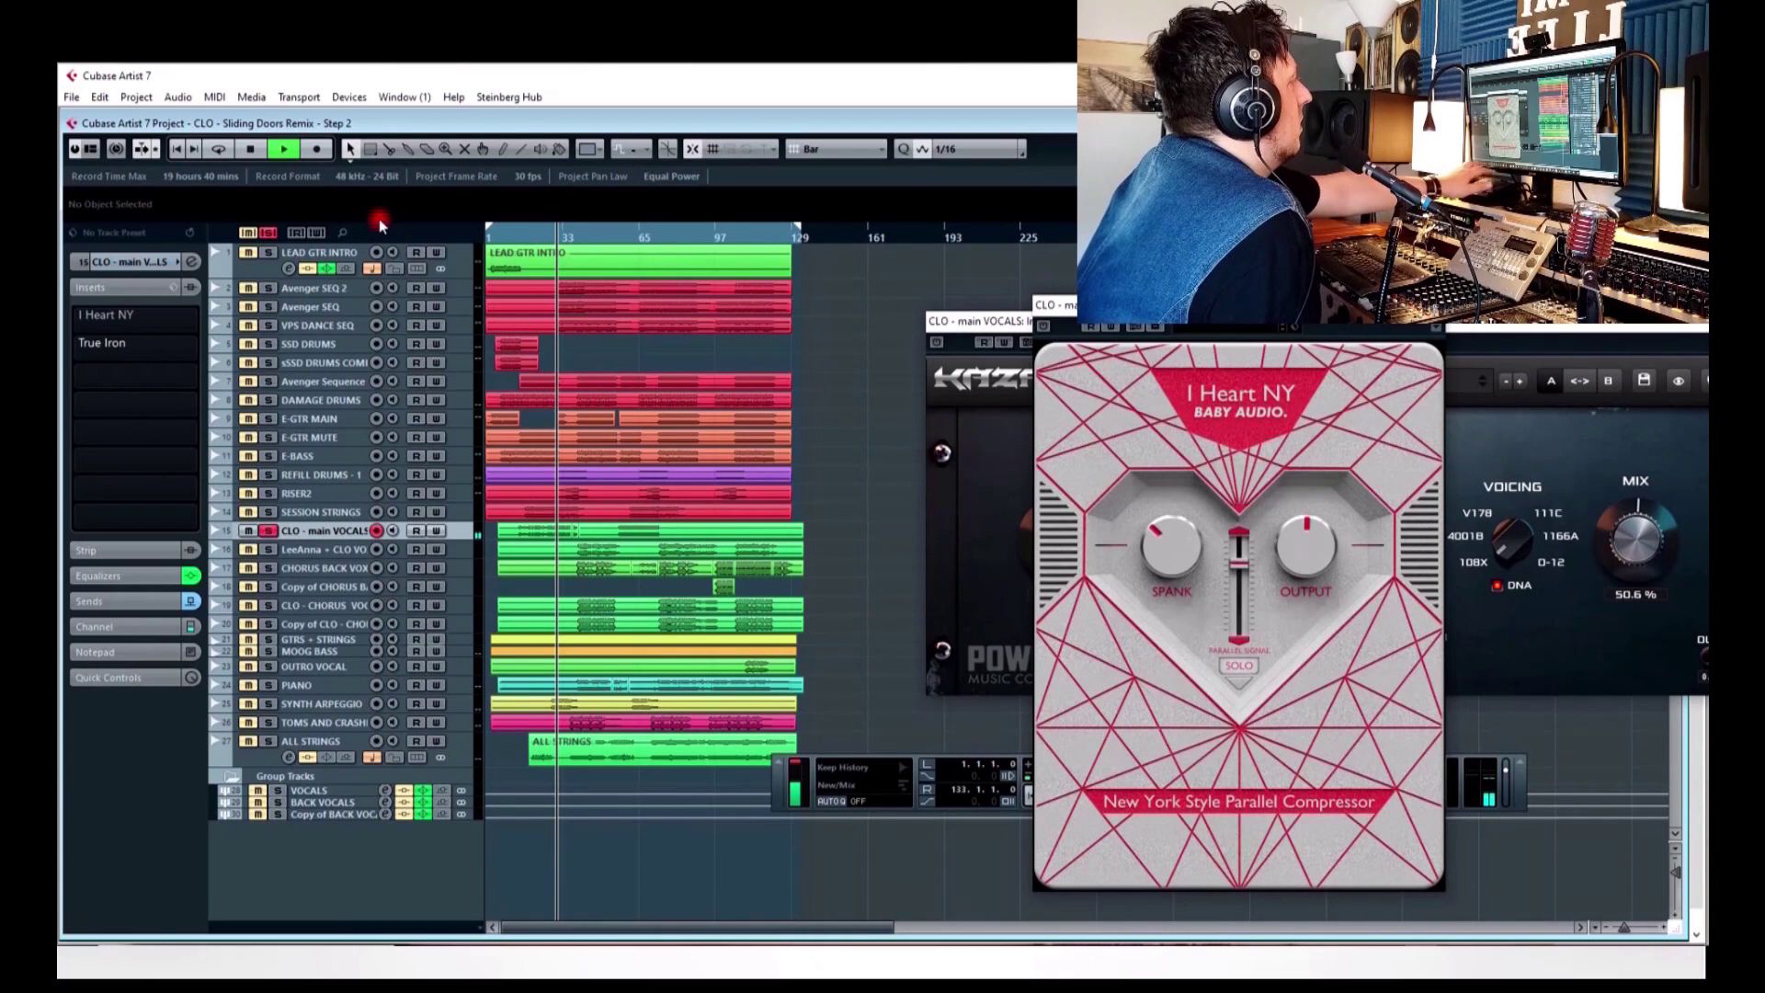
click(533, 236)
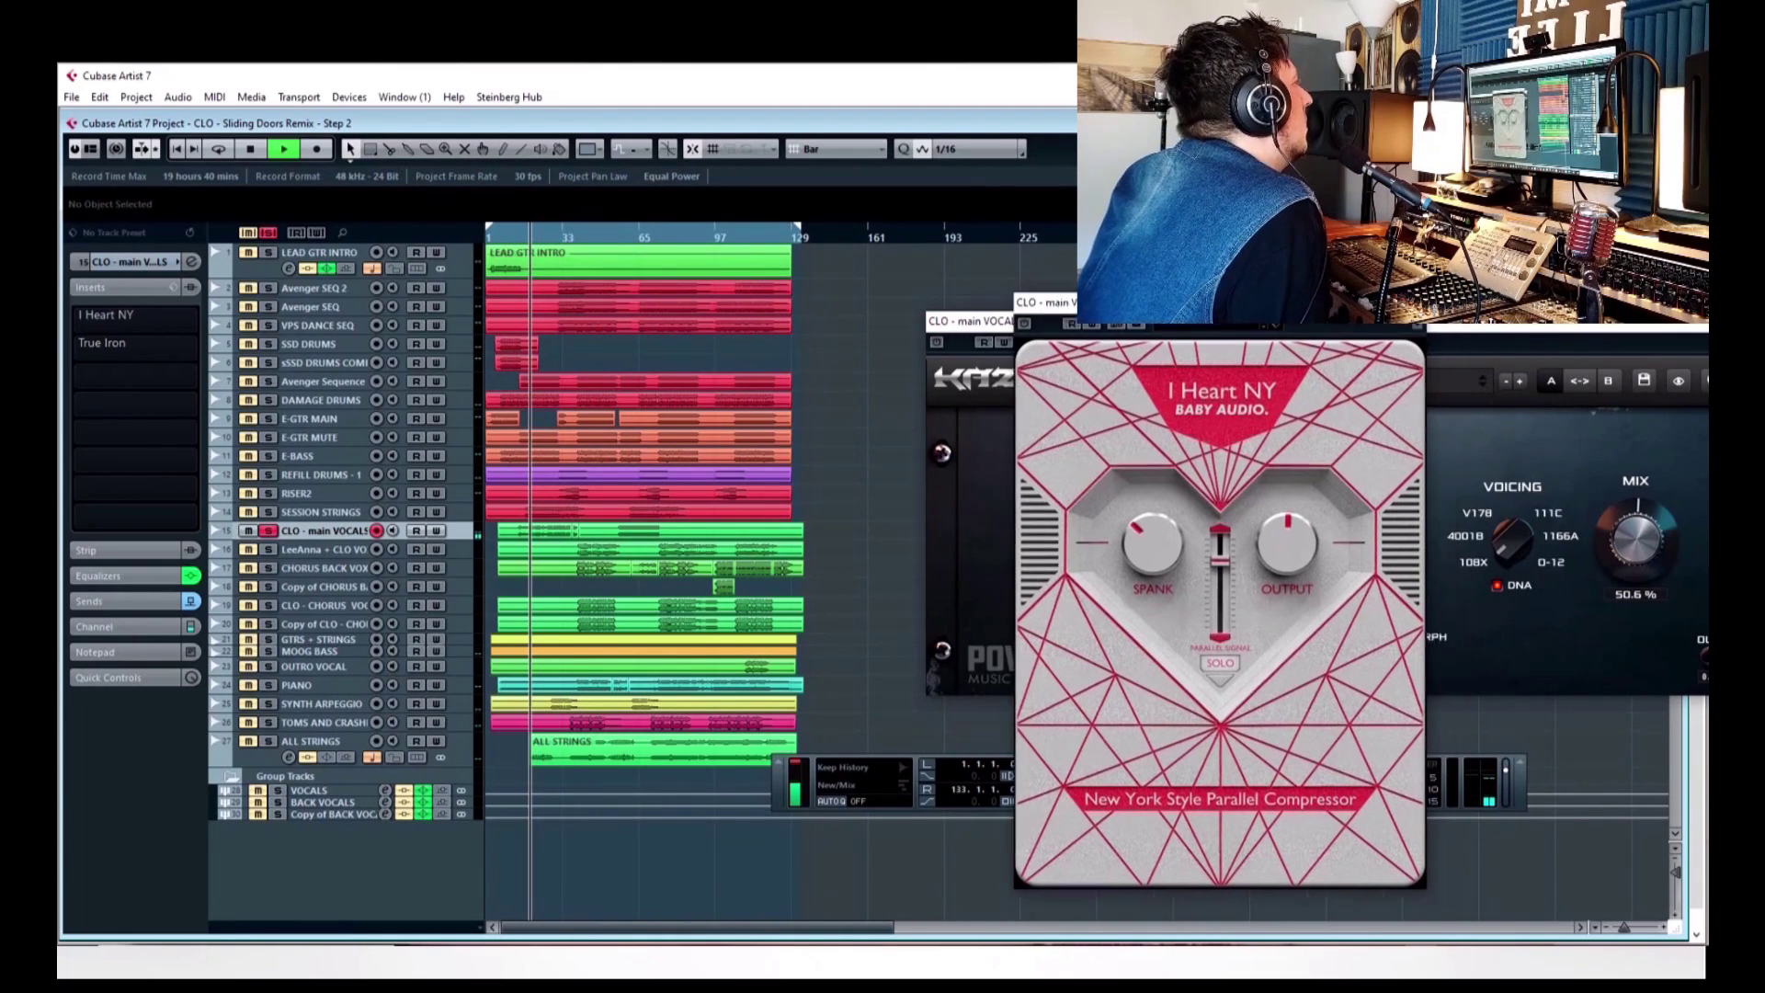
drag(1048, 302, 844, 249)
click(517, 235)
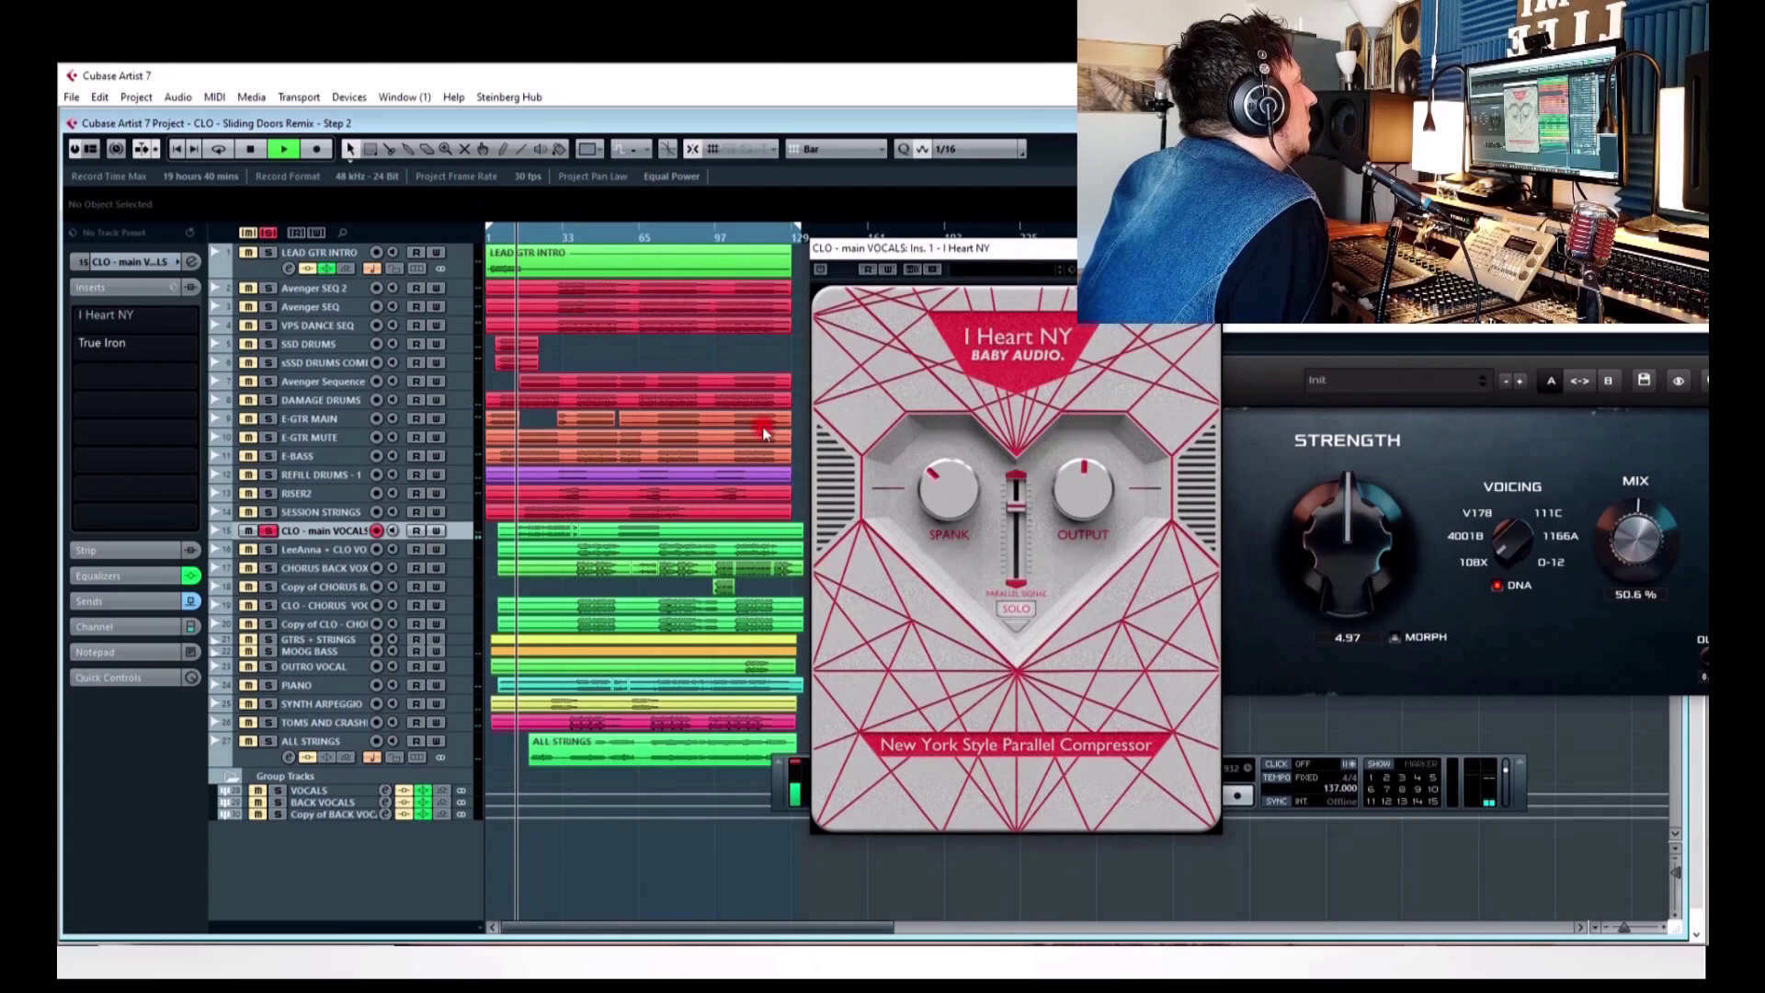
- Reactivate I Heart NY and True Iron one after the other while the main vocals play, and stop playback
click(820, 271)
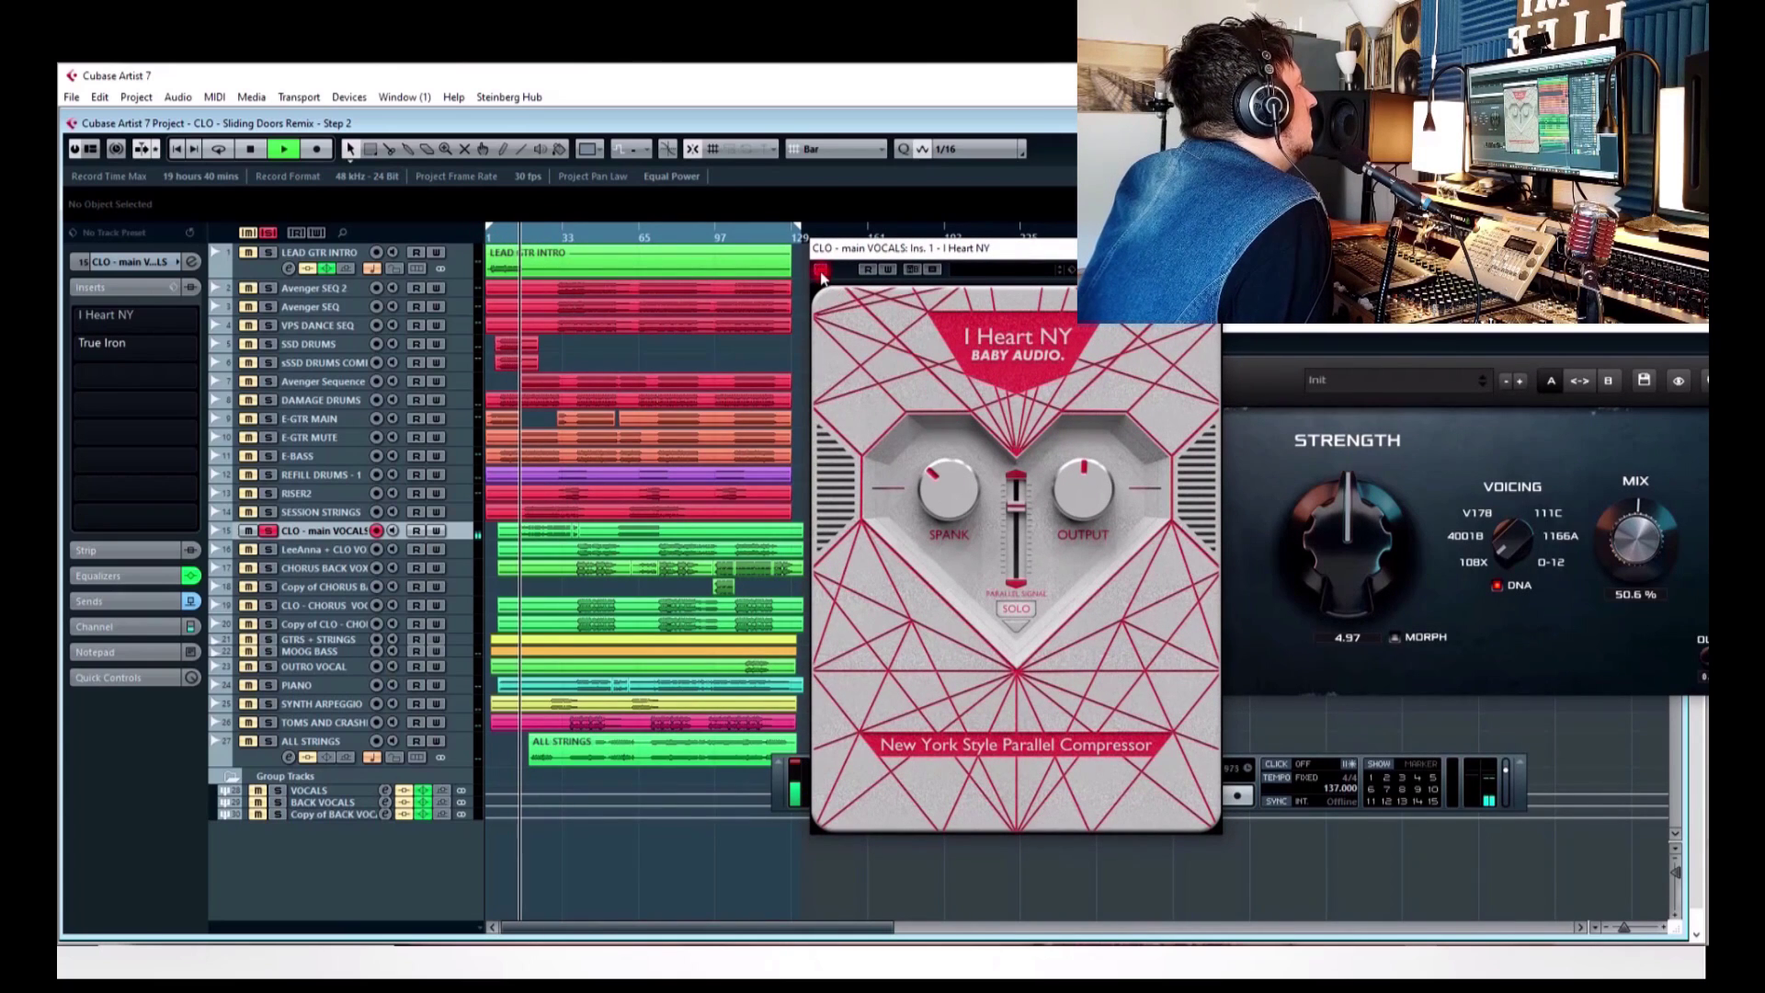
click(821, 270)
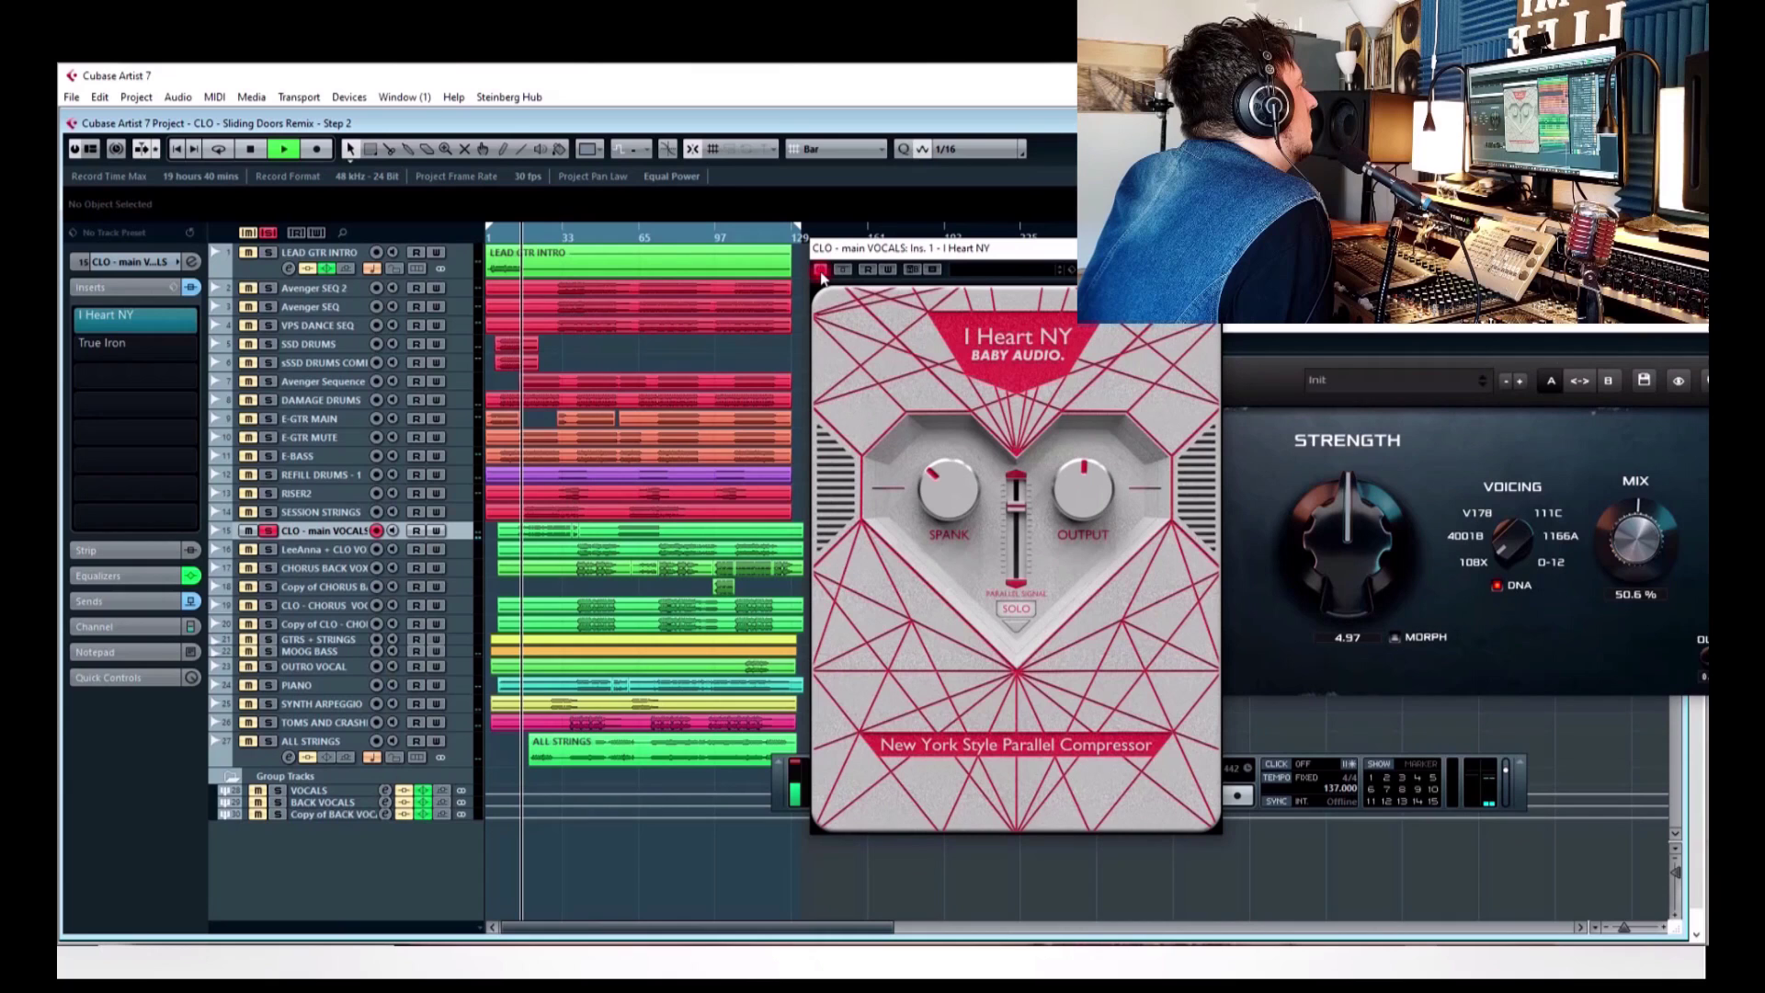
click(1367, 343)
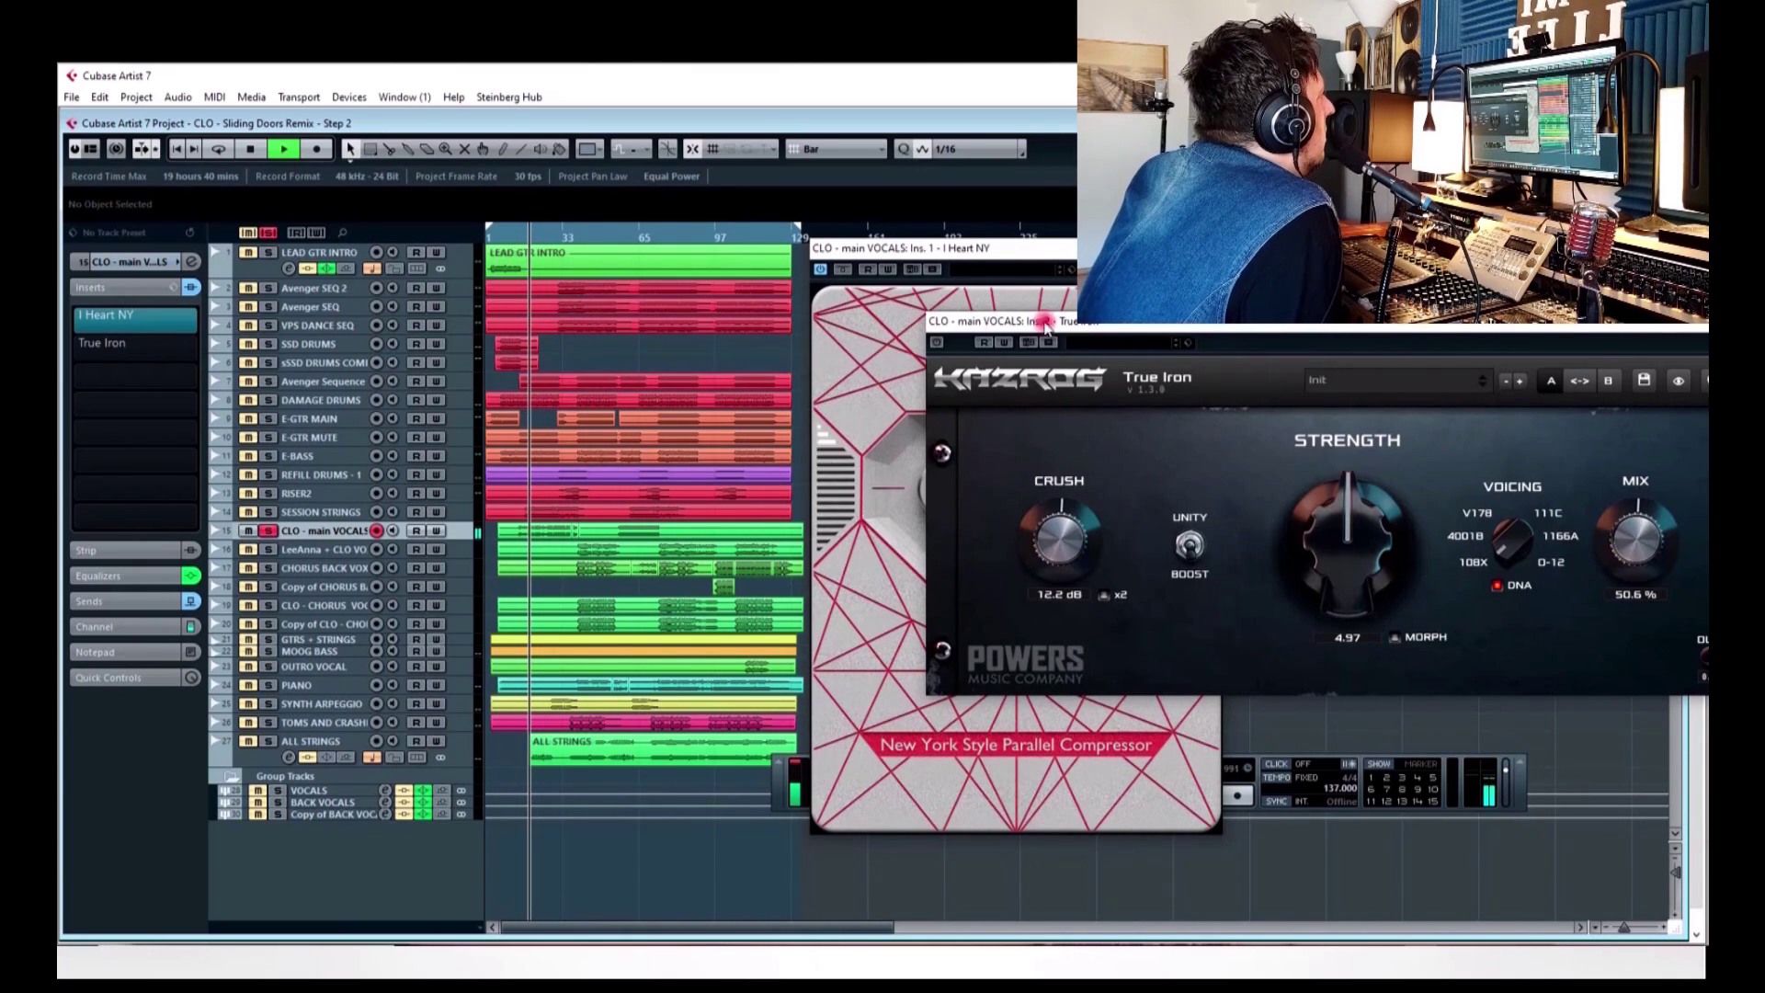
click(937, 343)
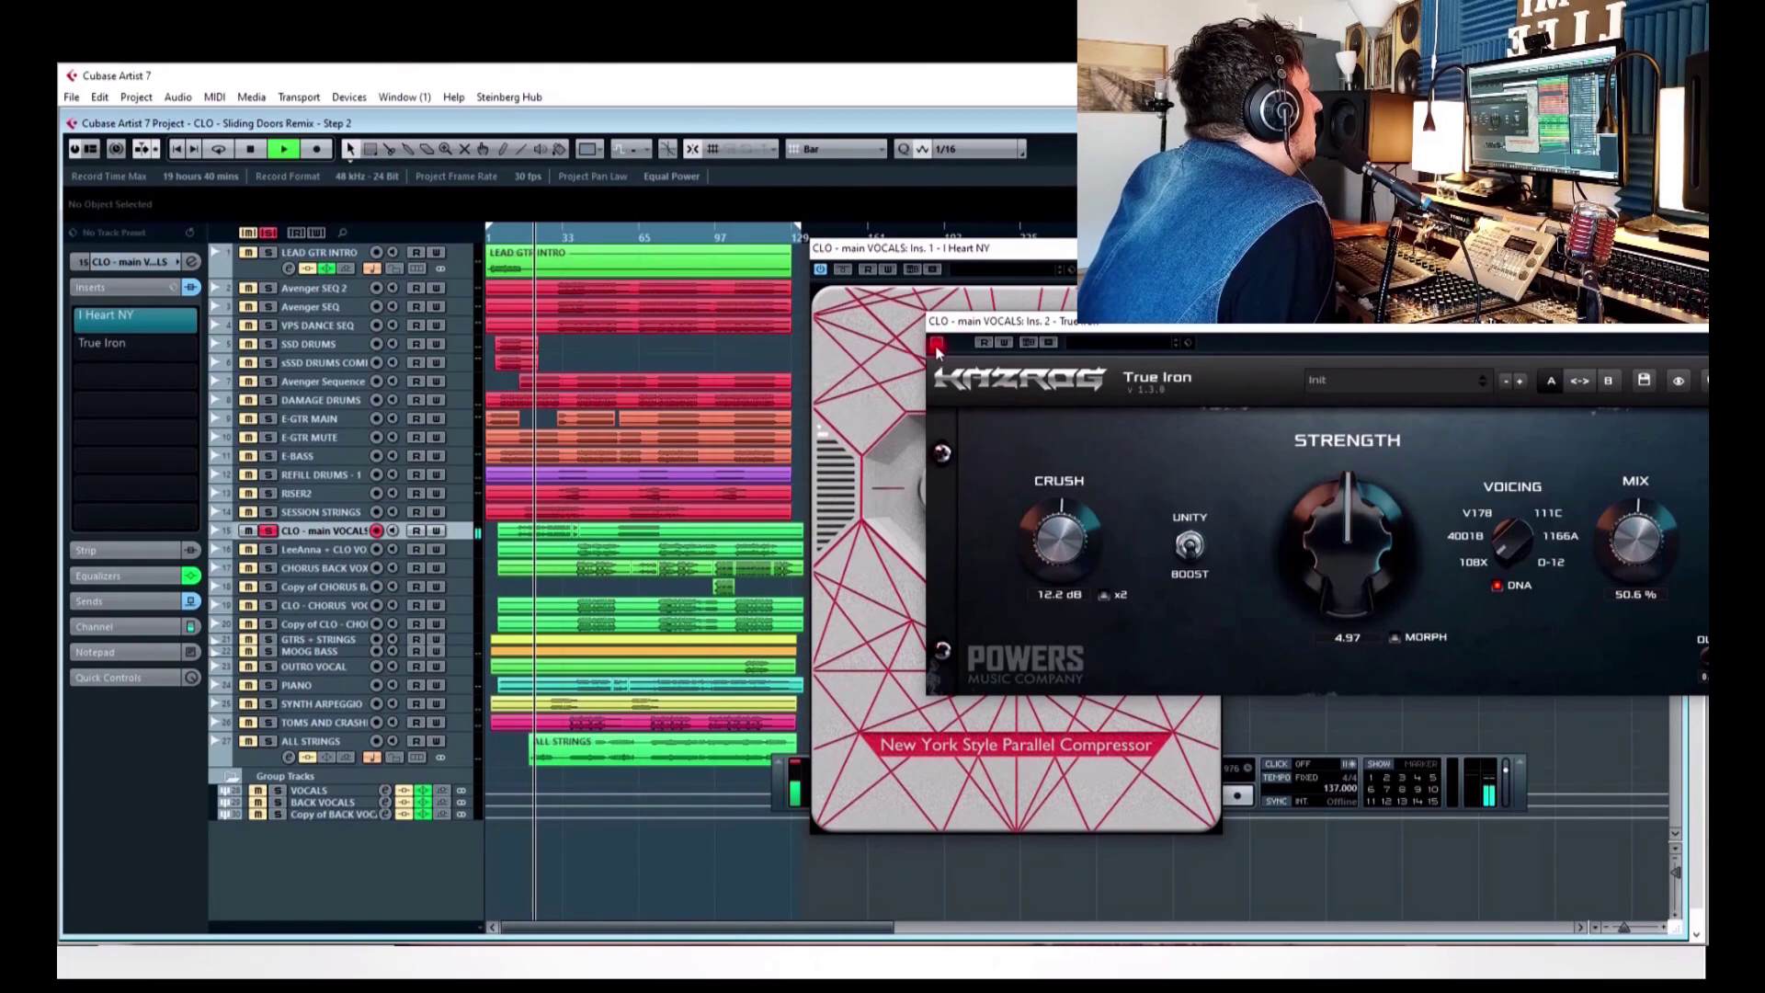
drag(1229, 324, 963, 274)
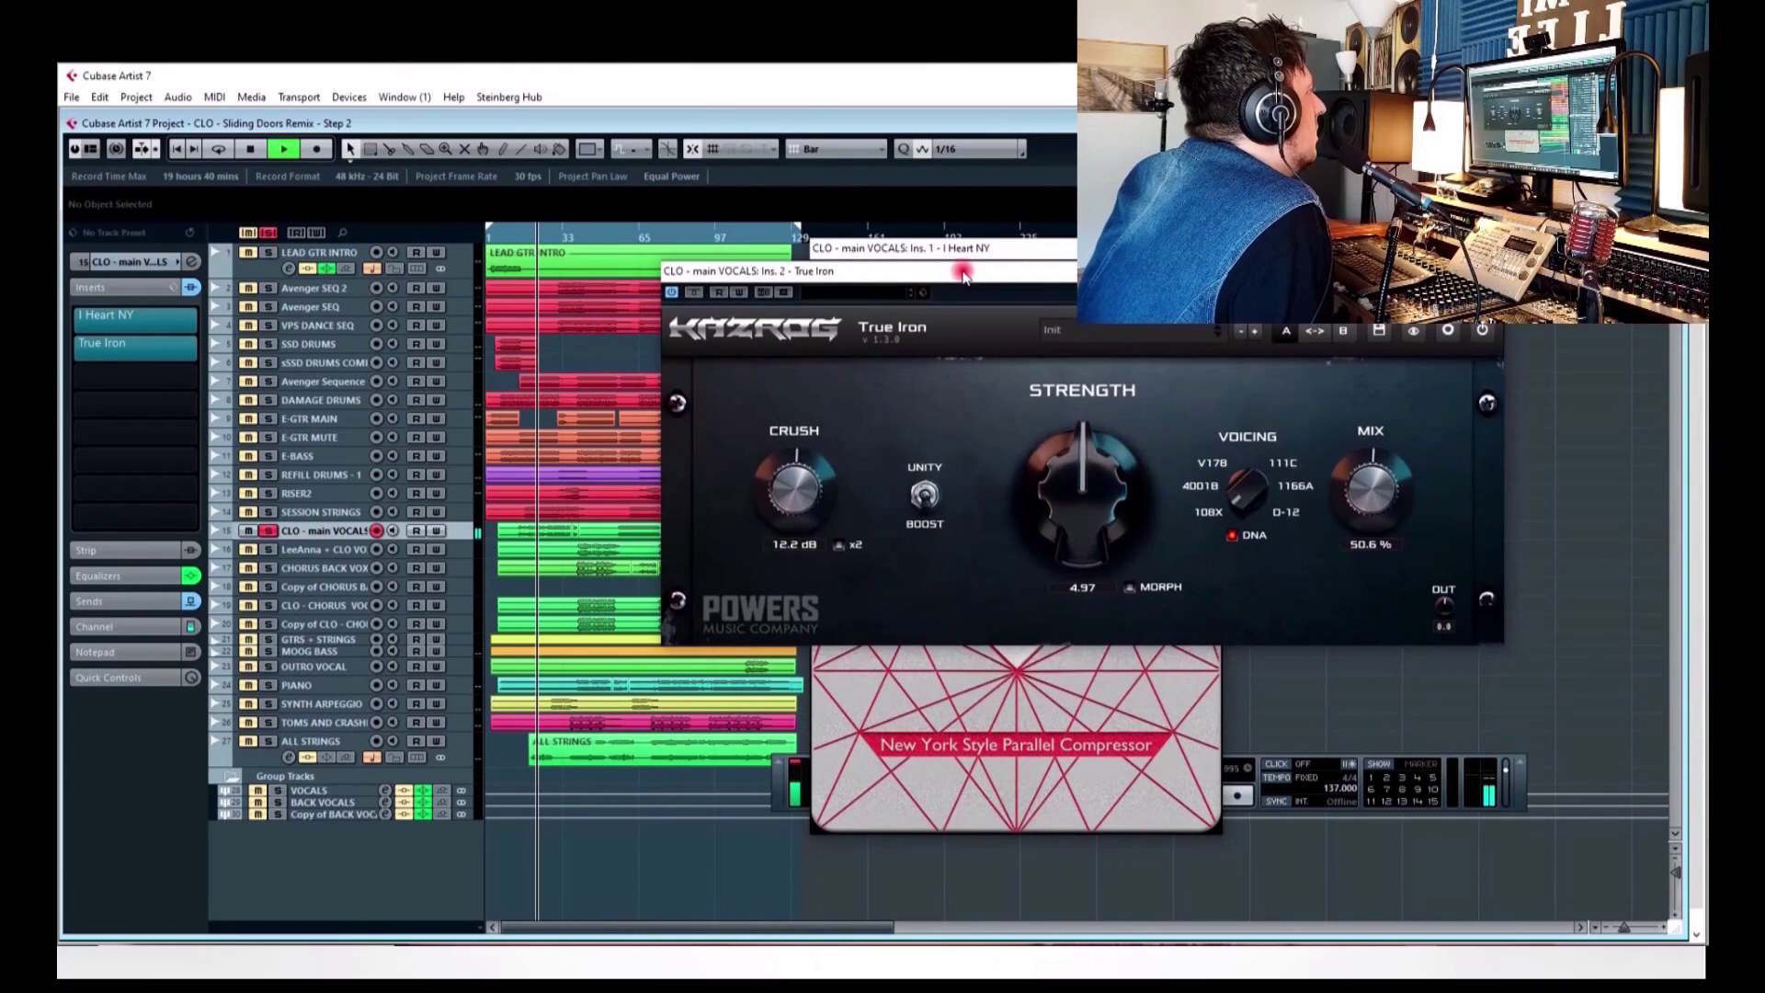
click(254, 151)
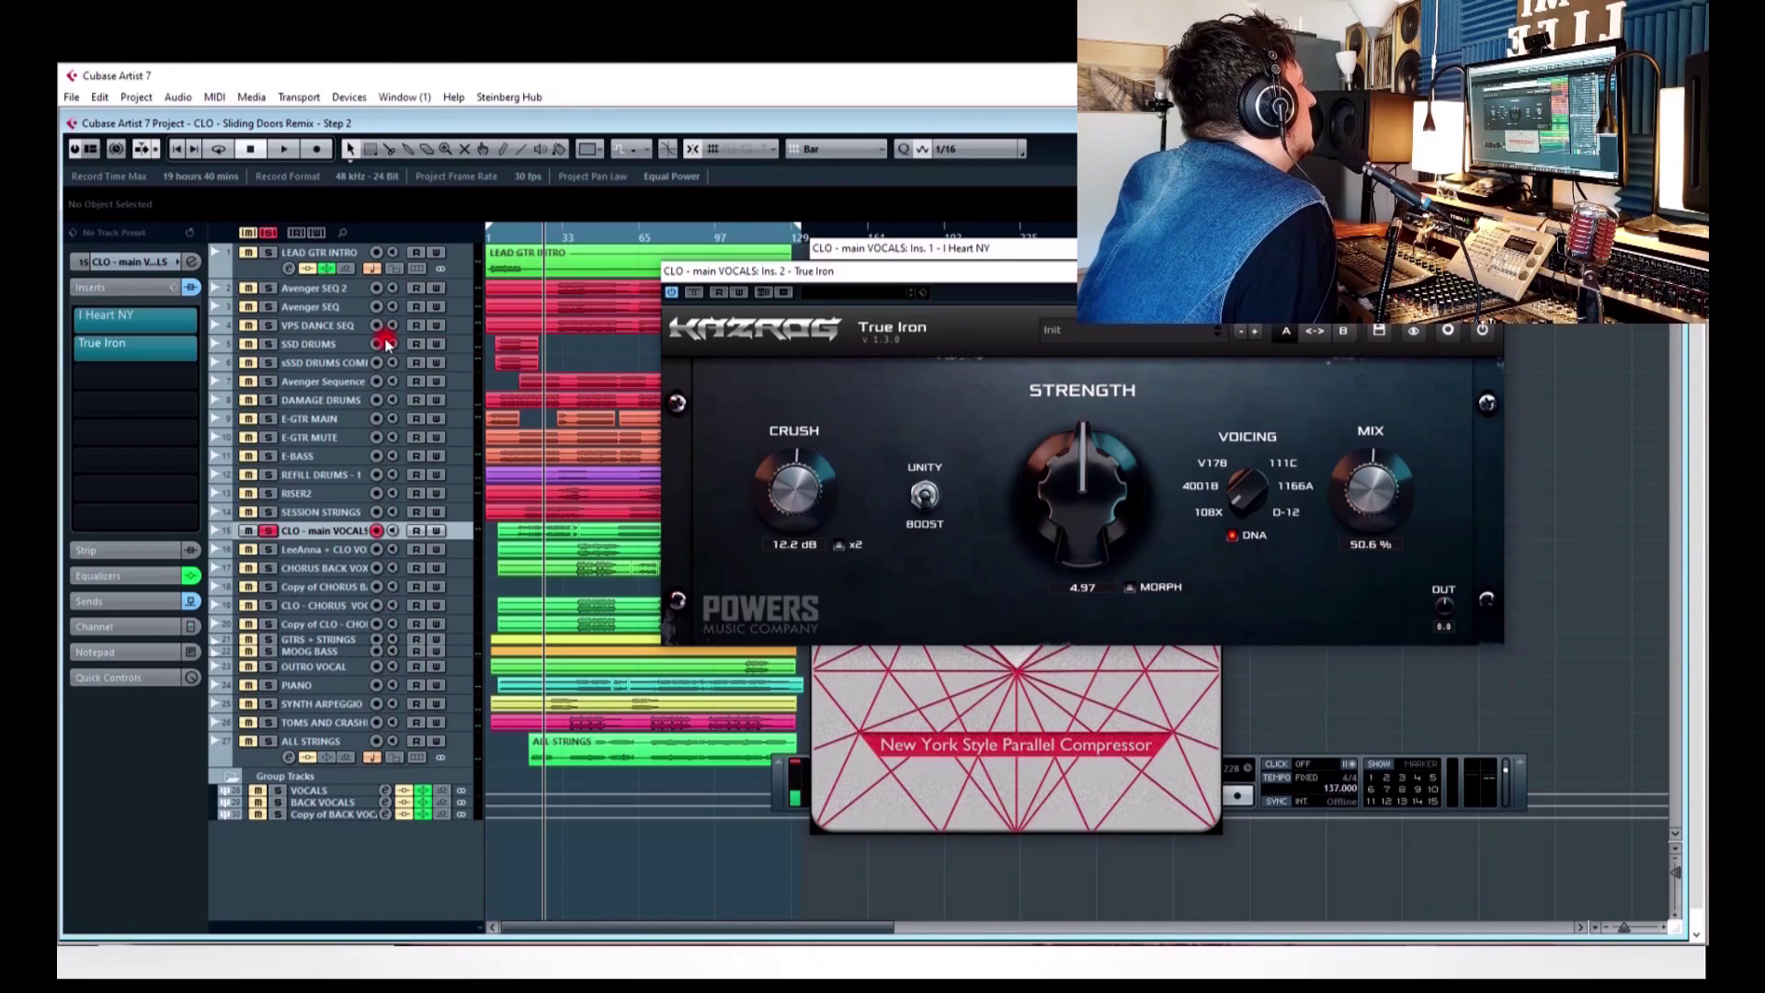
- Move the True Iron window off the tracks and set the playhead back to an earlier point in the main vocals
click(674, 294)
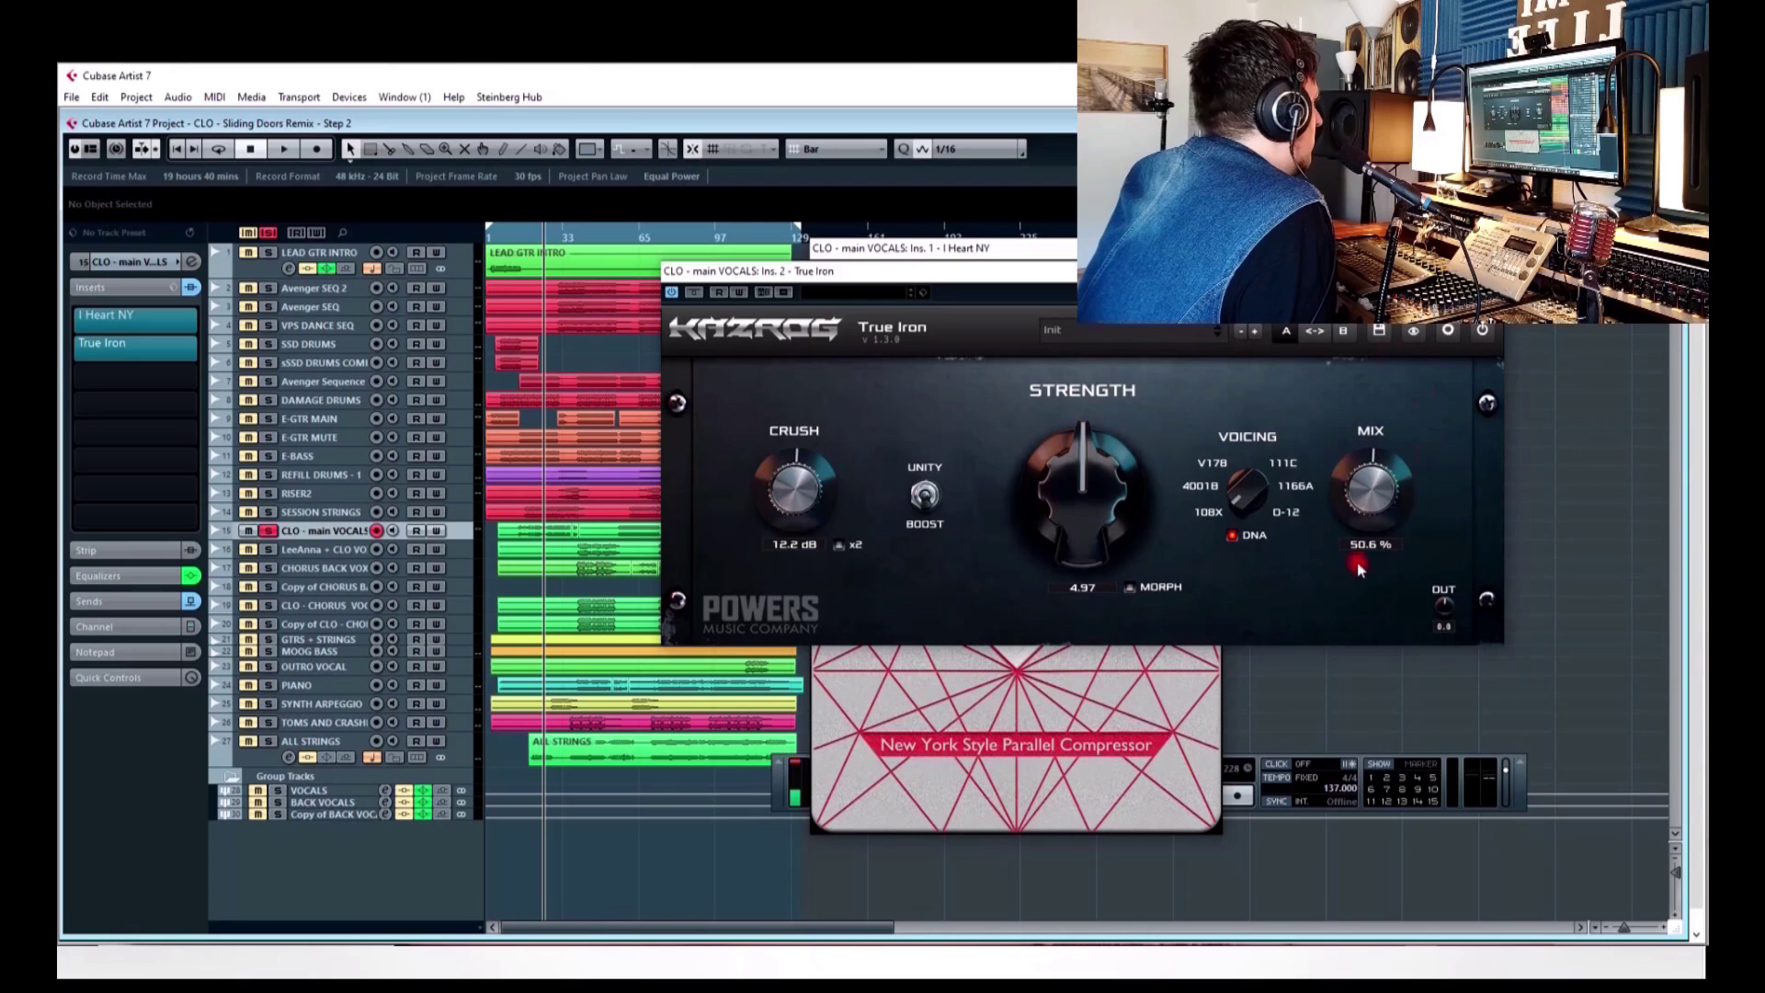
drag(947, 276, 1320, 316)
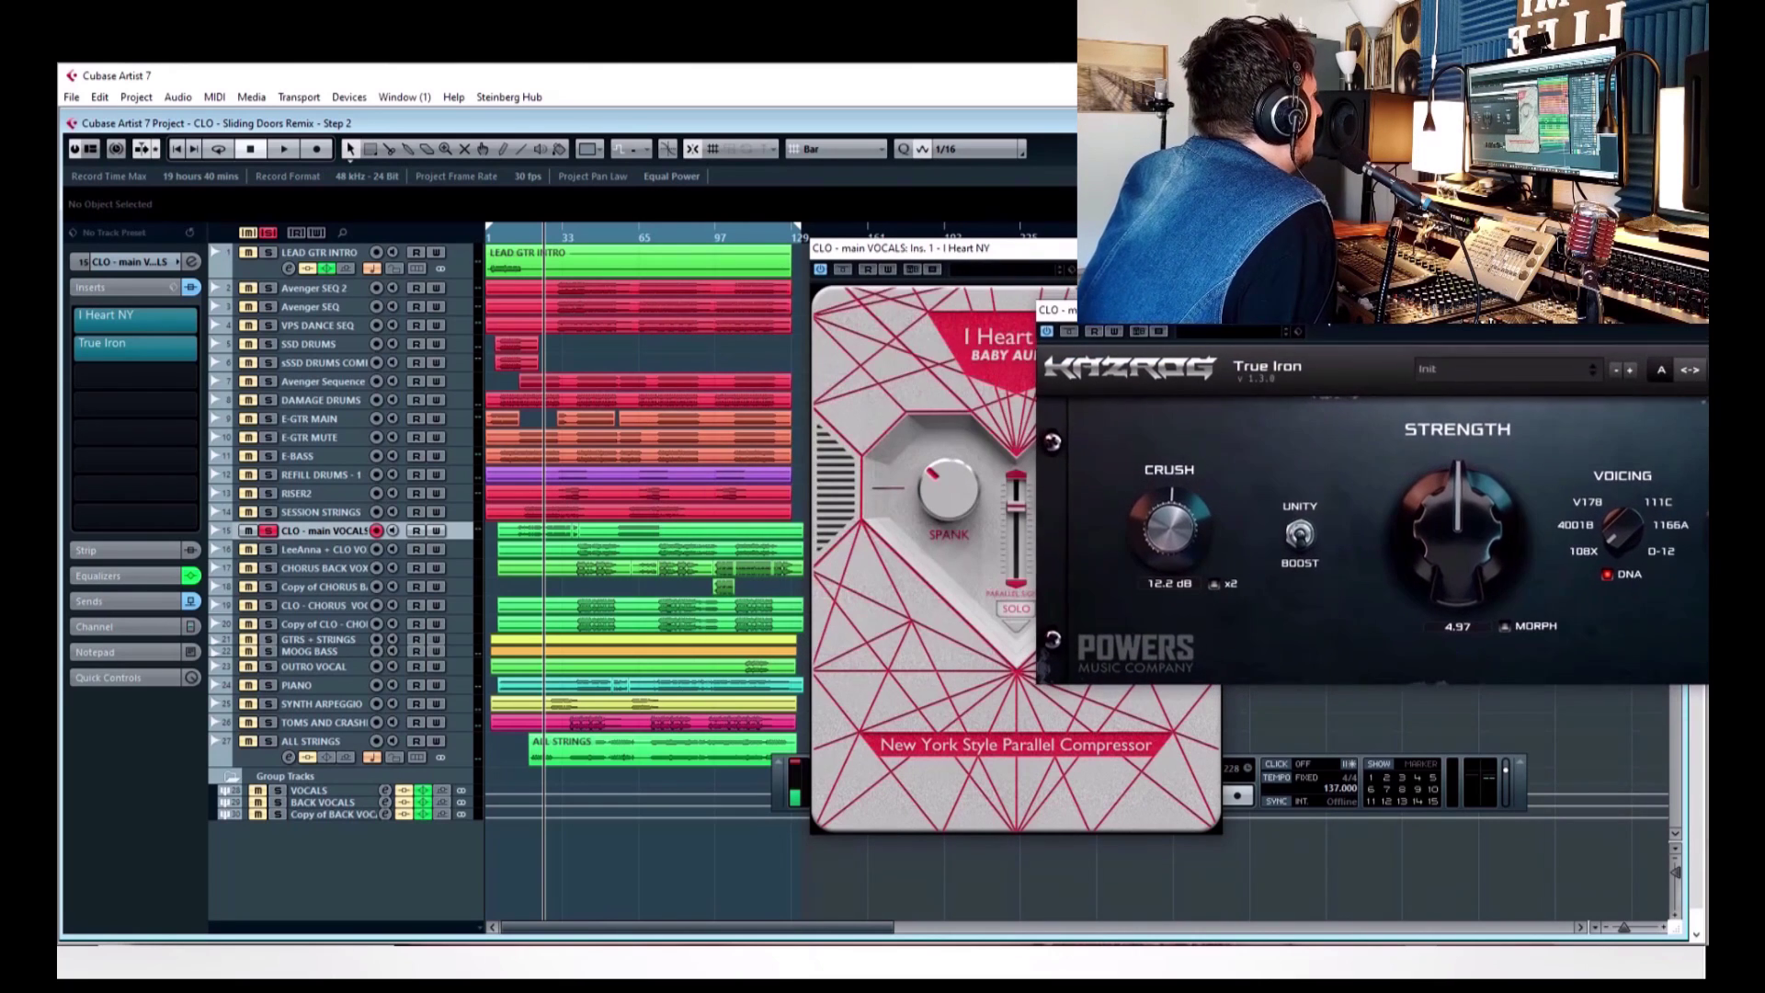
click(523, 237)
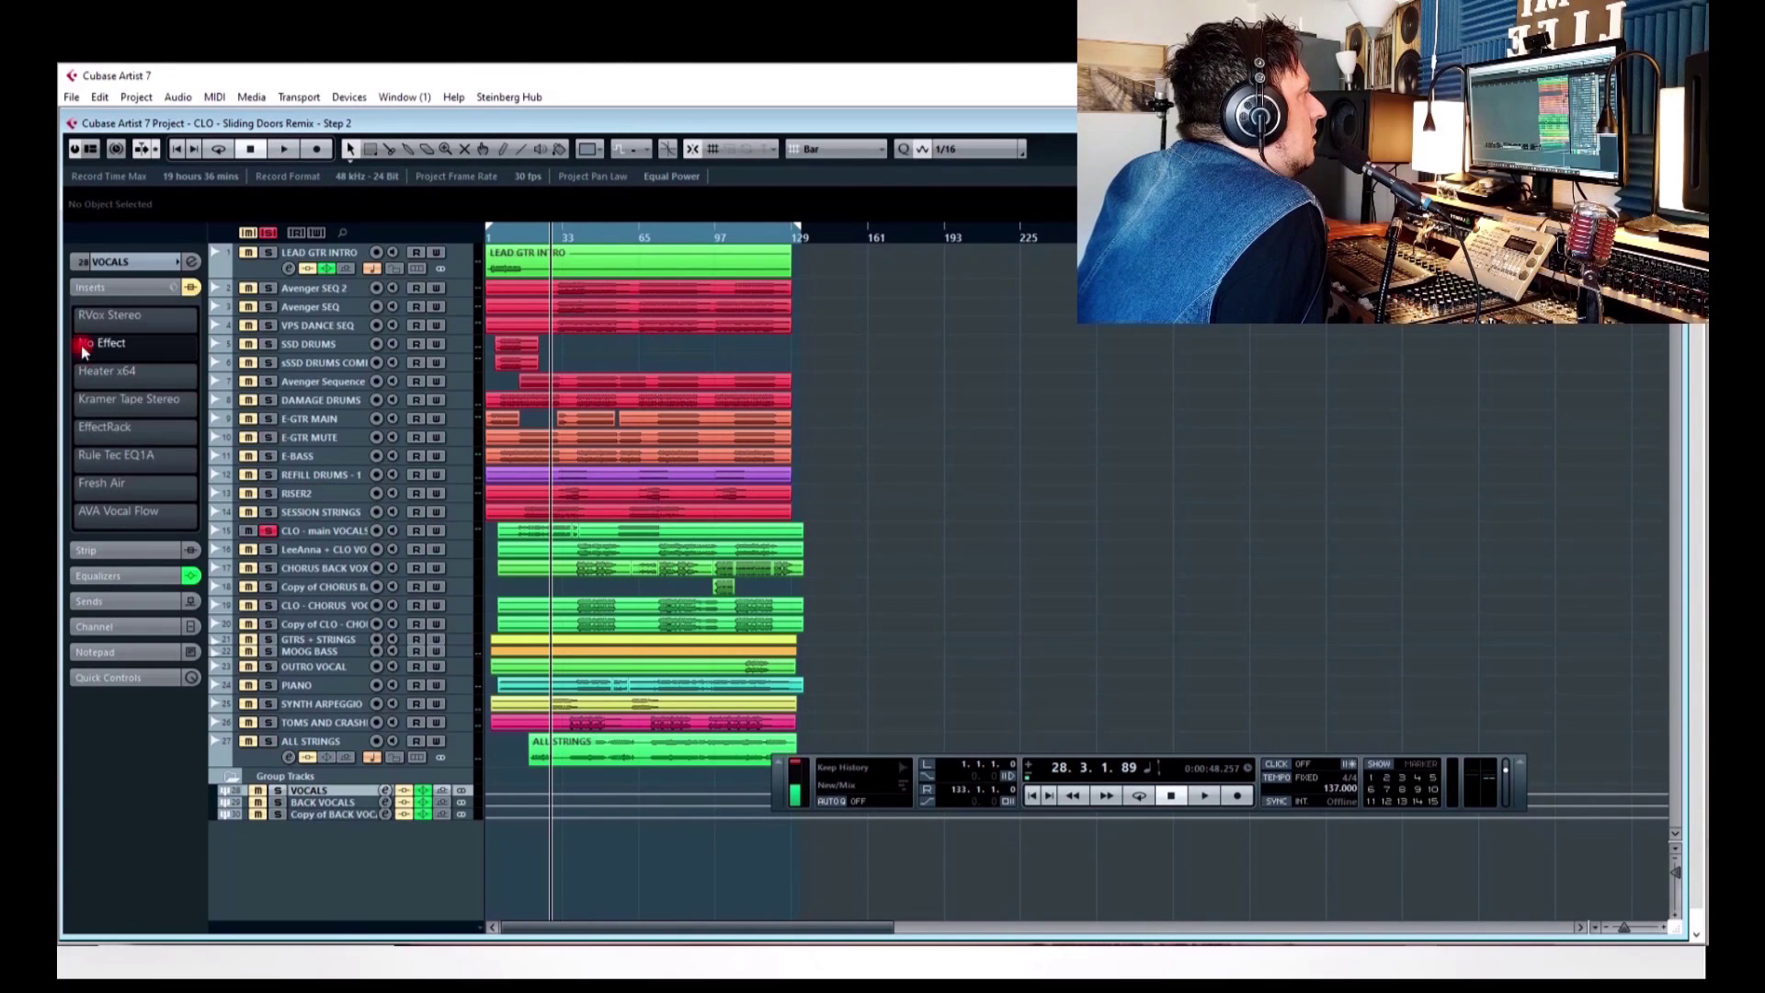
- Activate all seven loaded inserts on the VOCALS group, from RVox Stereo to AVA Vocal Flow, and return the playhead to bar 1
click(75, 317)
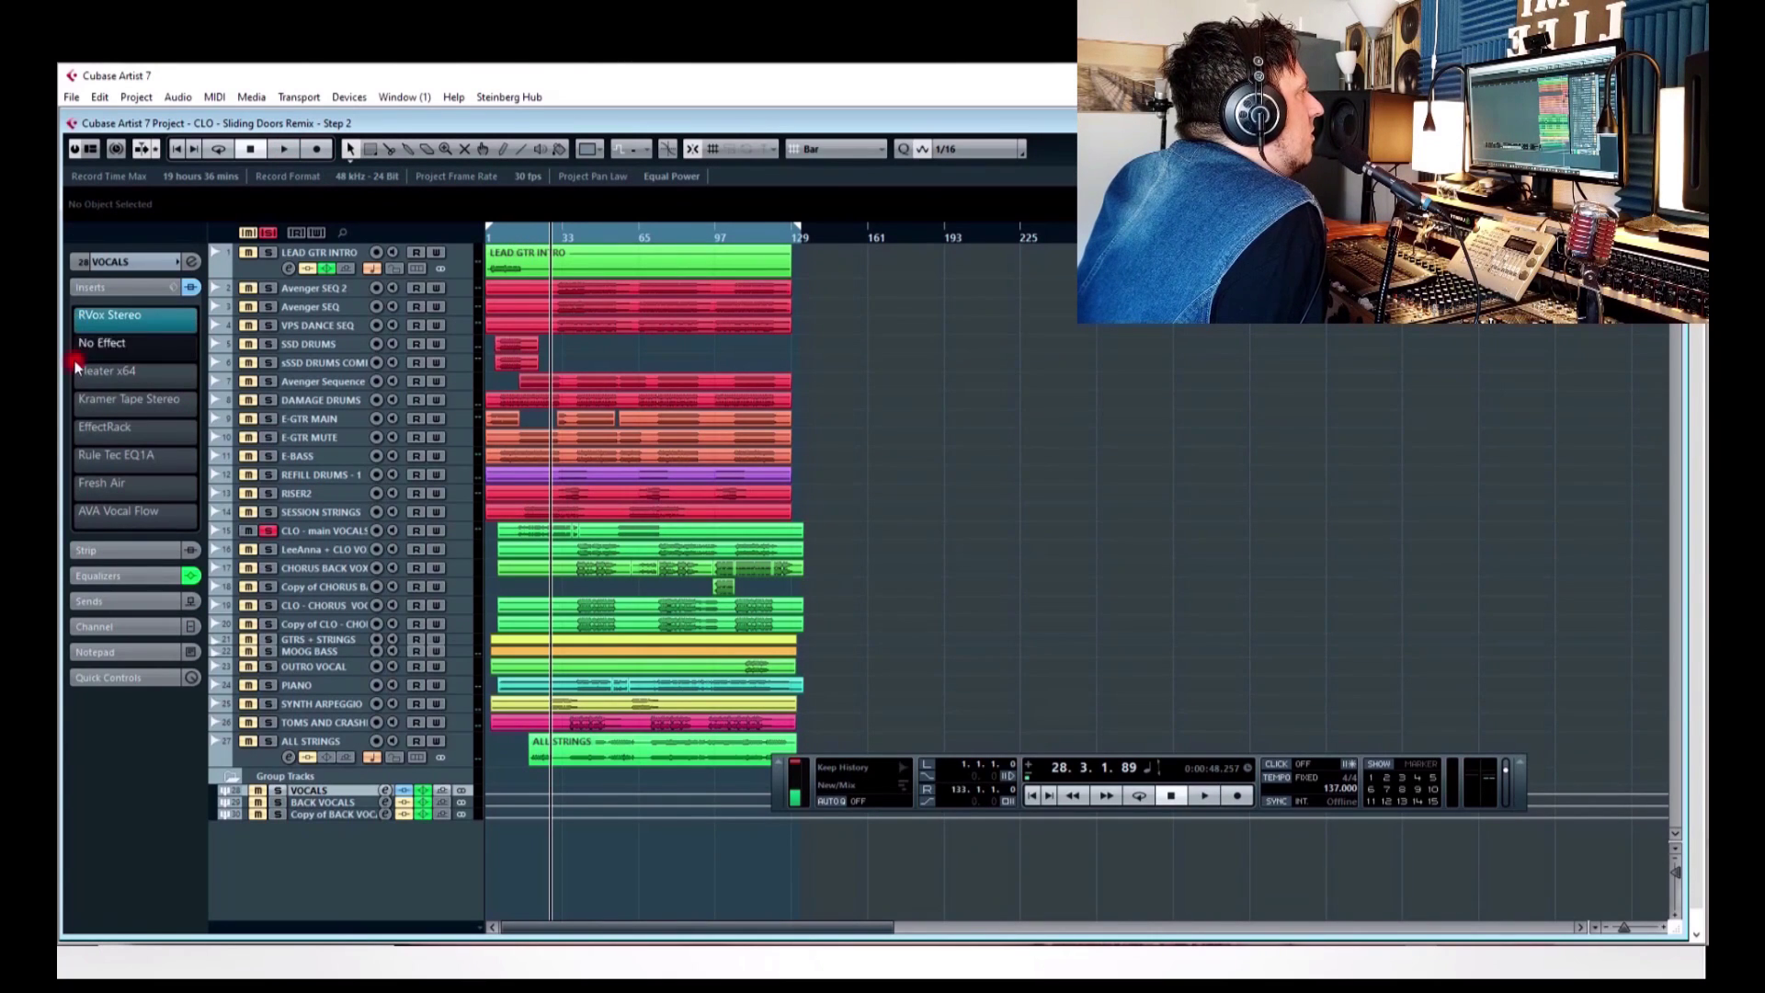
click(75, 376)
click(75, 403)
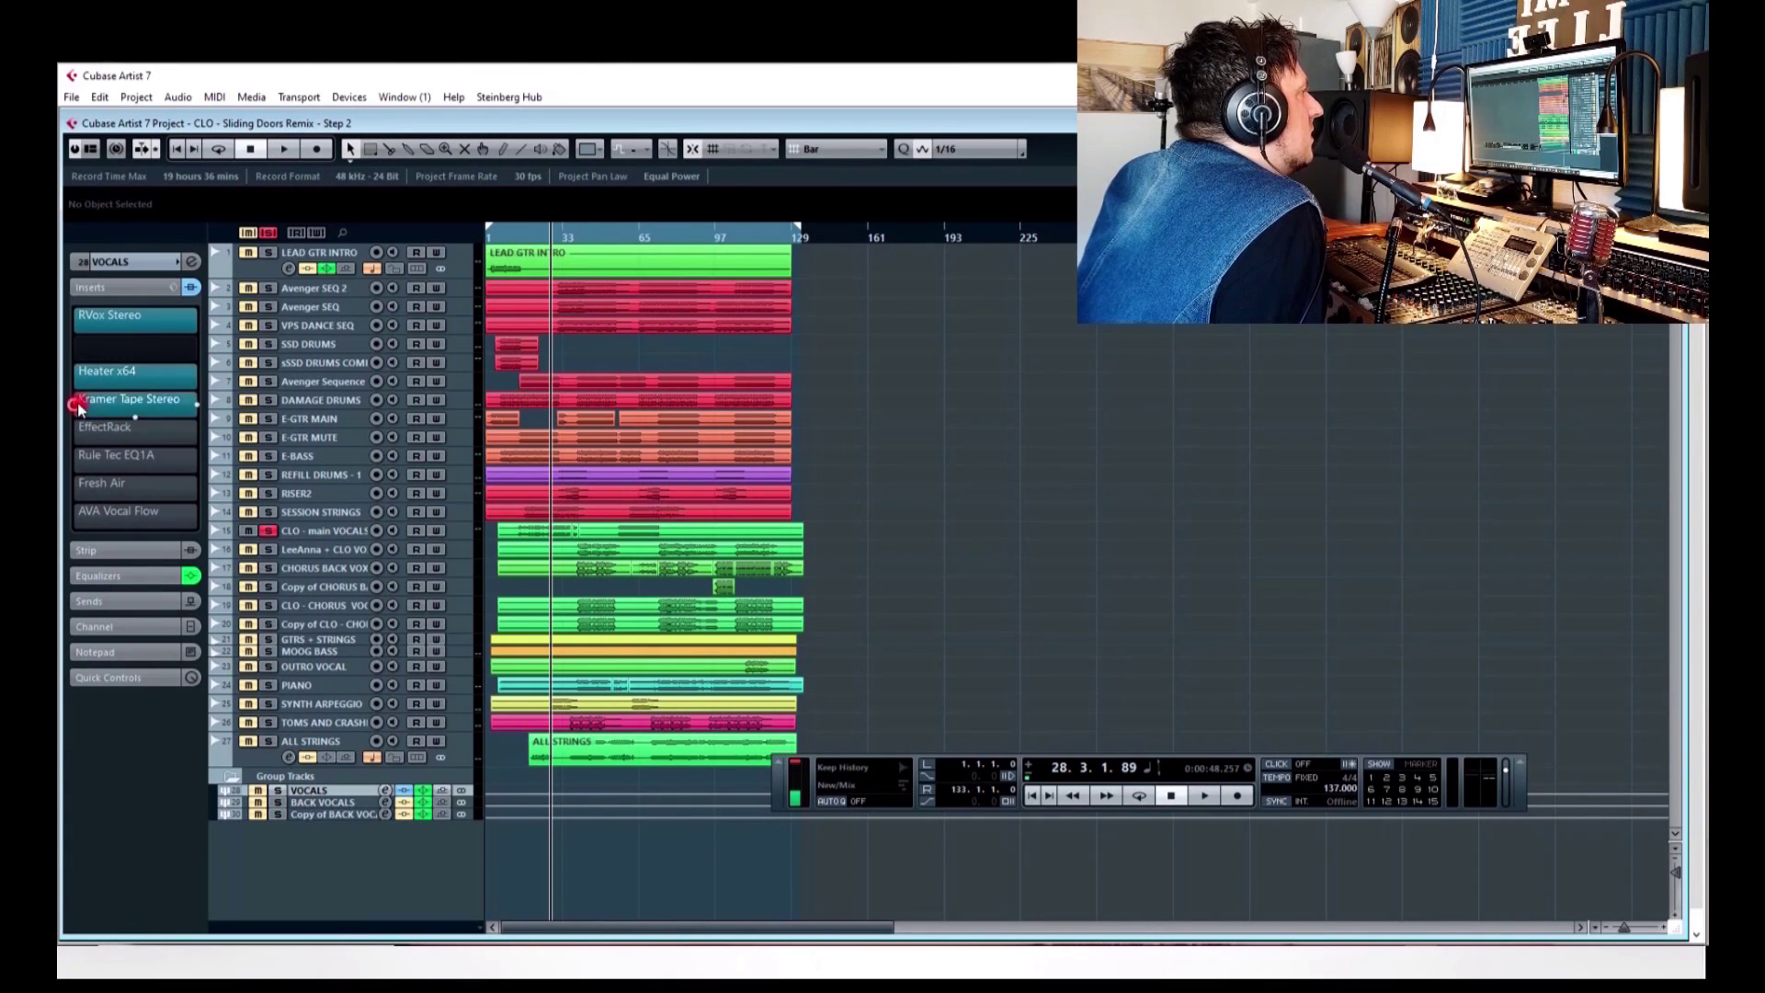
click(78, 430)
click(82, 454)
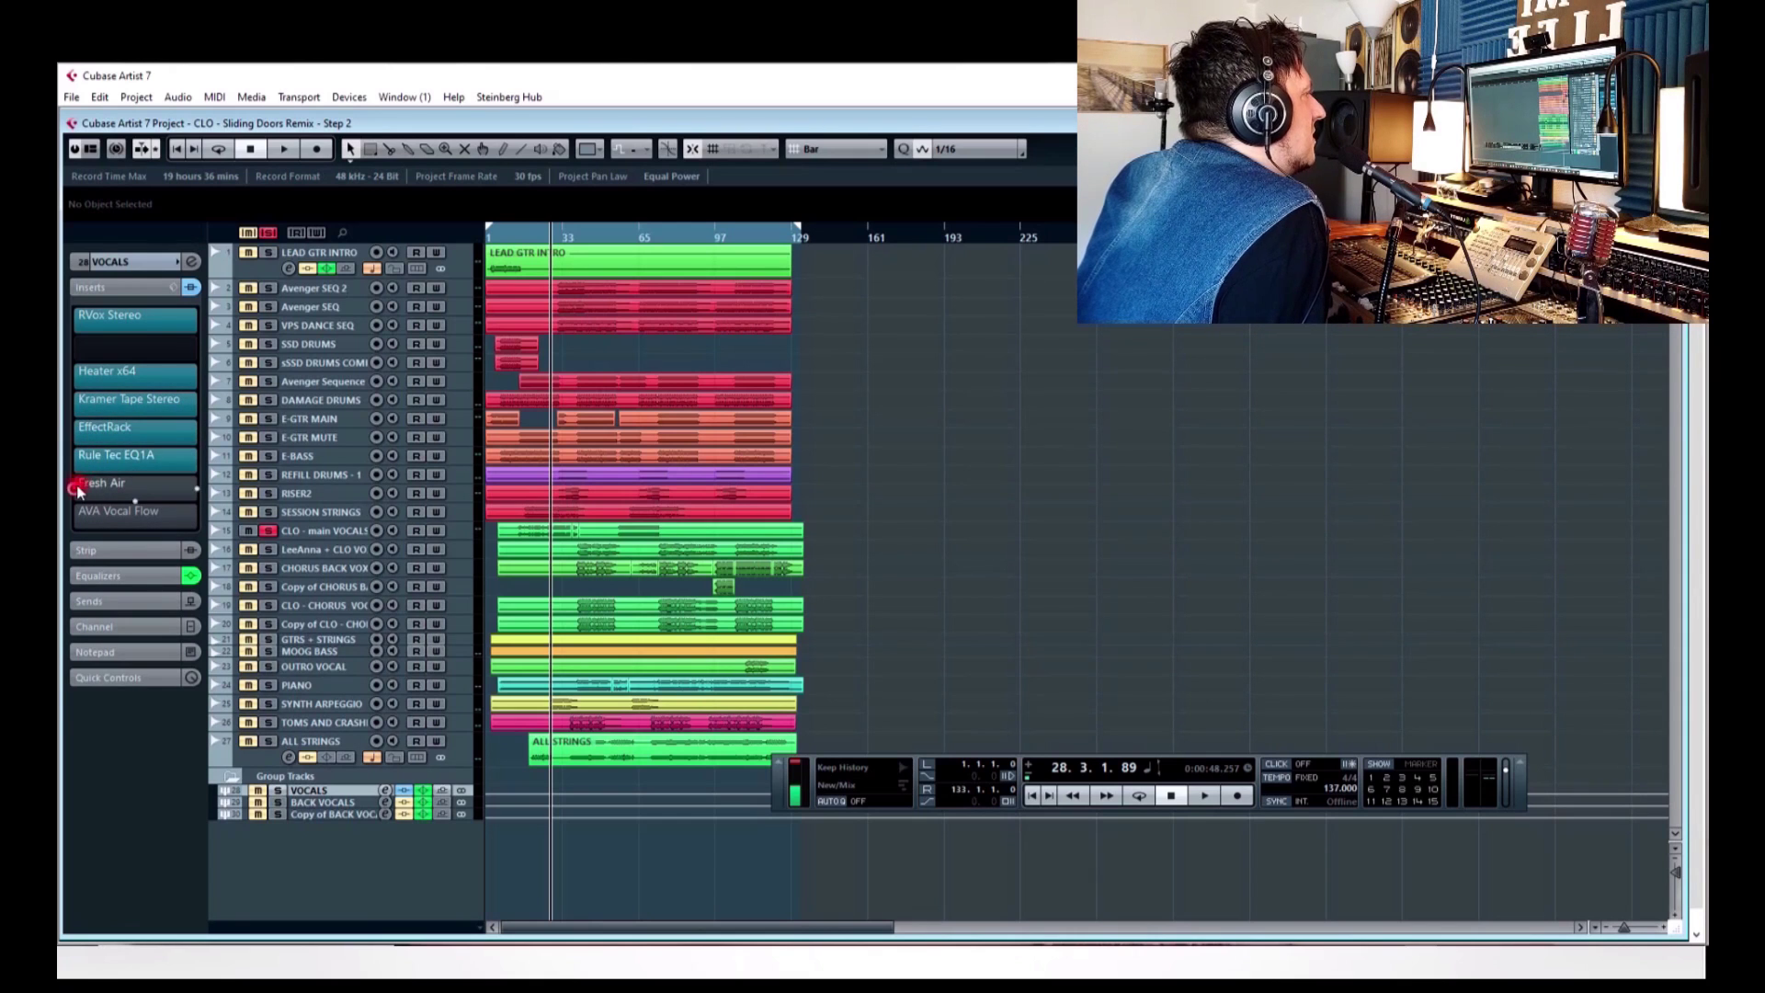
click(77, 485)
click(77, 515)
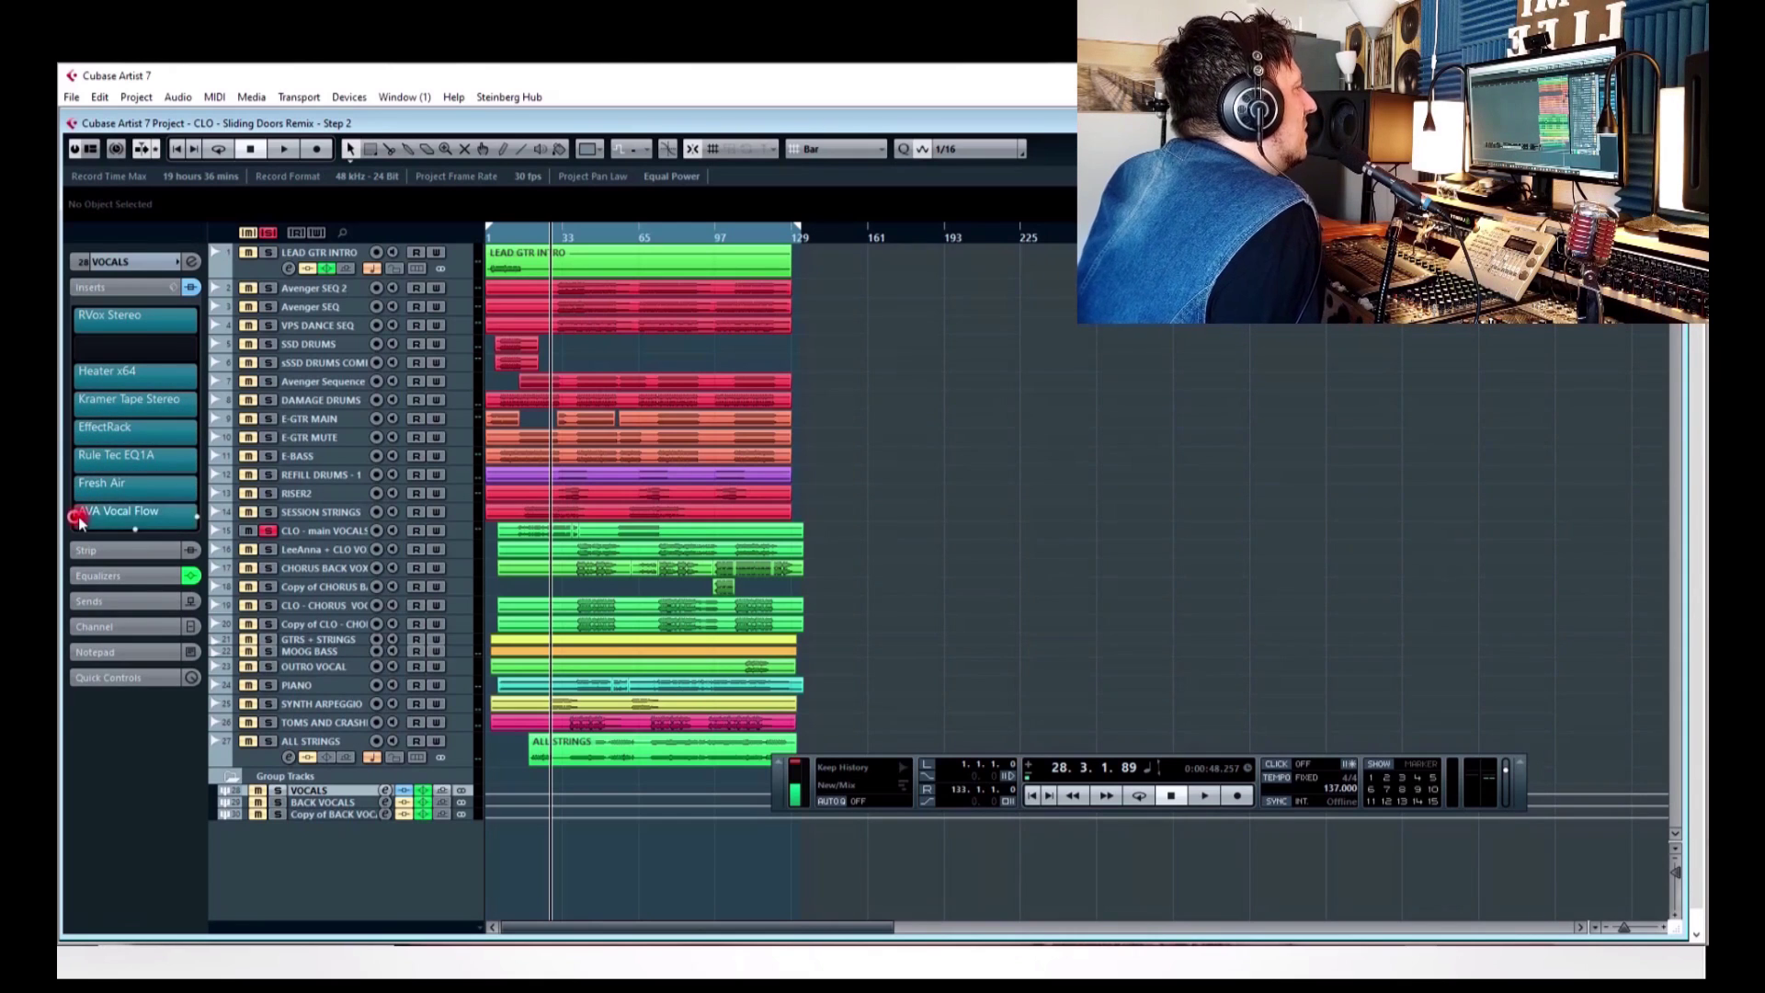
click(286, 378)
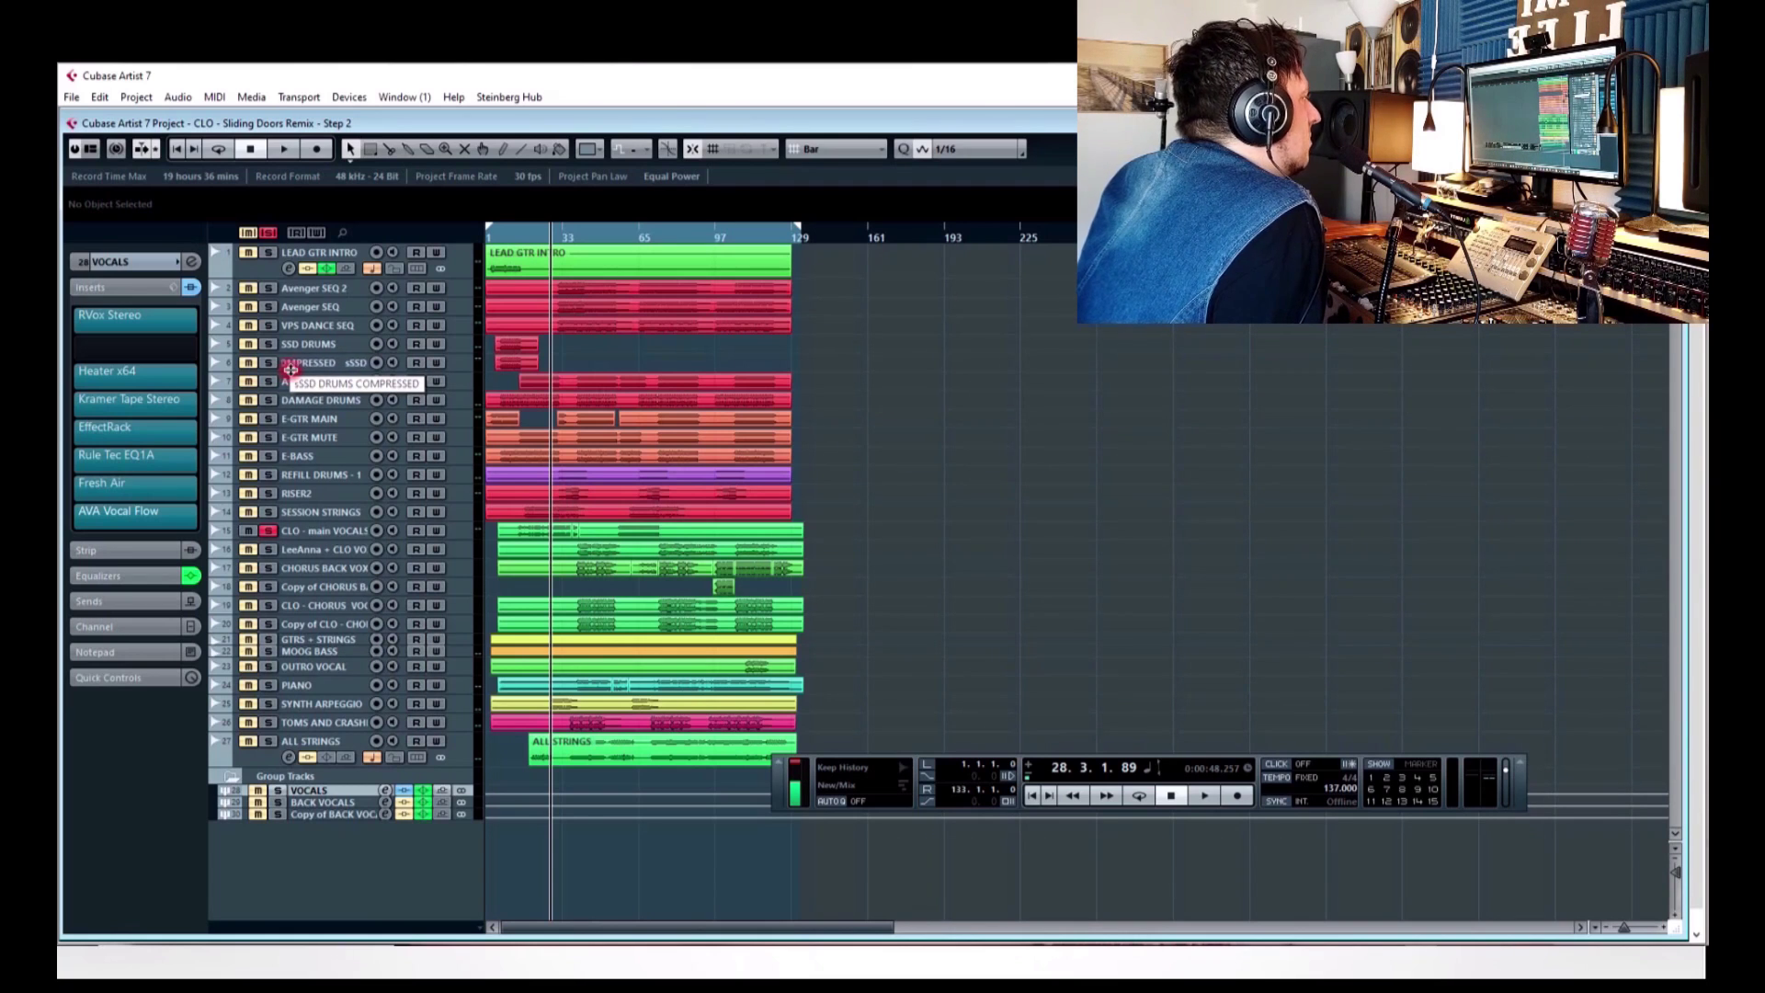
key(Home)
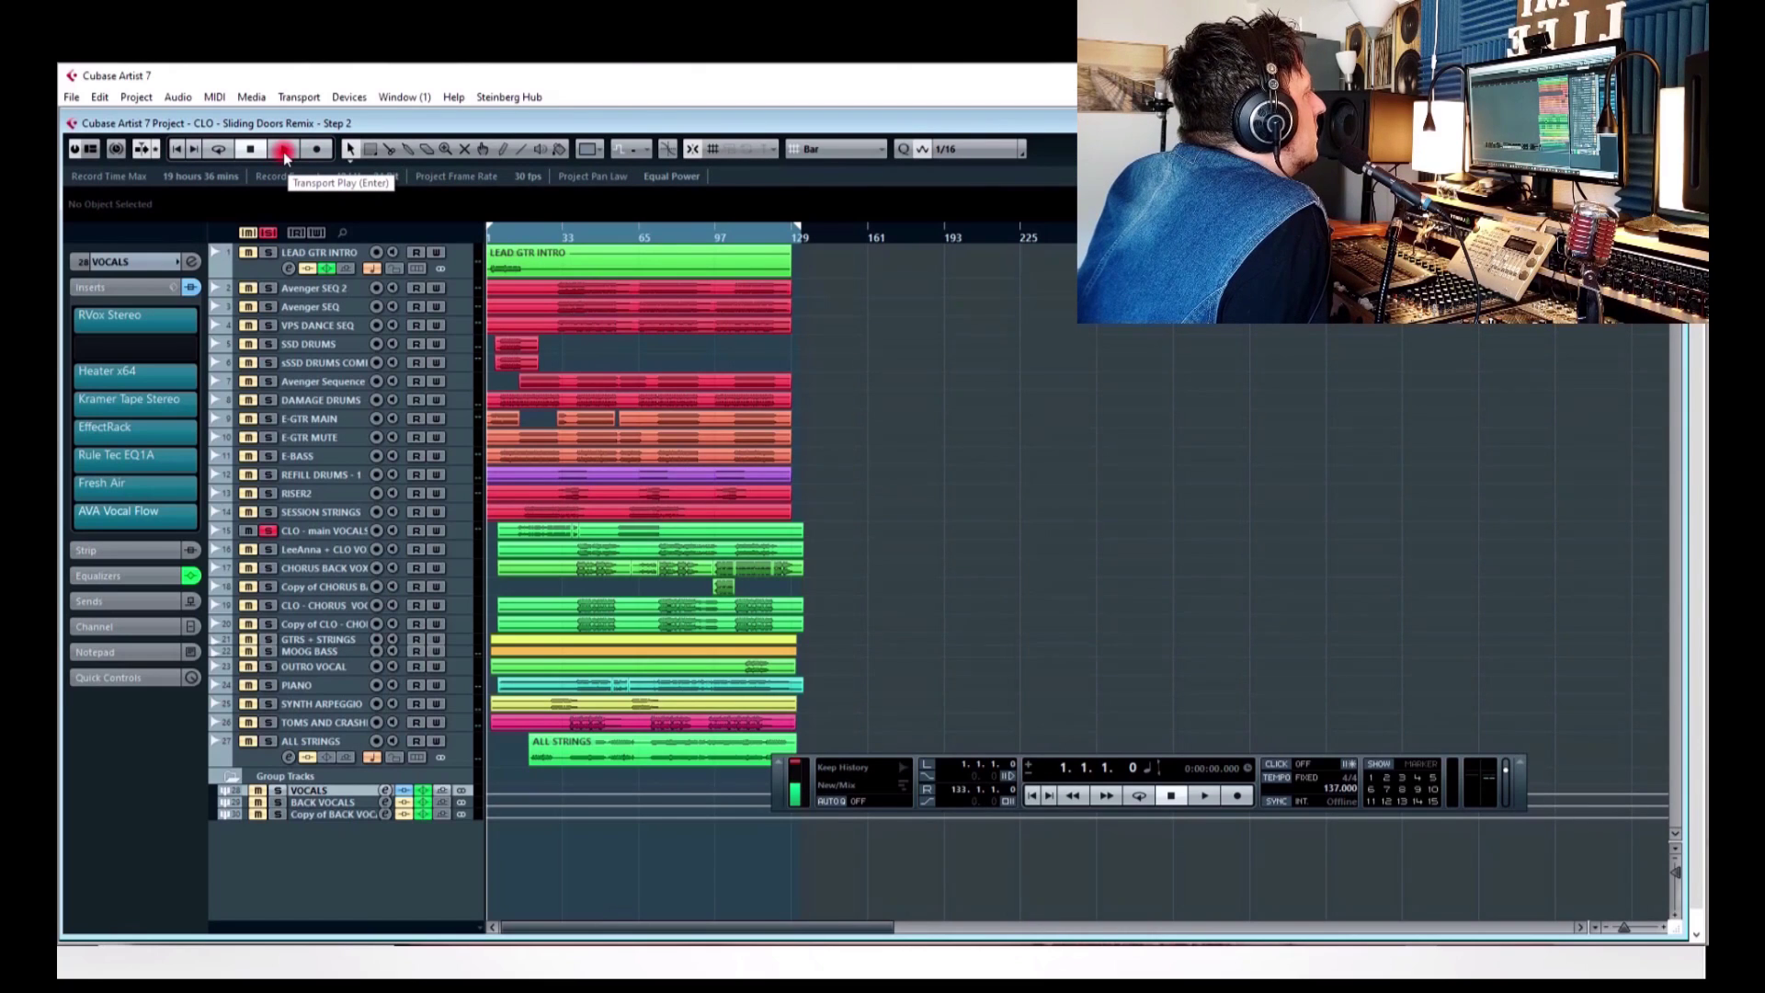
- Review the RVox Stereo and Heater x64 inserts of the VOCALS group one after the other, closing each window
click(147, 321)
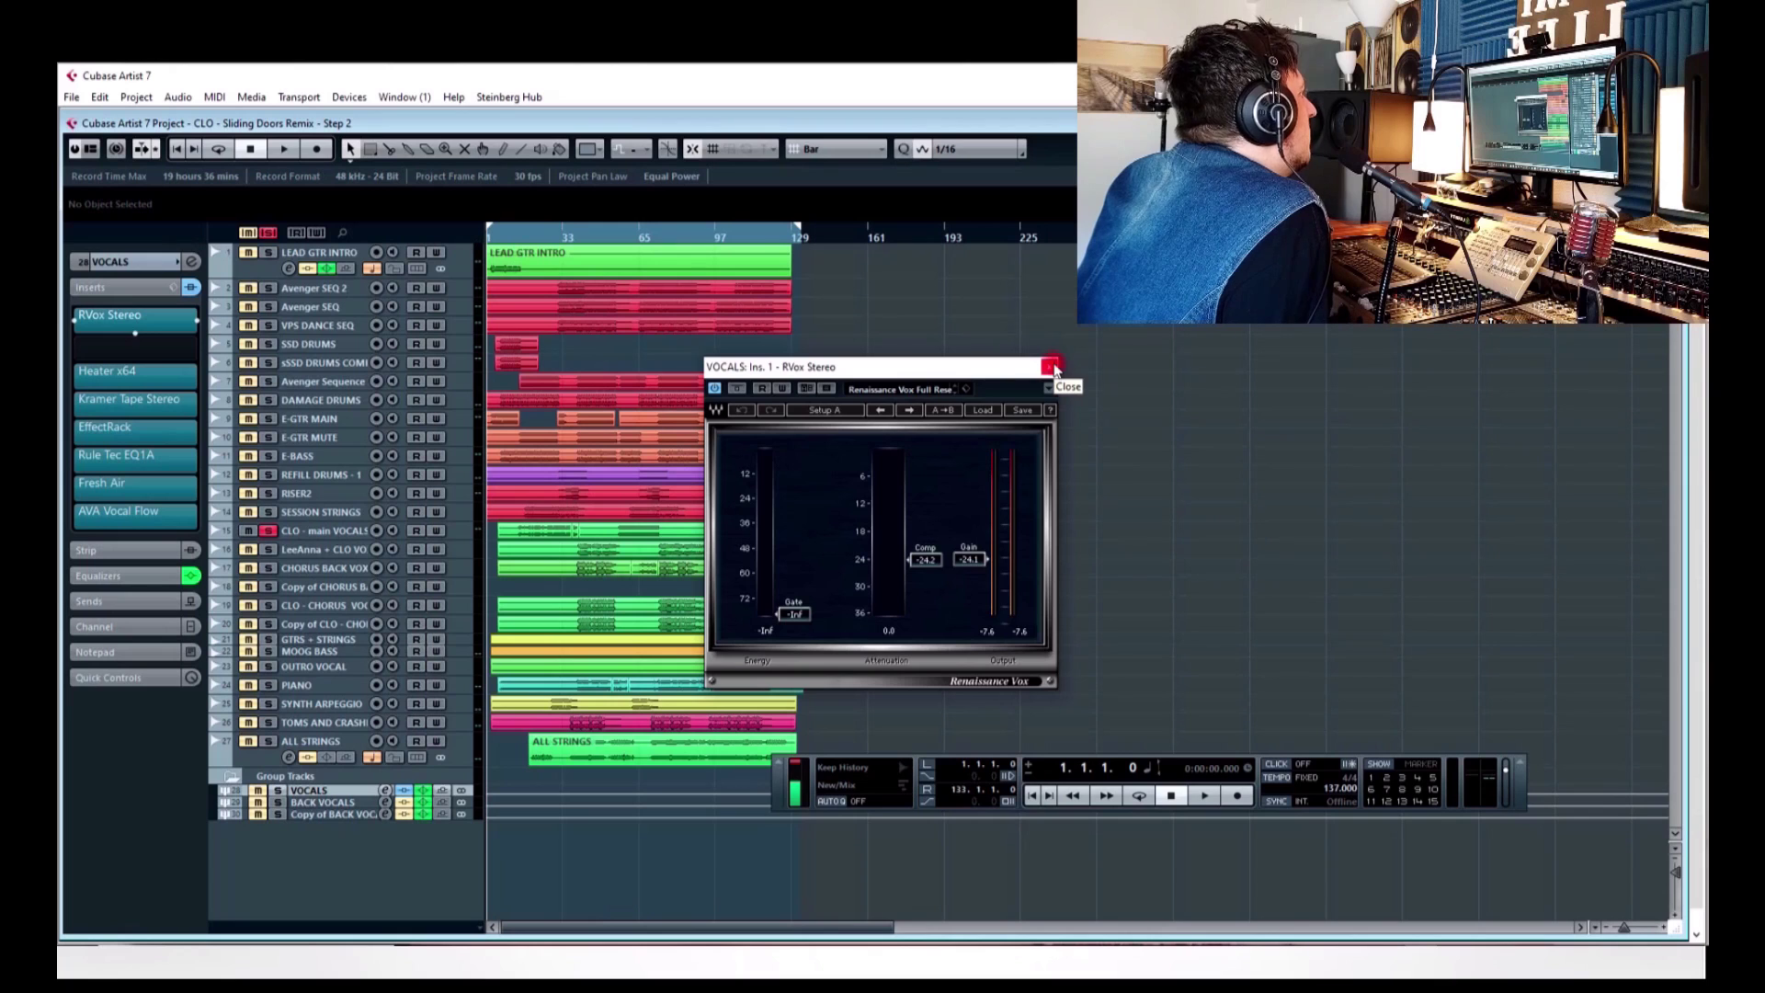
click(1052, 368)
click(151, 382)
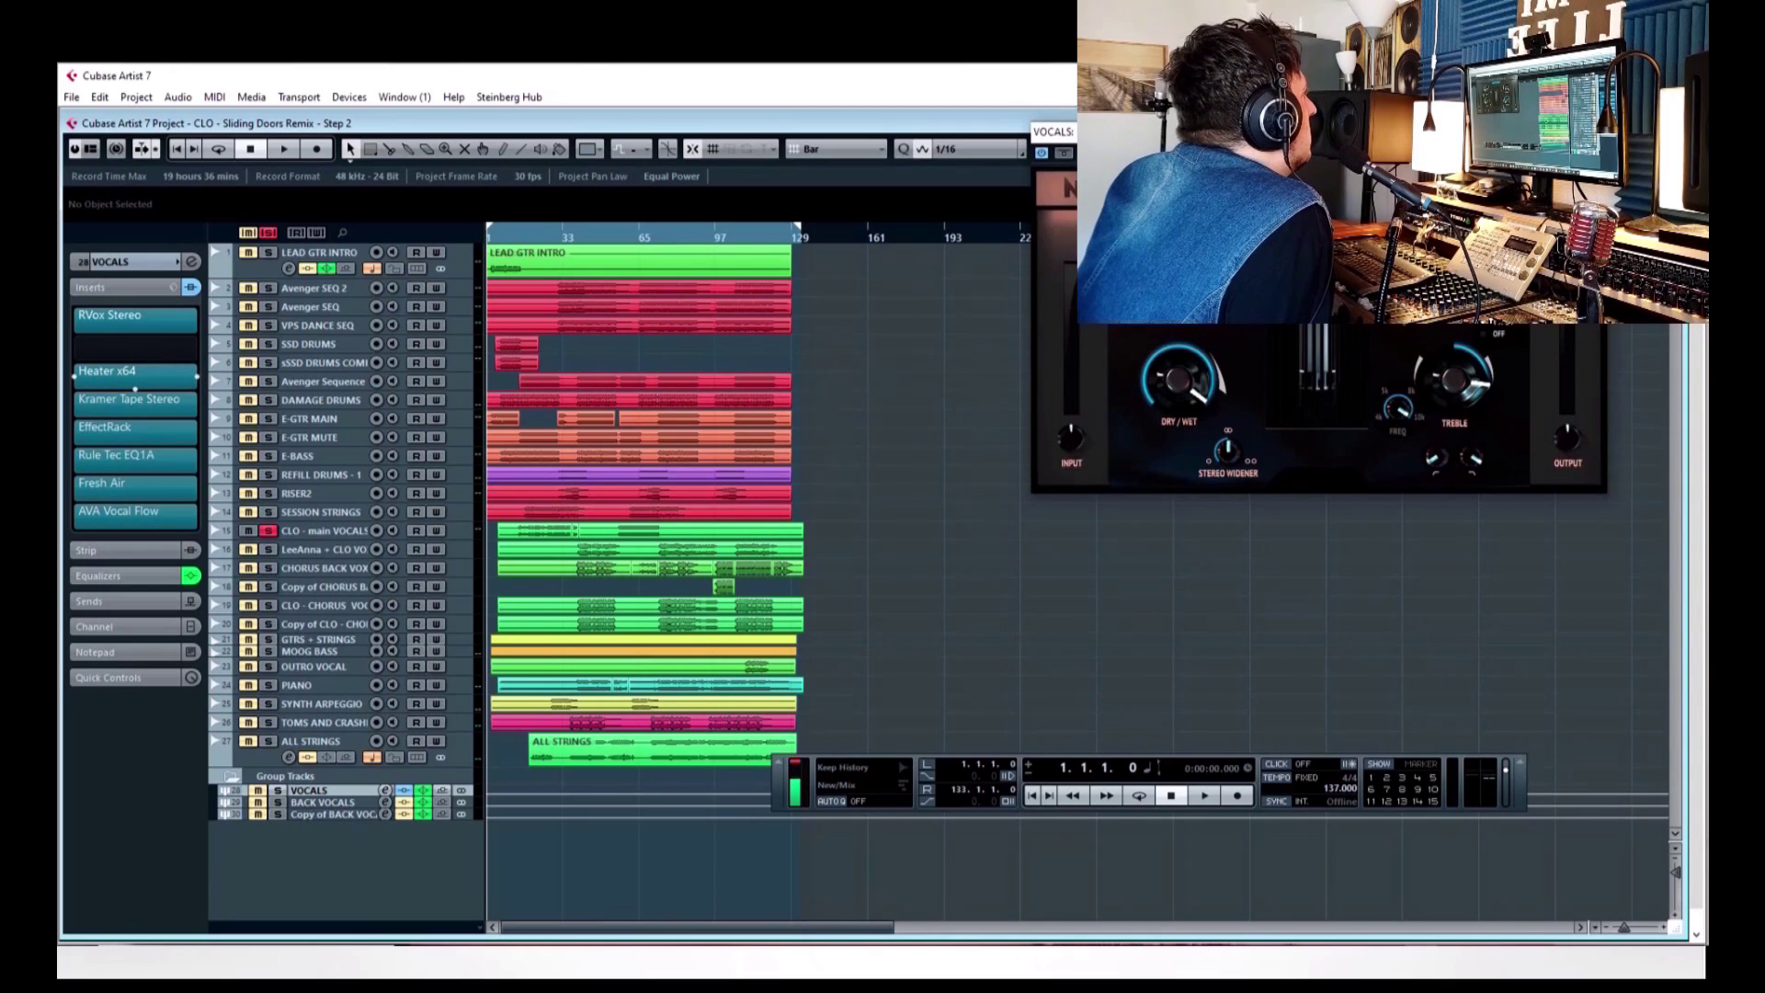
drag(1287, 132, 732, 231)
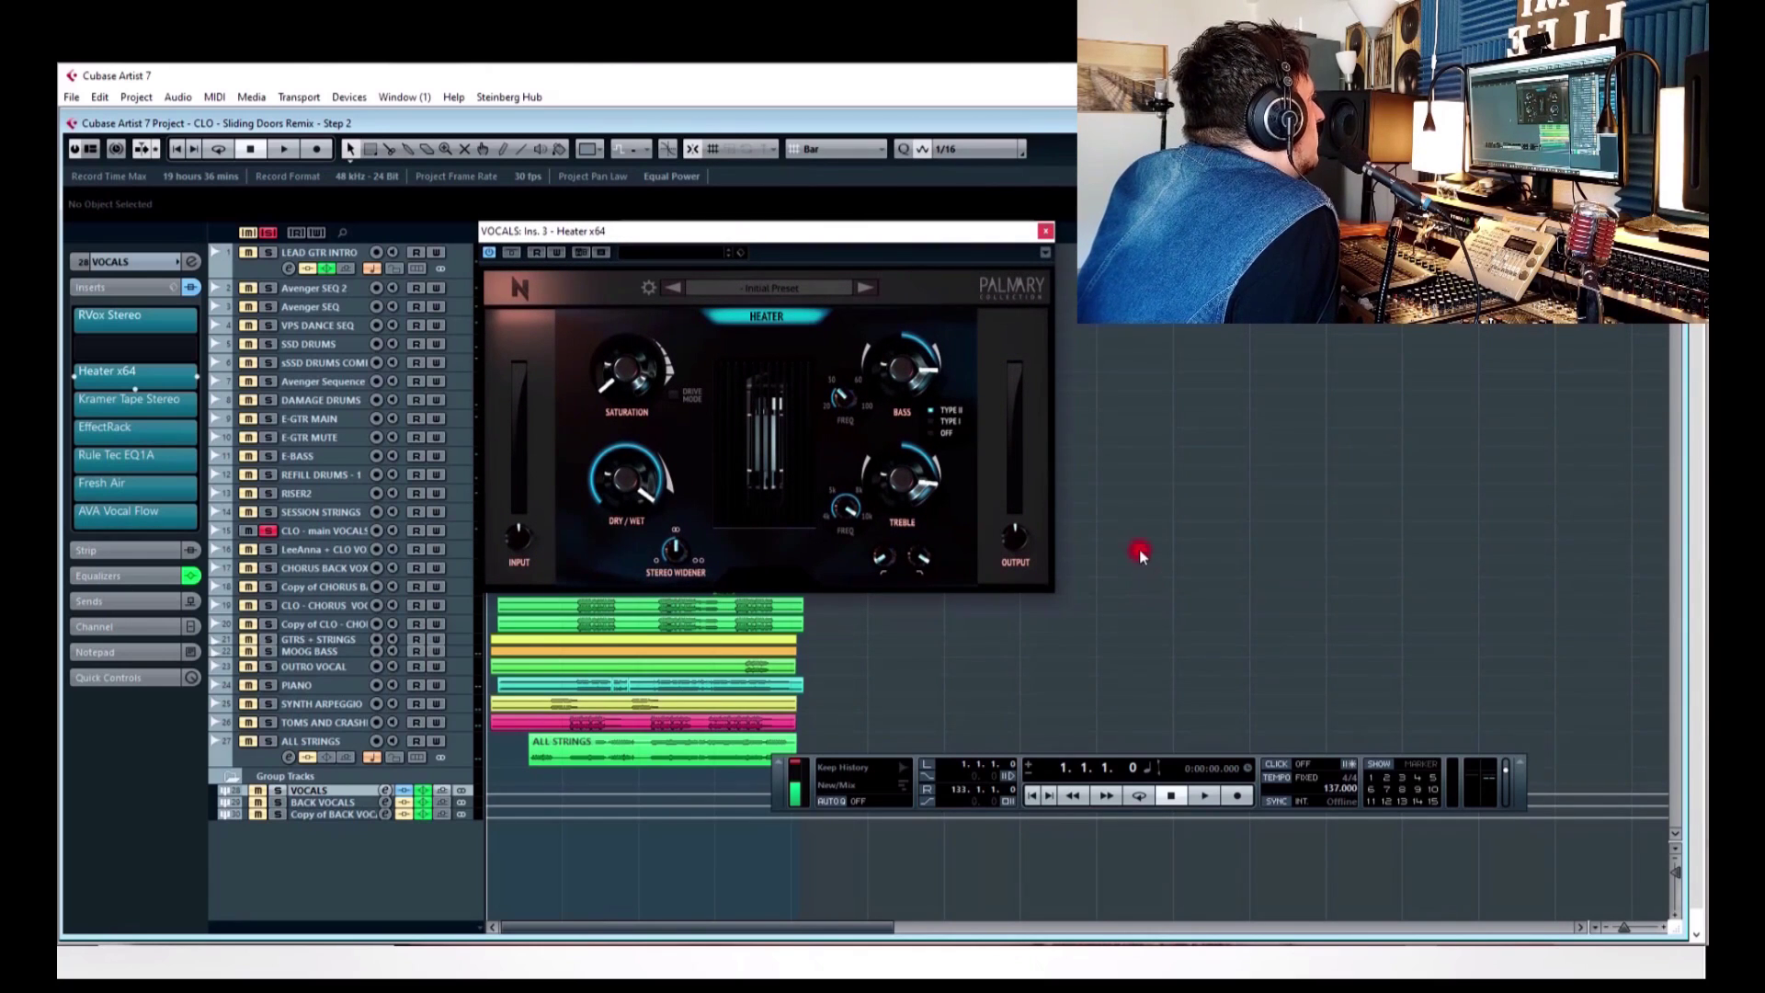
click(1046, 230)
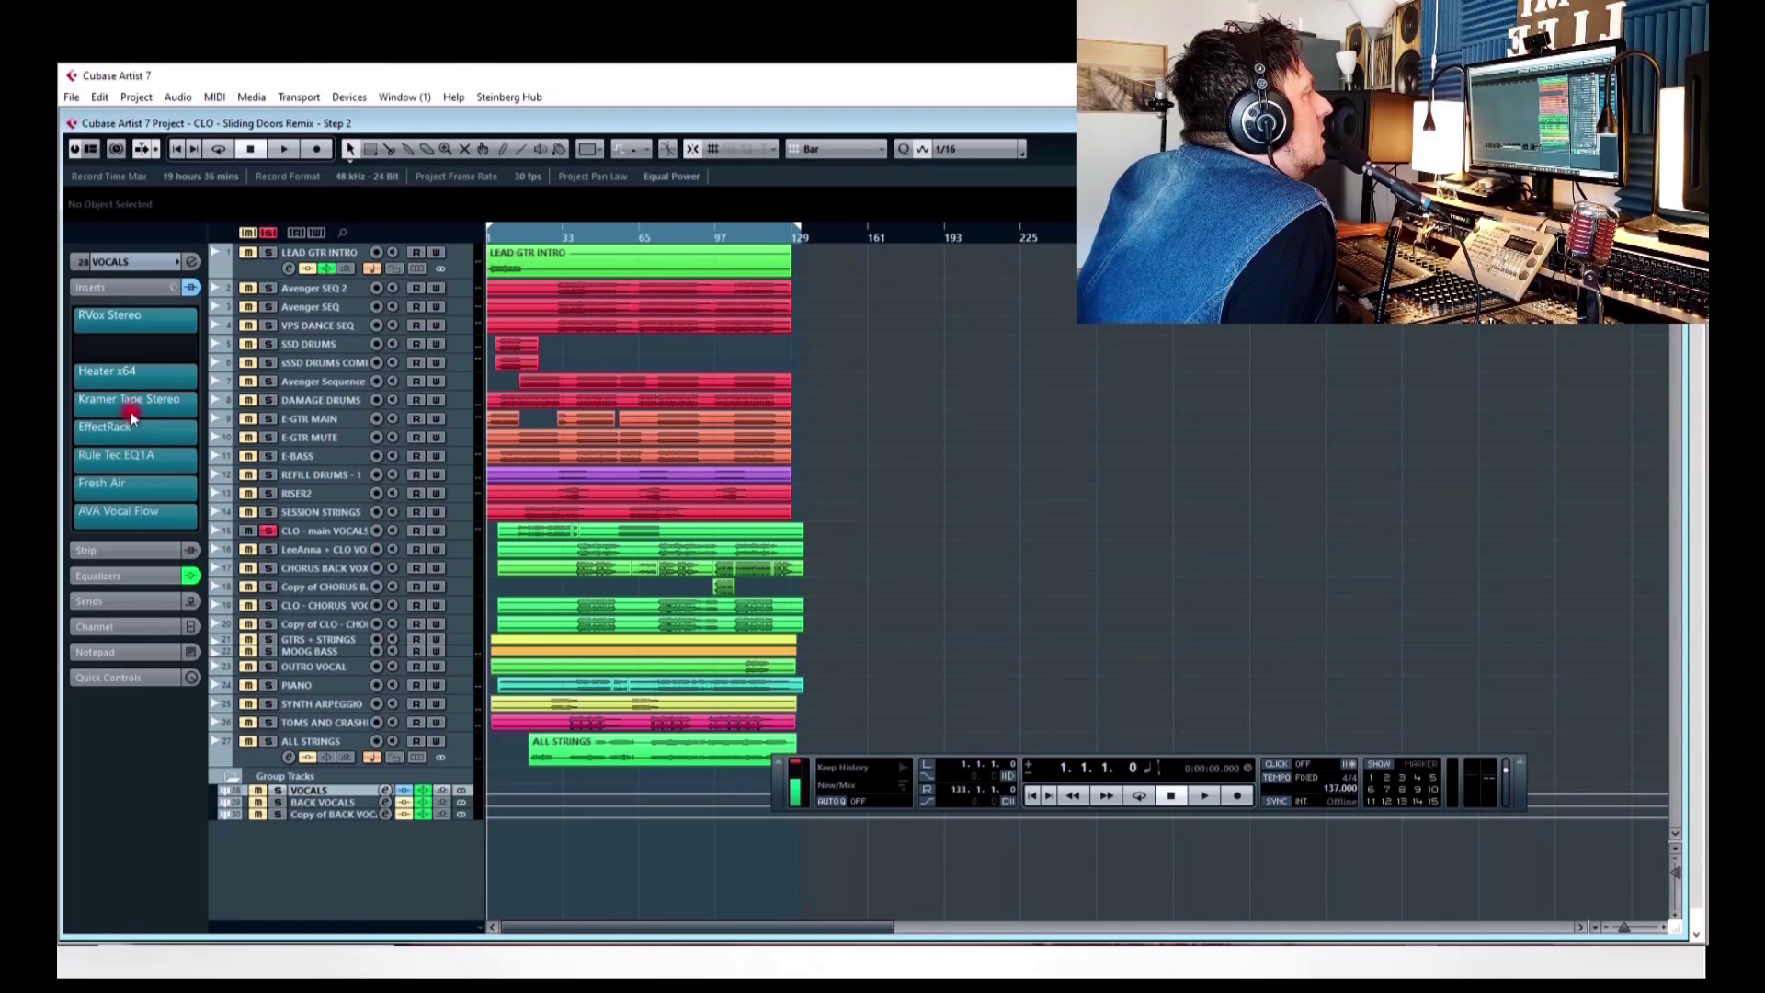
- Open the group's Kramer Tape Stereo insert, move it into full view to examine its settings, and close it
click(165, 401)
drag(505, 549, 881, 257)
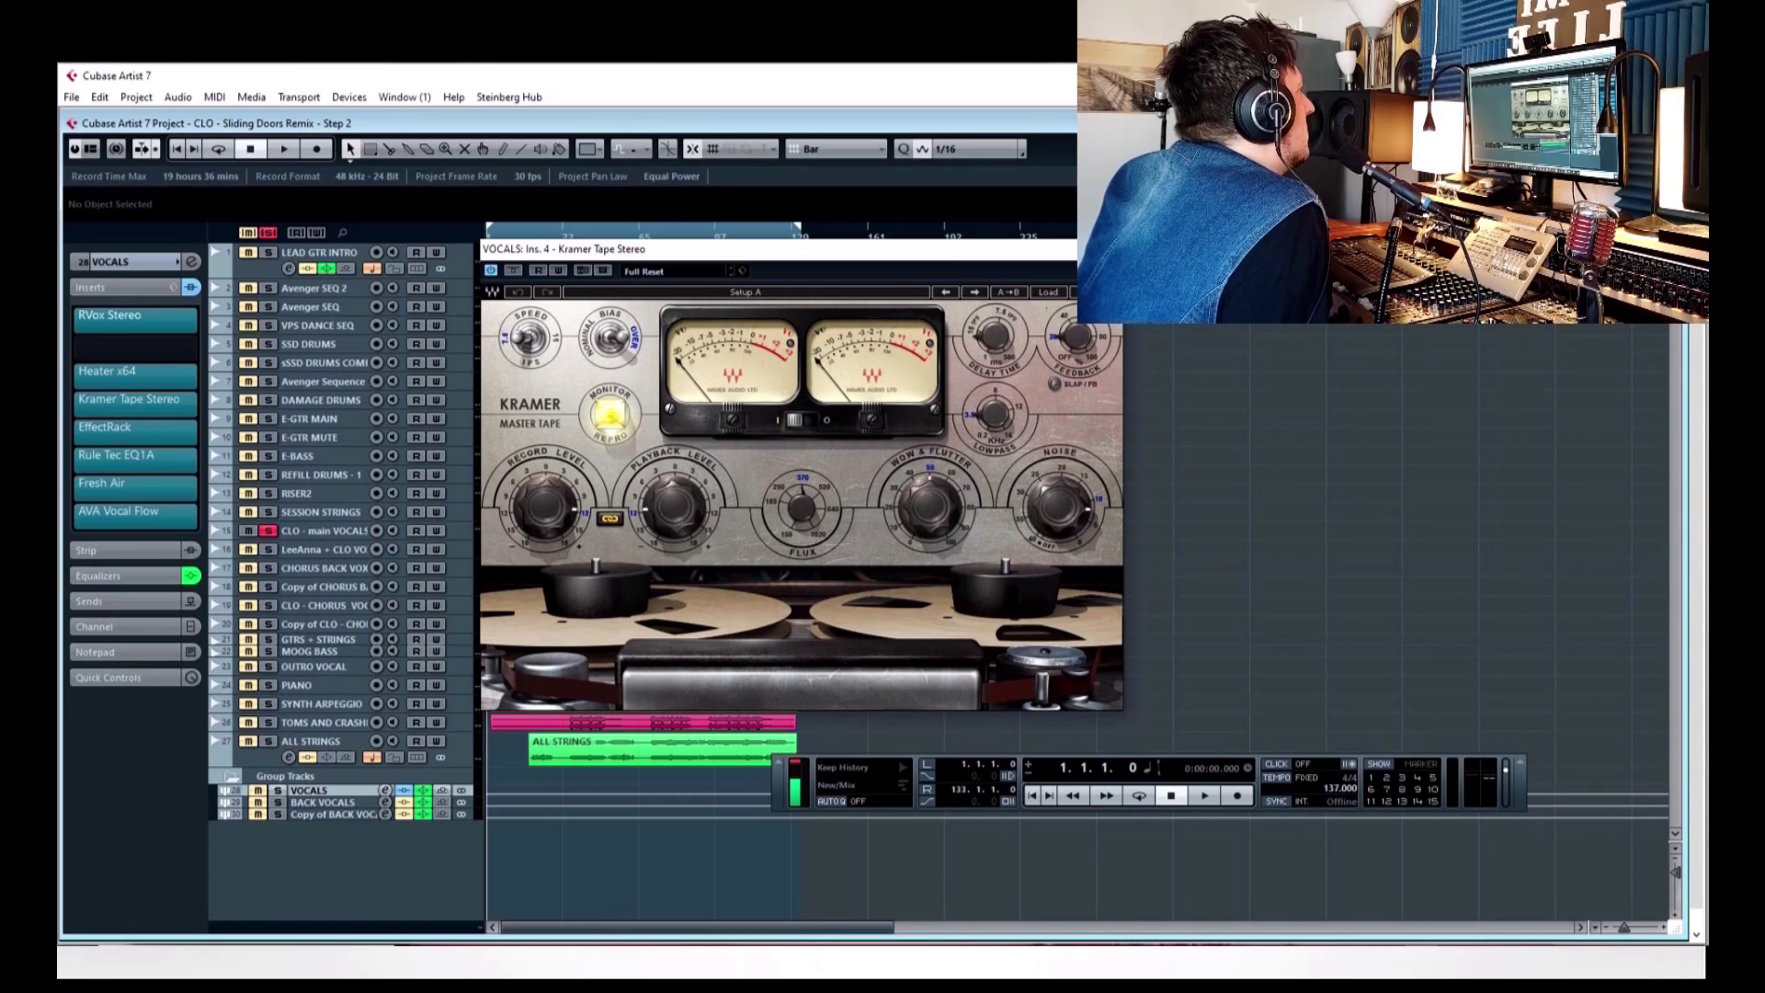
click(142, 455)
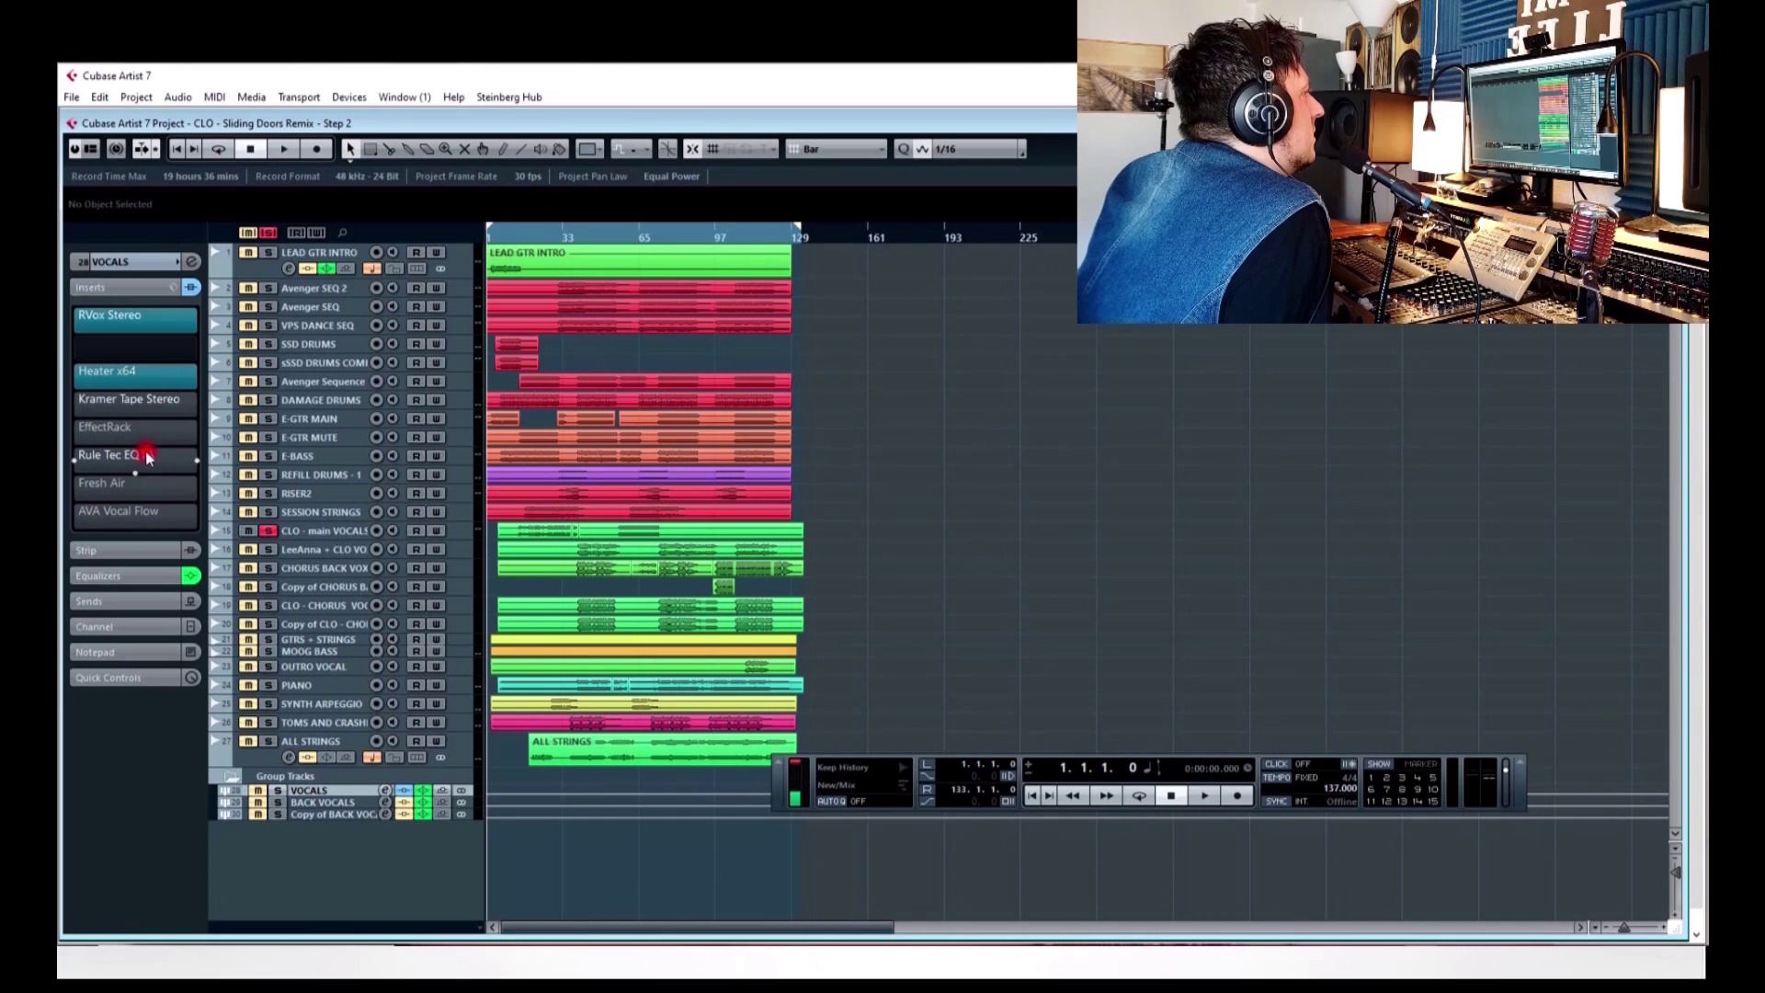
- Open EffectRack on the VOCALS group, examine its Decapitator, MicroShift and EchoBoy modules, and close it
click(169, 429)
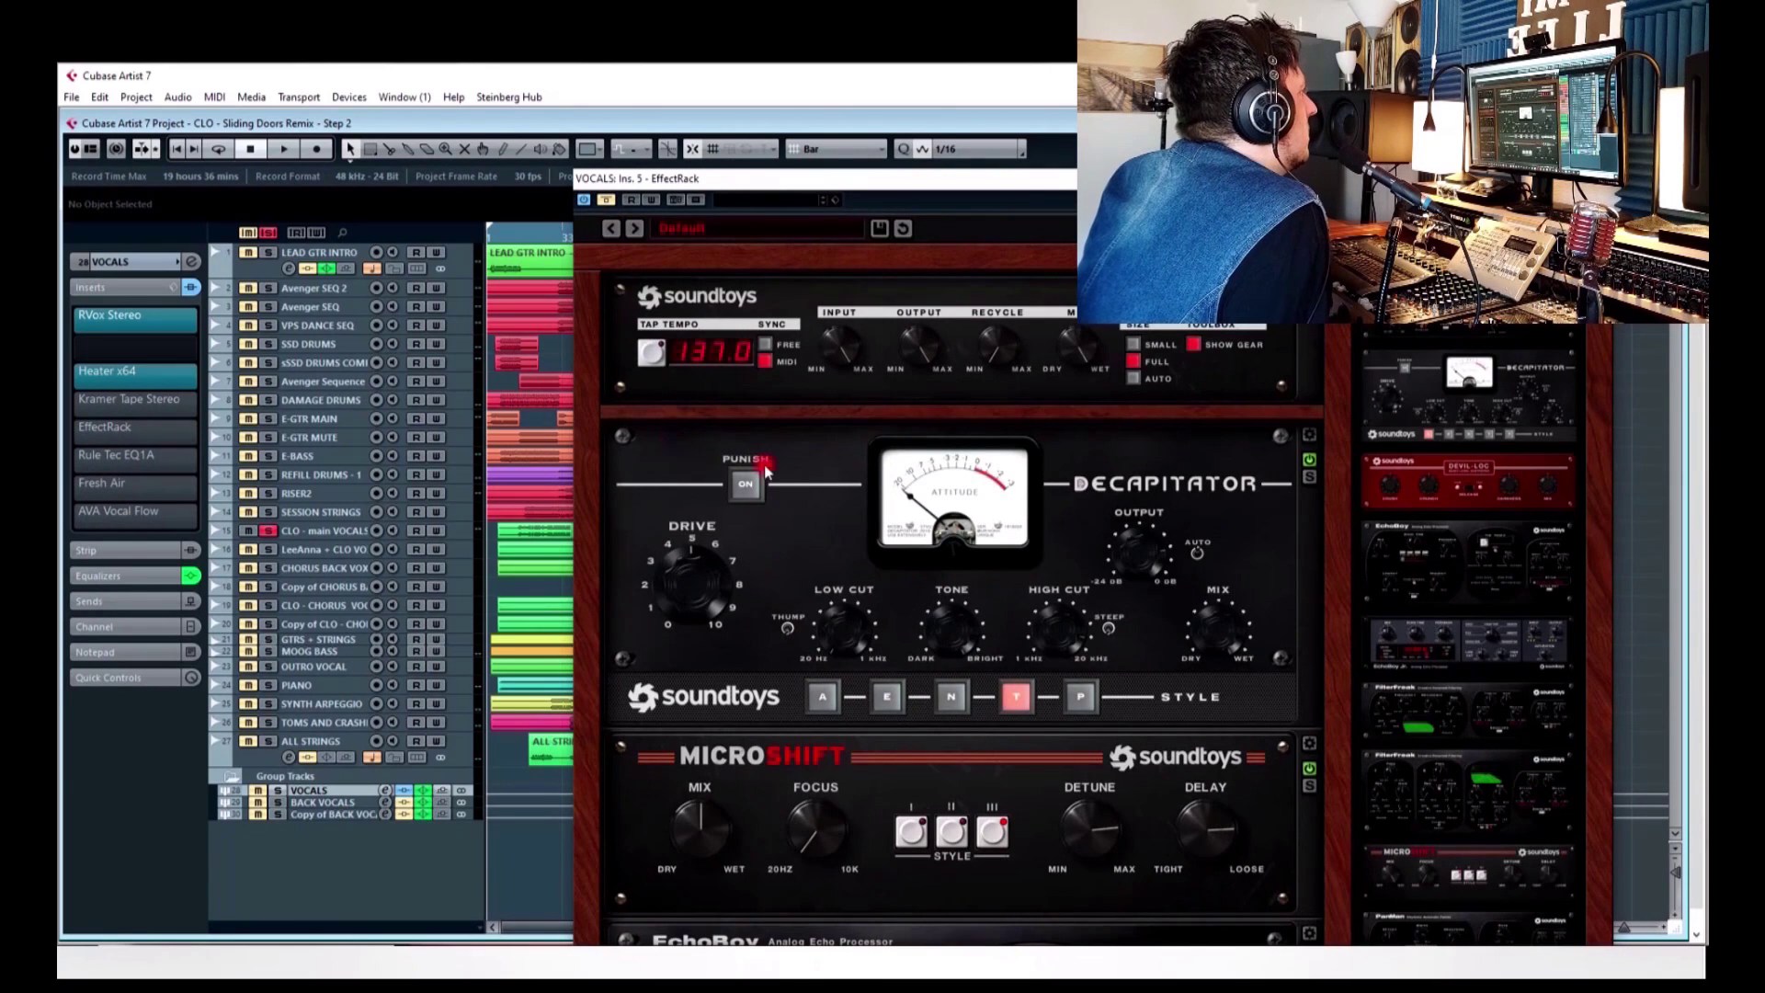
scroll(1059, 593, down, 3)
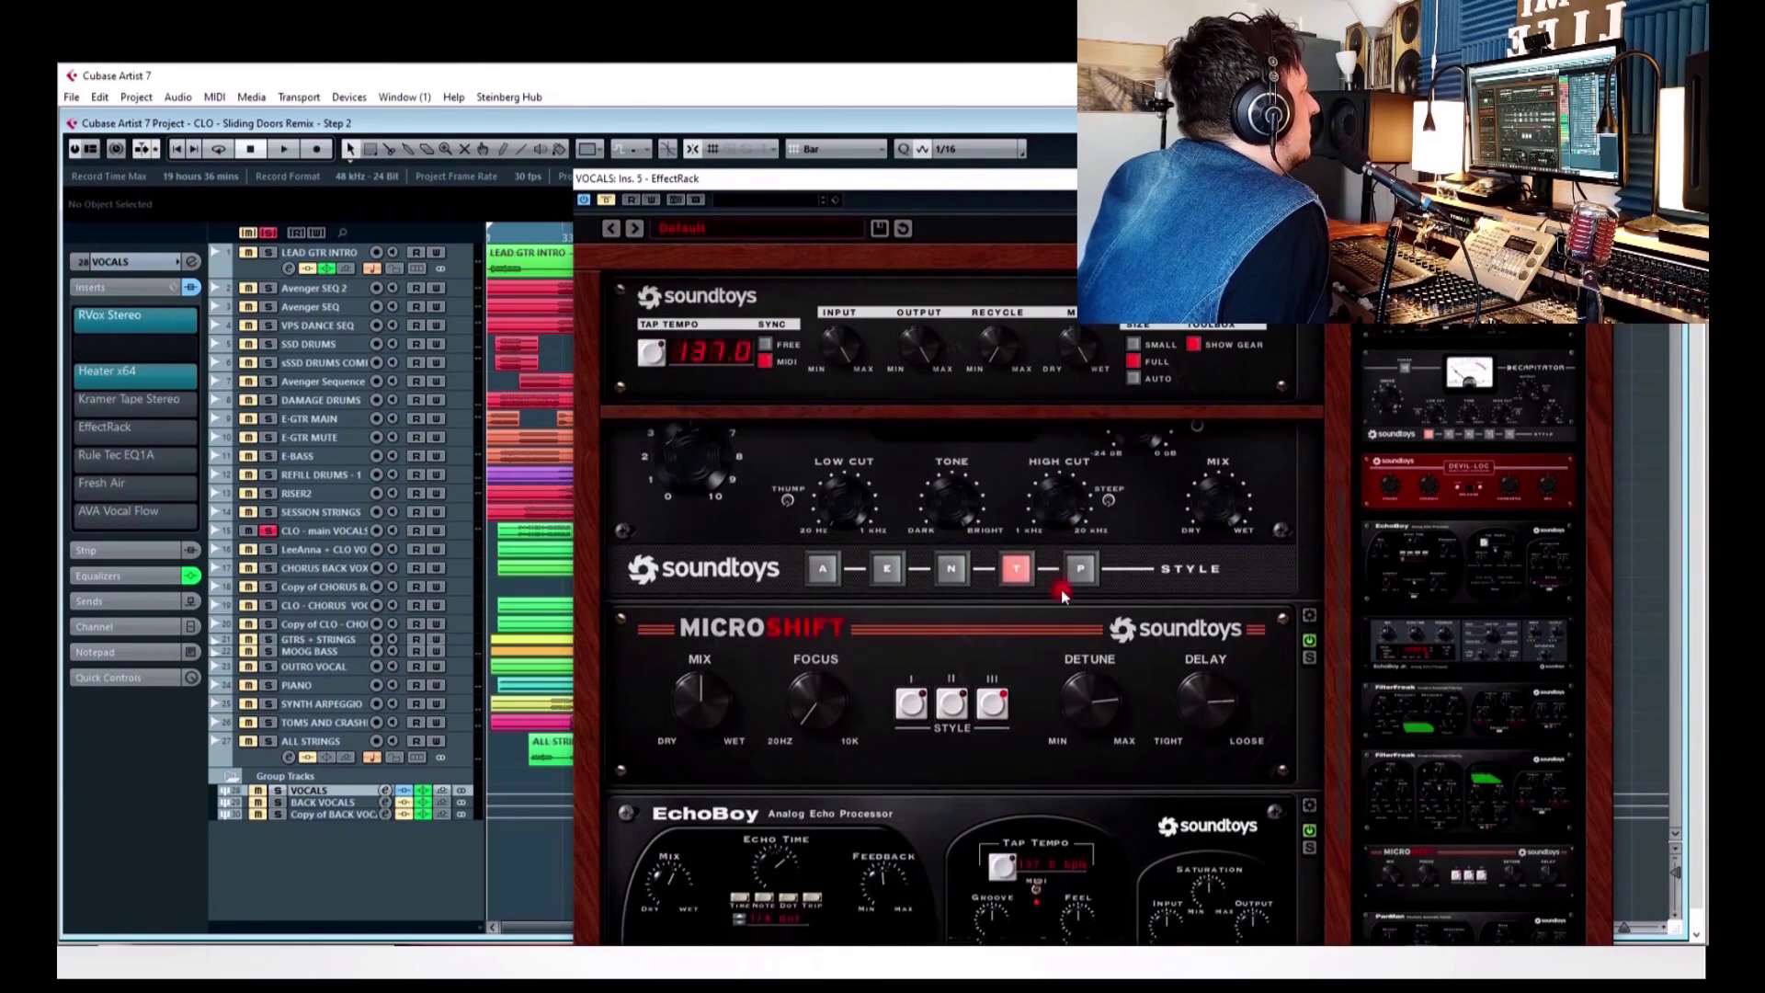
scroll(1062, 596, down, 4)
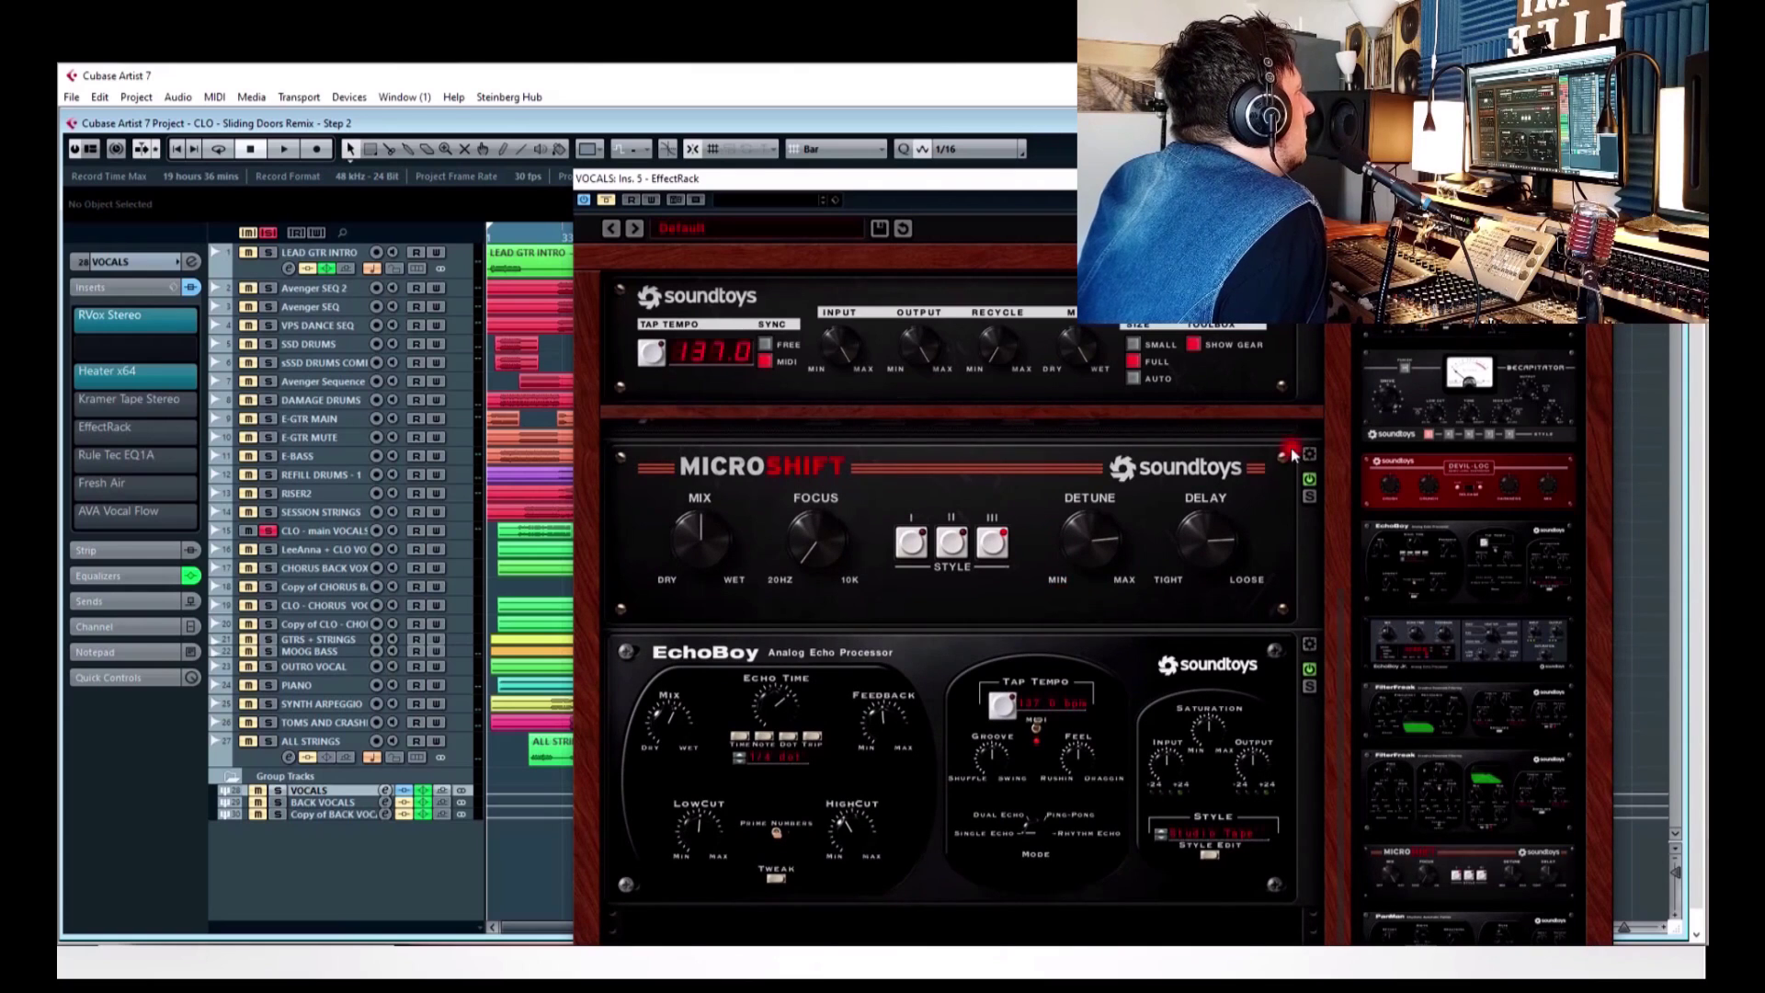
scroll(1195, 457, up, 7)
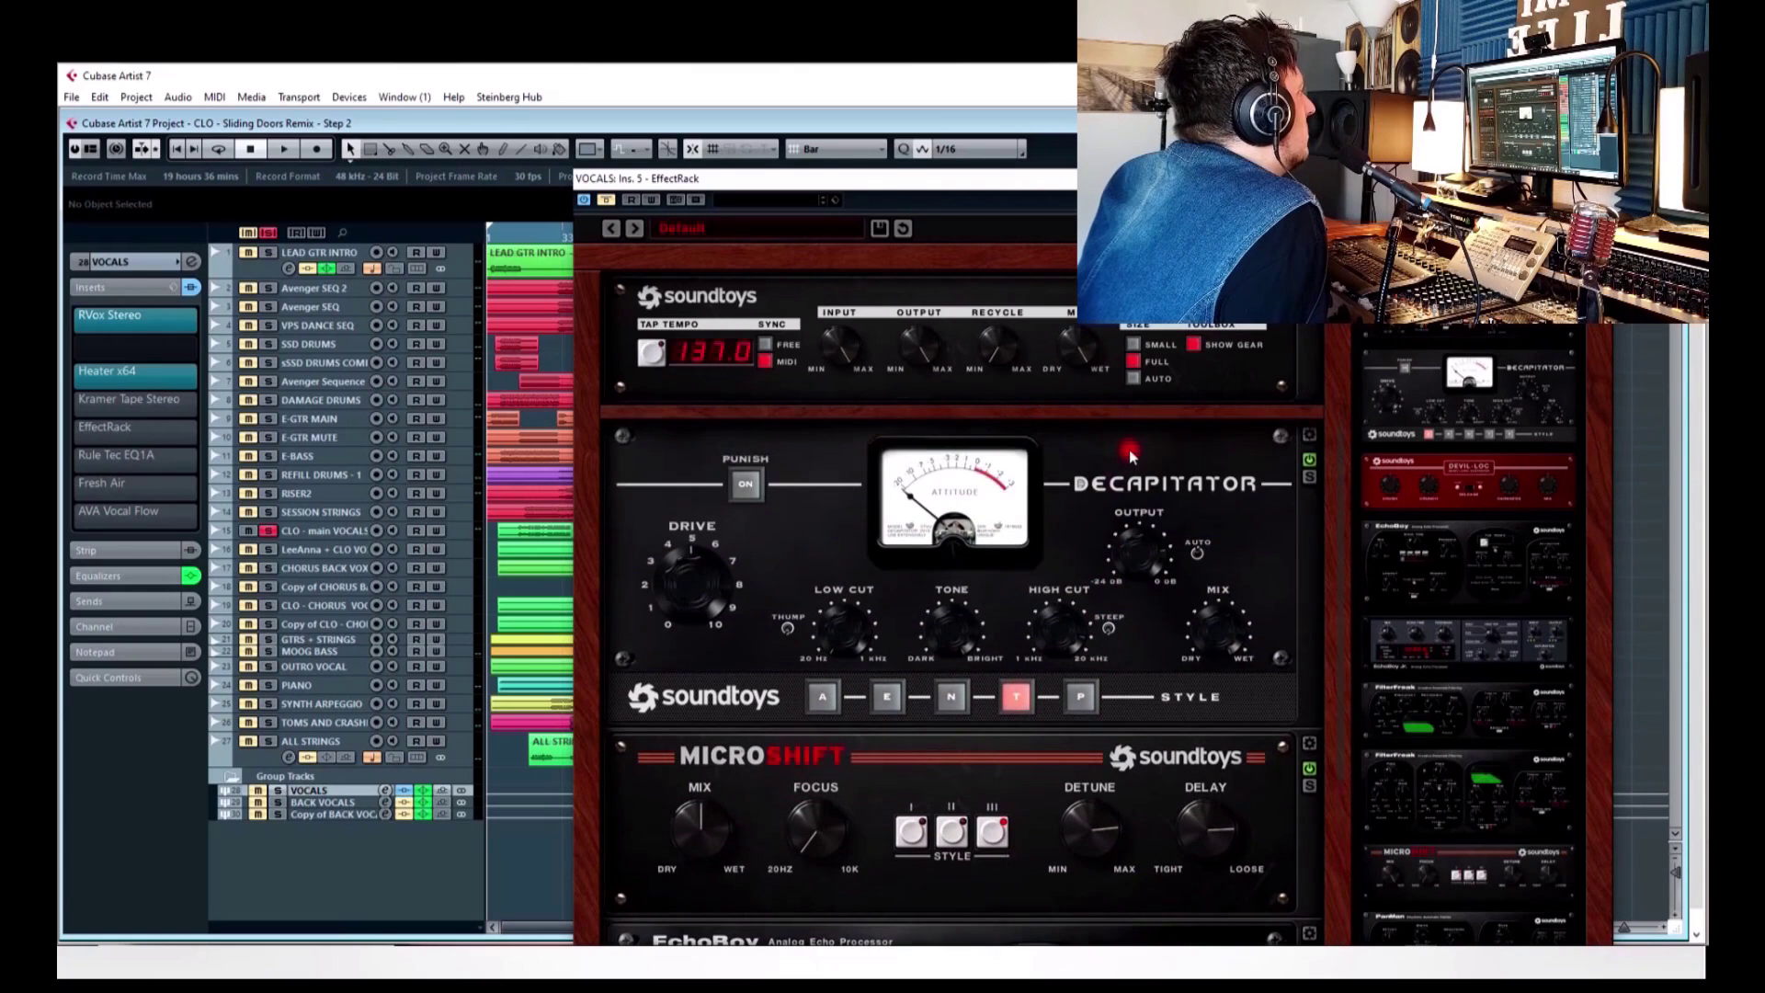
drag(1379, 178, 1157, 76)
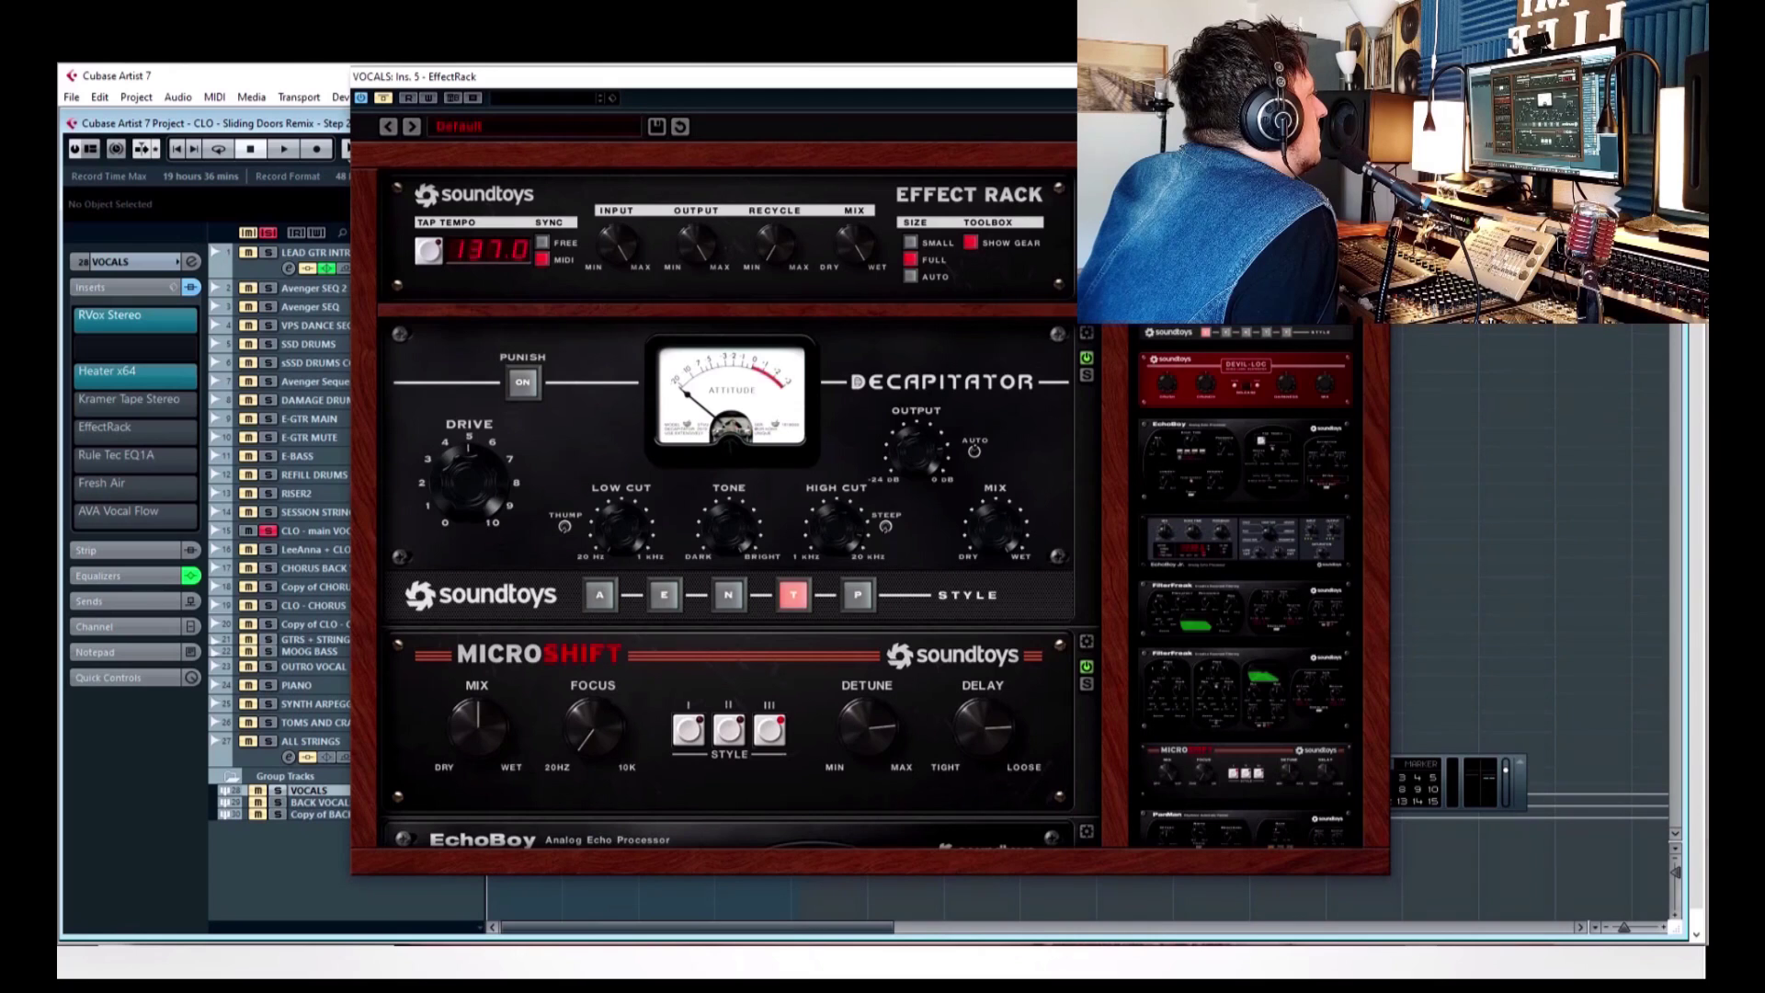
click(1376, 77)
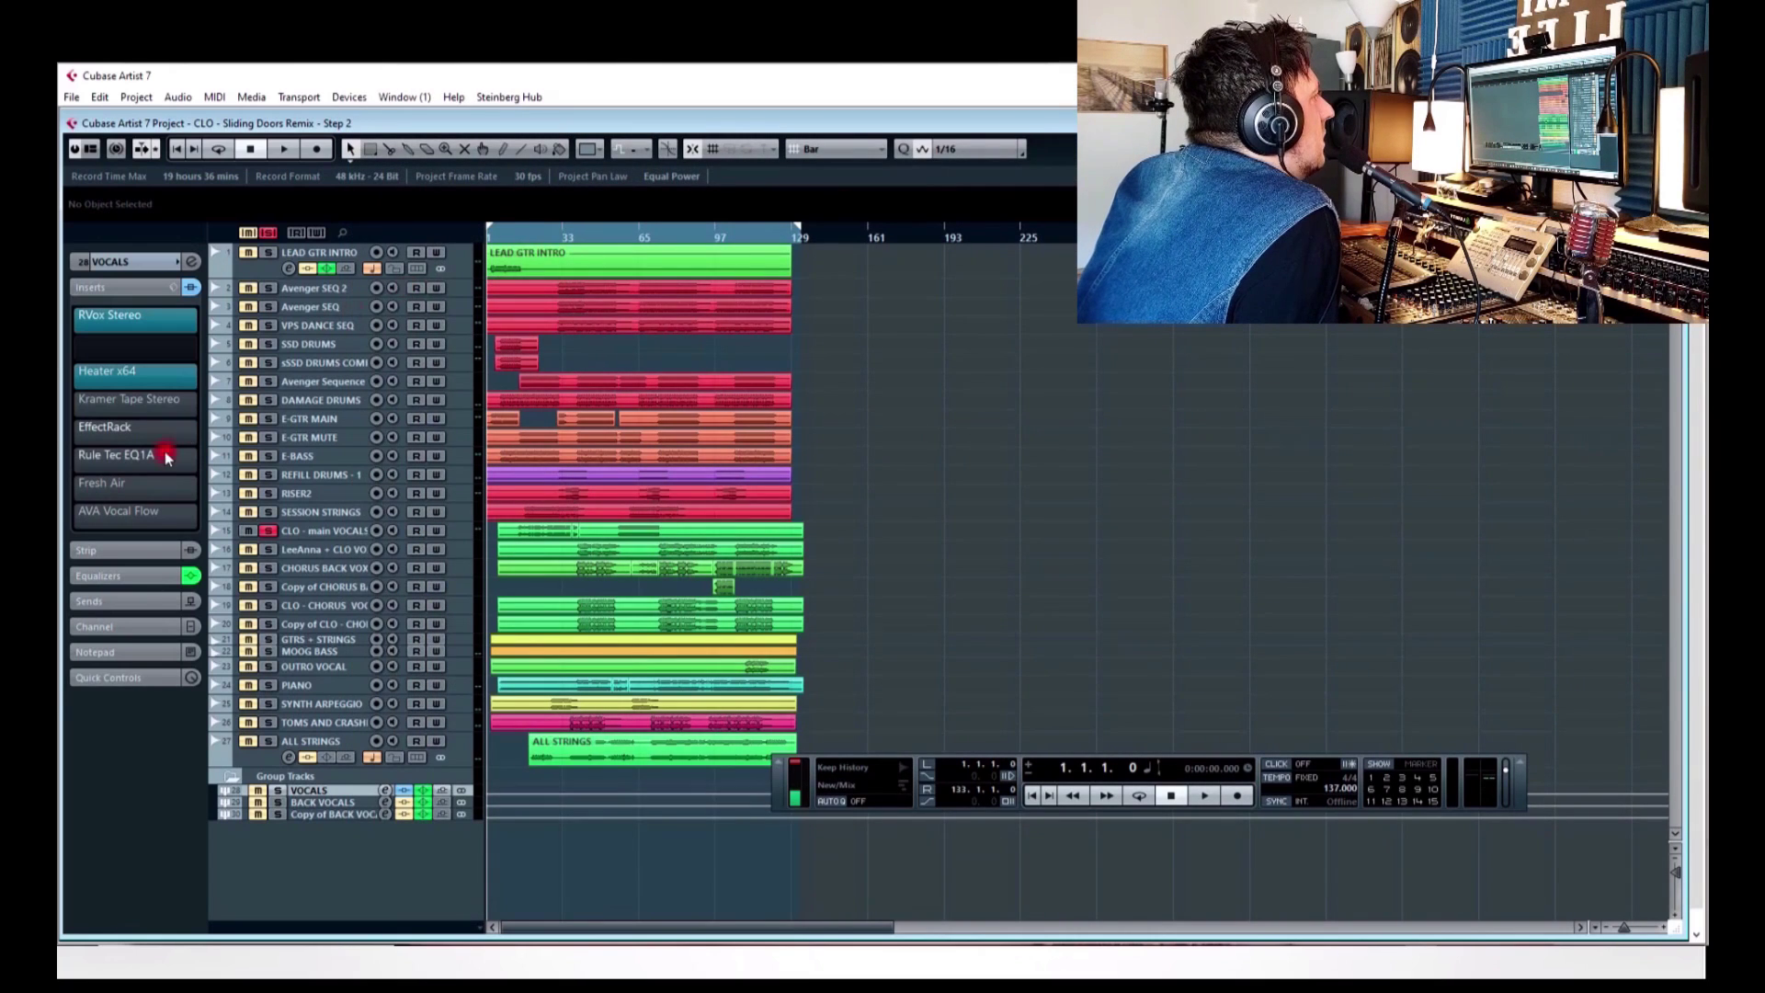
- Open Rule Tec EQ1A and Fresh Air from the VOCALS group in turn, moving each window to examine its settings
click(127, 457)
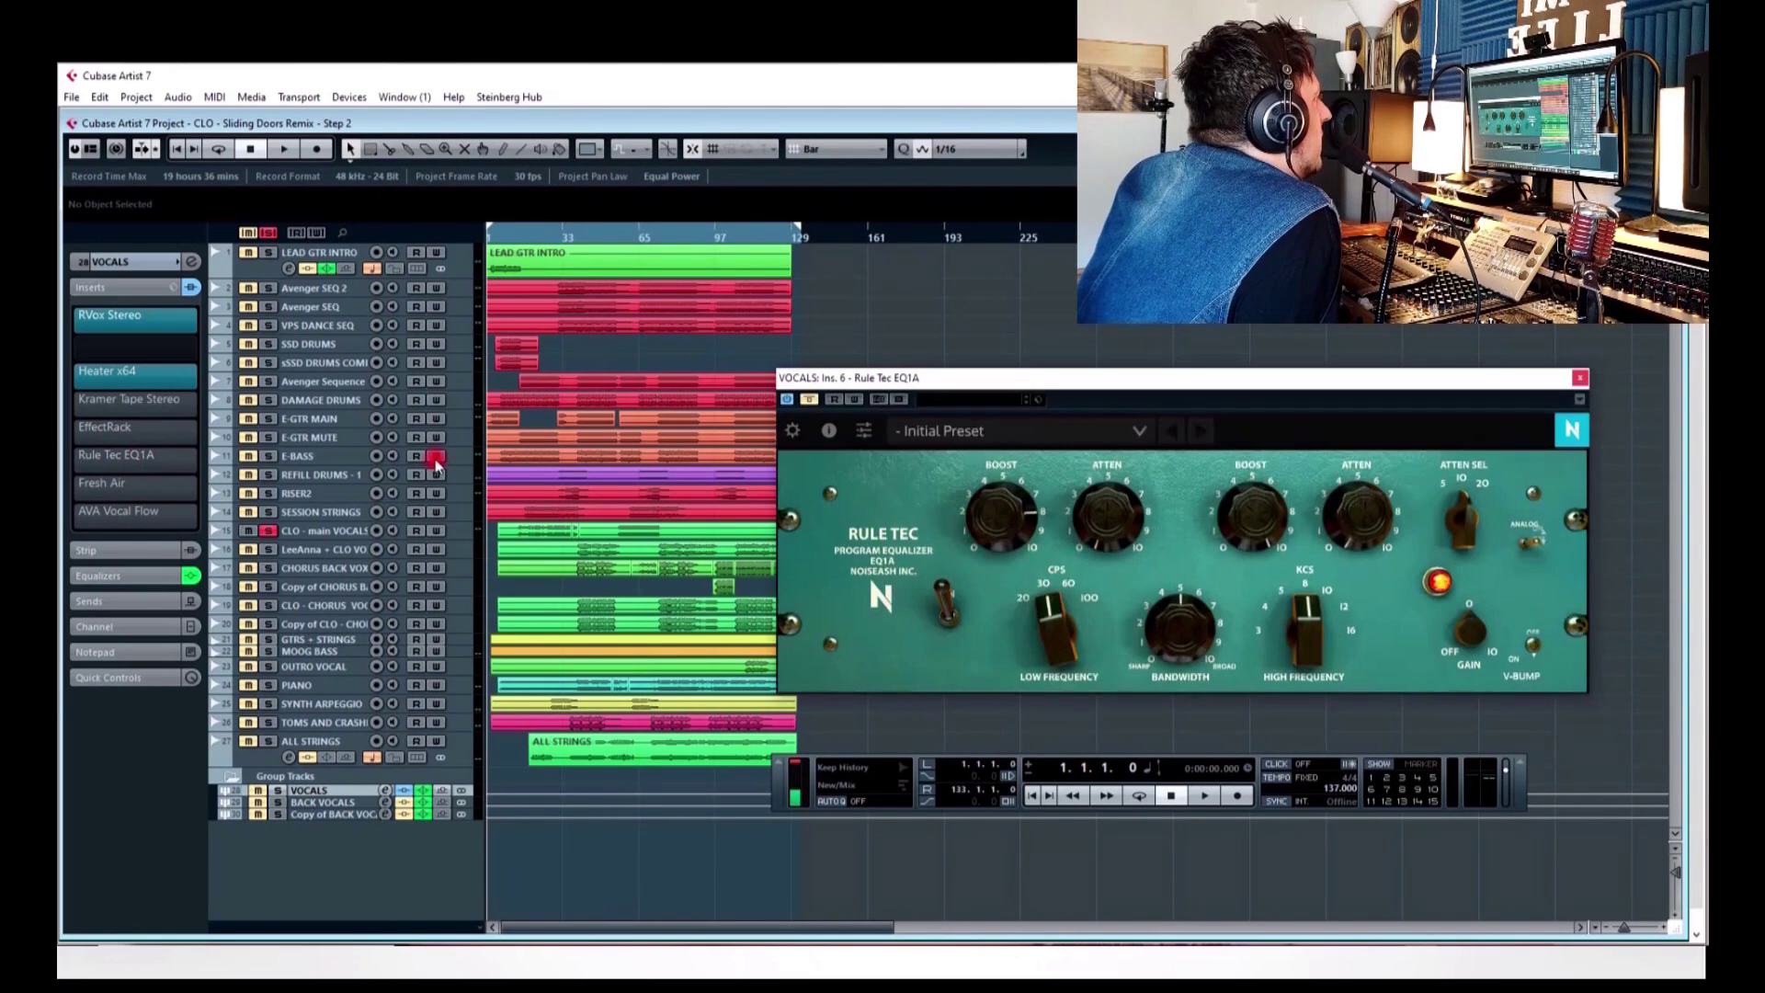
drag(1153, 384, 661, 223)
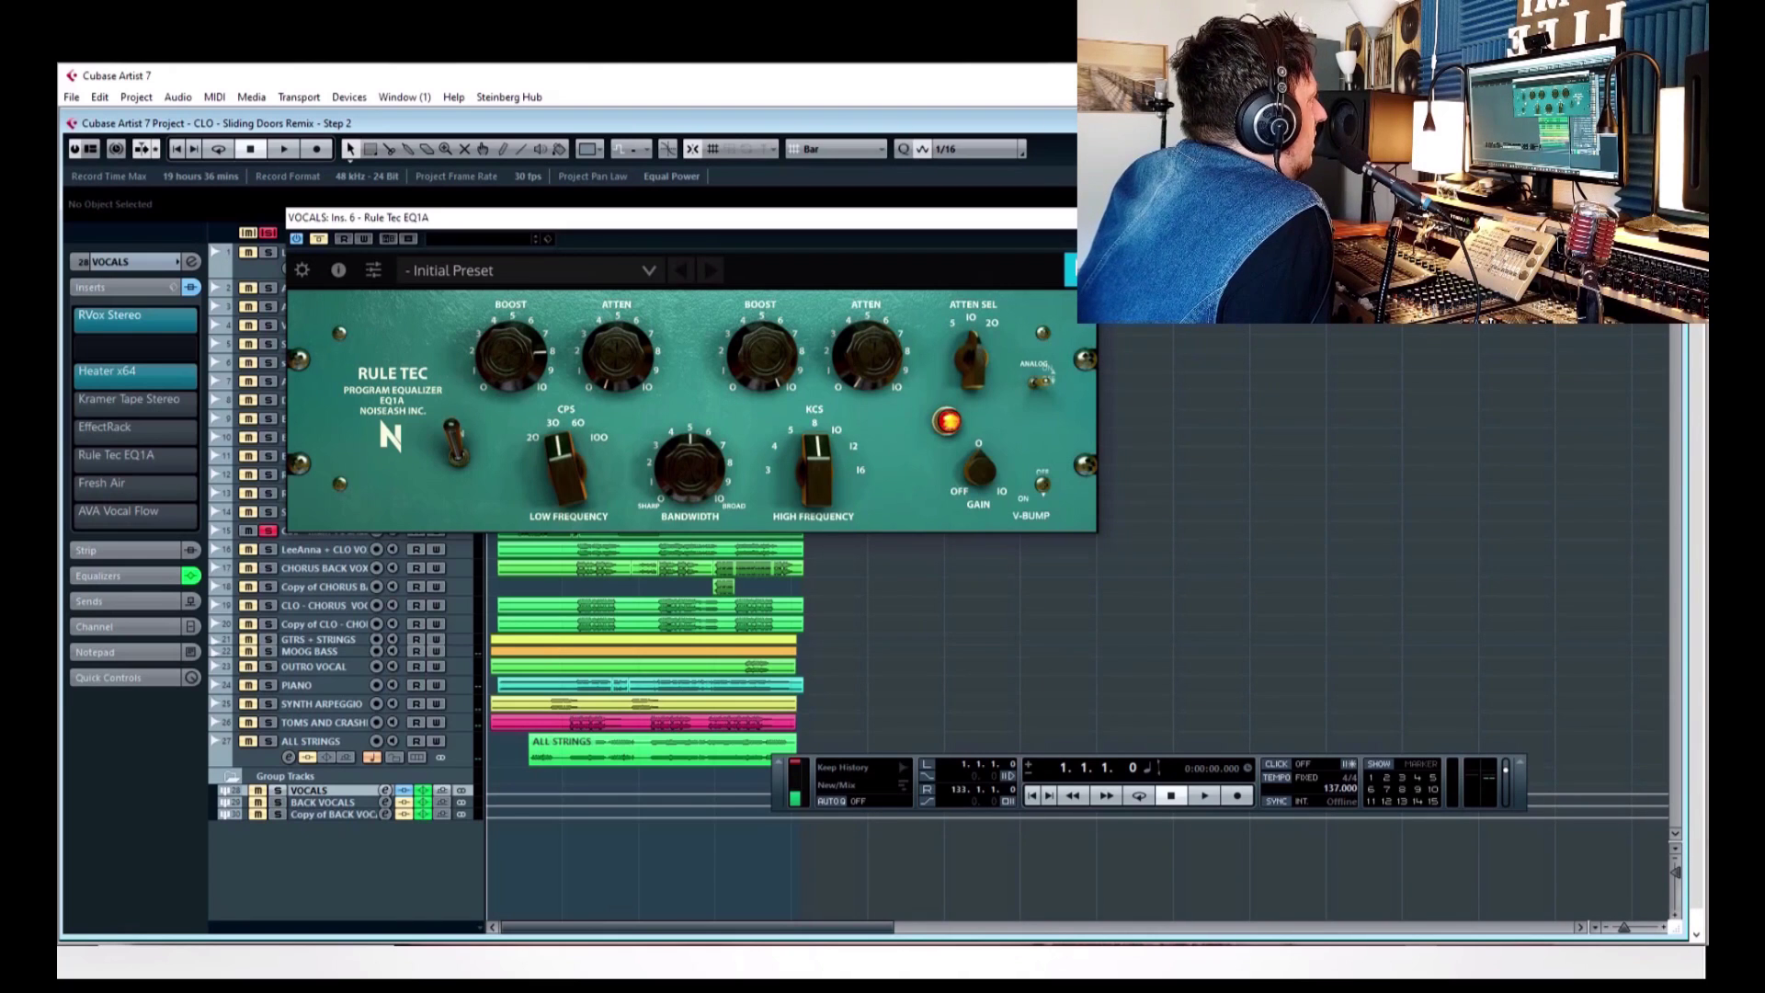
click(115, 454)
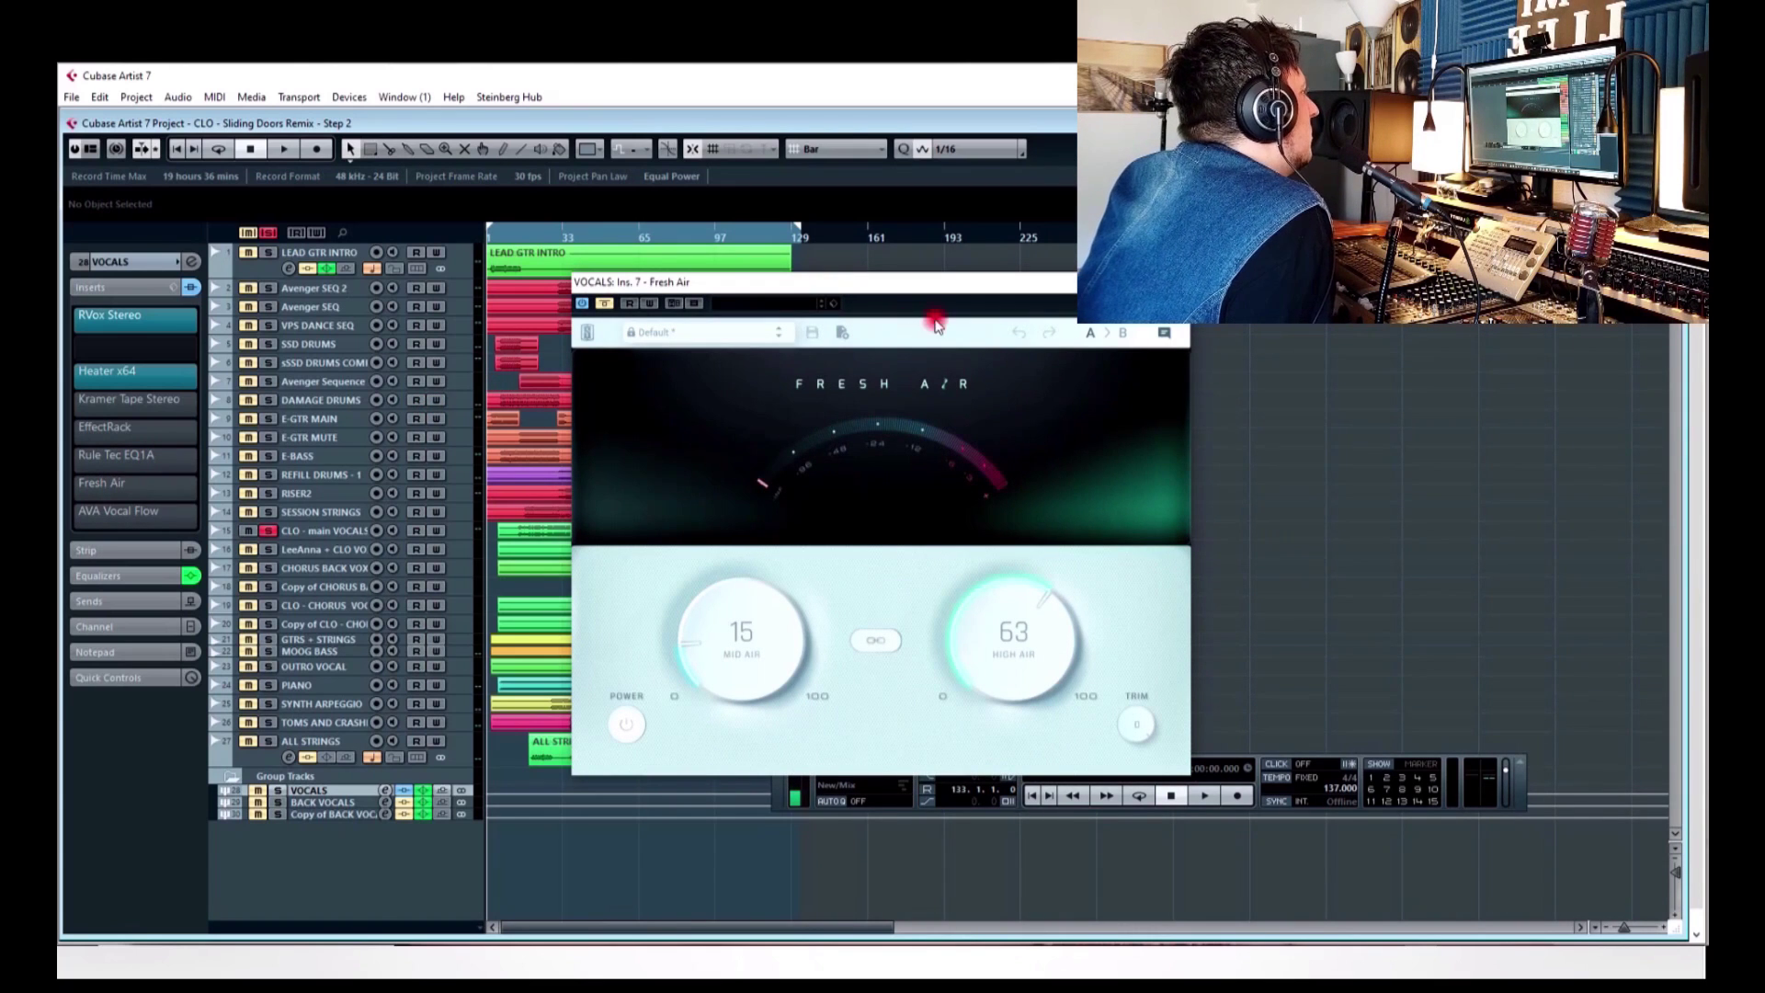
drag(981, 277, 890, 193)
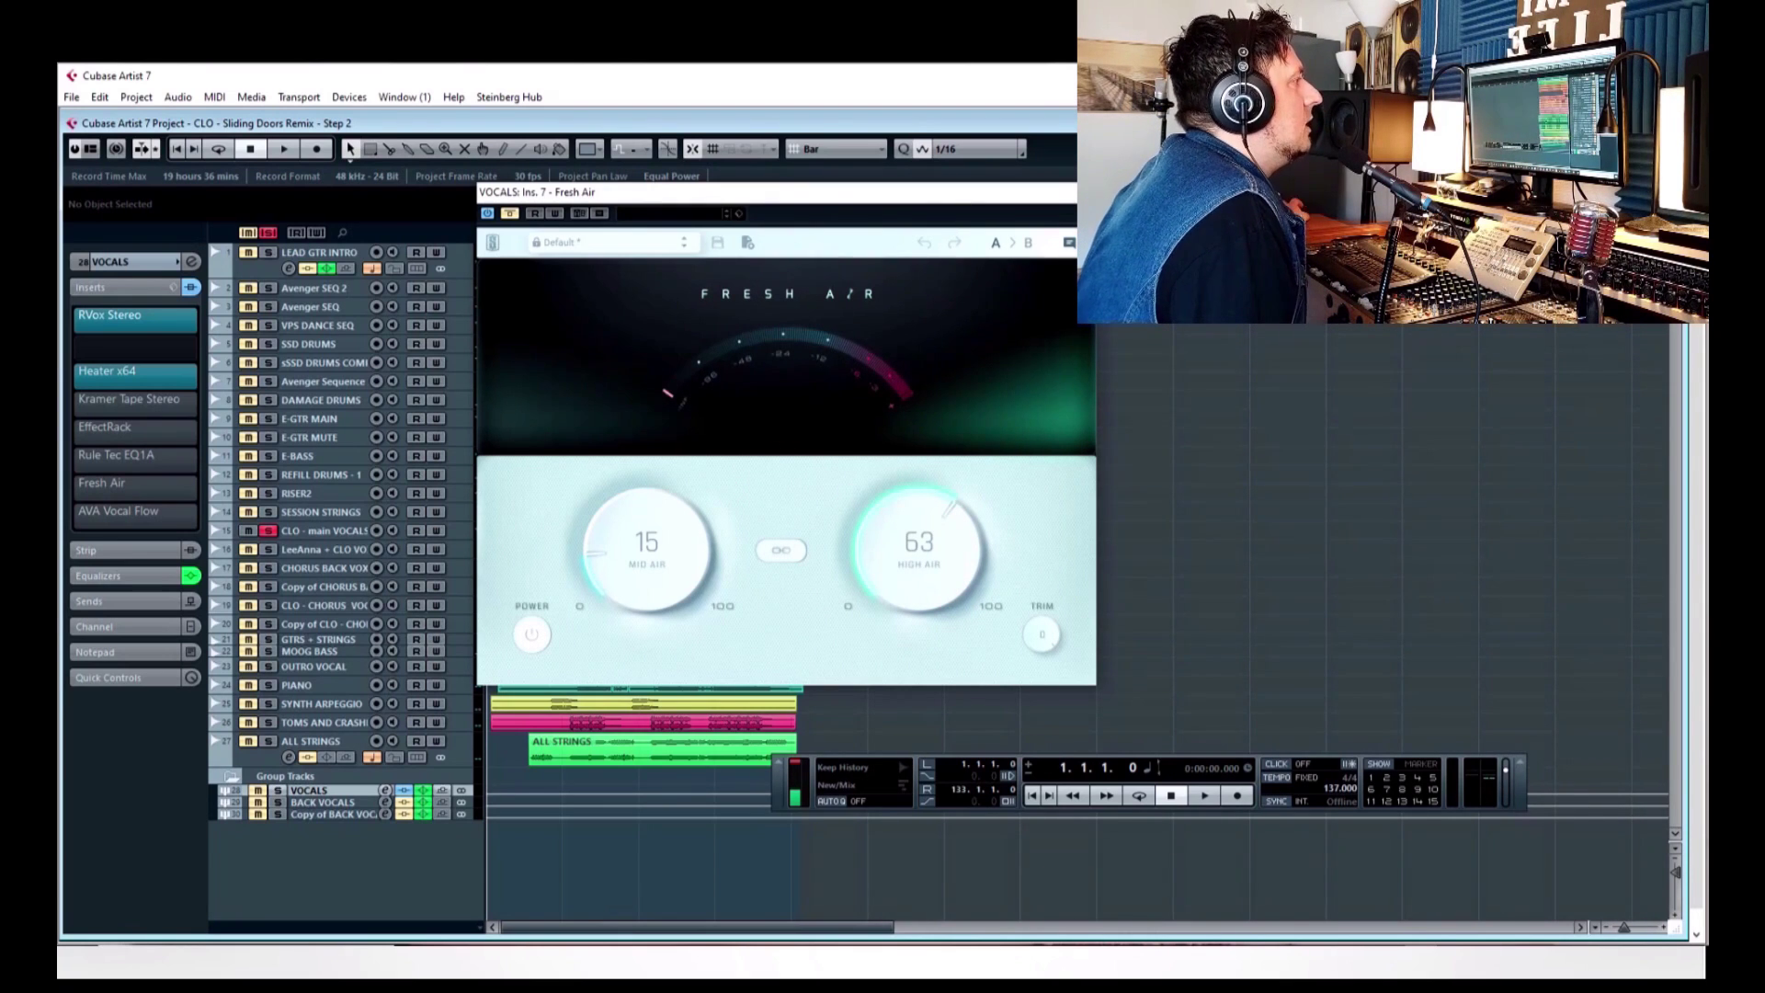
- Close Fresh Air, examine the AVA Vocal Flow settings on the VOCALS group, and close its window
click(167, 520)
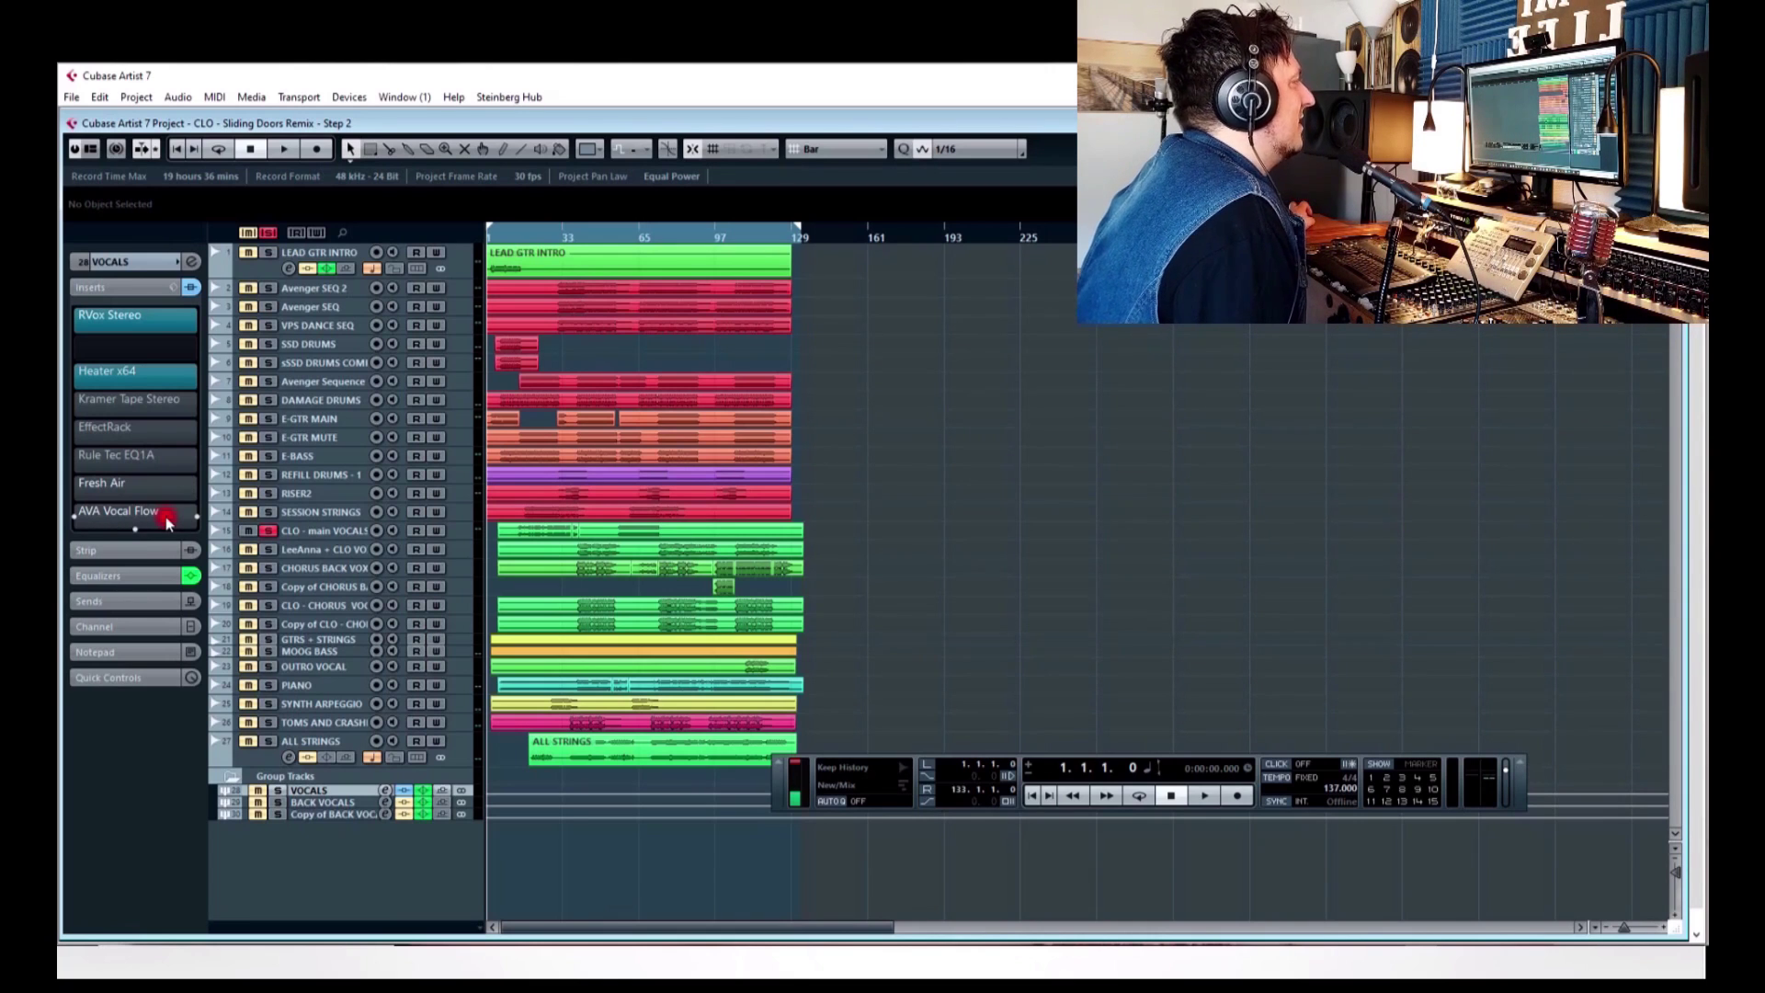
click(166, 519)
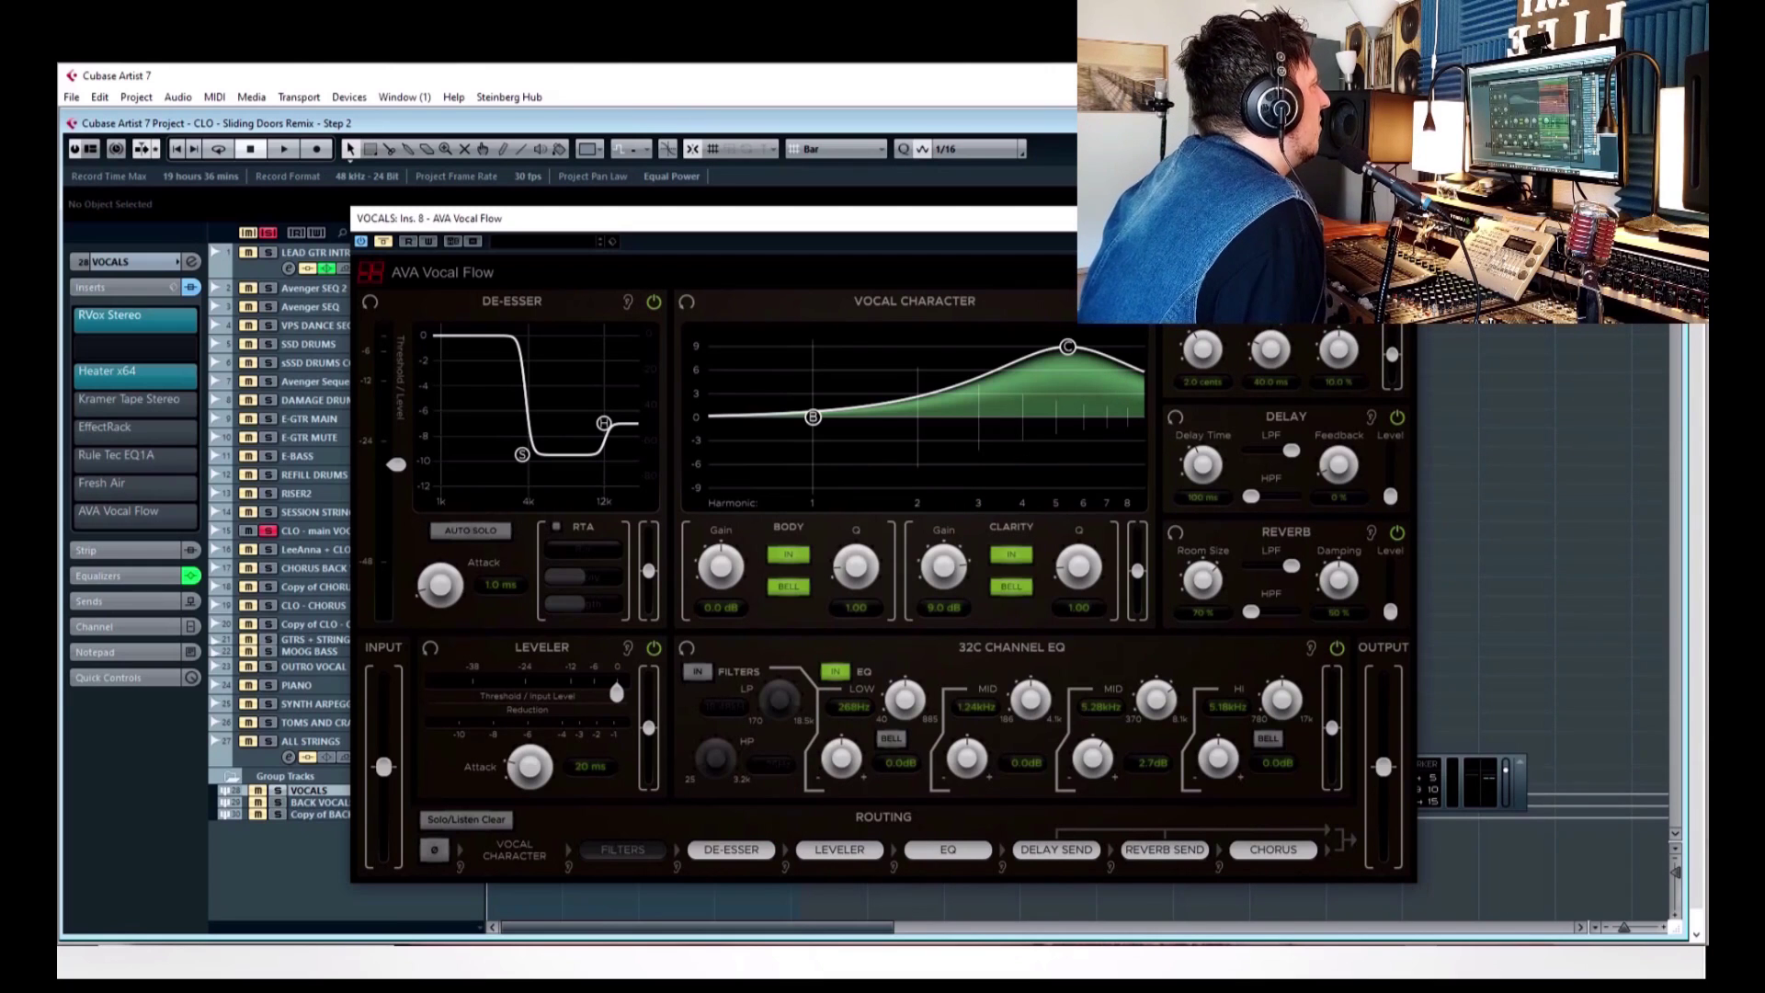
key(ctrl+w)
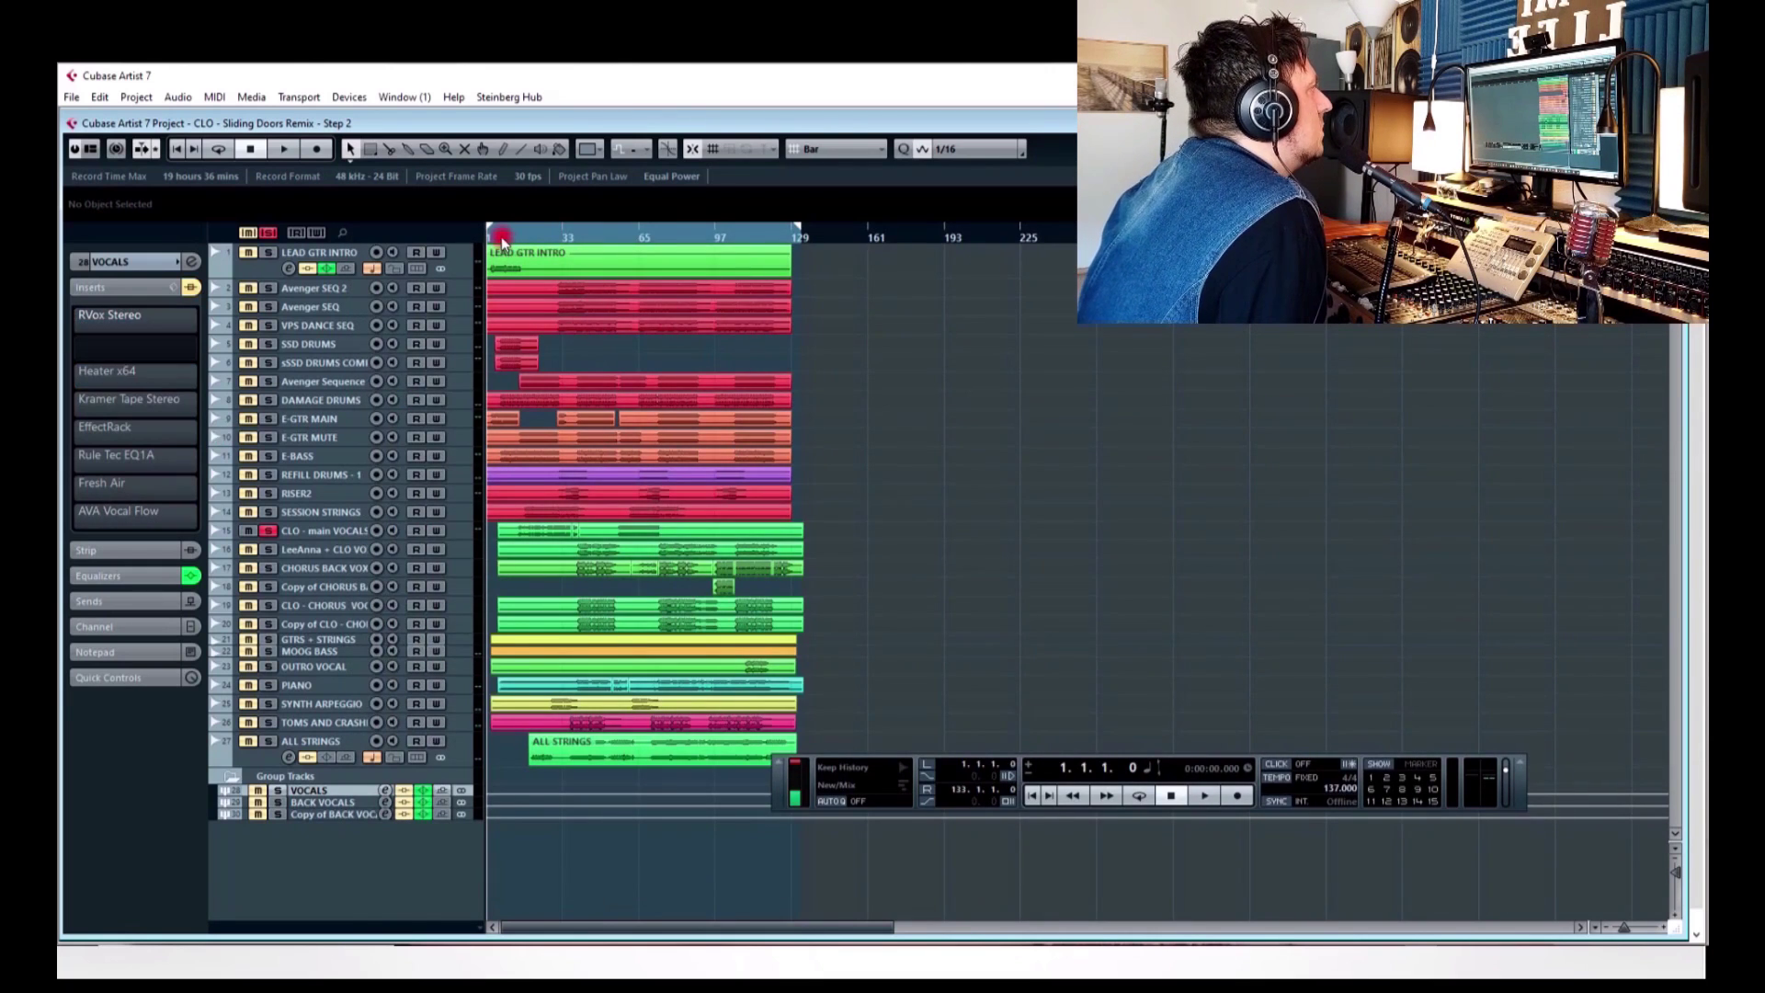
- Play the main vocals from bar 12 and activate RVox Stereo on the VOCALS group during playback
click(513, 231)
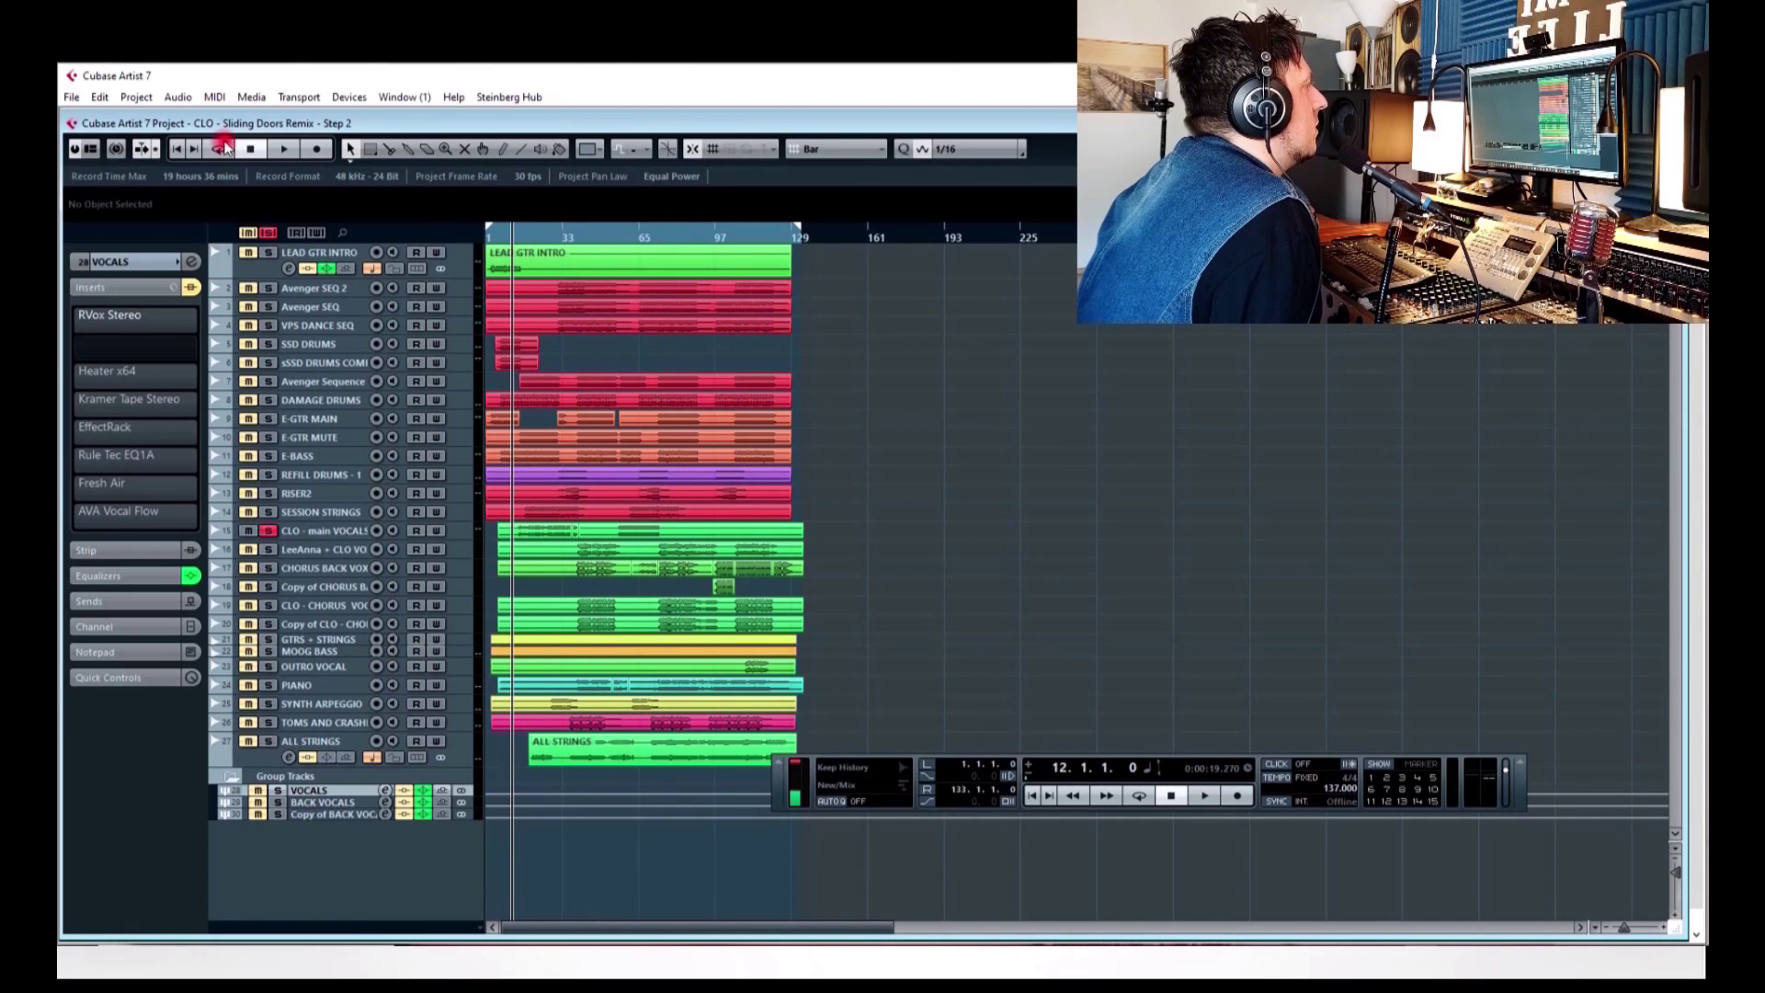
click(280, 151)
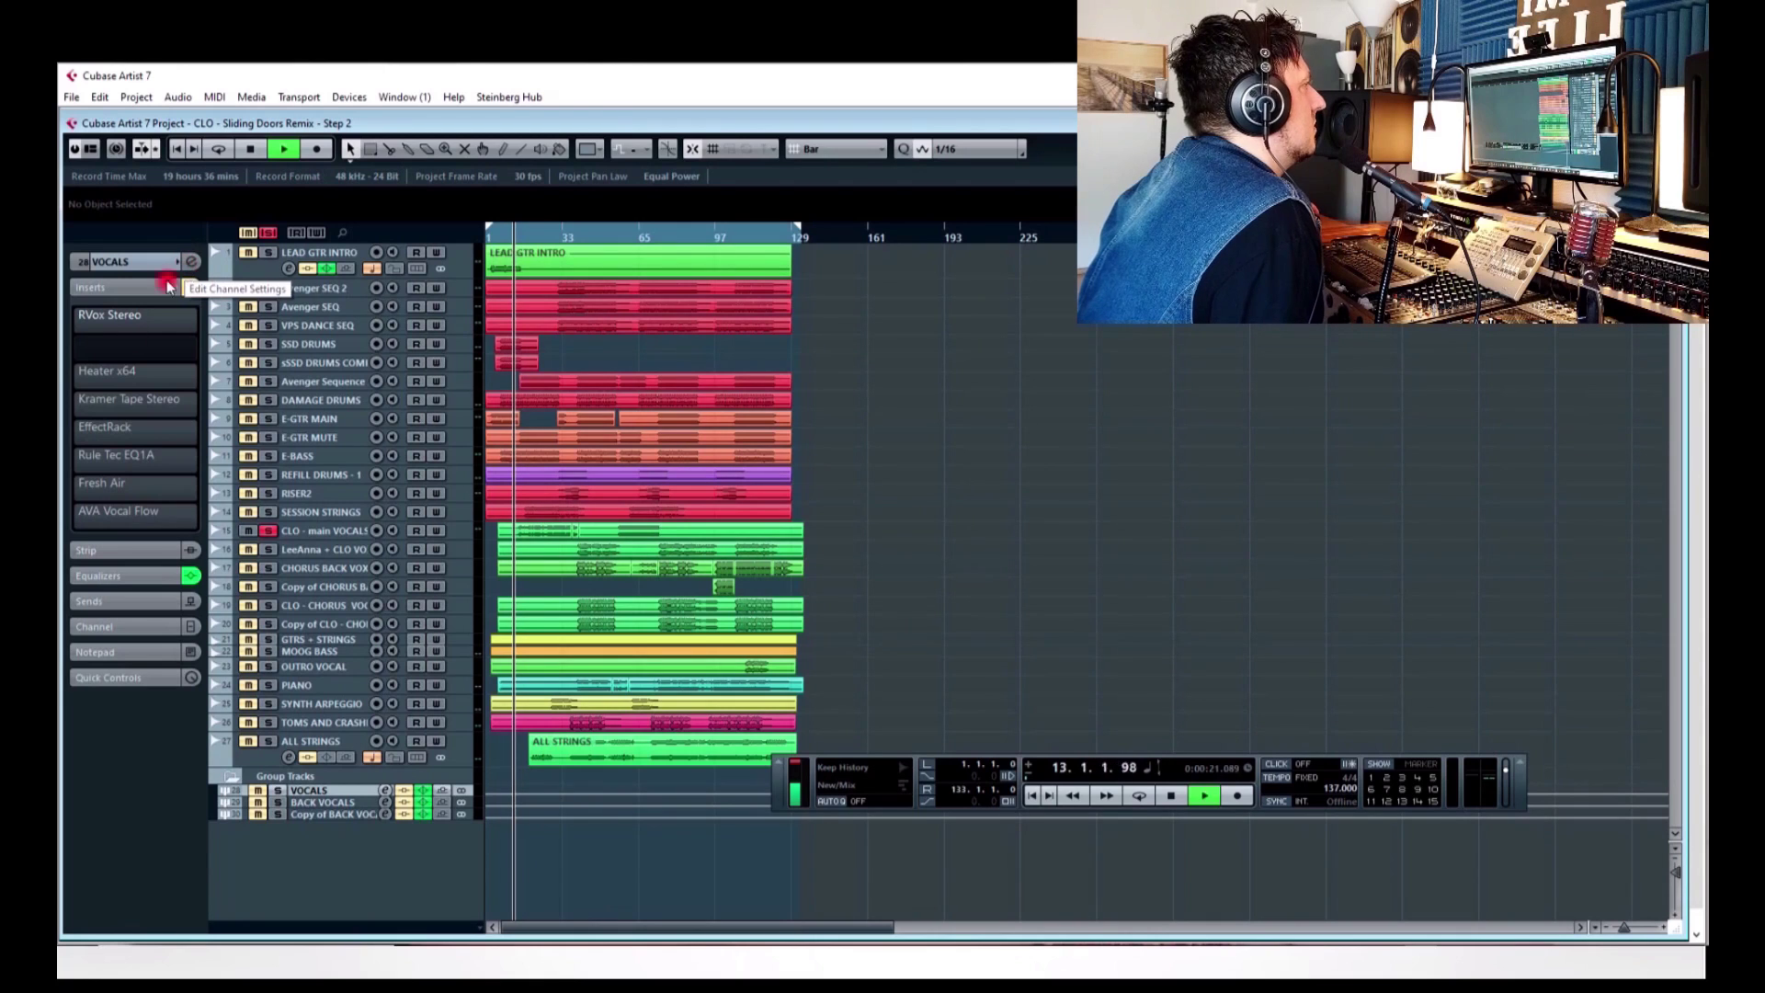
click(74, 323)
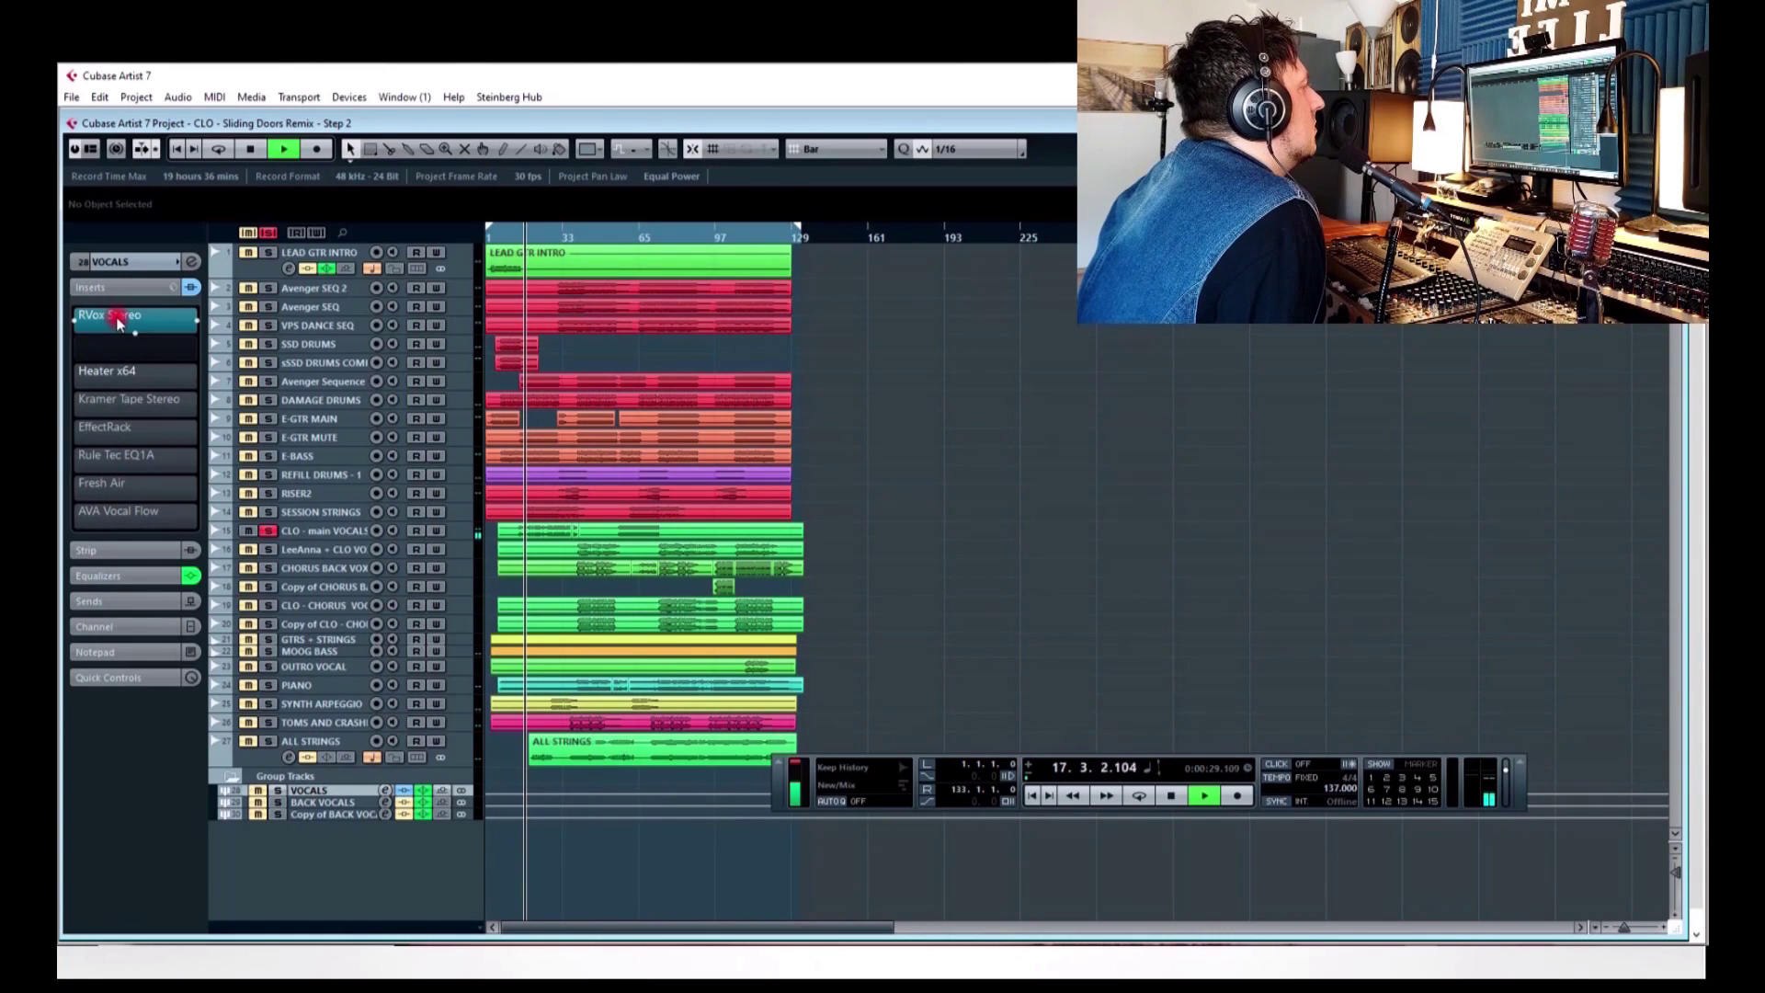
- Solo the VOCALS group and open the channel settings of the main vocals track
click(277, 791)
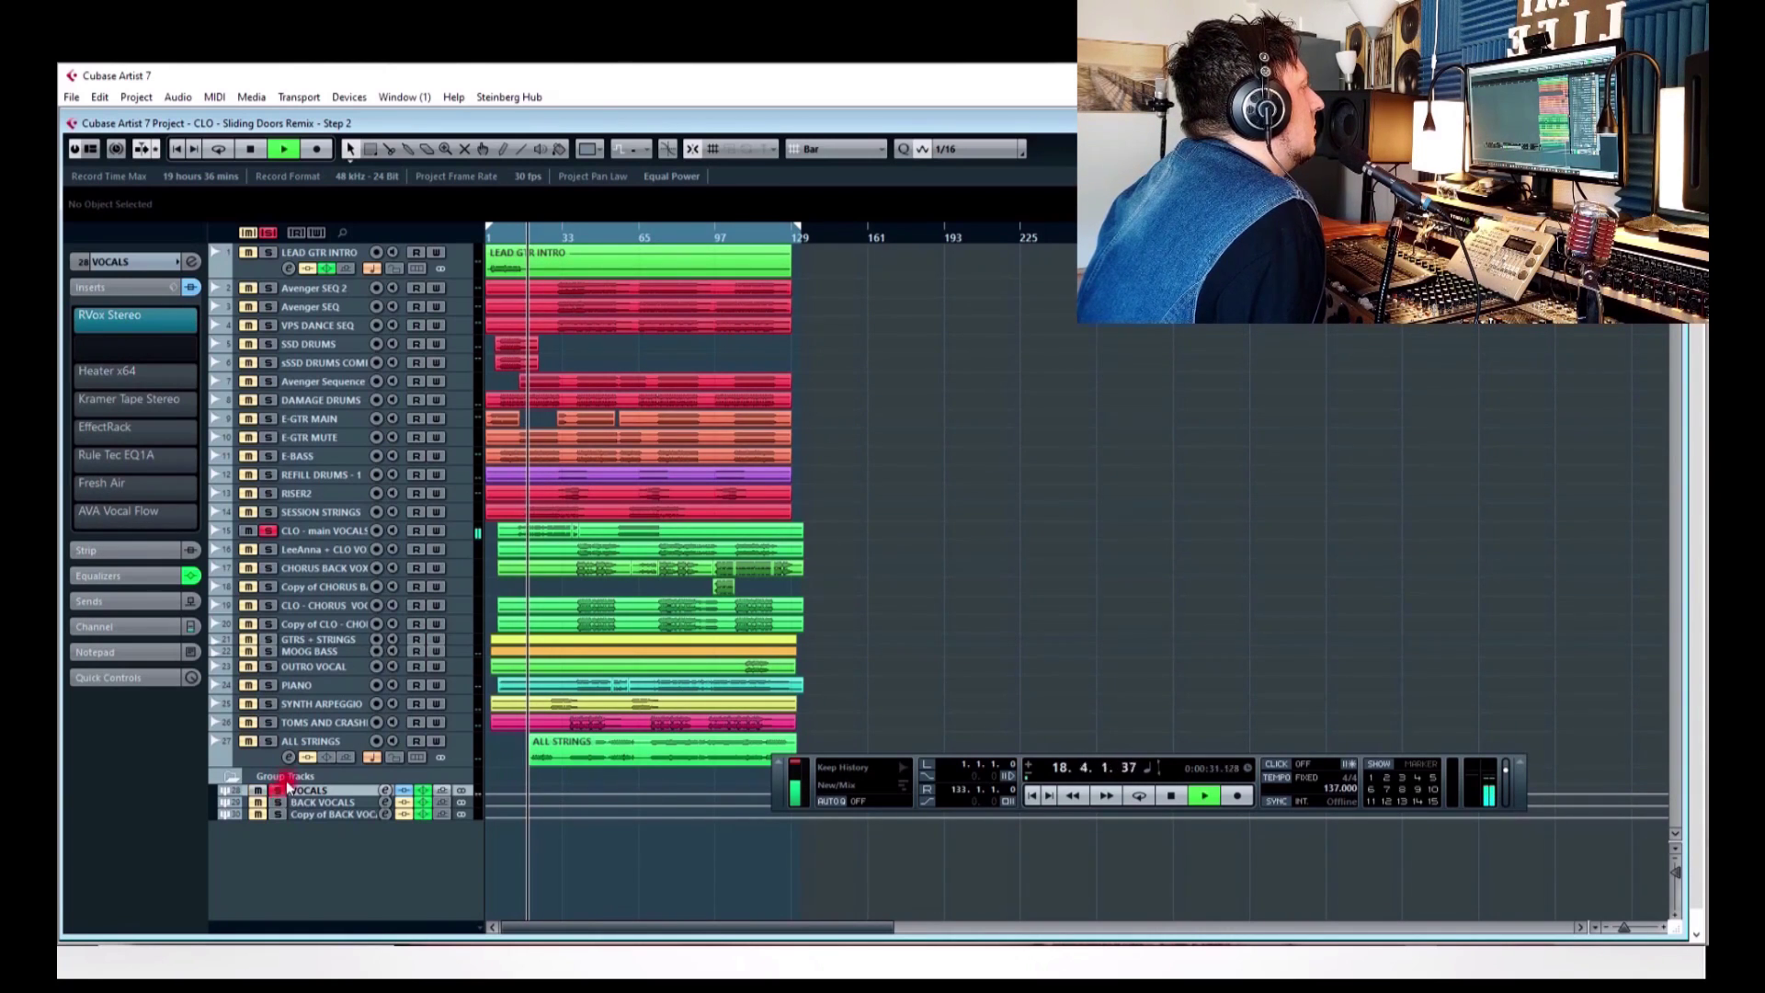
double_click(324, 531)
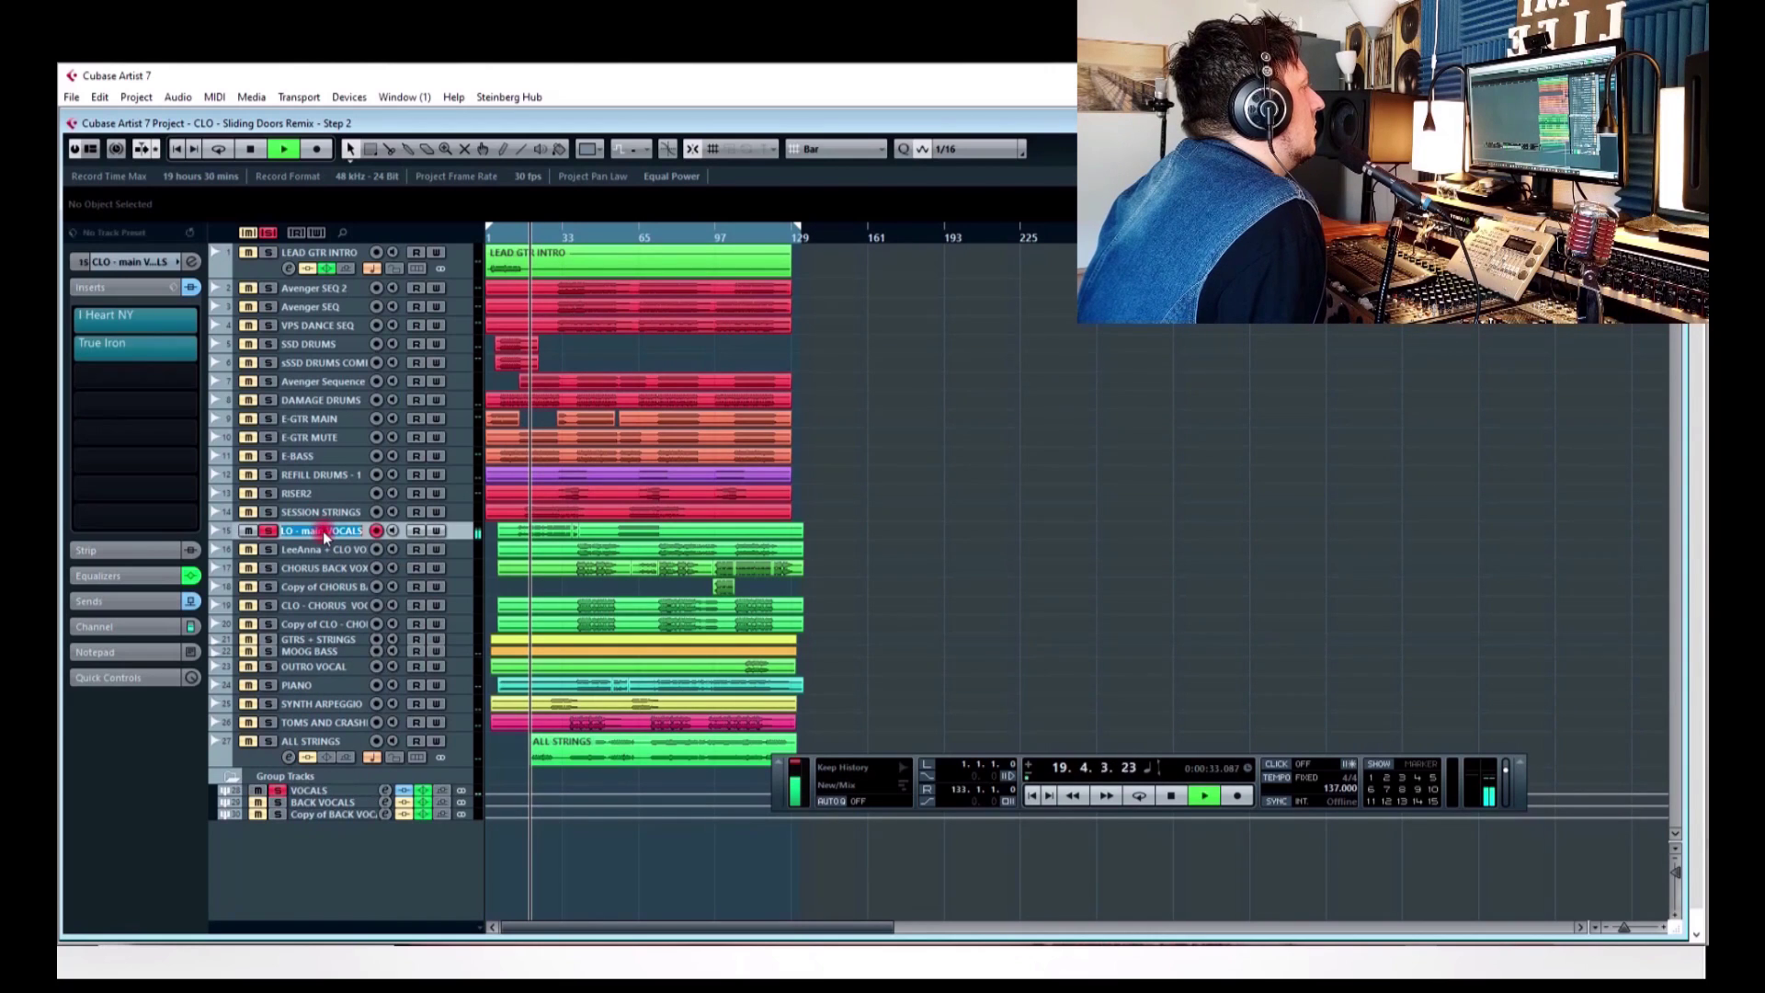
click(361, 548)
click(289, 547)
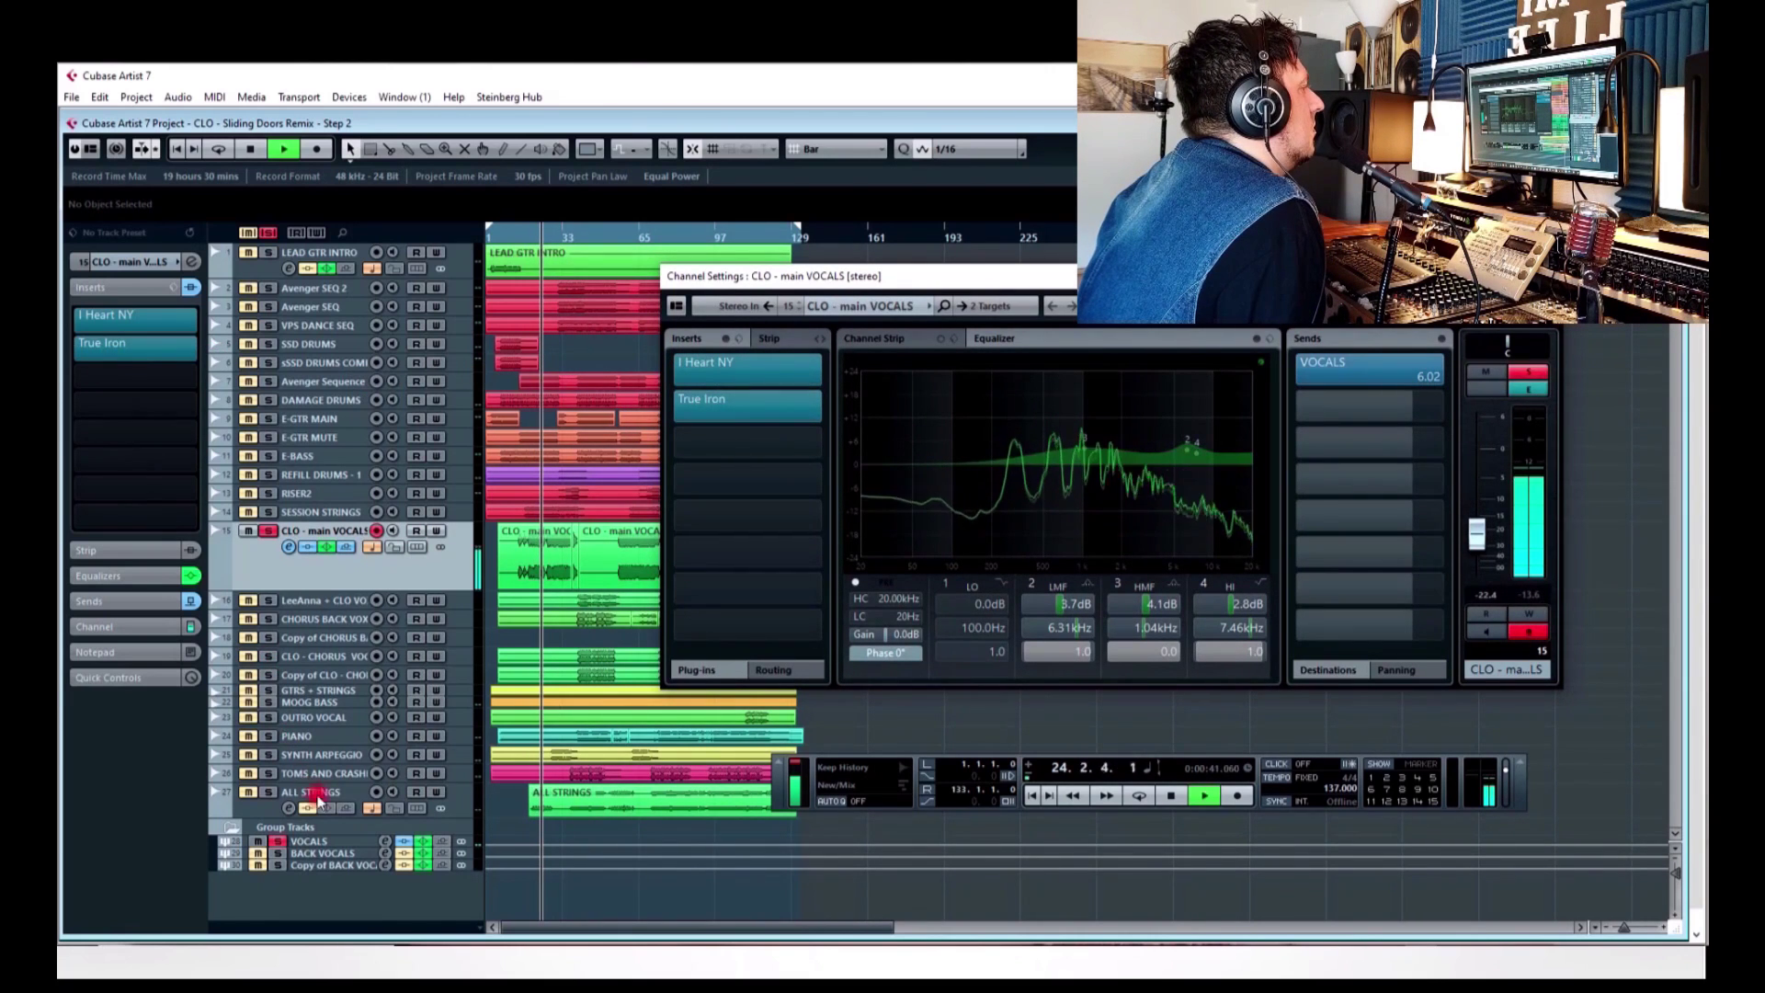
- Select the VOCALS group, activate Heater x64 and Kramer Tape Stereo during playback, and open the Kramer Tape Stereo window
click(328, 842)
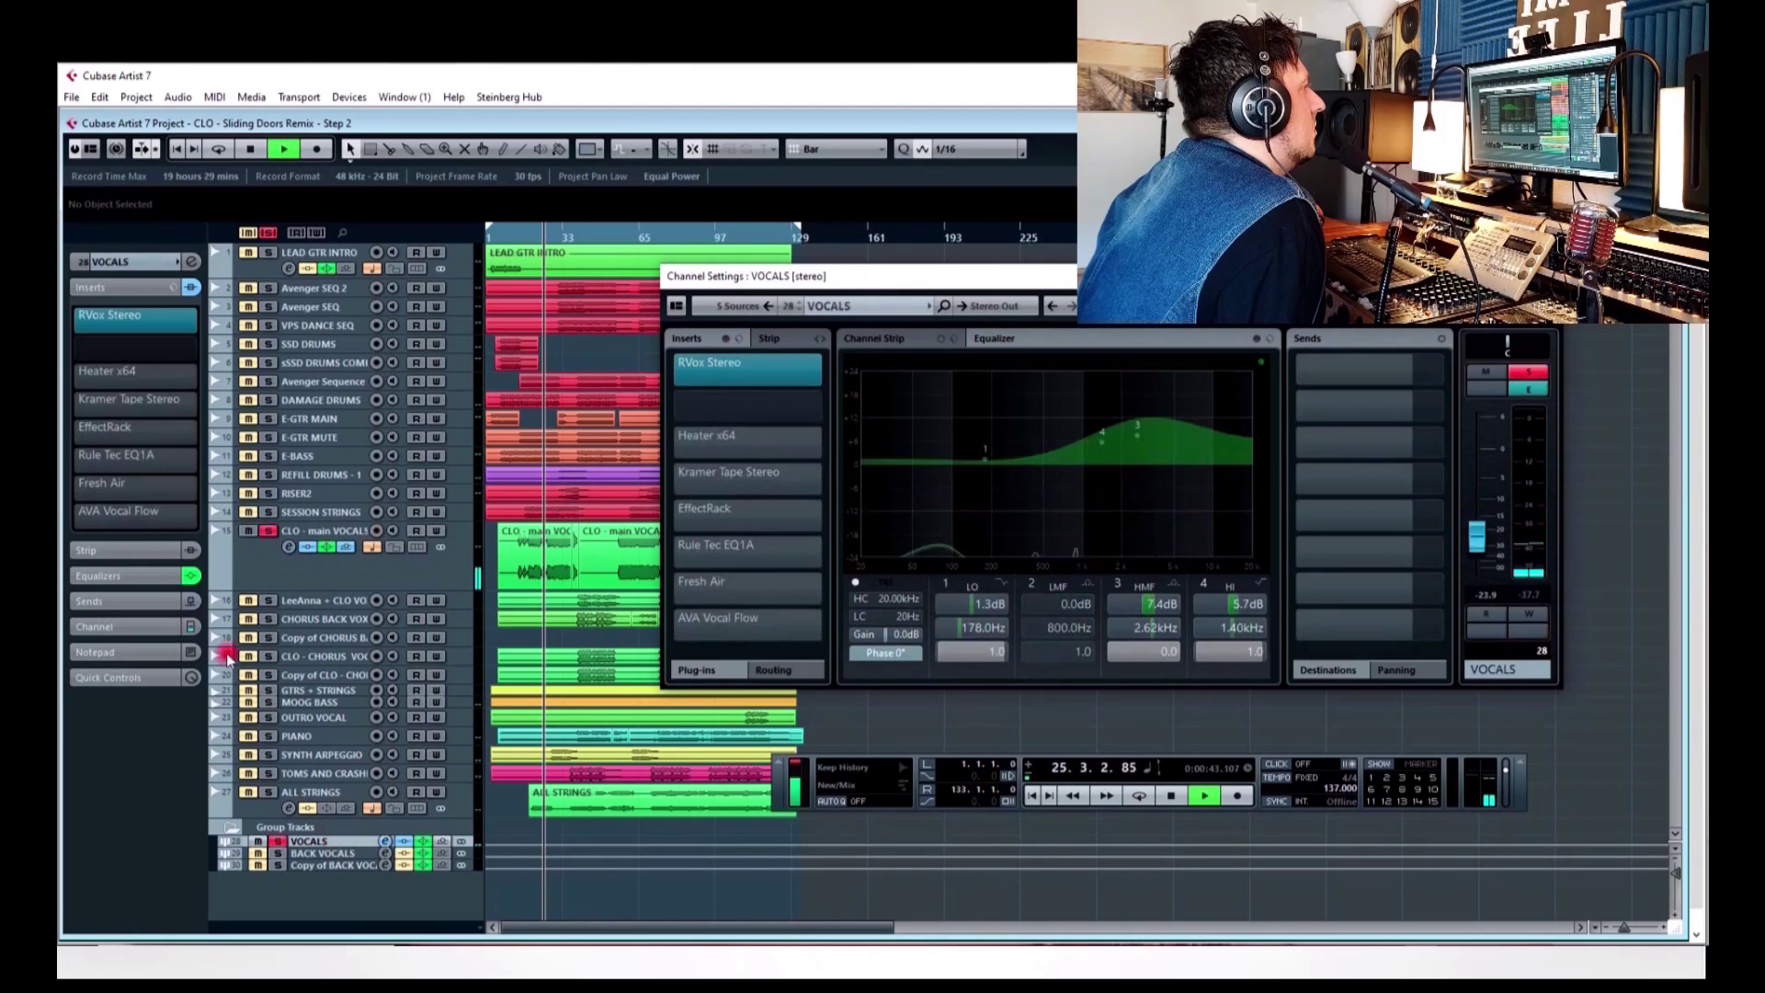
click(79, 377)
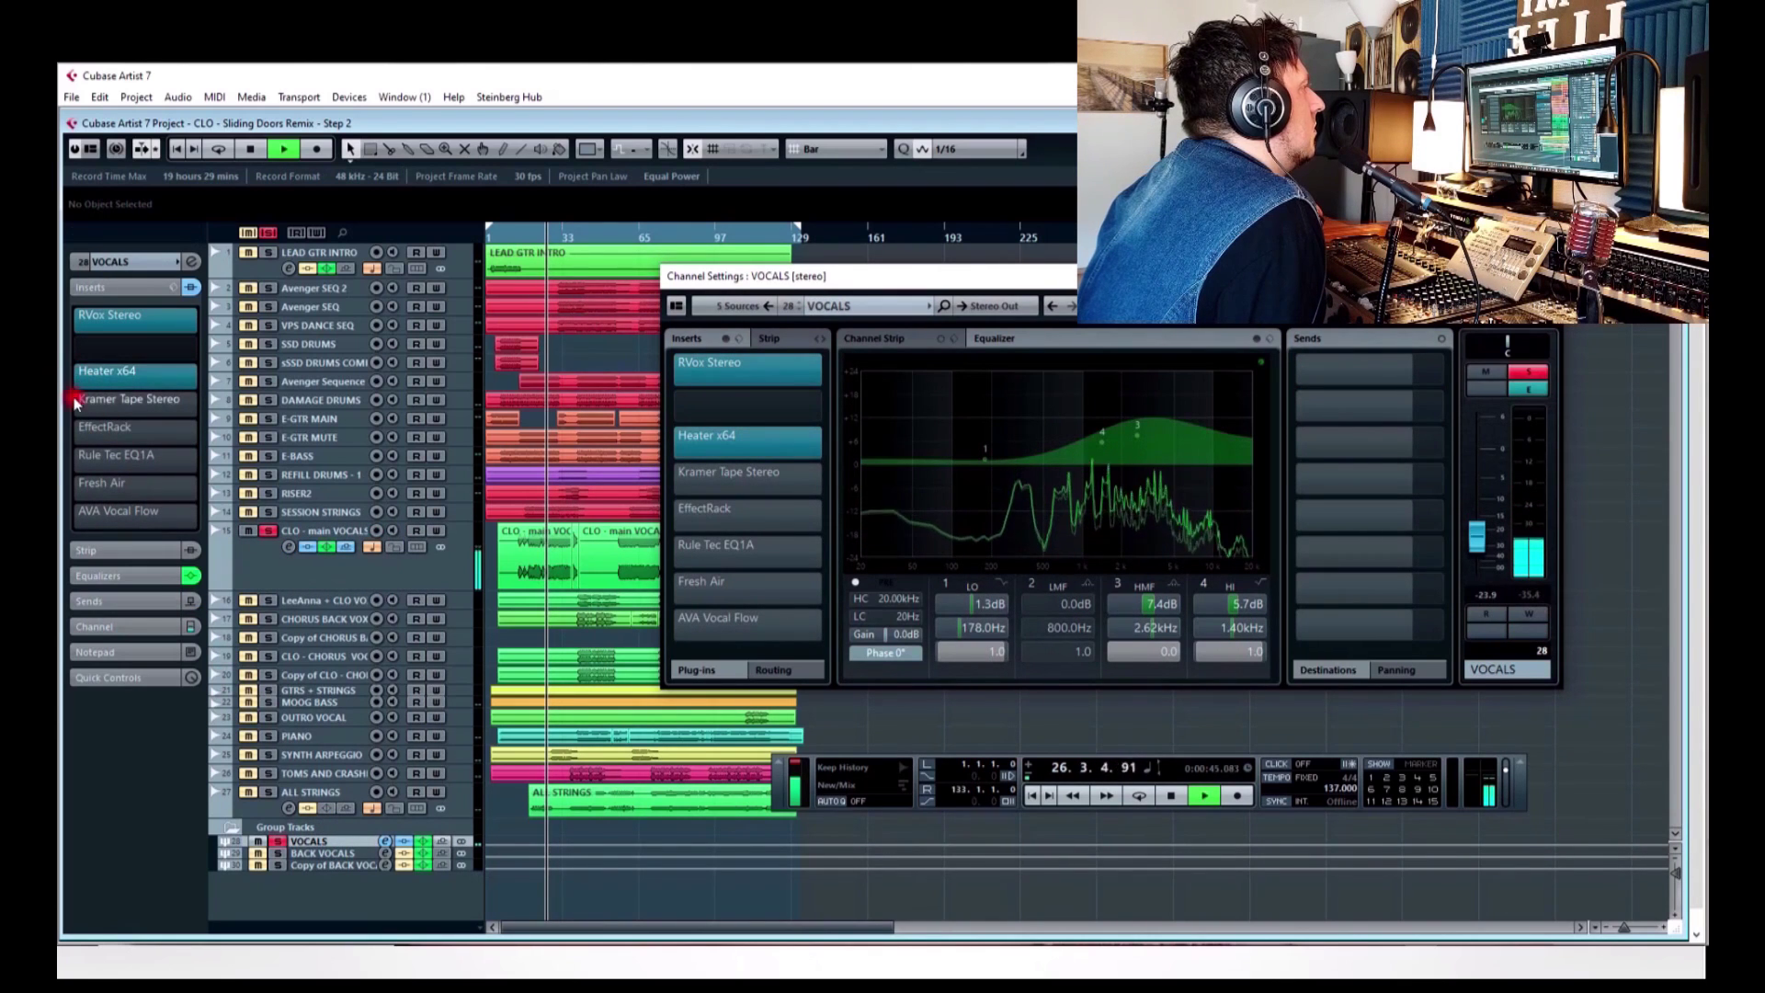
click(75, 404)
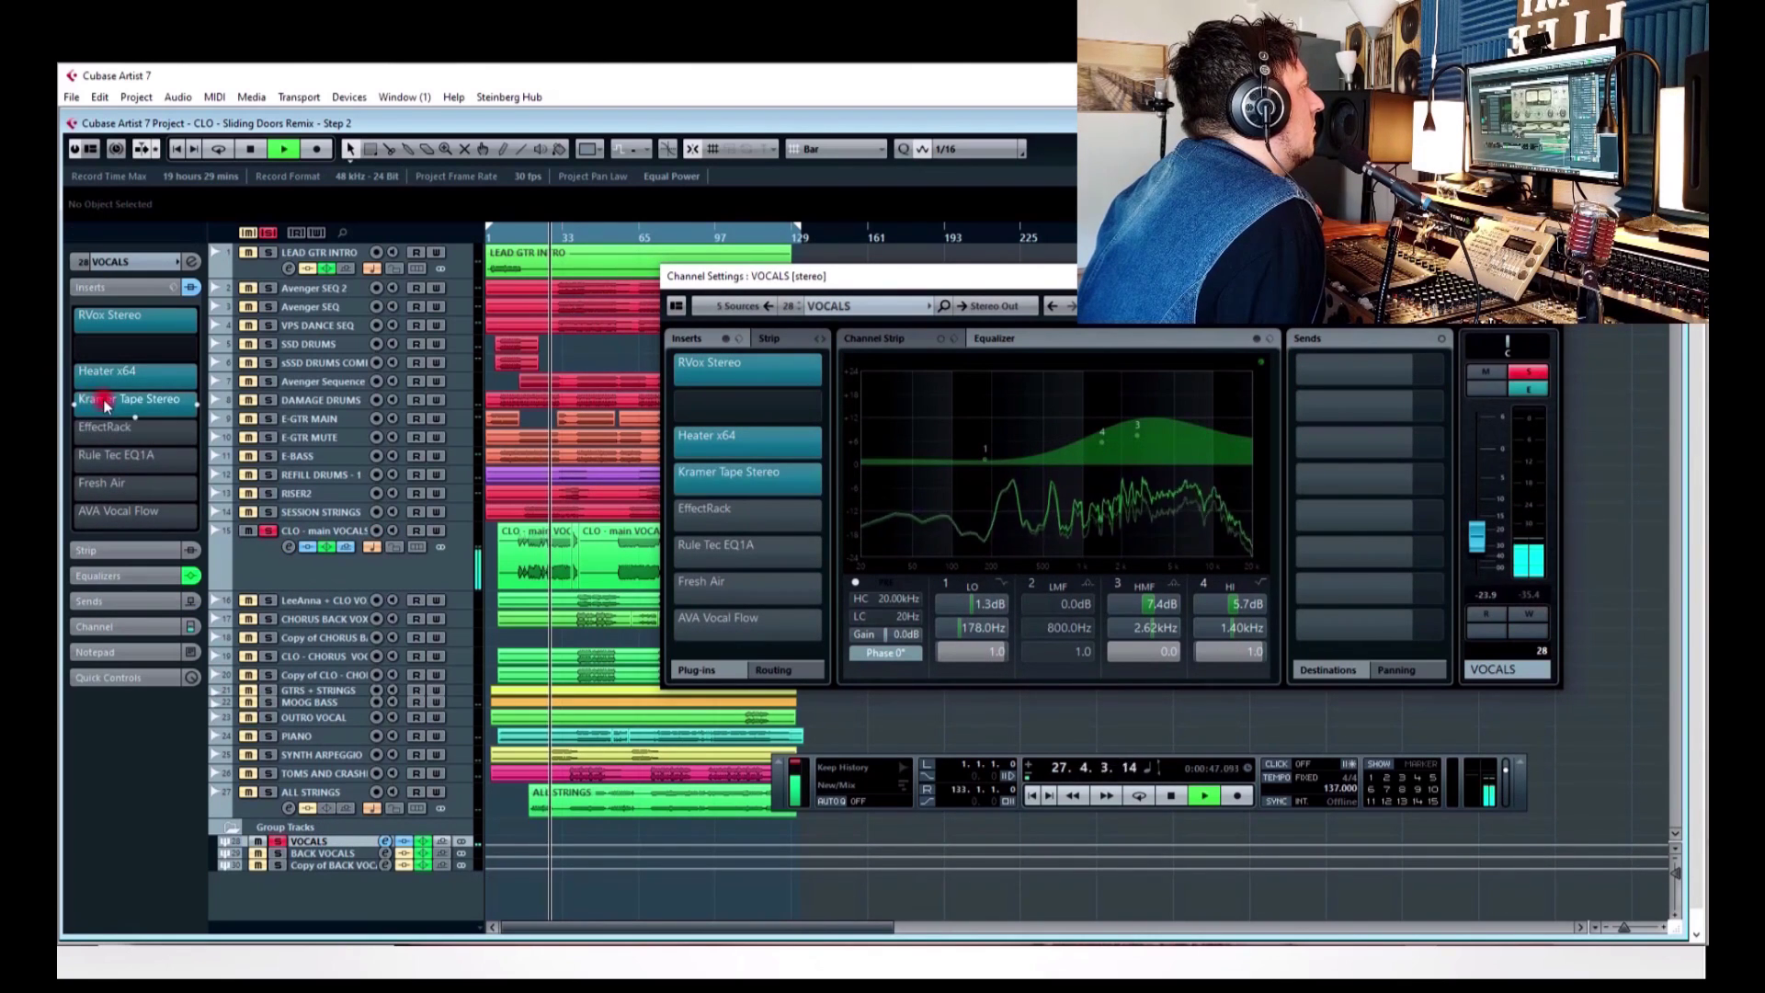
click(106, 402)
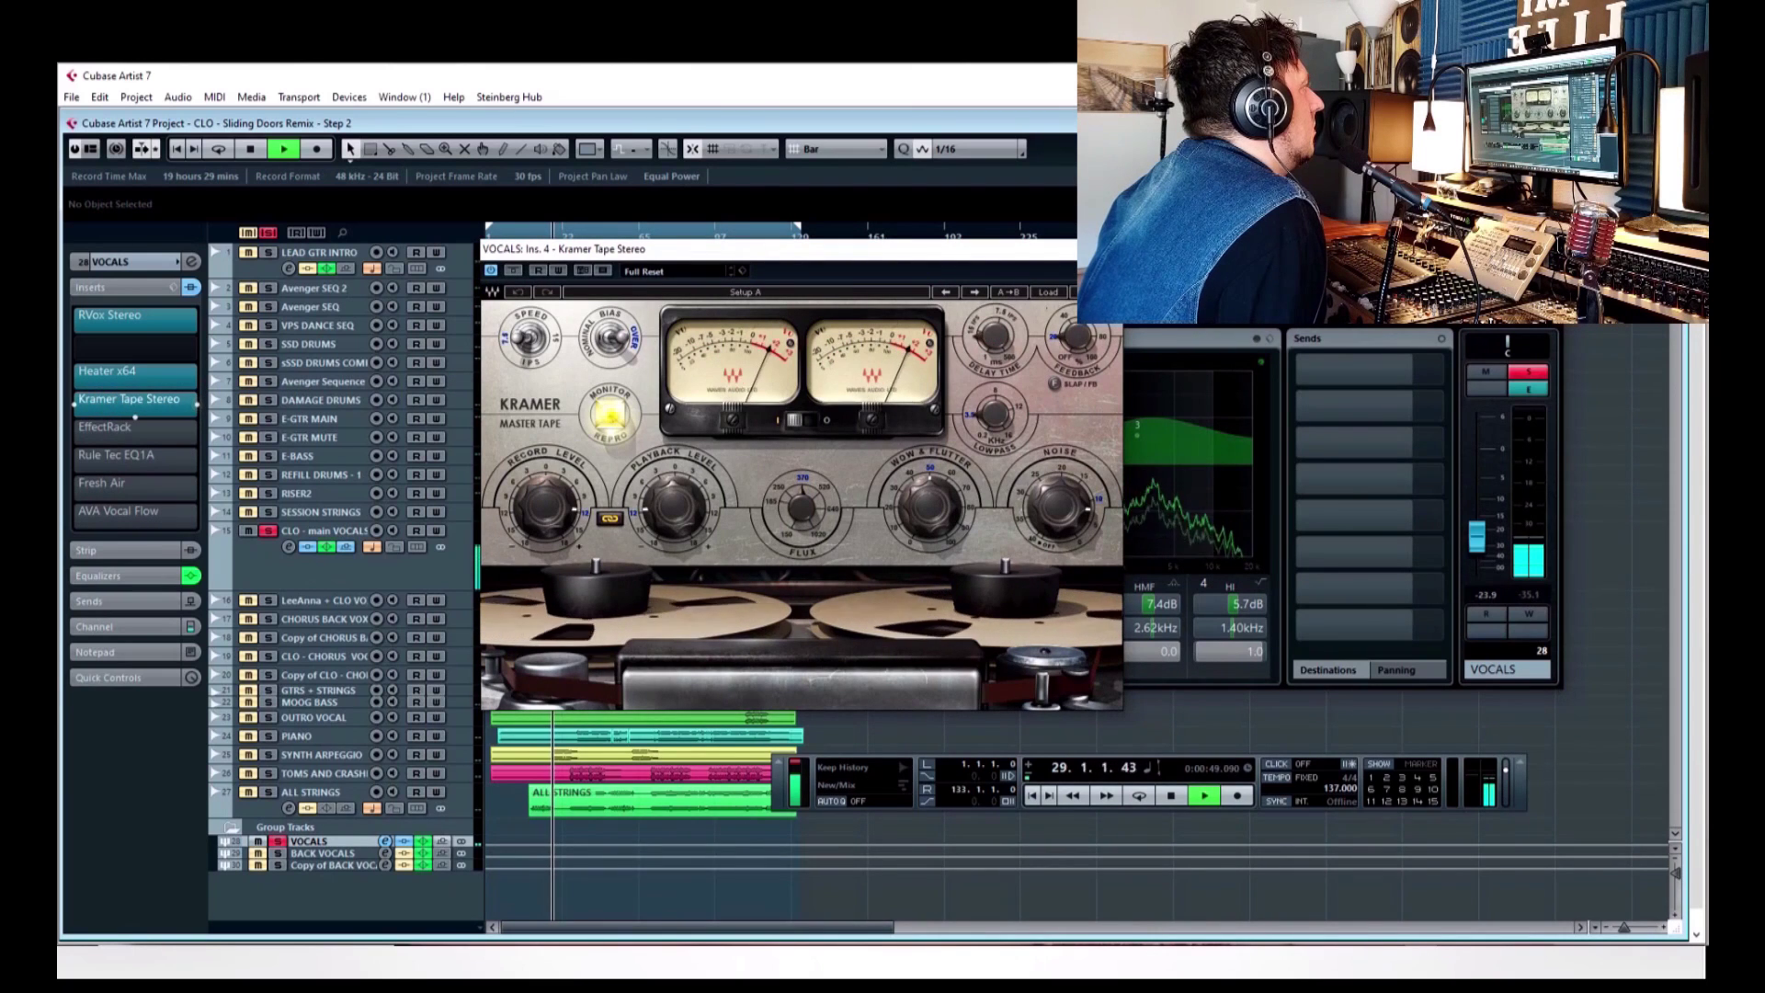
- Close Kramer Tape Stereo, activate EffectRack on the VOCALS group, and examine its Decapitator, MicroShift and EchoBoy modules during playback
click(1069, 248)
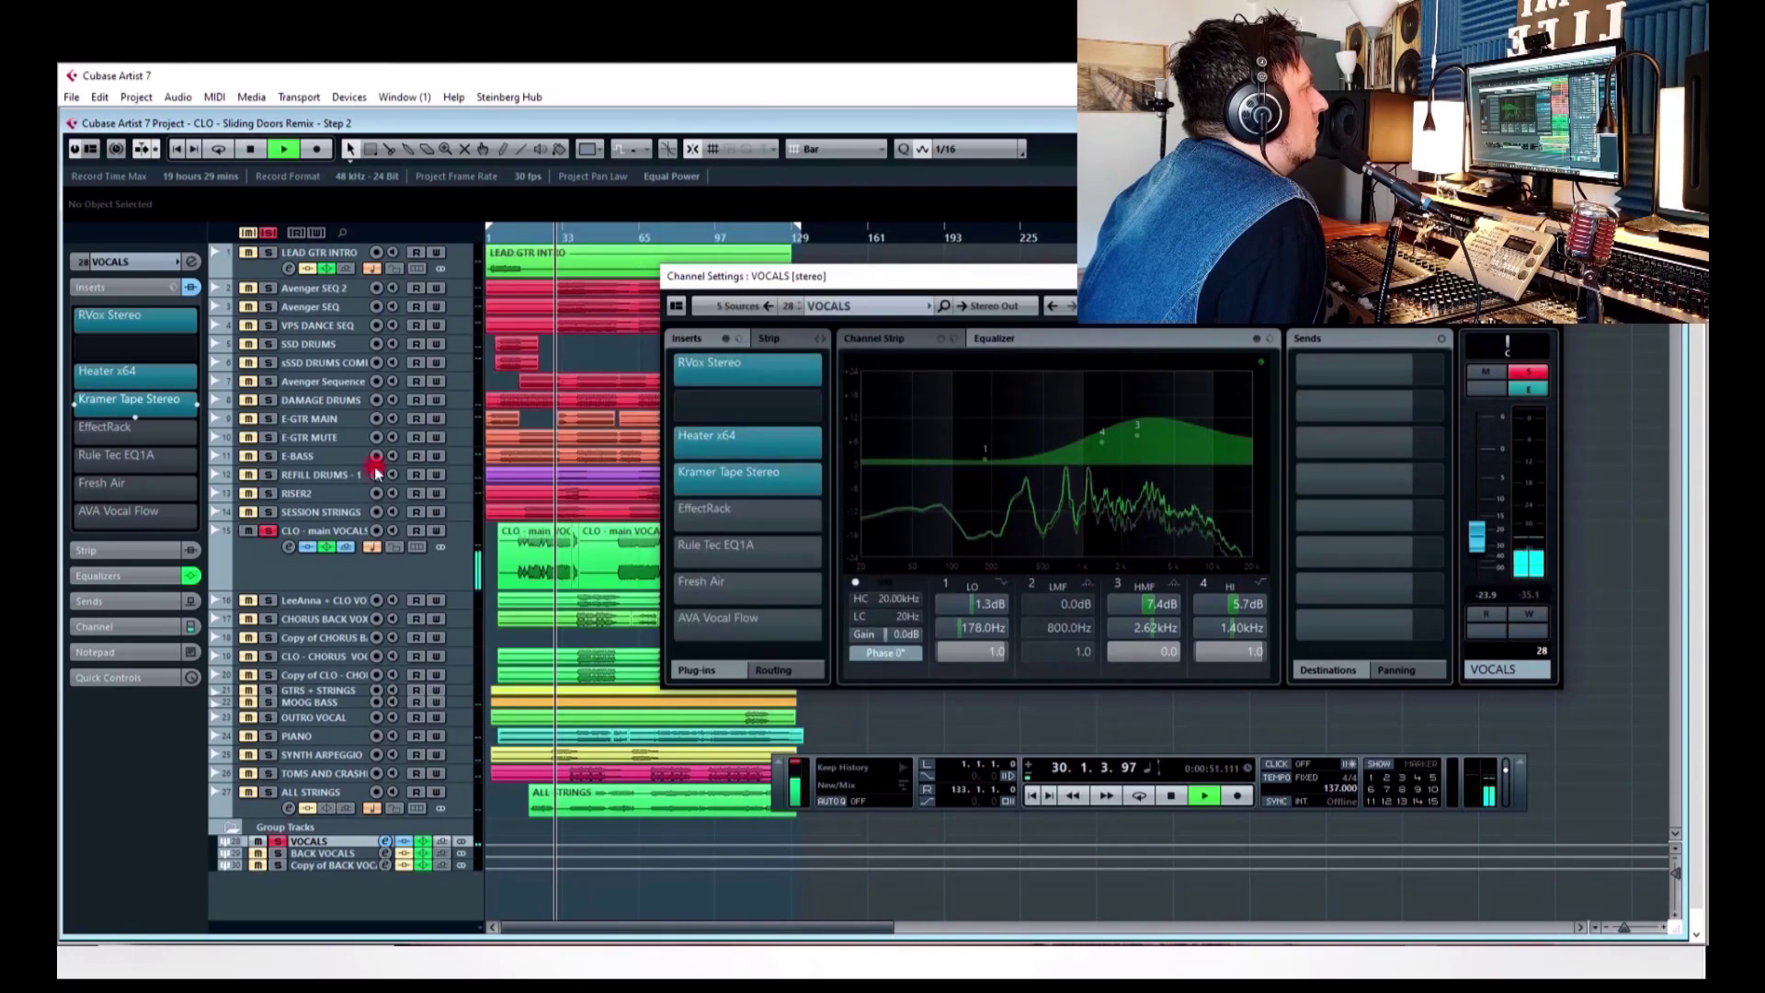
click(75, 429)
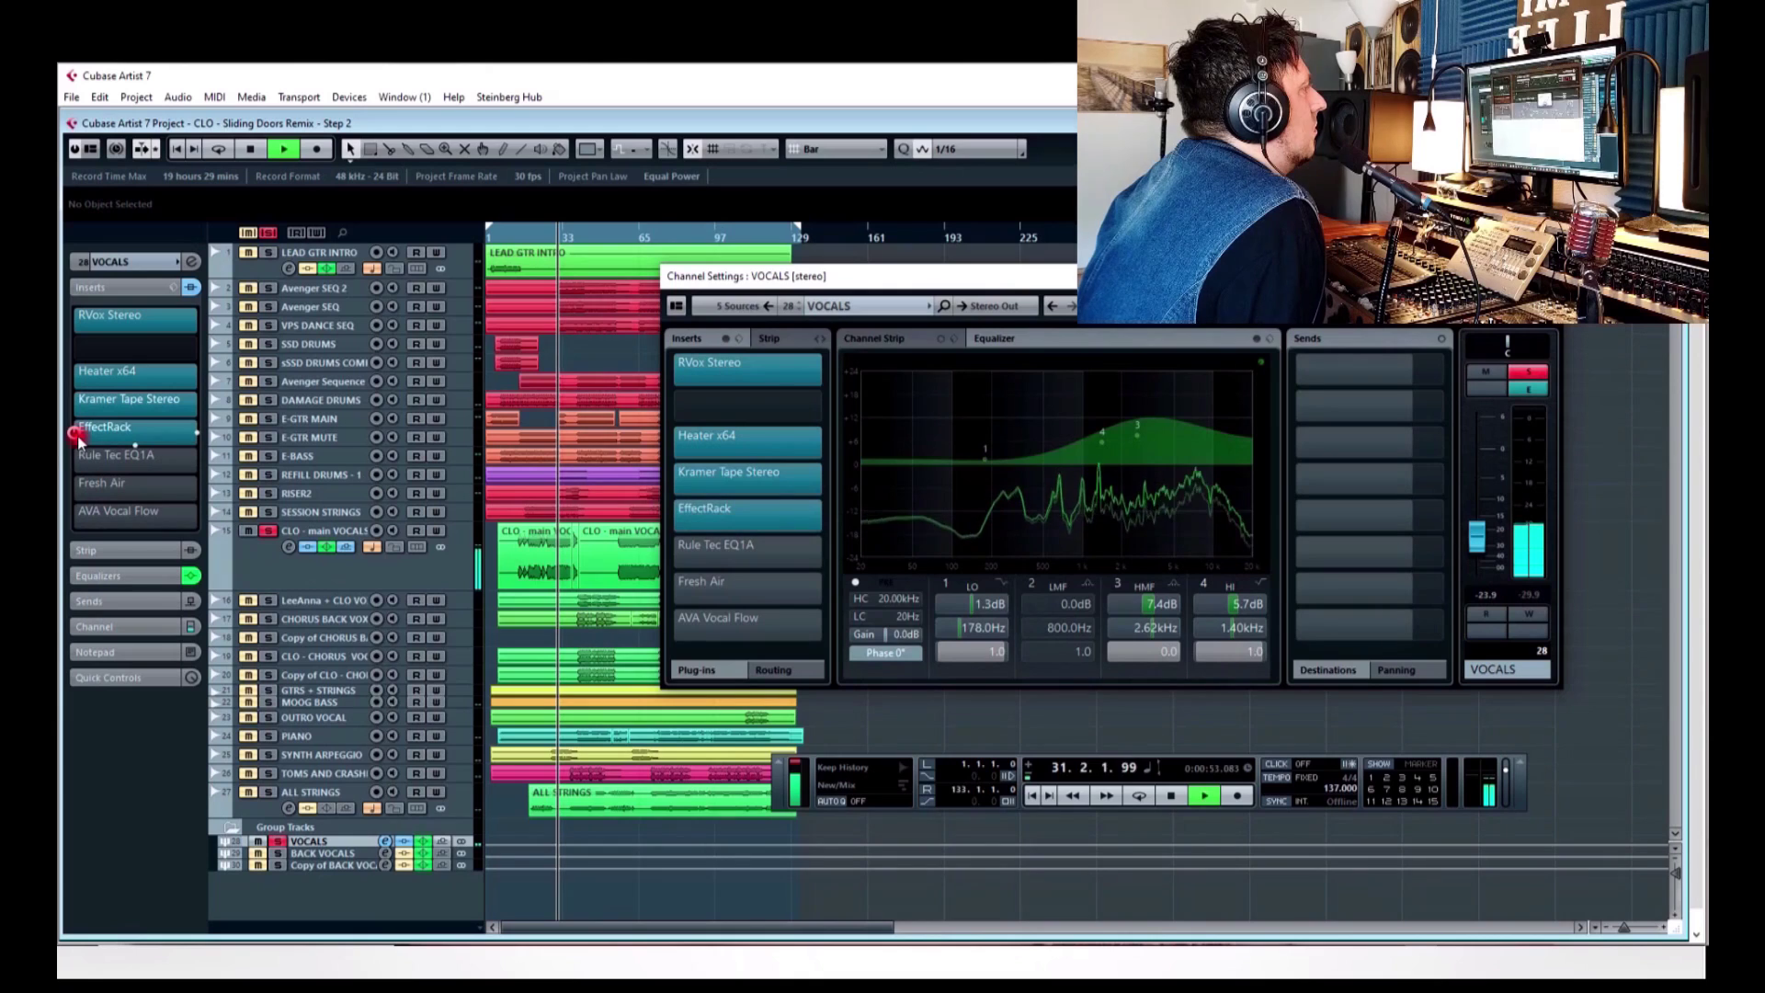
click(105, 429)
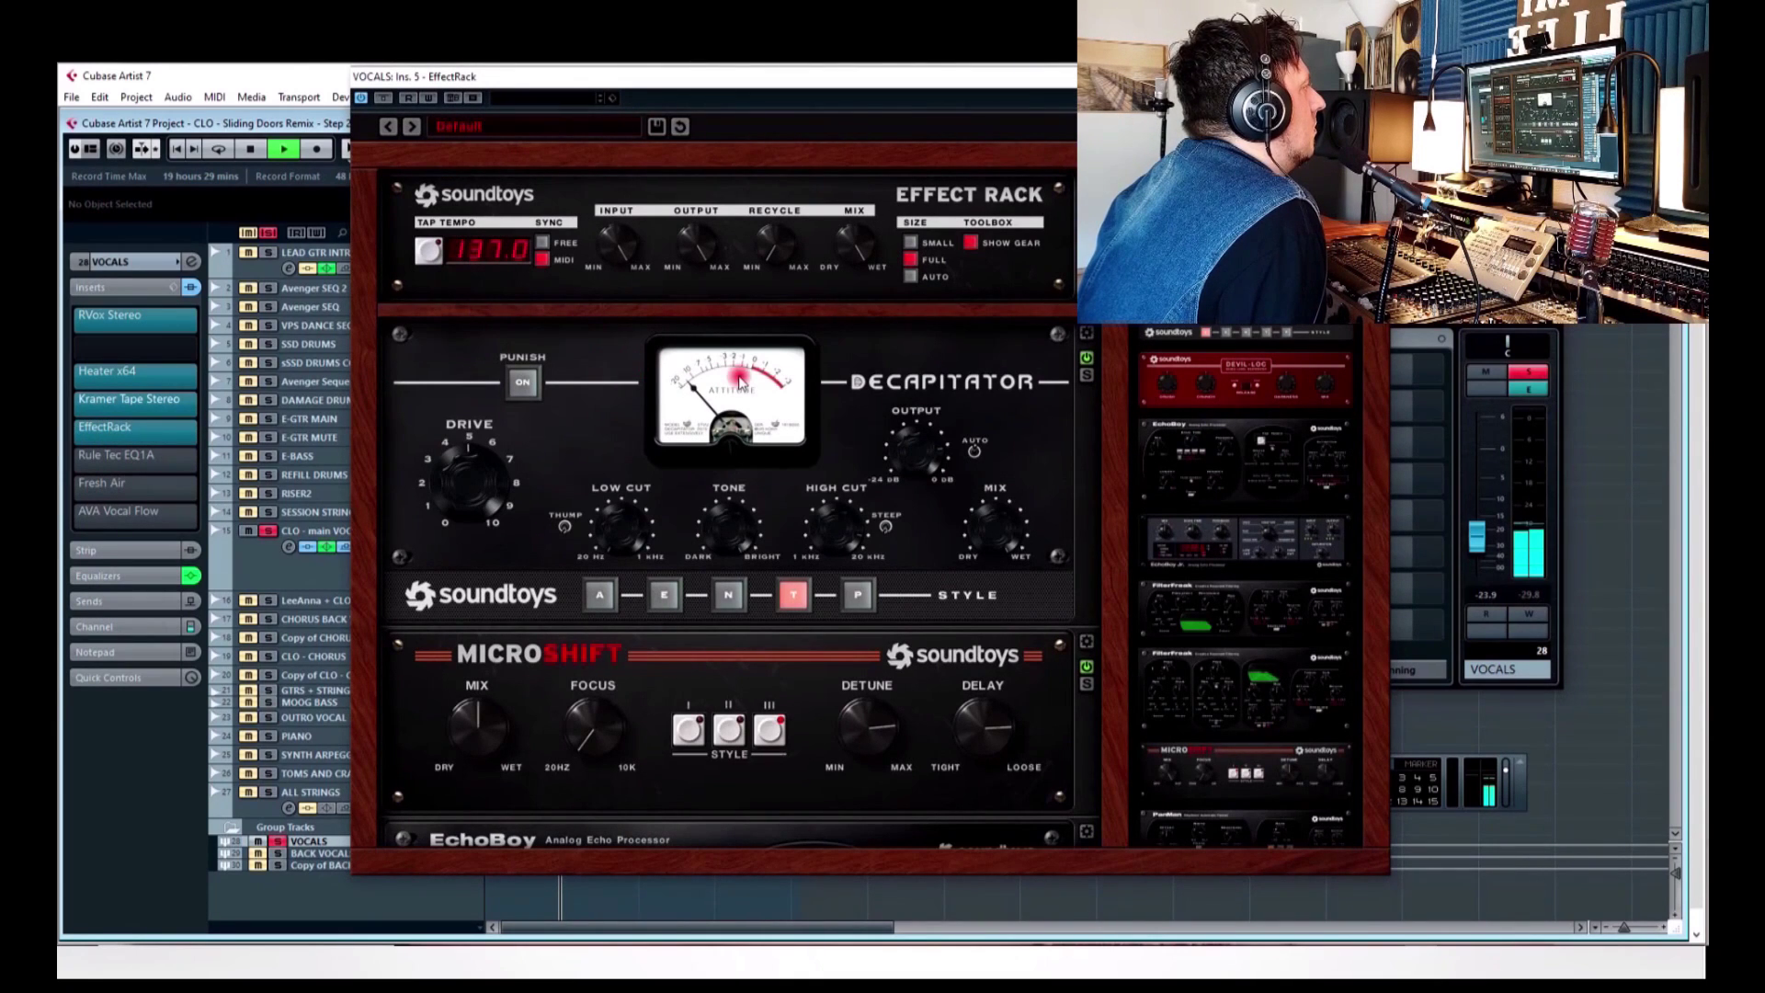
scroll(855, 474, down, 5)
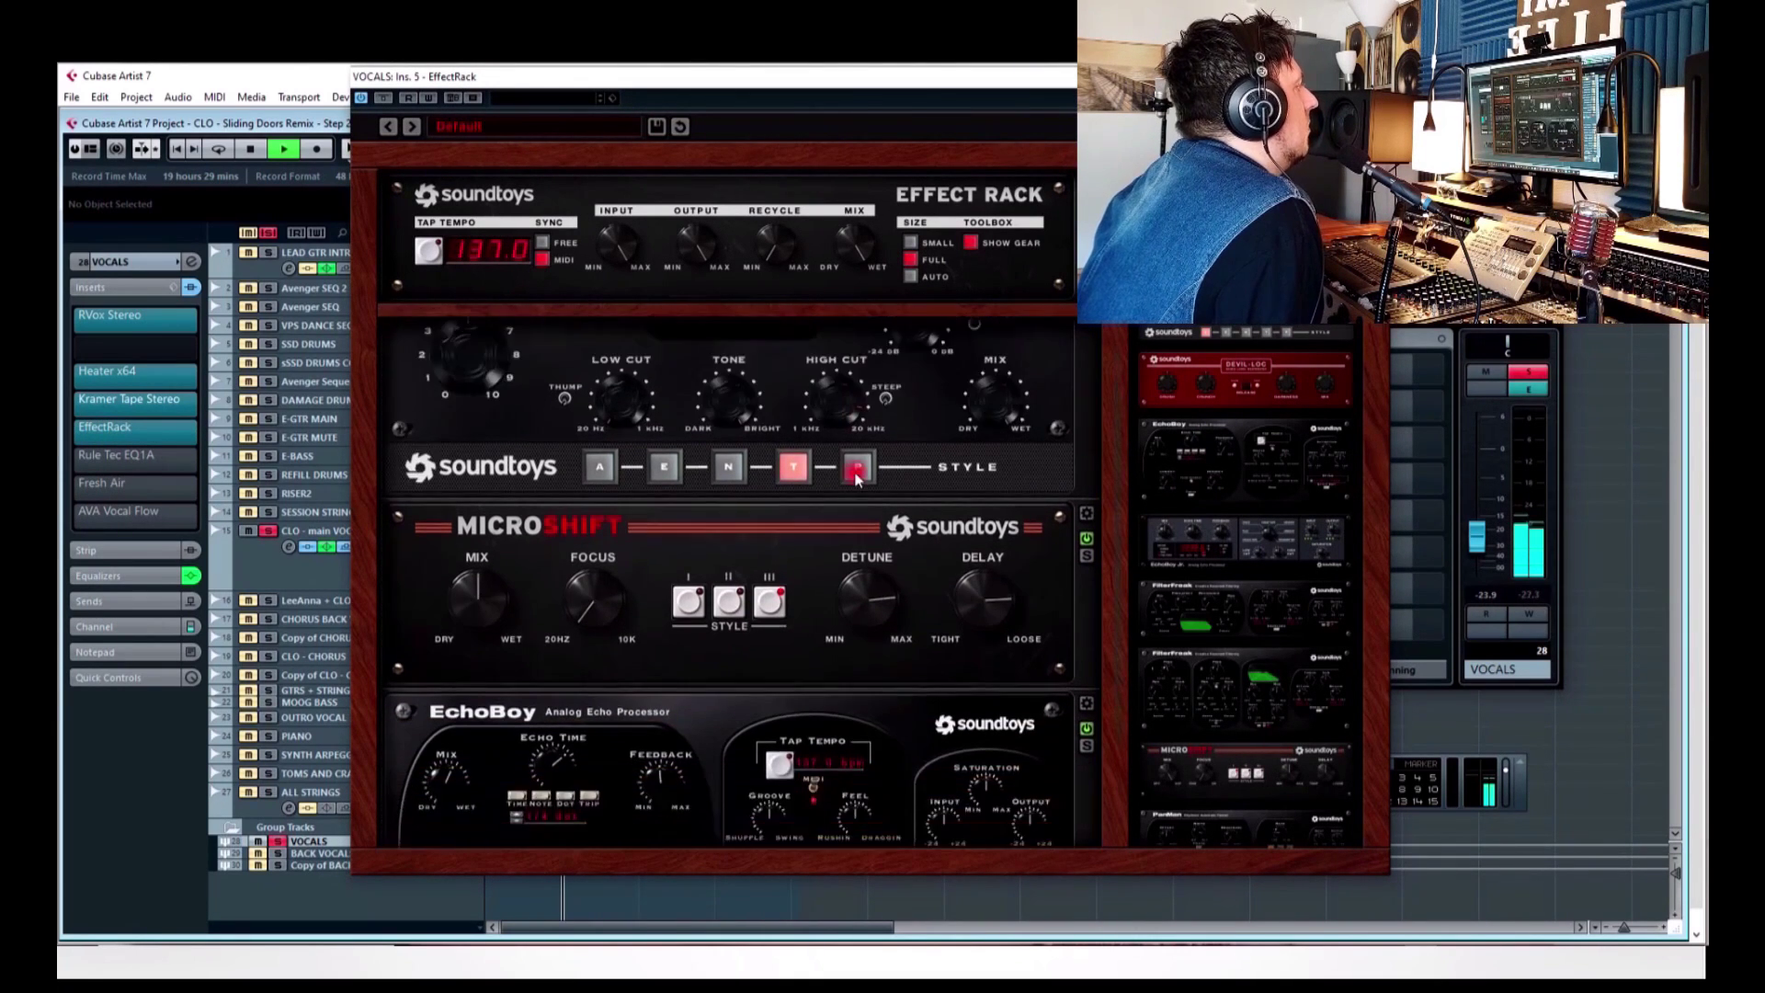
scroll(855, 476, down, 1)
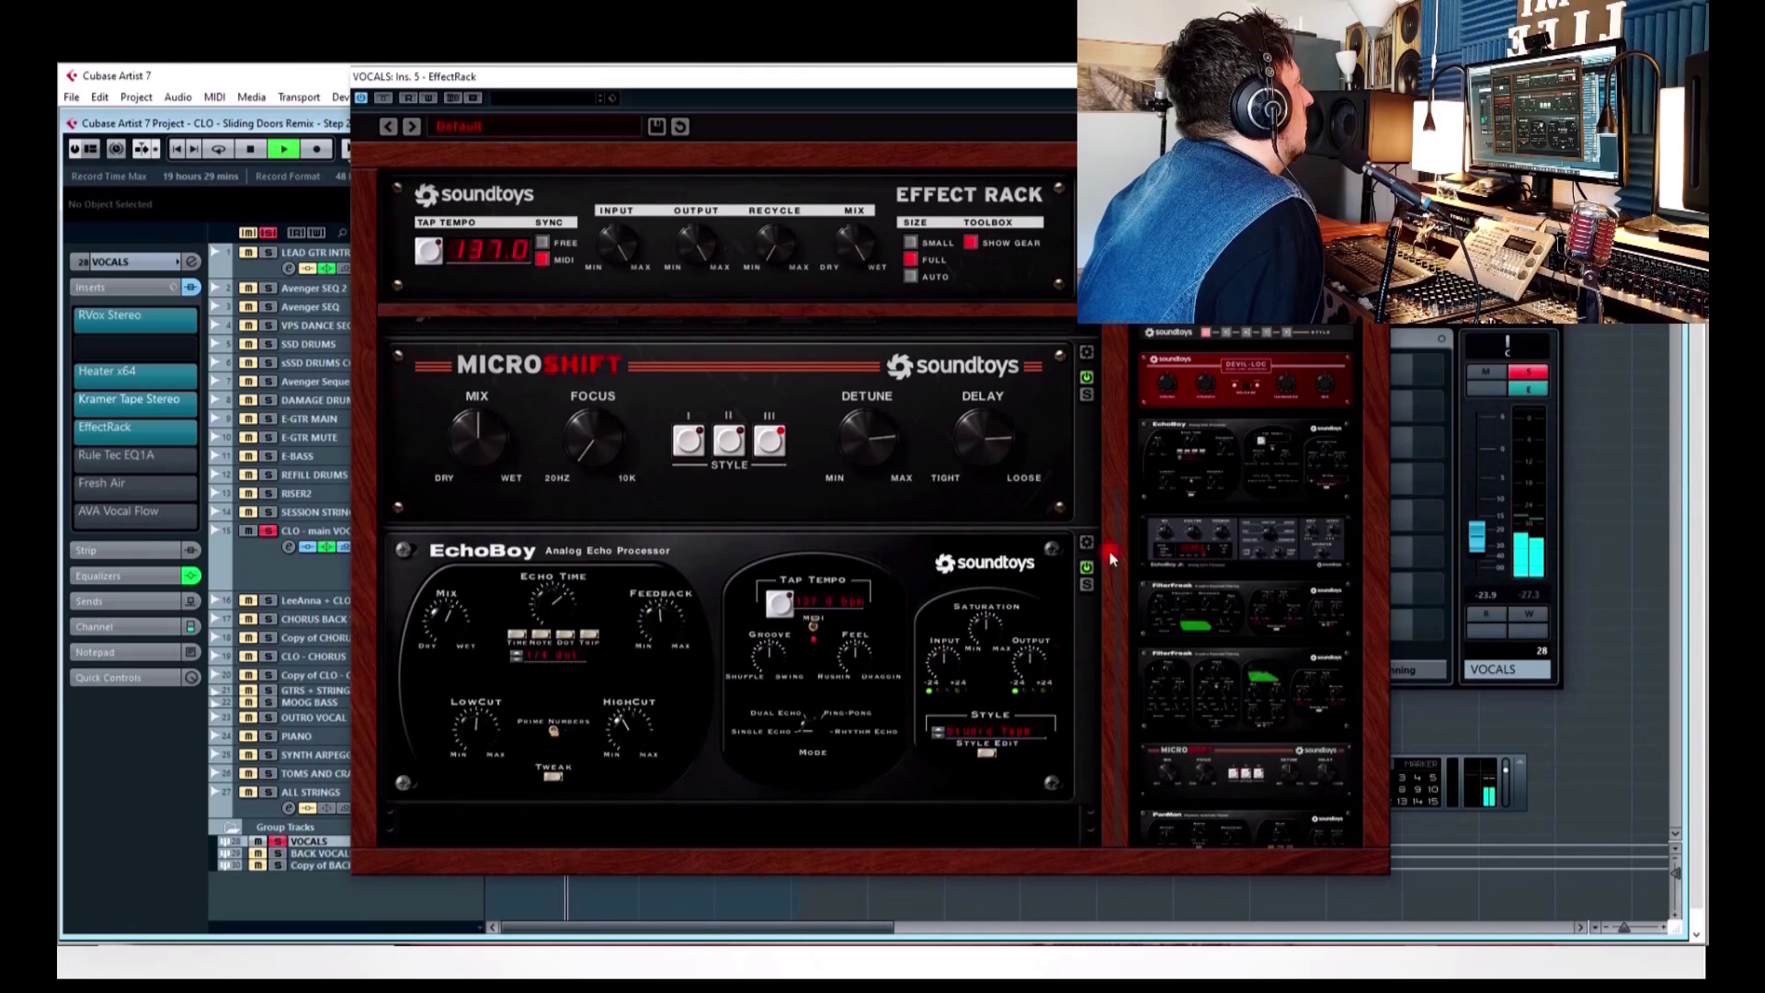
click(105, 427)
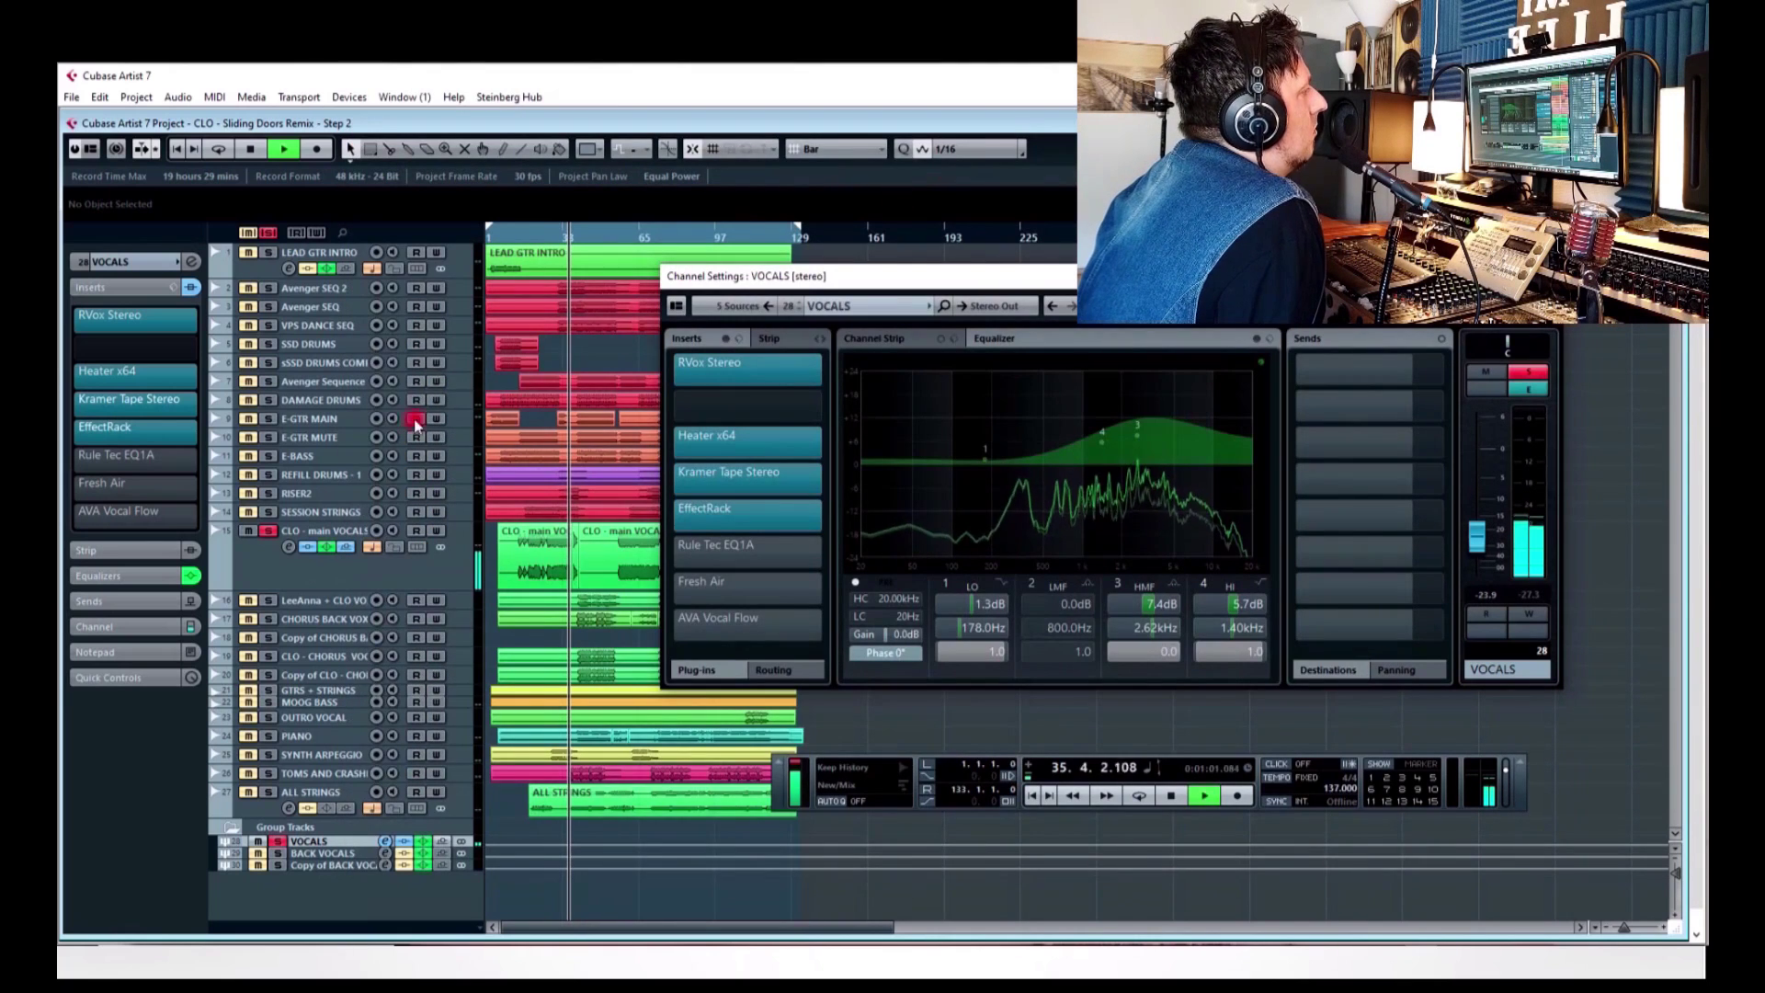
- Activate Rule Tec EQ1A, Fresh Air and AVA Vocal Flow on the VOCALS group, and view the Rule Tec EQ1A settings with playback stopped
click(85, 455)
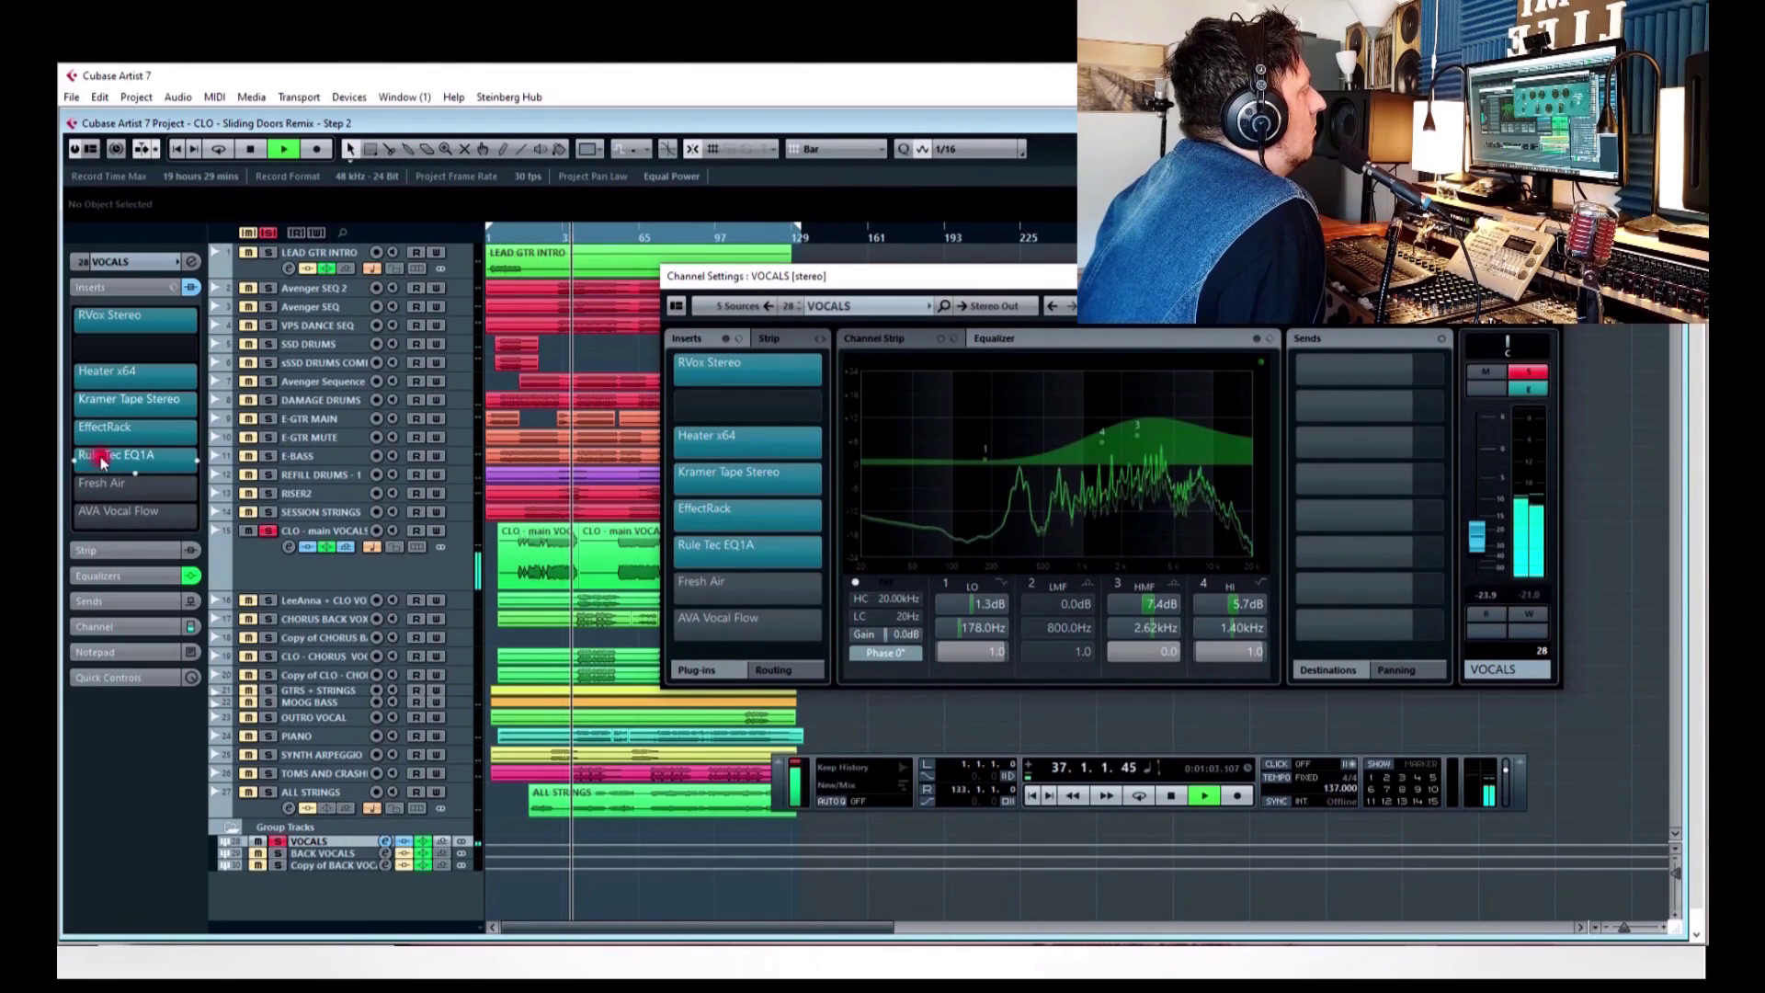
key(space)
drag(692, 219, 871, 244)
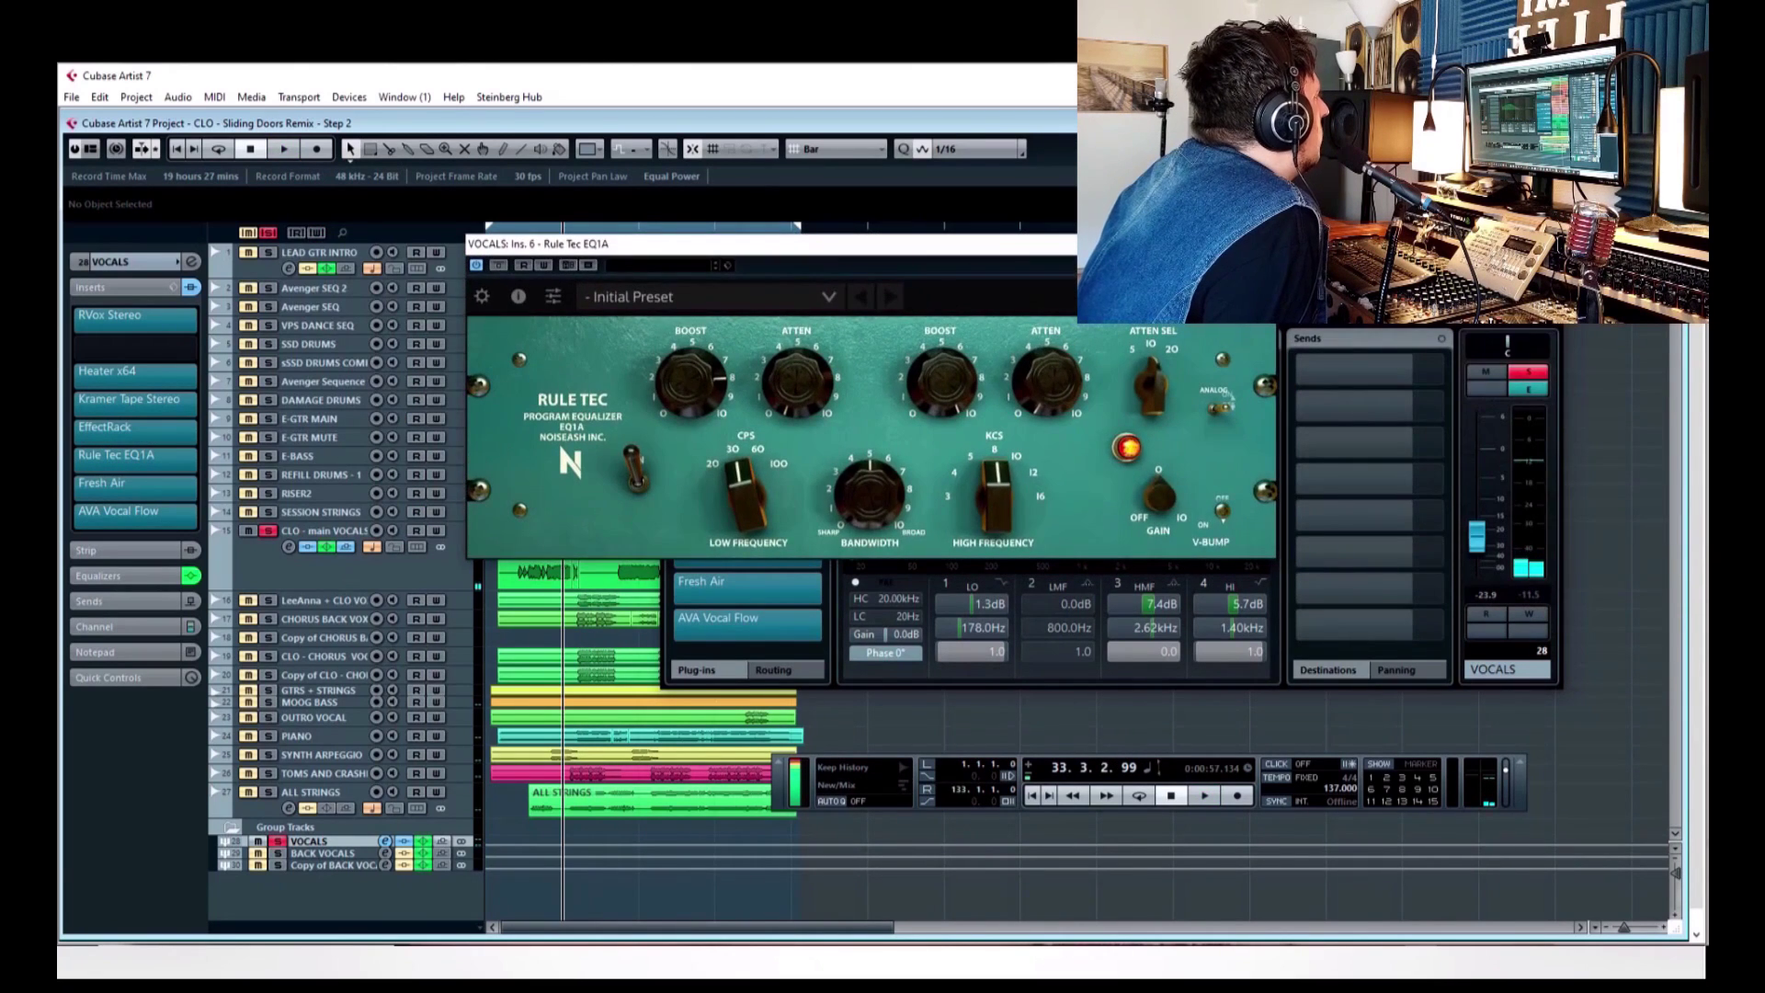
key(ctrl+w)
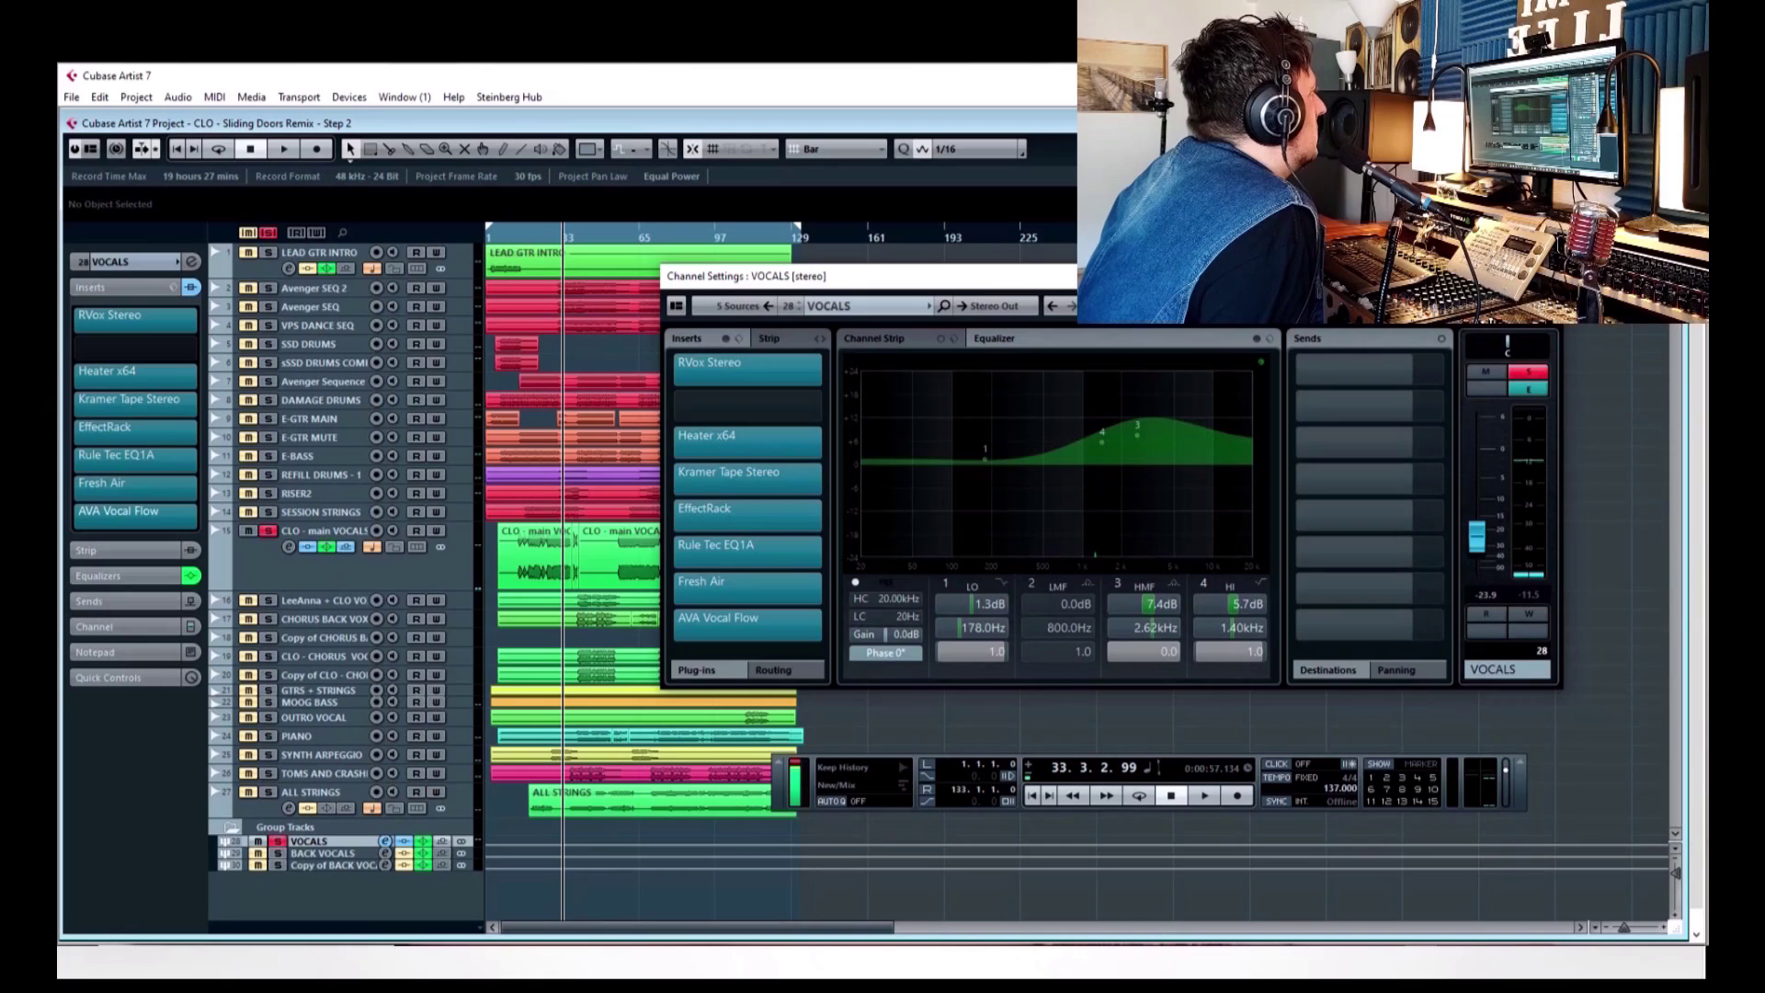
- Review the inserts, equalizer curve and sends in the VOCALS group's channel settings and close the window
drag(828, 276, 572, 284)
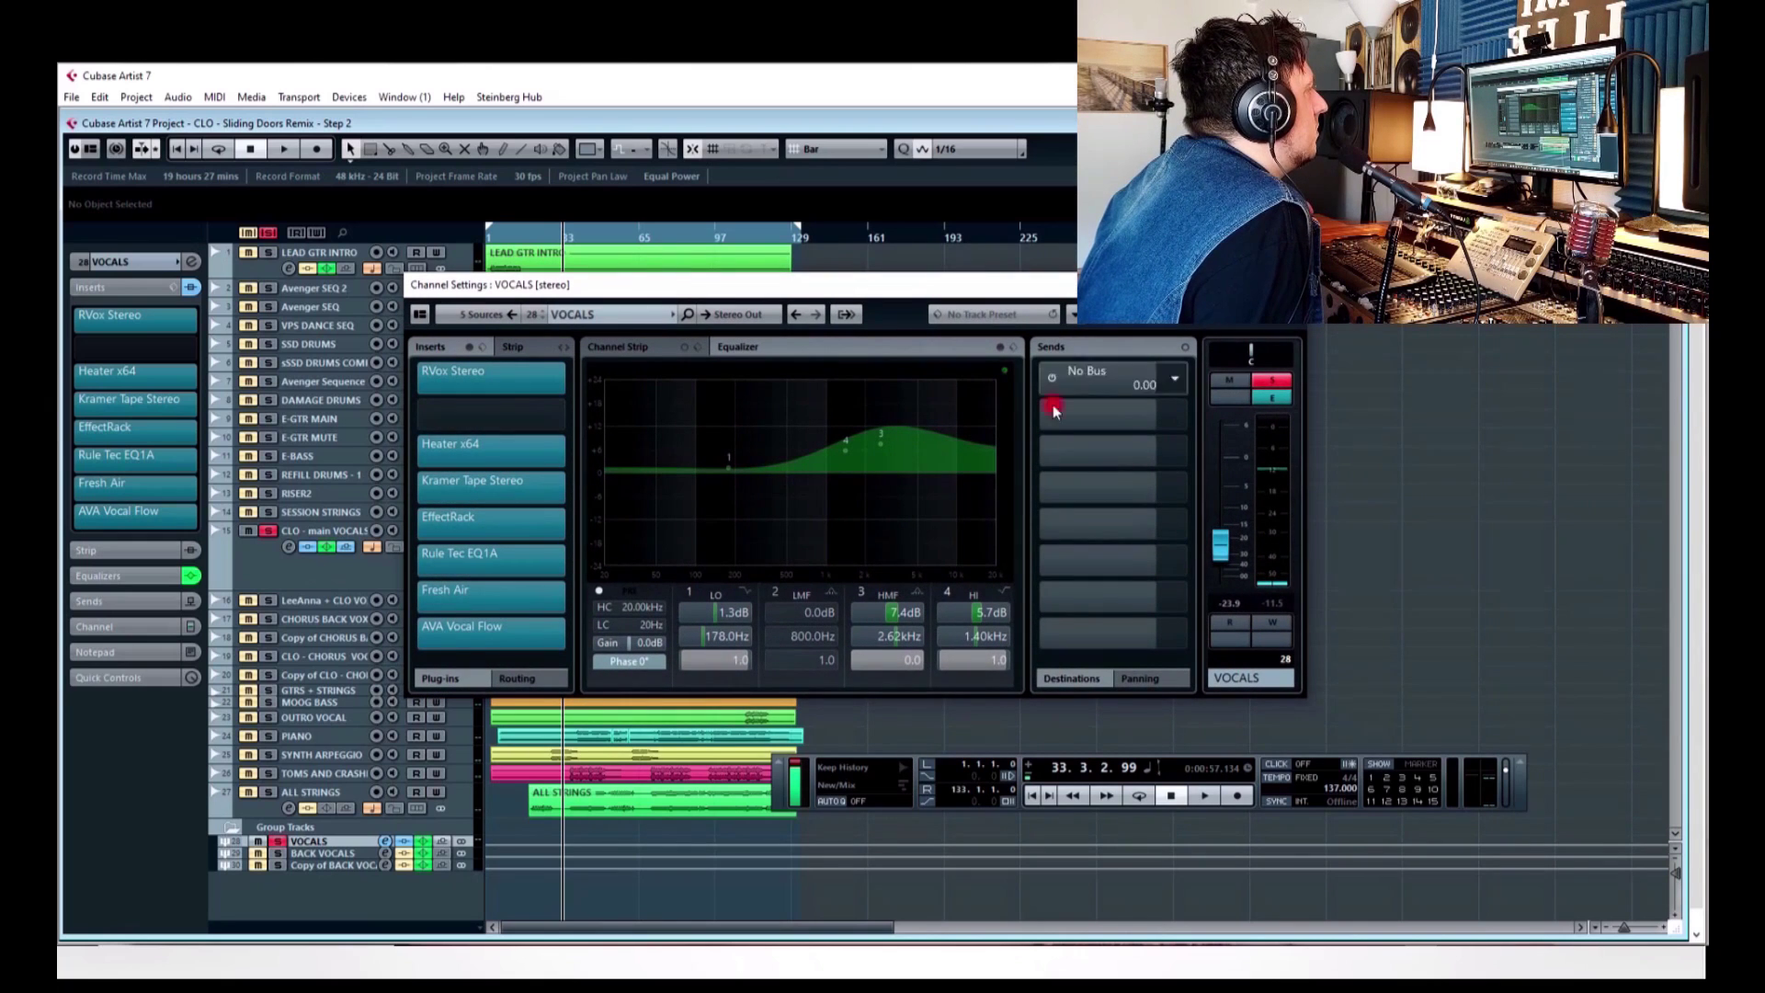
click(481, 593)
mouse_move(503, 600)
mouse_down()
mouse_move(446, 598)
mouse_move(491, 603)
mouse_up()
click(644, 471)
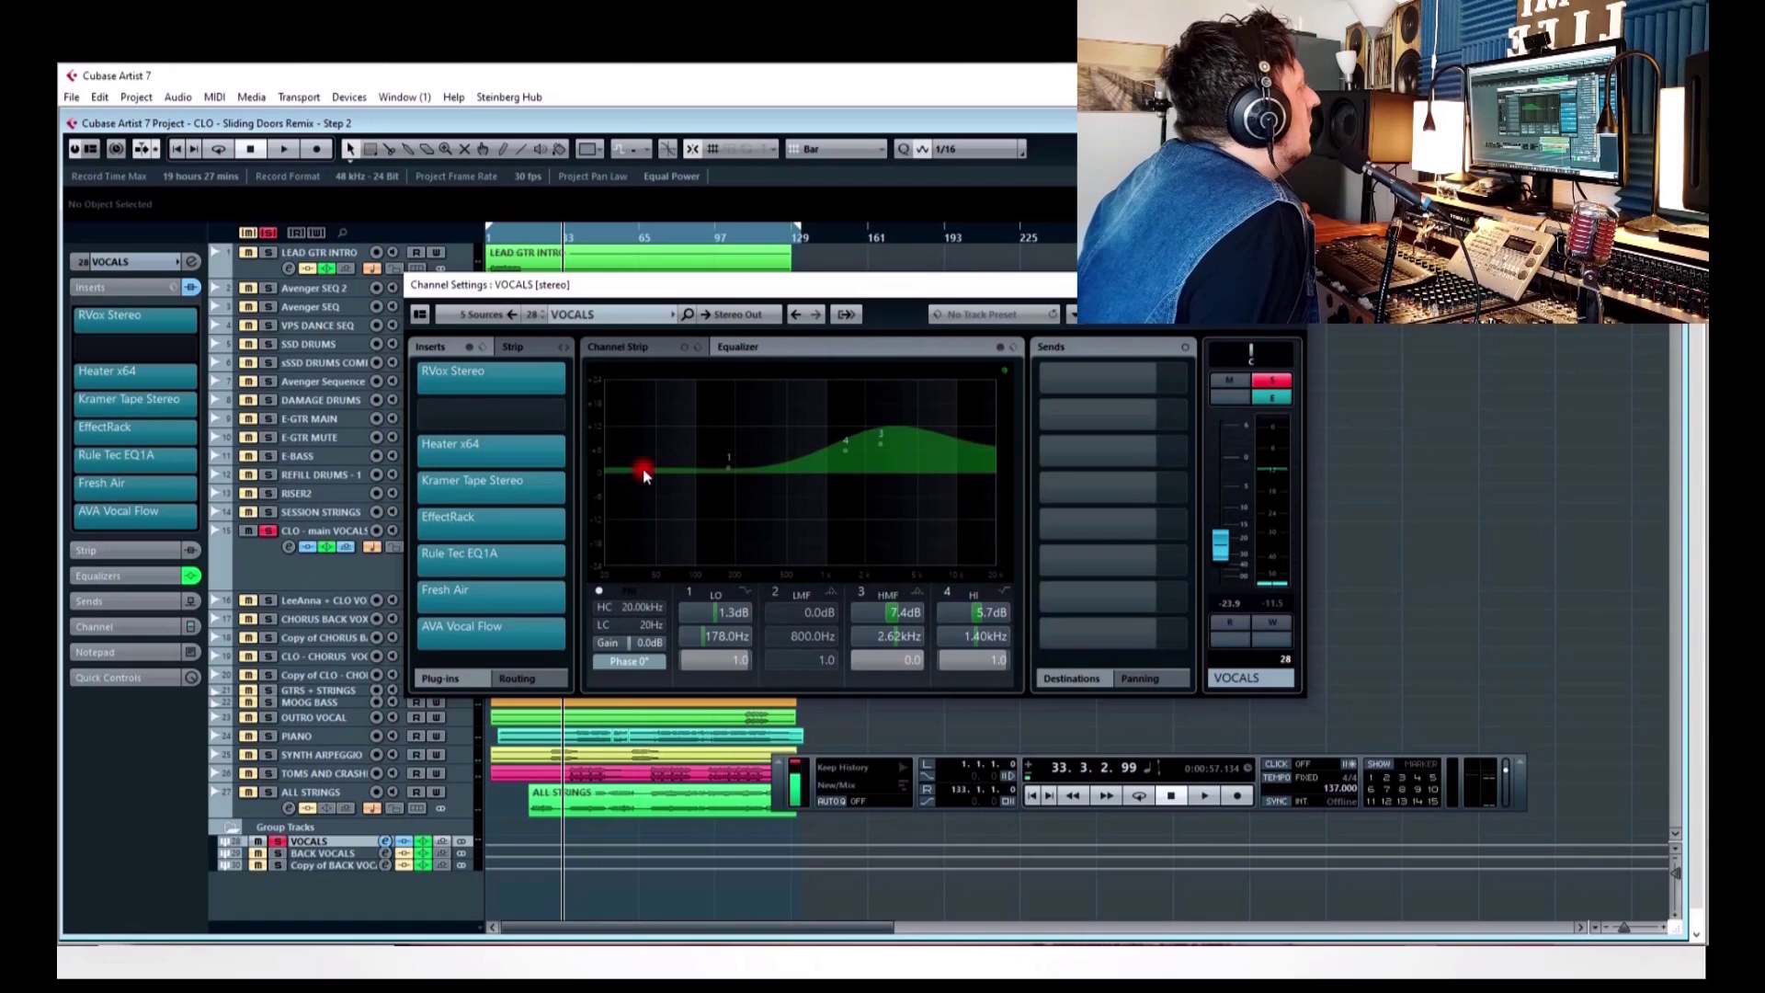
click(1166, 355)
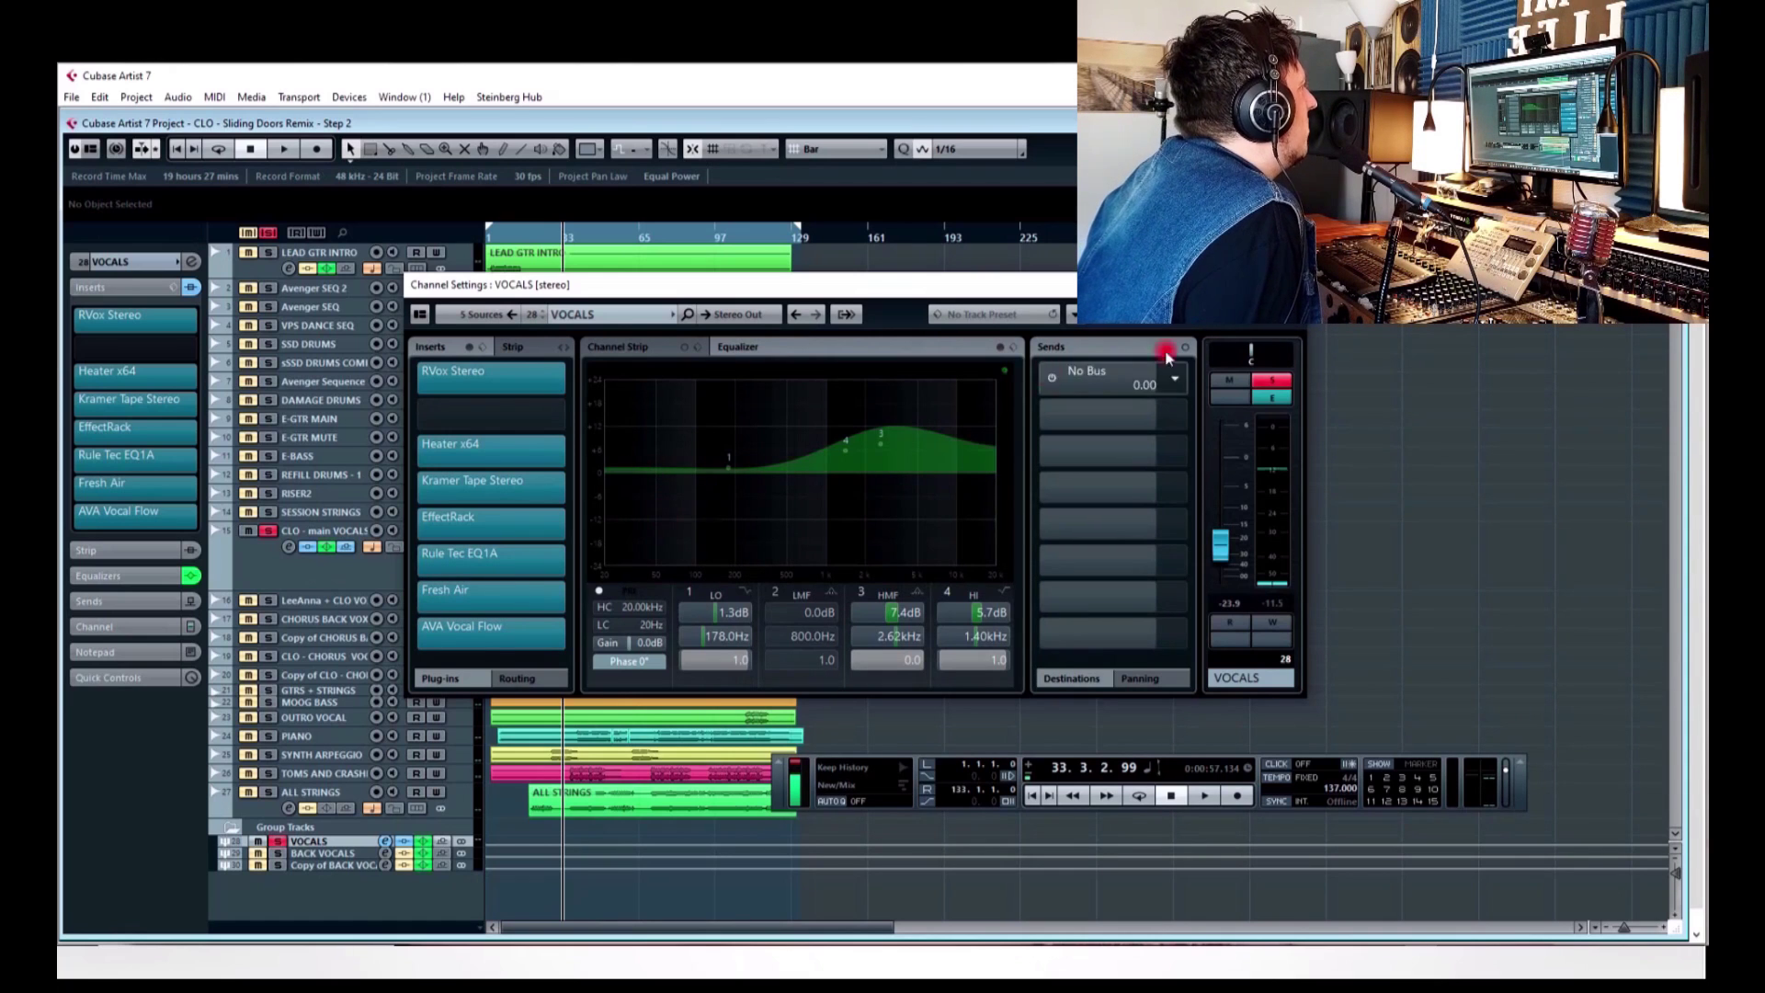
key(Escape)
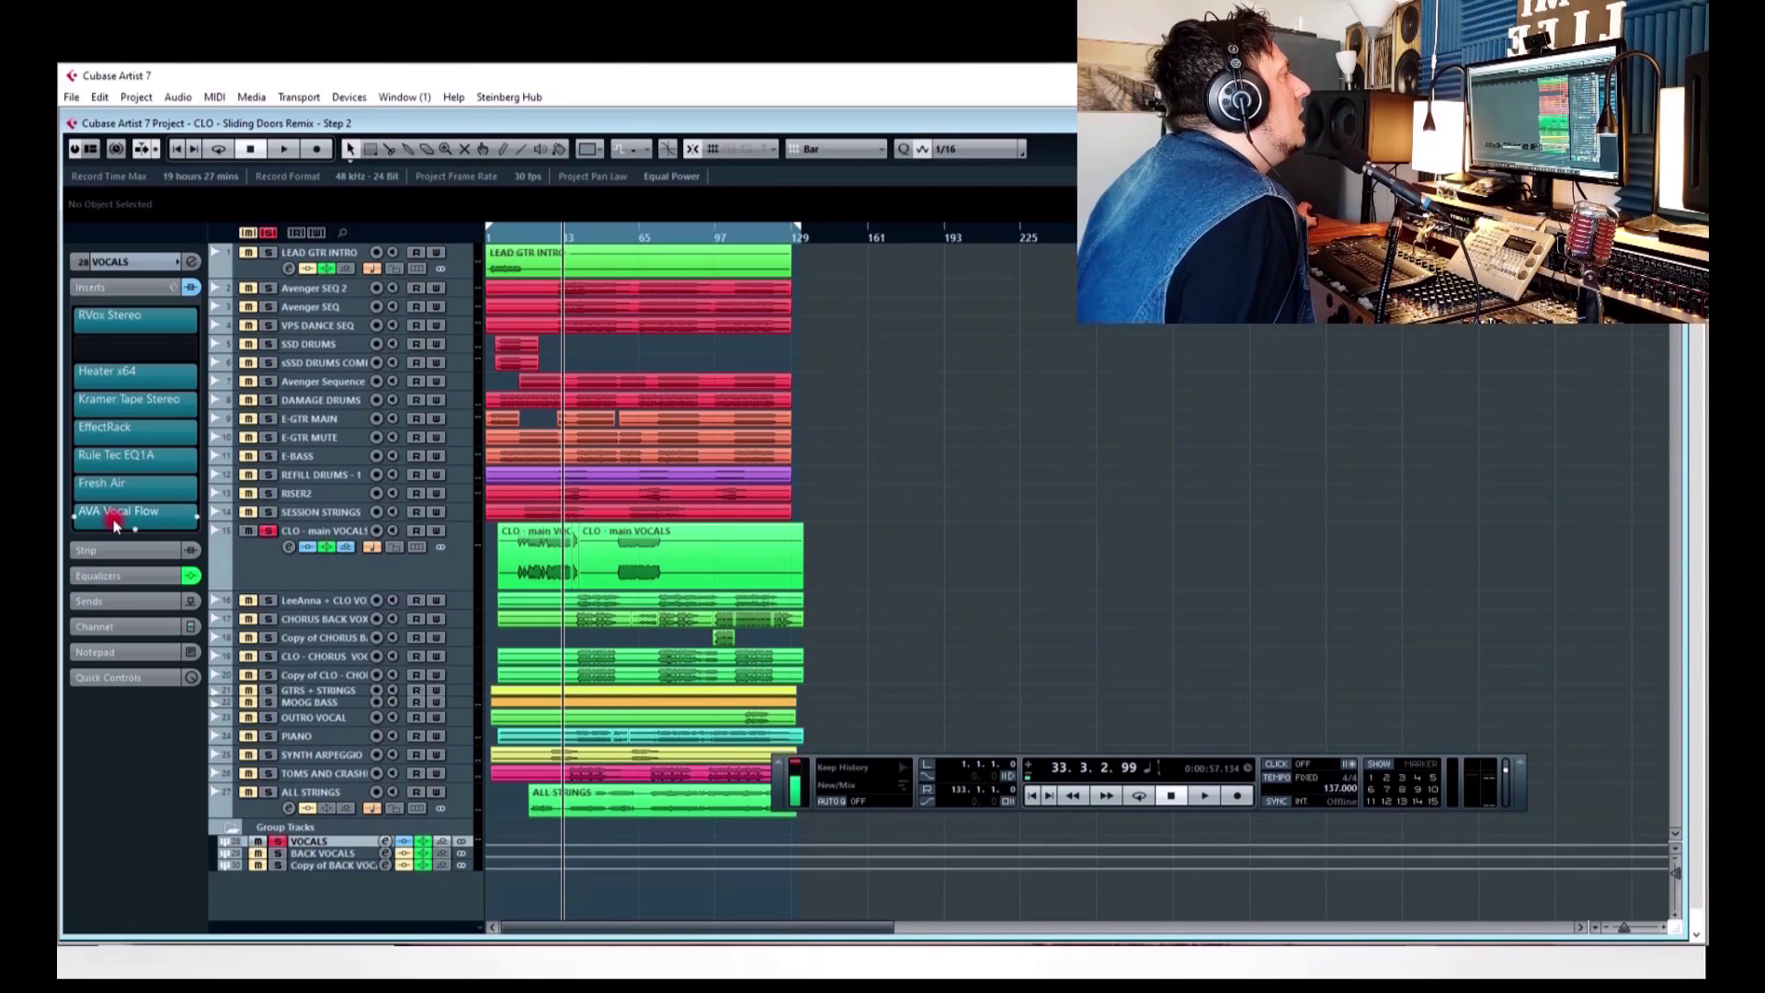
mouse_move(115, 524)
mouse_down()
mouse_move(97, 487)
mouse_move(118, 253)
mouse_move(98, 395)
mouse_move(133, 507)
mouse_move(160, 258)
mouse_move(99, 519)
mouse_move(78, 336)
mouse_move(285, 574)
mouse_up()
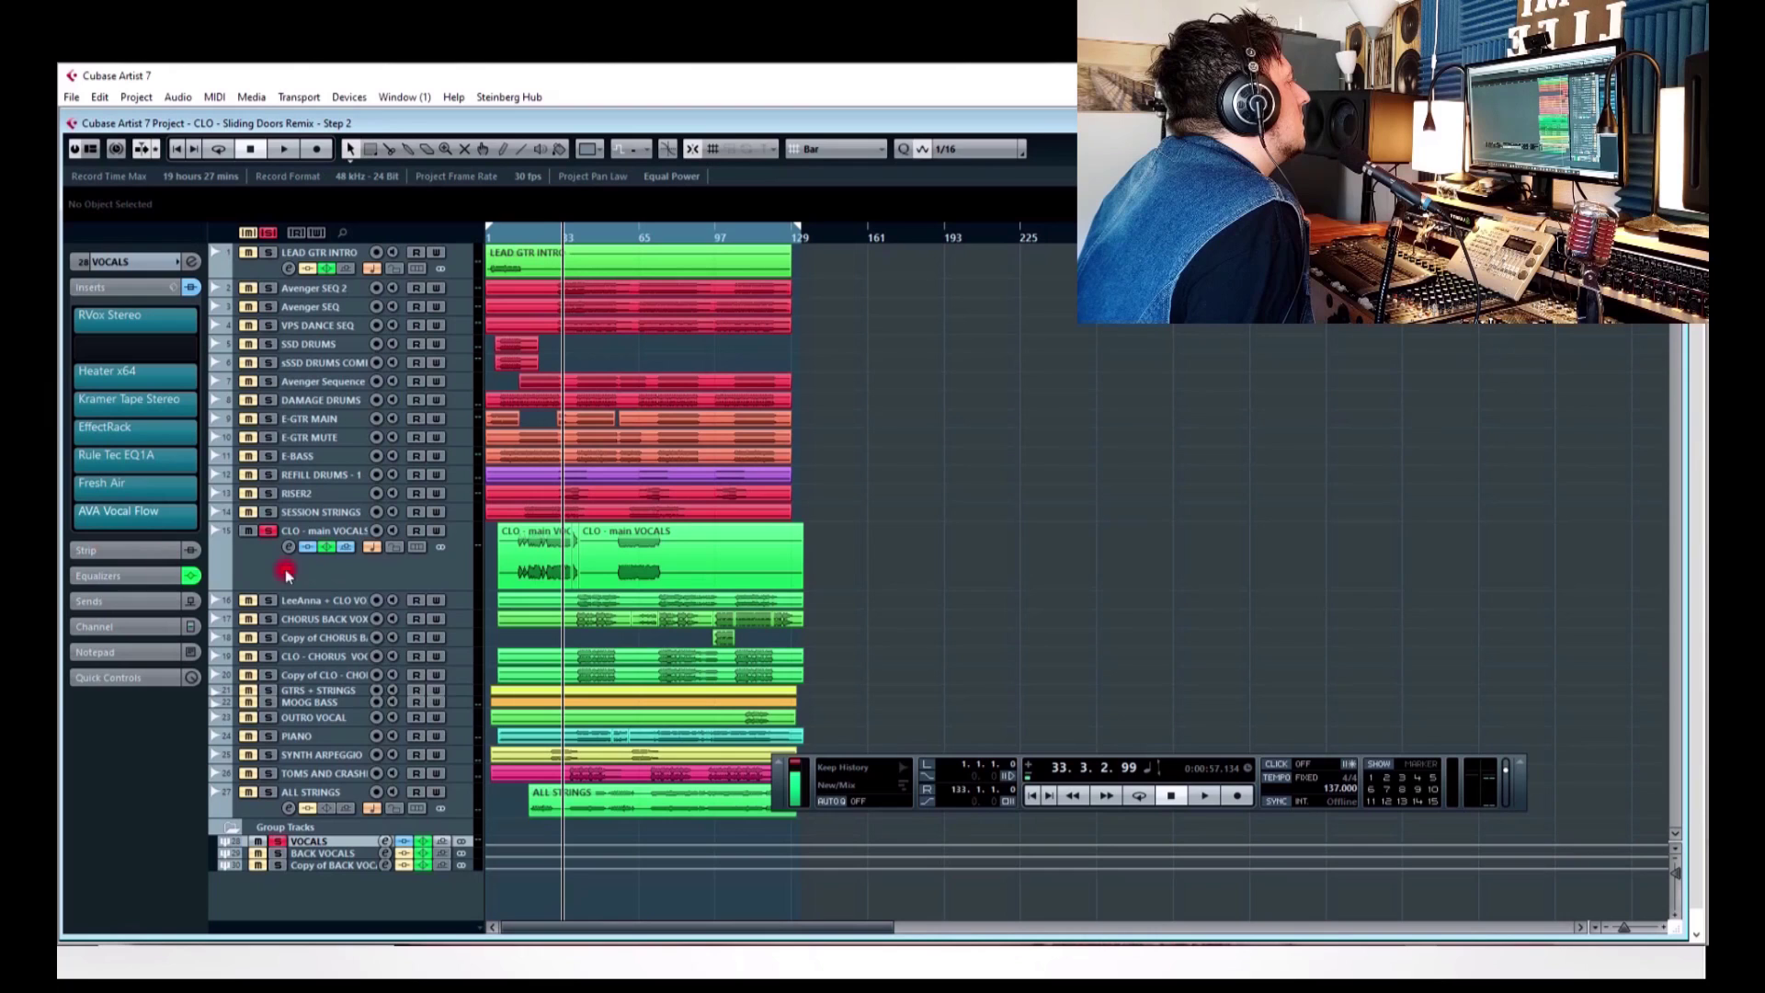
click(677, 540)
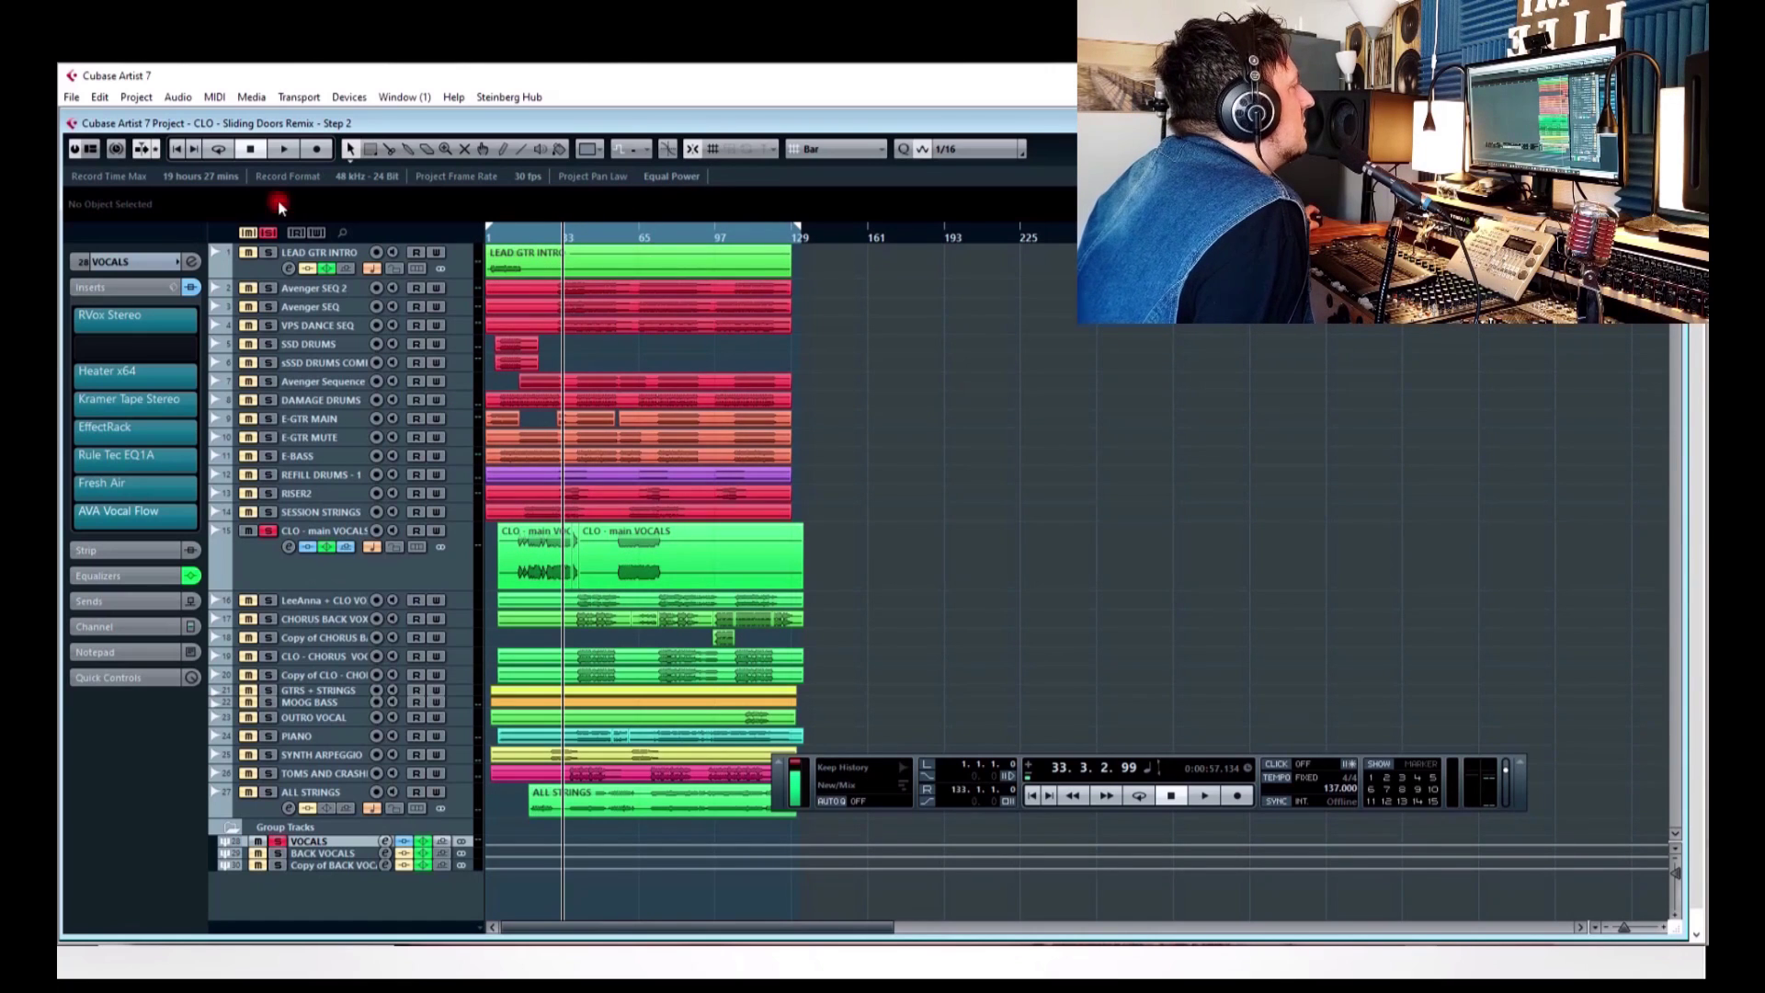
- Unsolo the main vocals, solo both chorus back vocal tracks and OUTRO VOCAL, and select the BACK VOCALS group
click(267, 533)
click(268, 618)
click(268, 637)
click(267, 717)
click(322, 855)
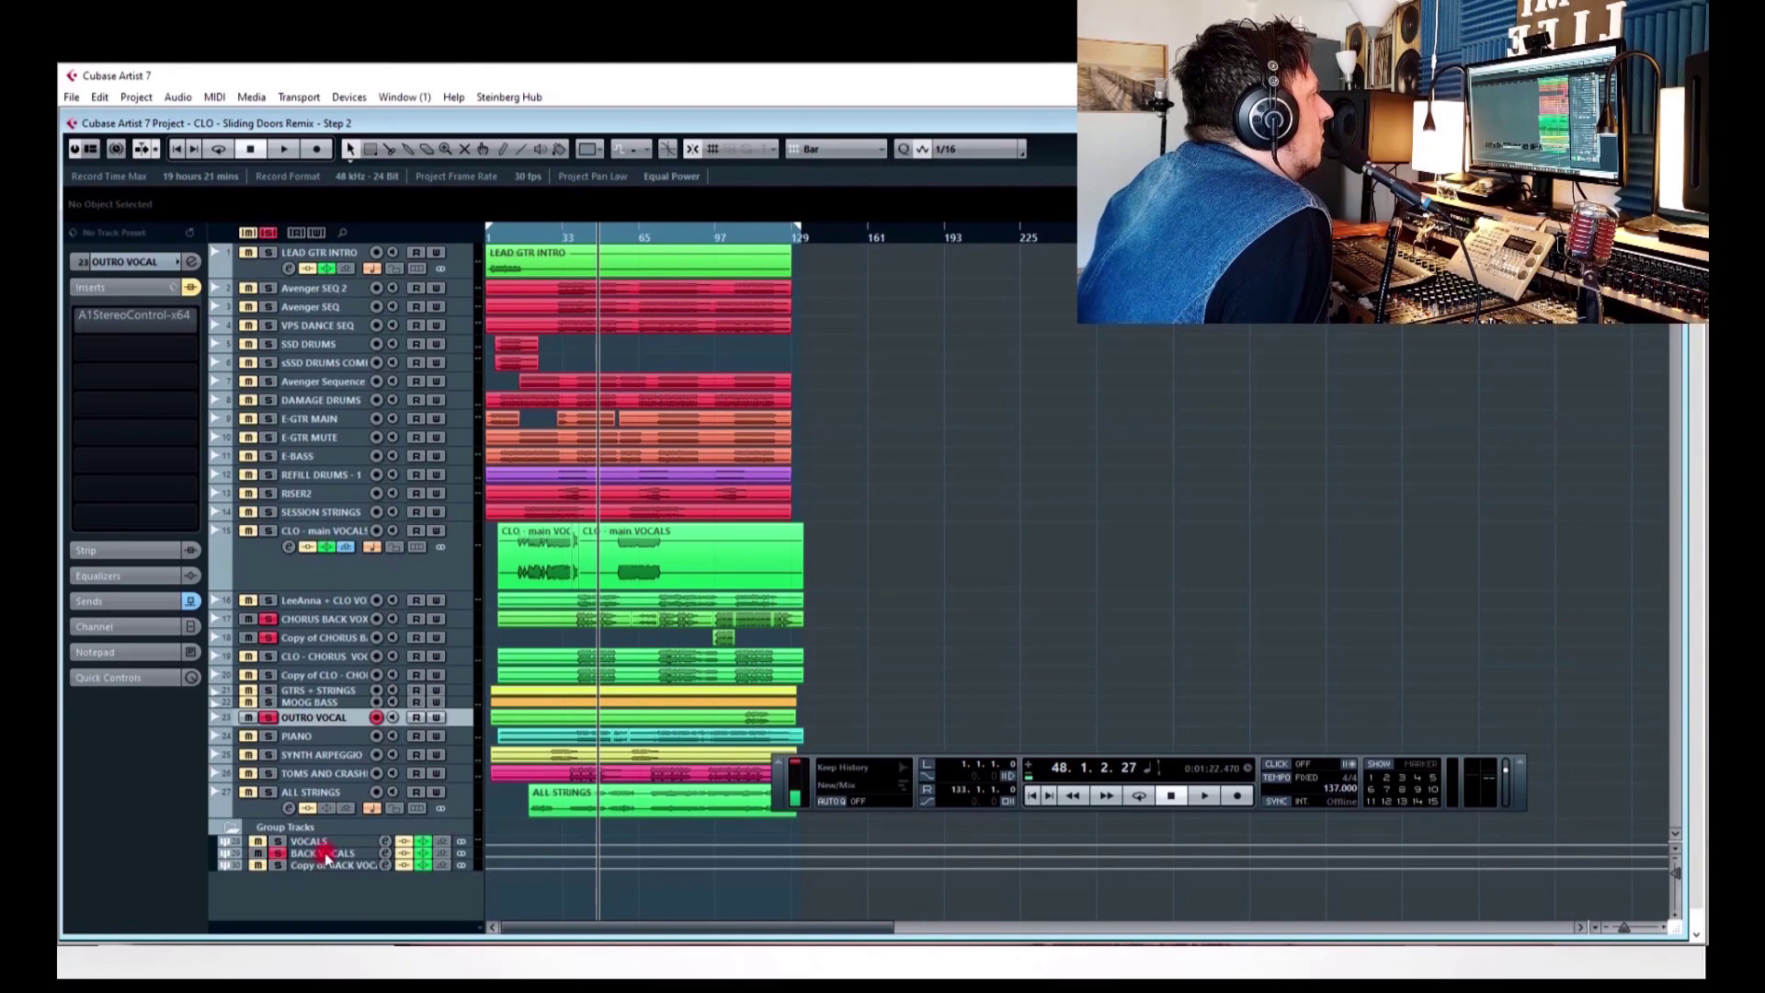
- Examine the Rule Tec EQ1A and Vocal Doubler settings on the BACK VOCALS group and close both windows
click(133, 318)
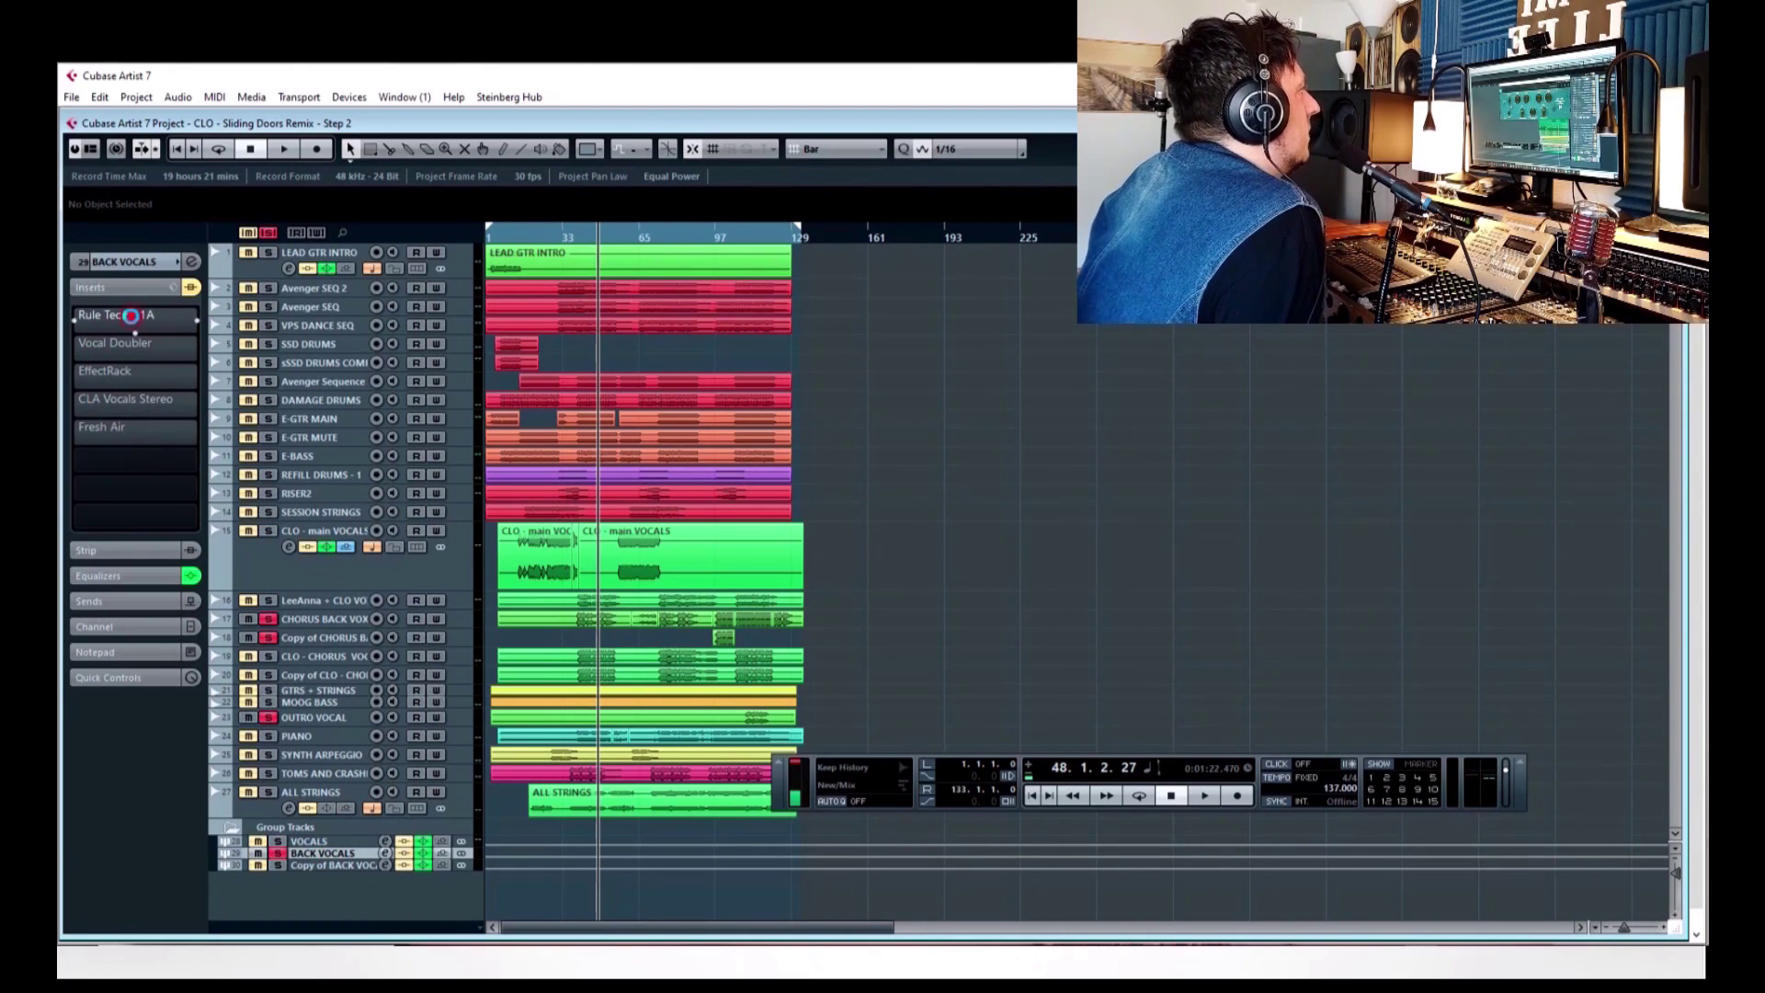
click(473, 266)
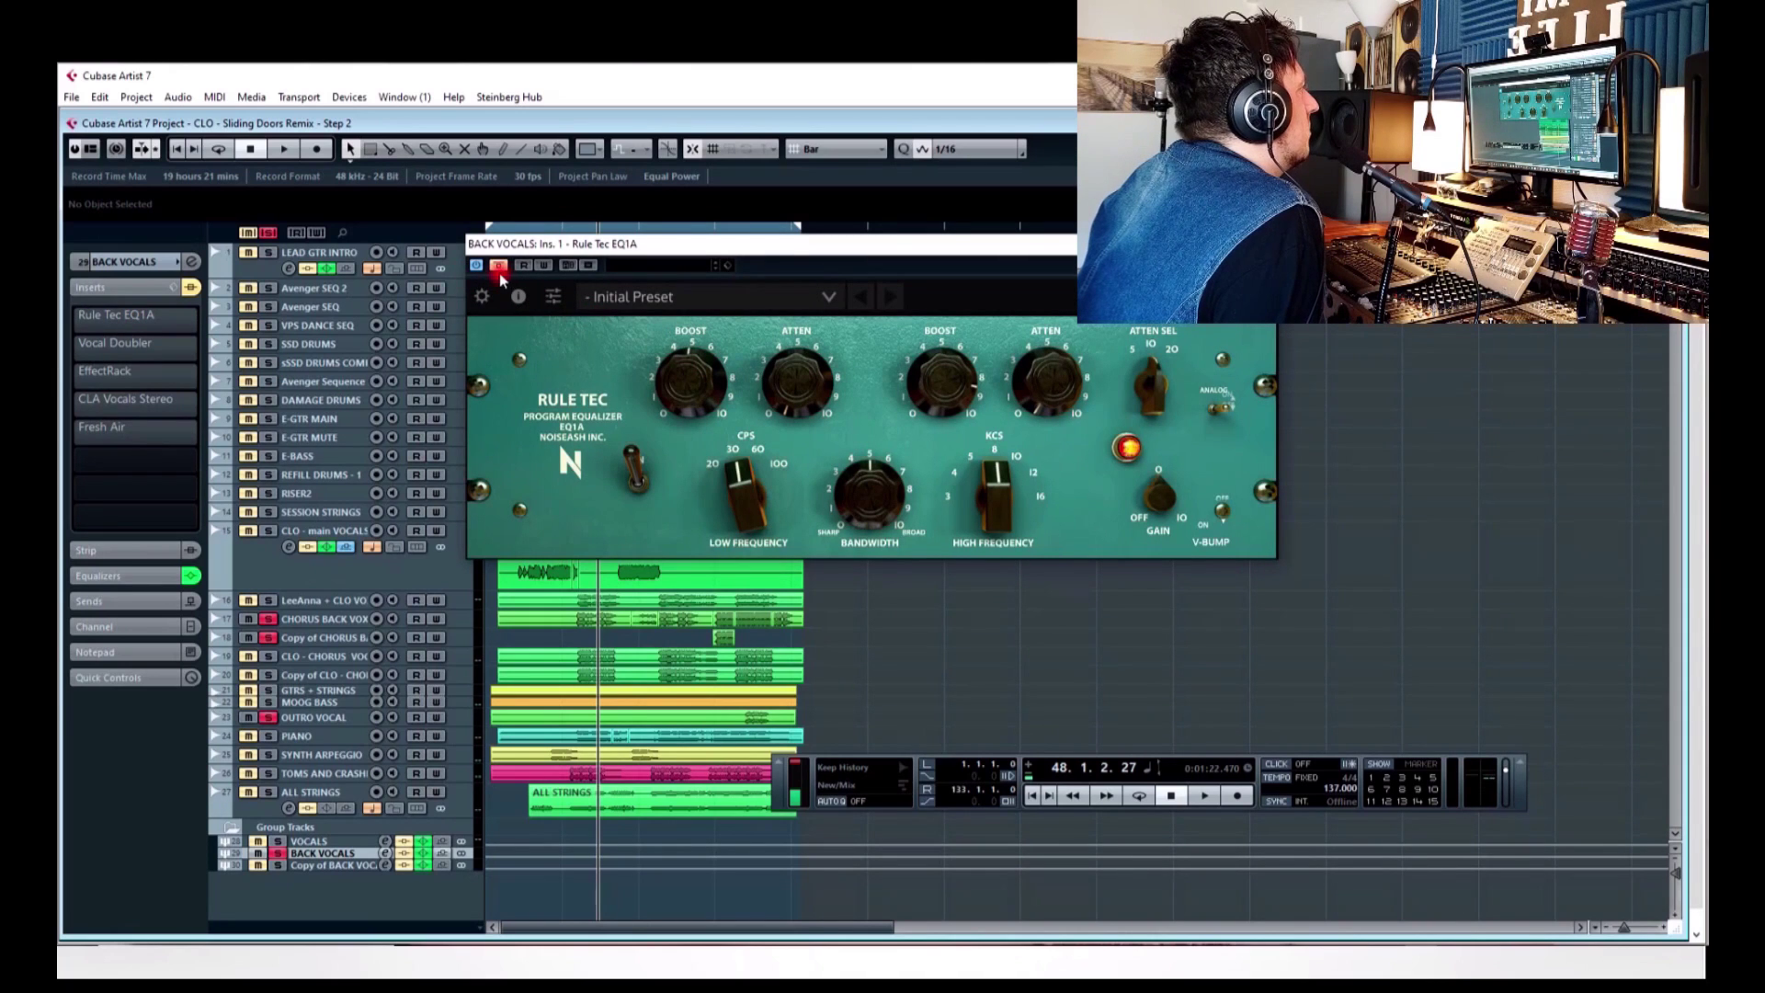
click(1266, 244)
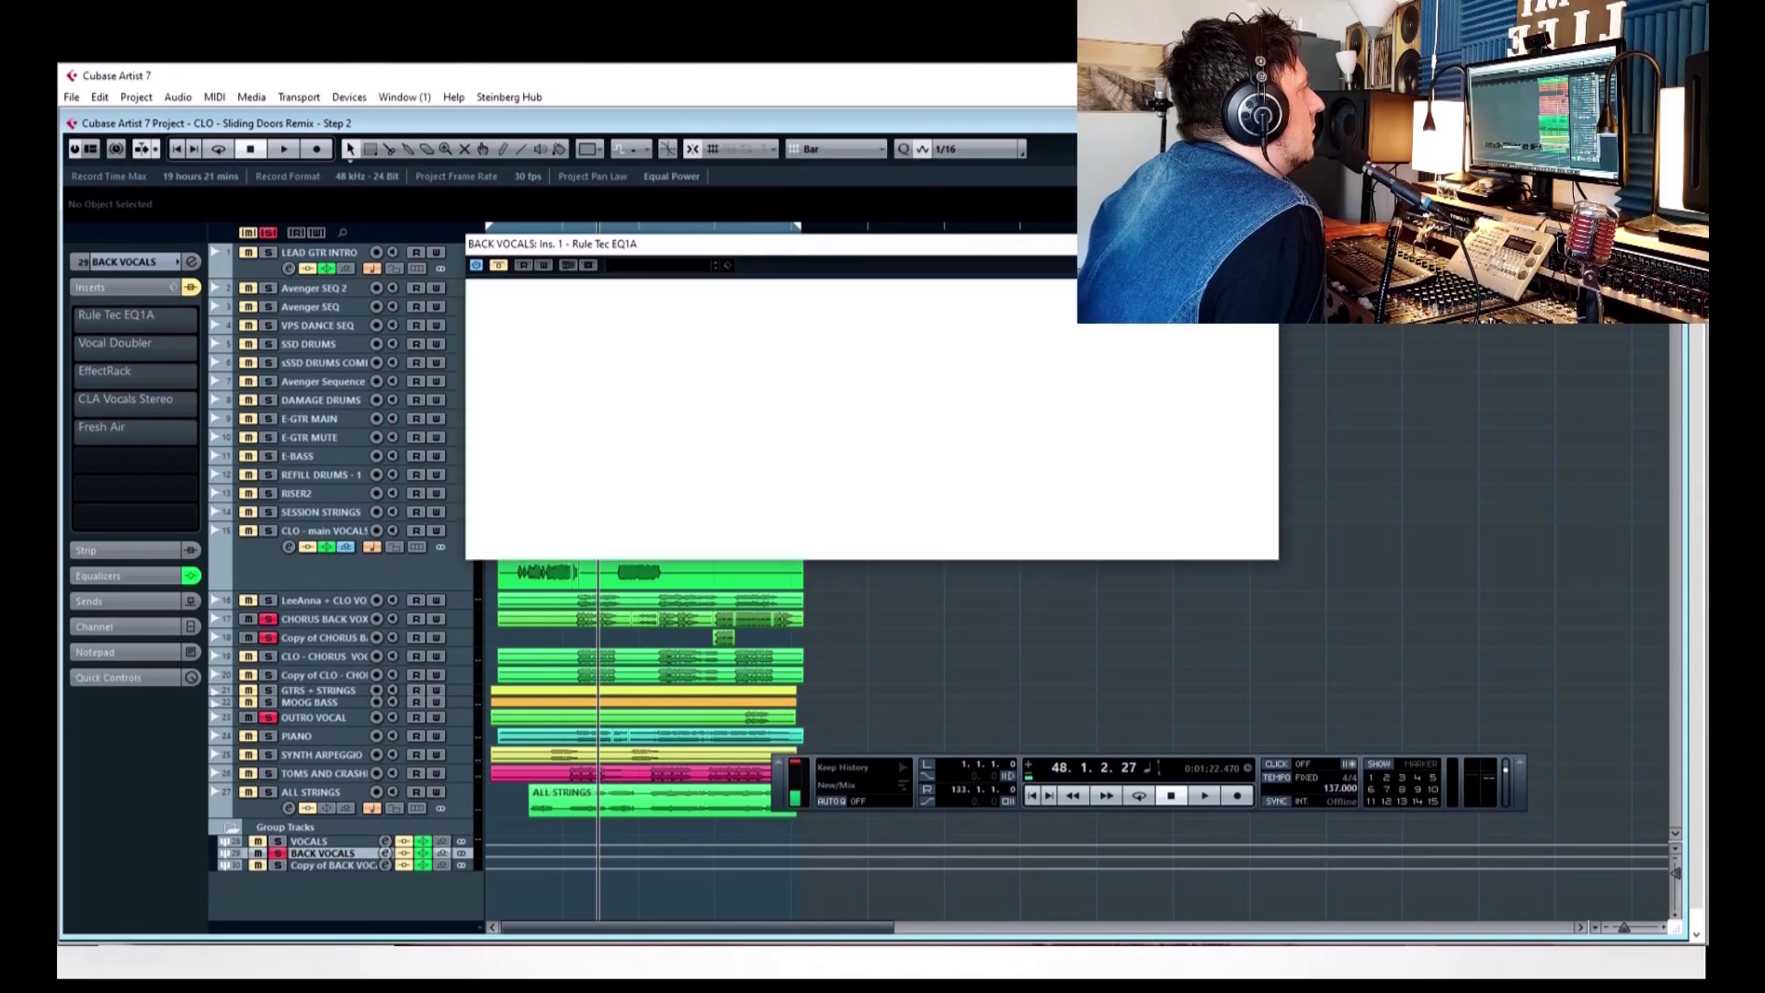
click(159, 343)
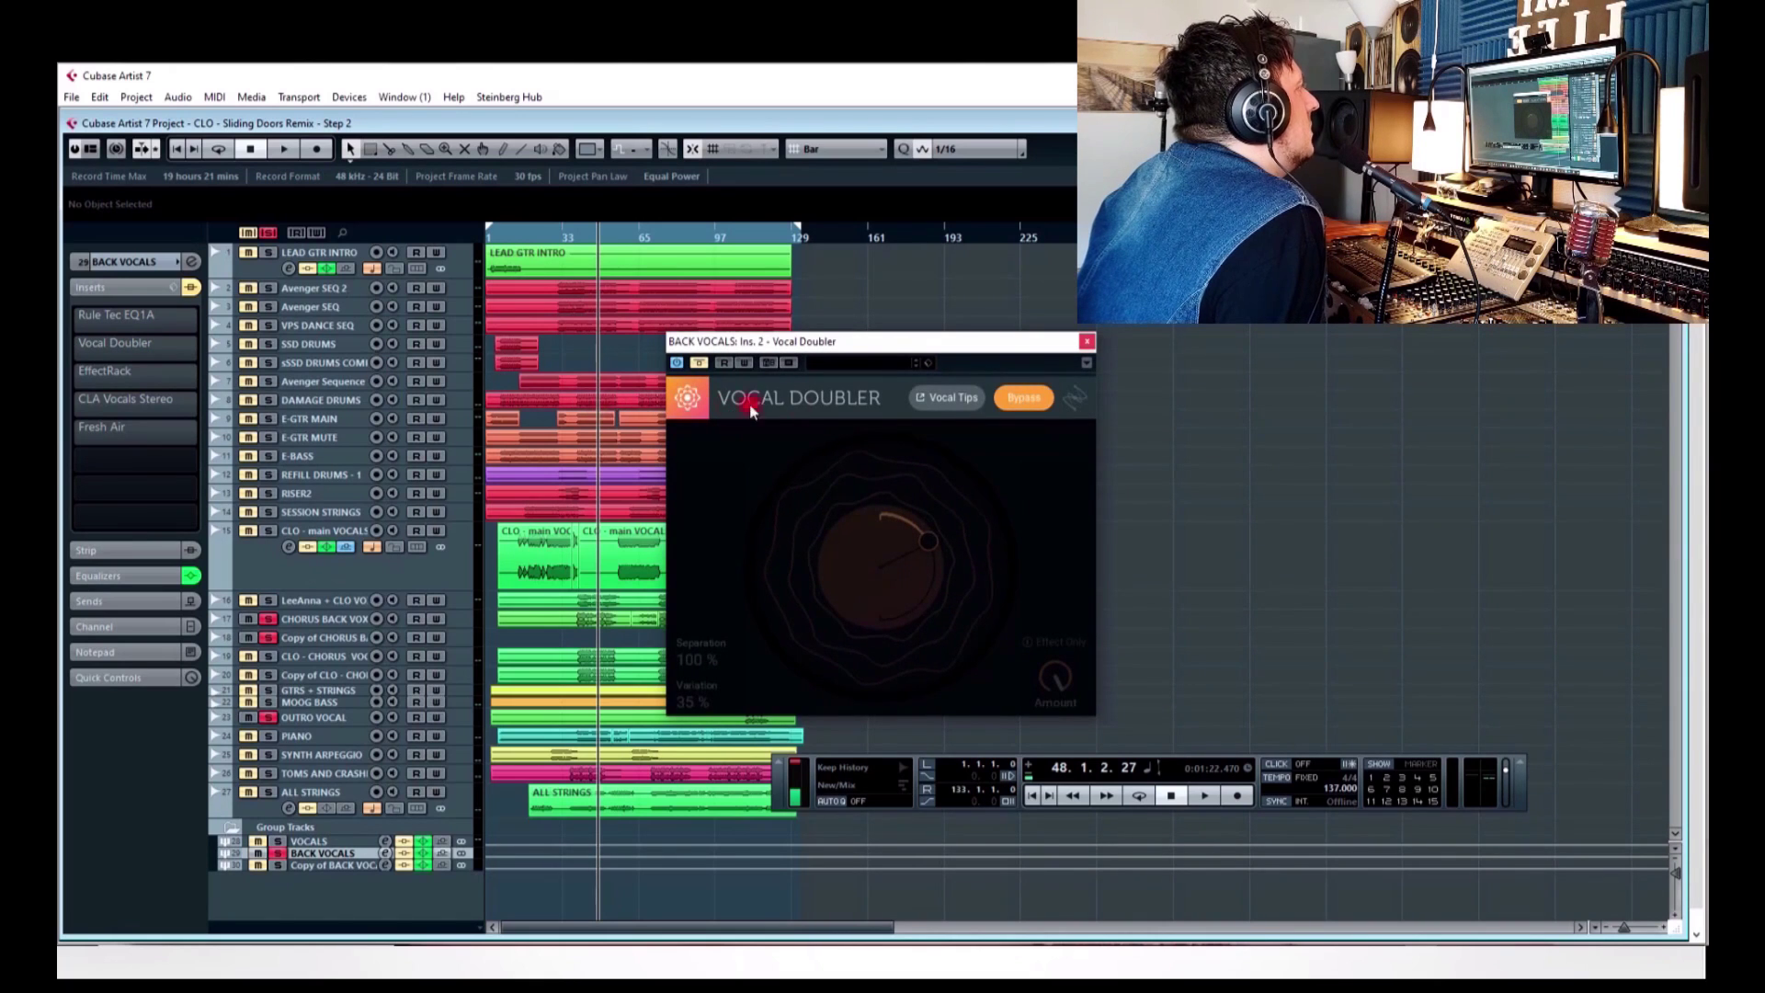
click(1086, 343)
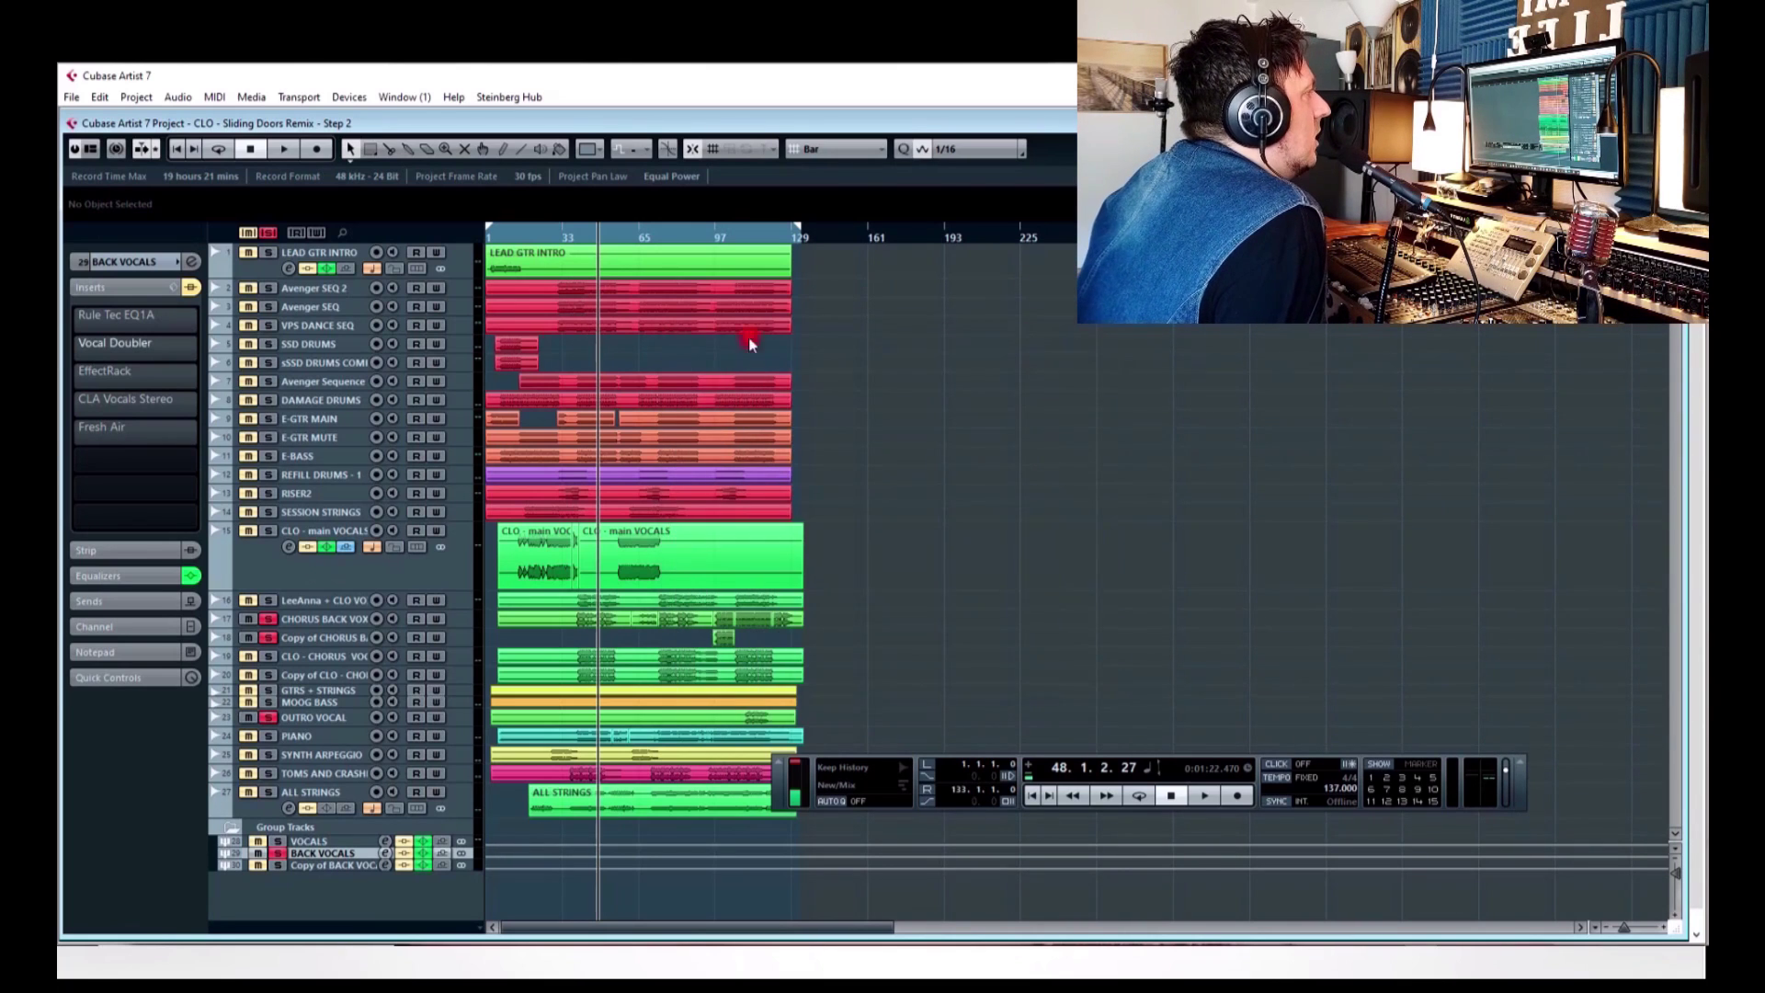
- Examine the Devil-Loc, Radiator and EchoBoy modules in the BACK VOCALS group's EffectRack and close it
click(172, 377)
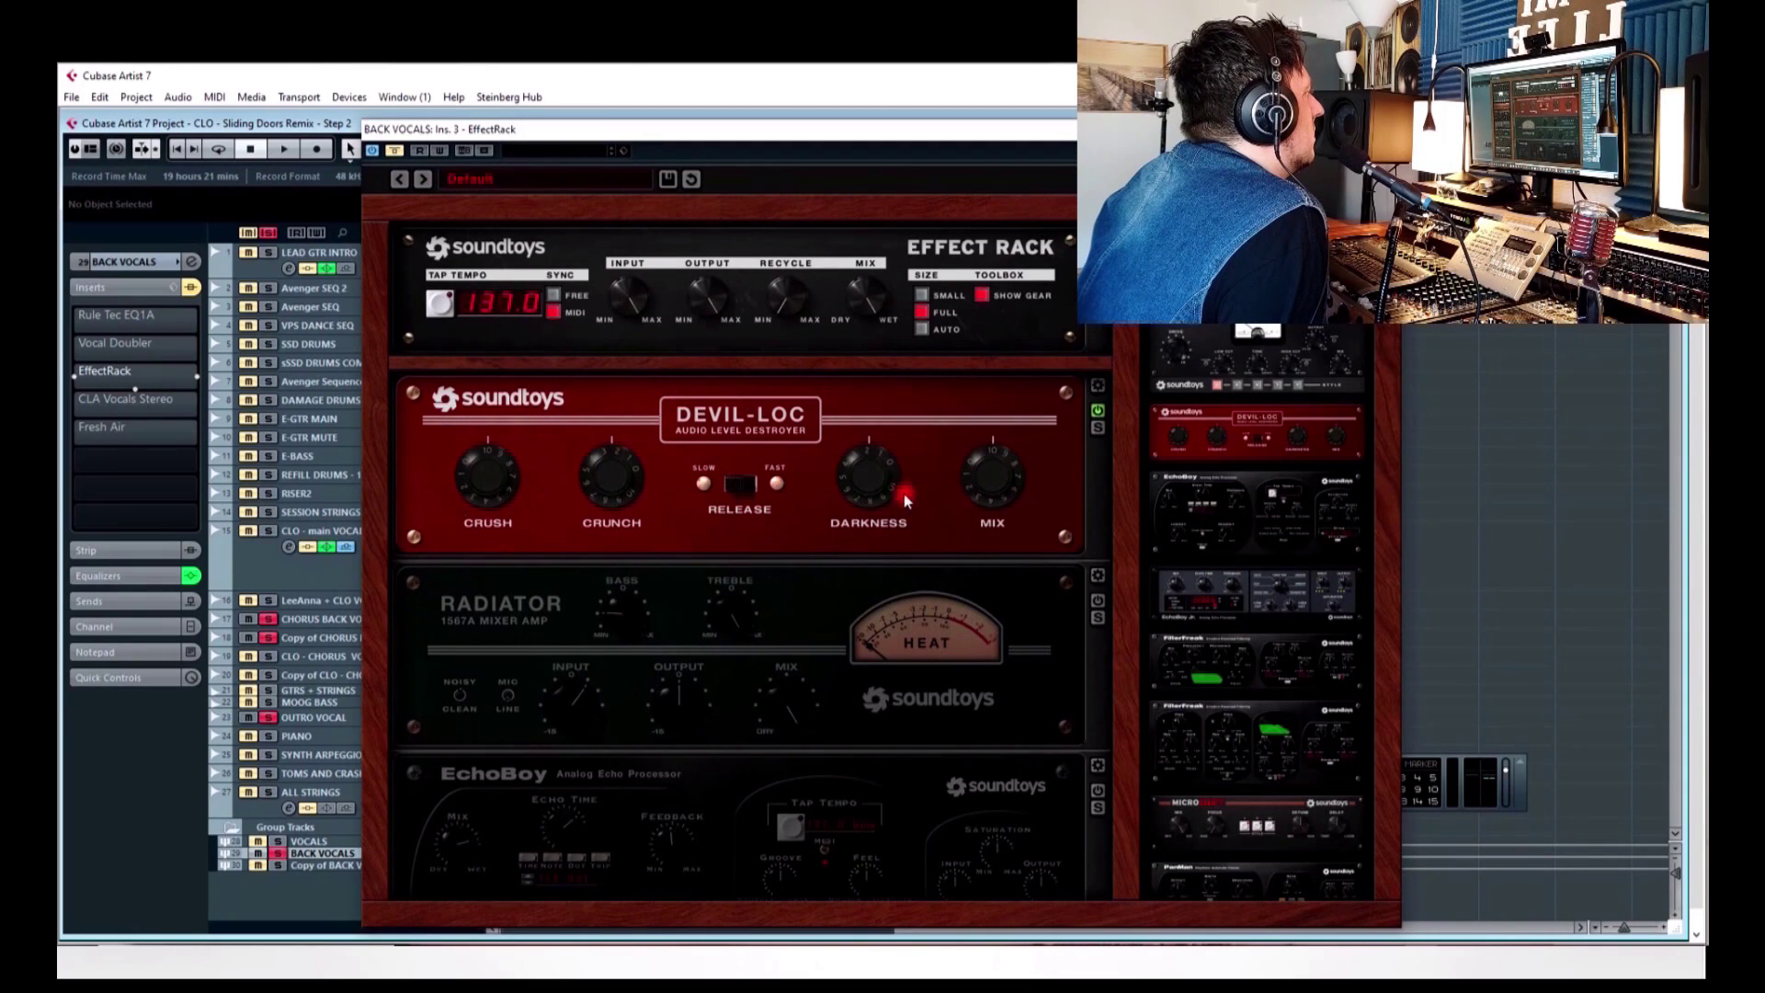
scroll(864, 492, down, 1)
scroll(942, 515, down, 4)
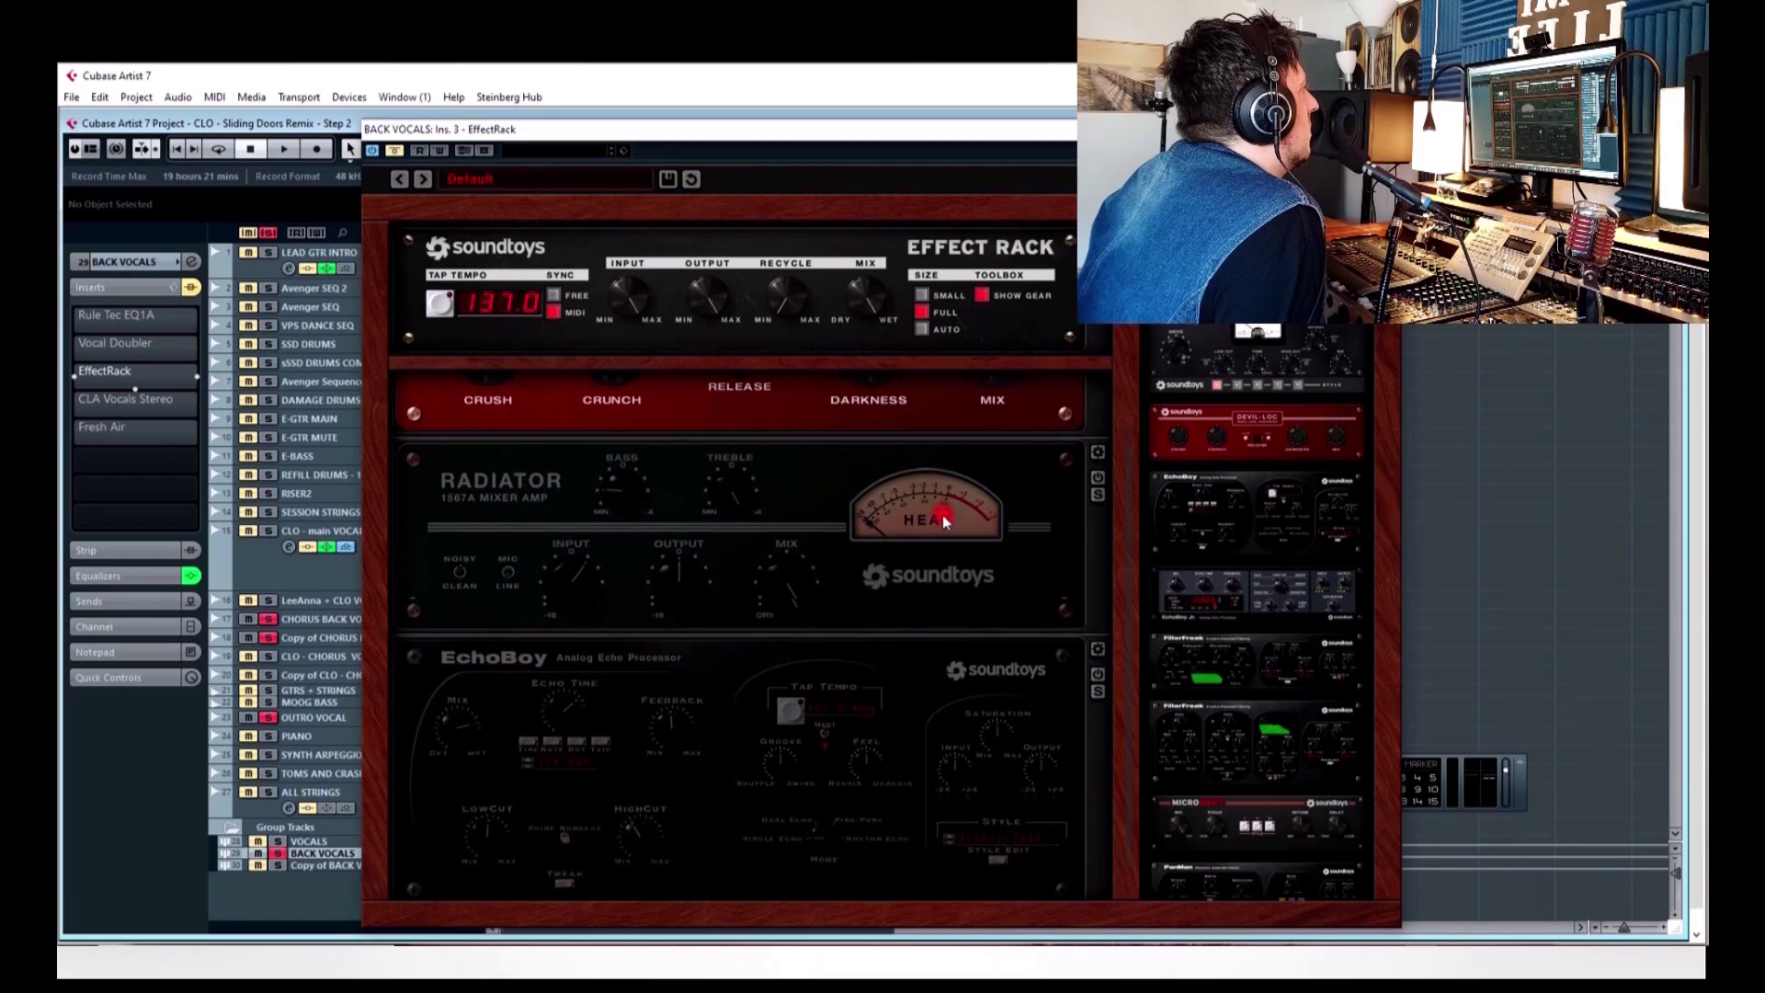
click(1388, 129)
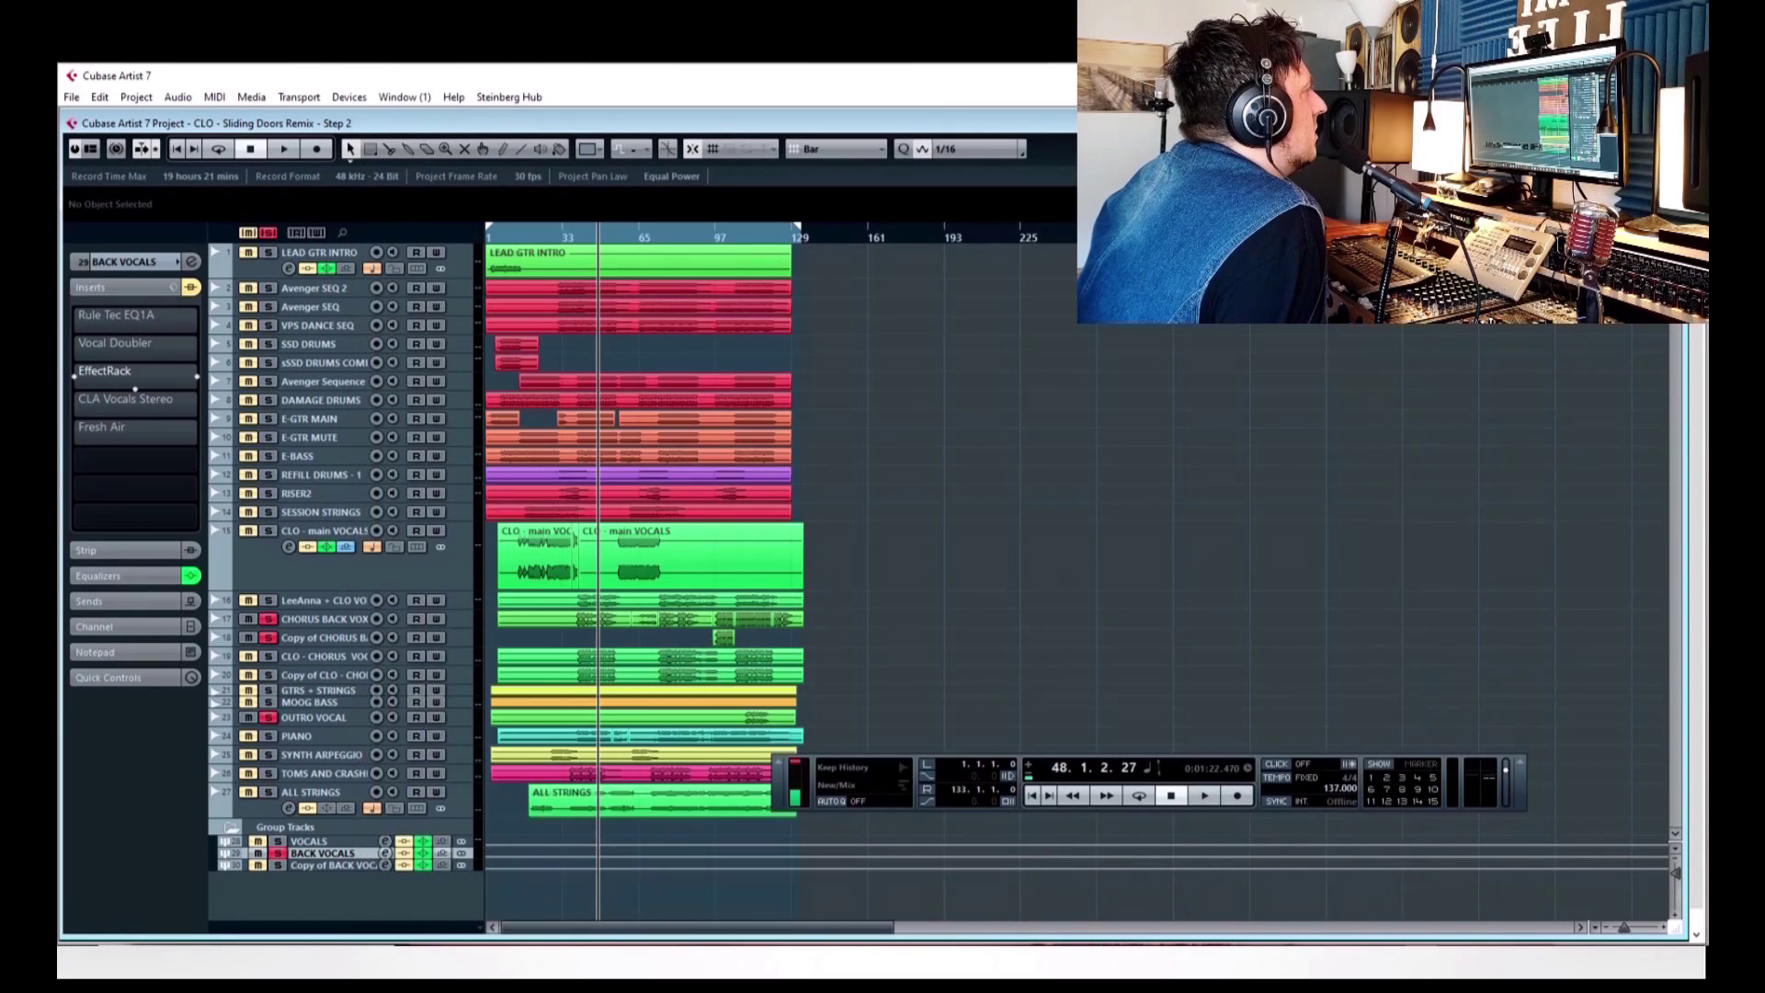
- Examine the CLA Vocals Stereo and Fresh Air settings on the BACK VOCALS group
click(134, 399)
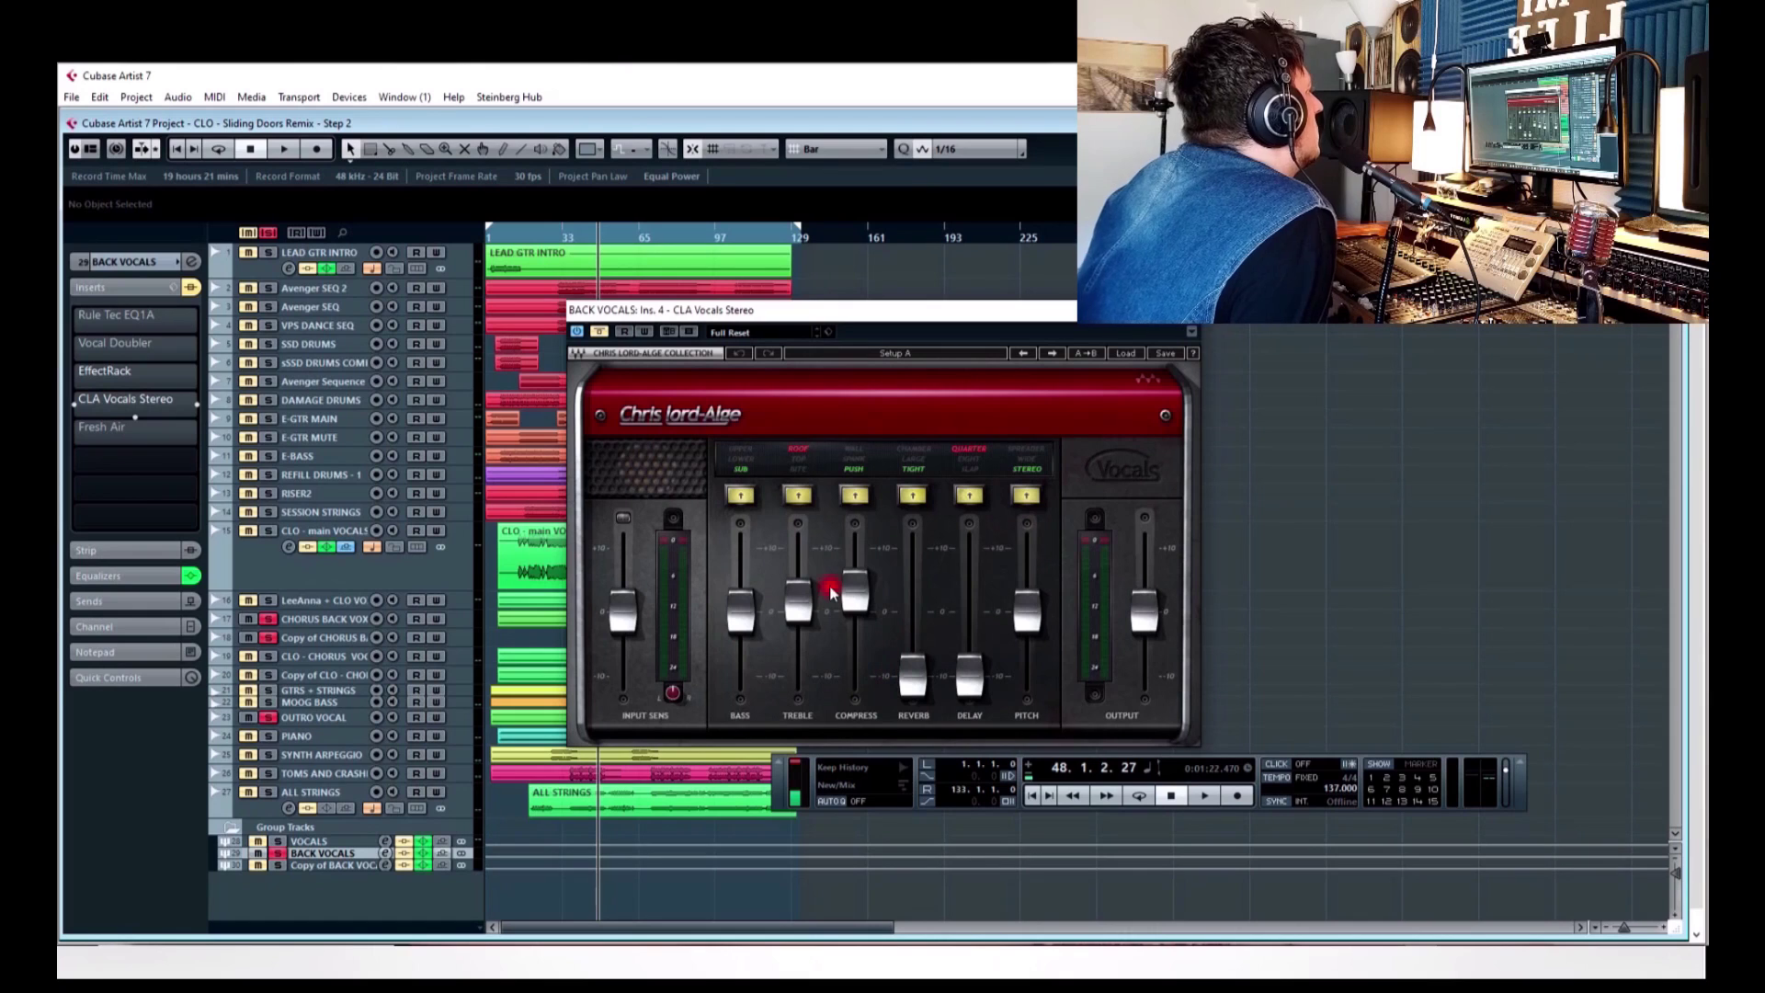
mouse_move(800, 605)
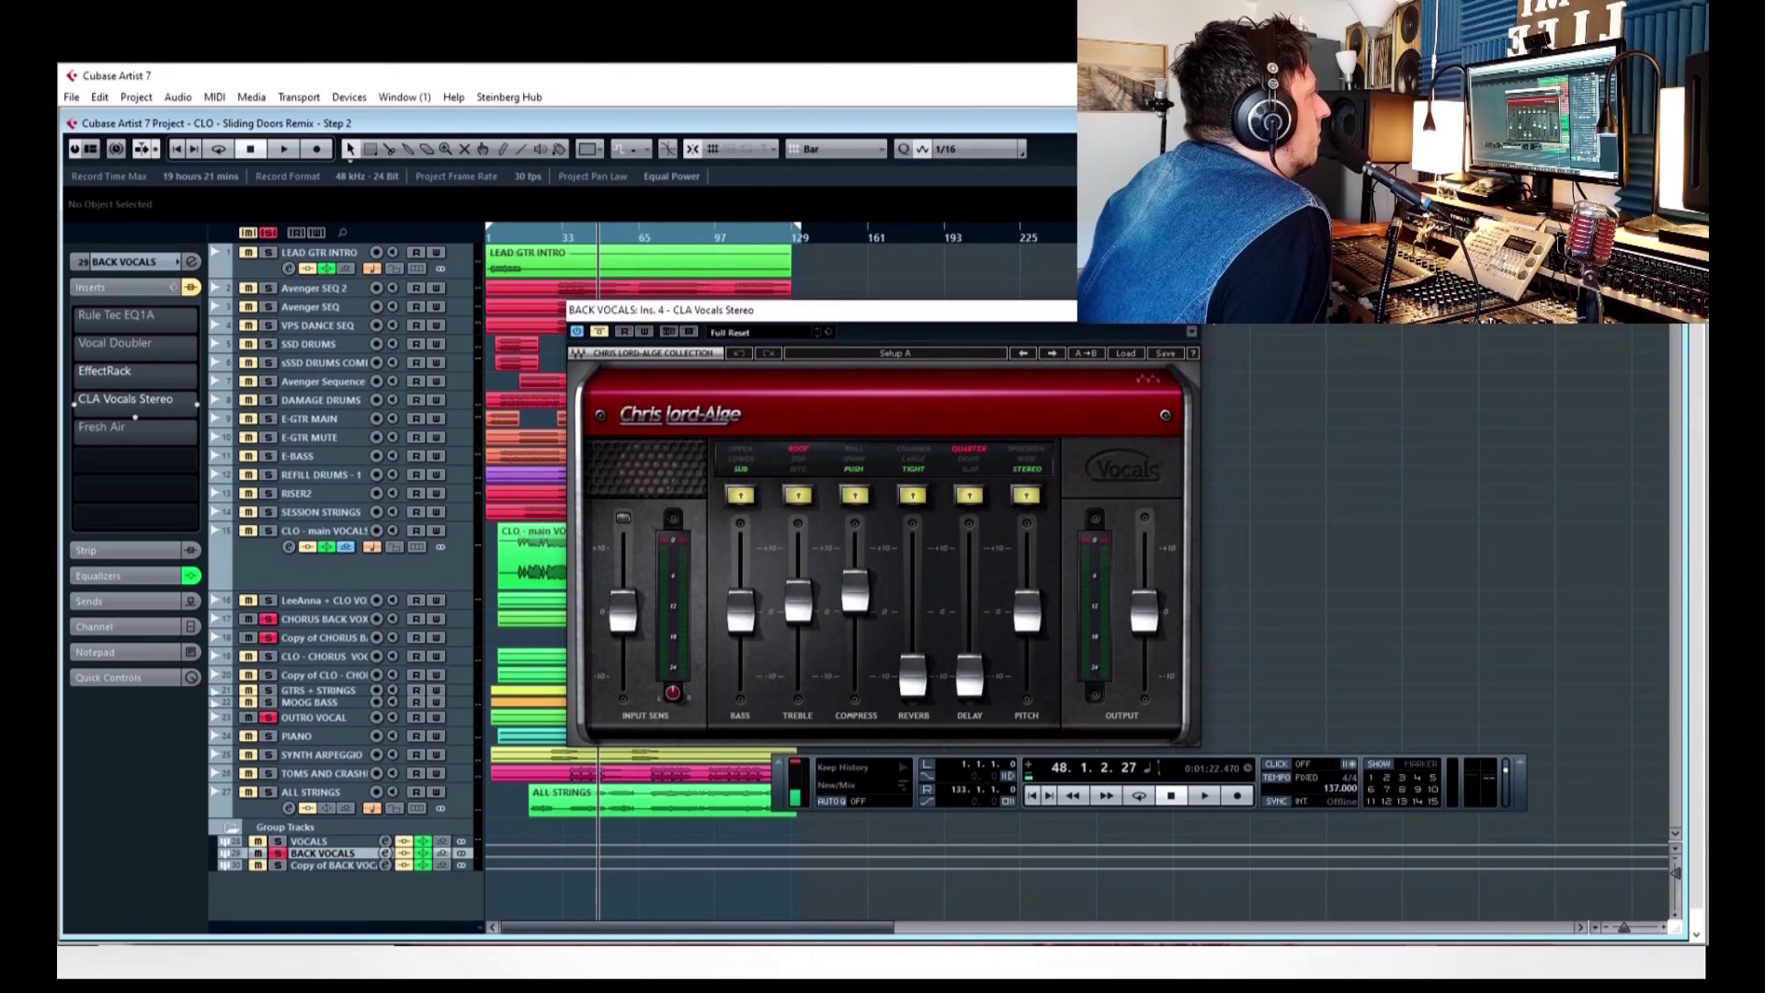
click(534, 441)
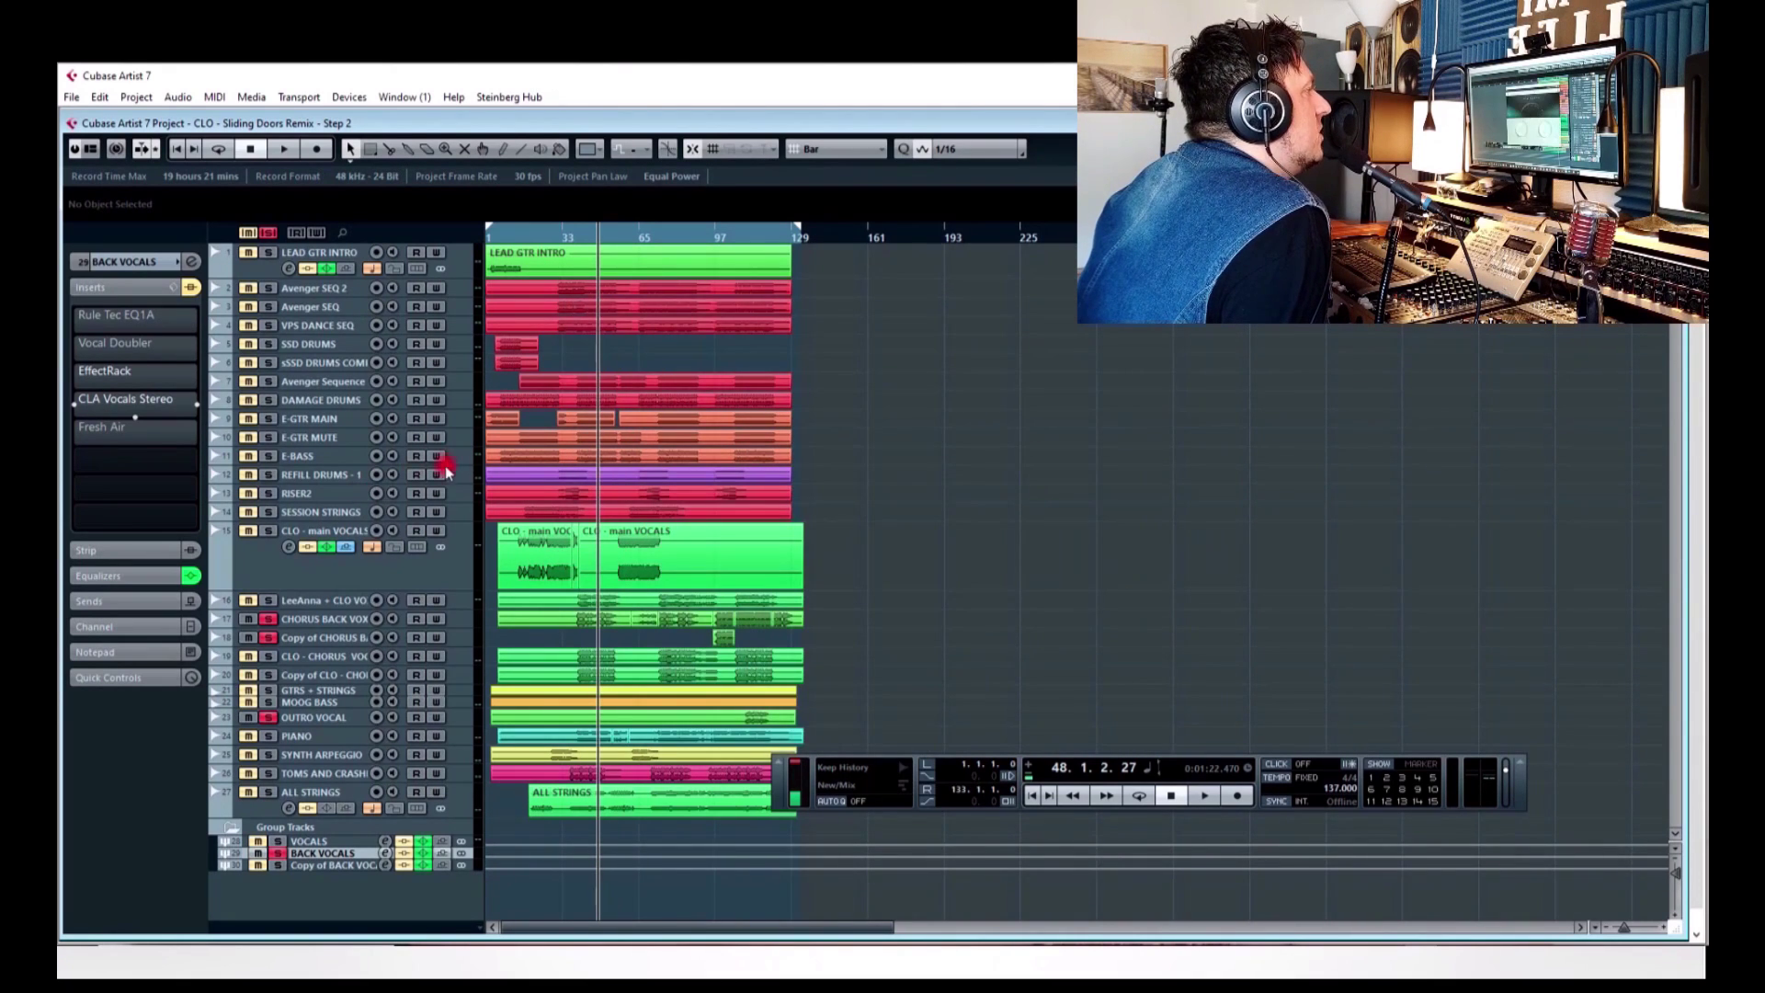
click(143, 426)
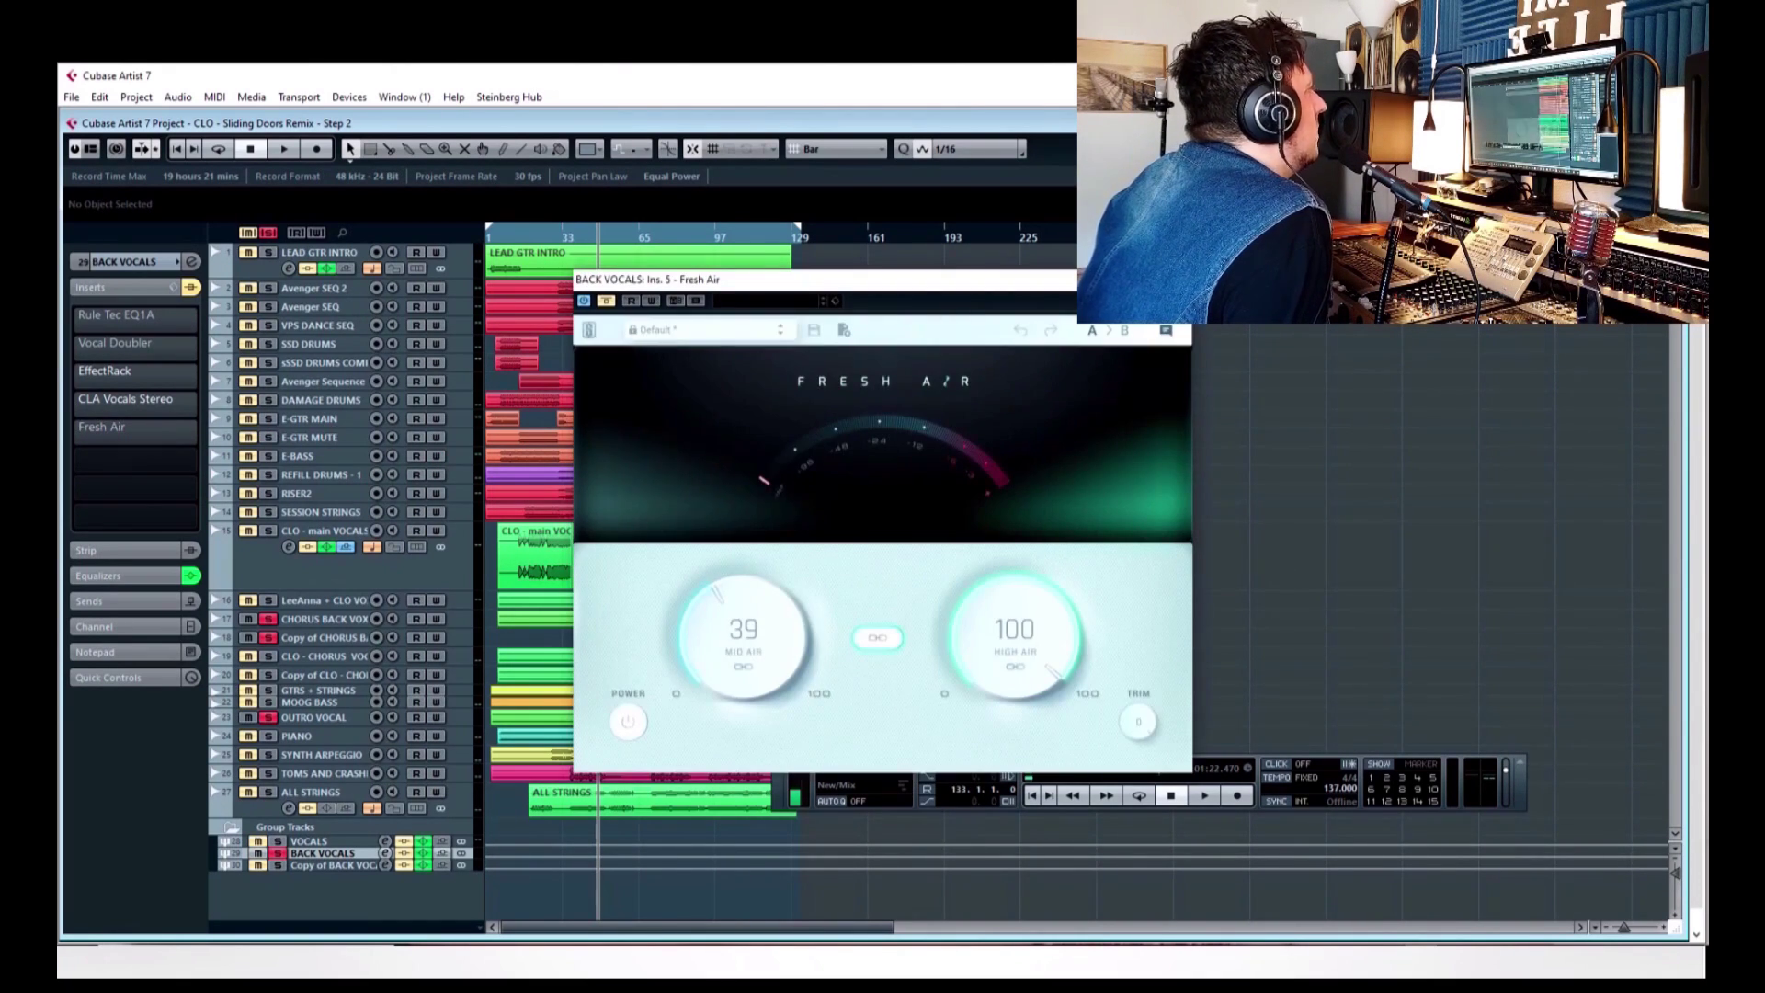
click(697, 329)
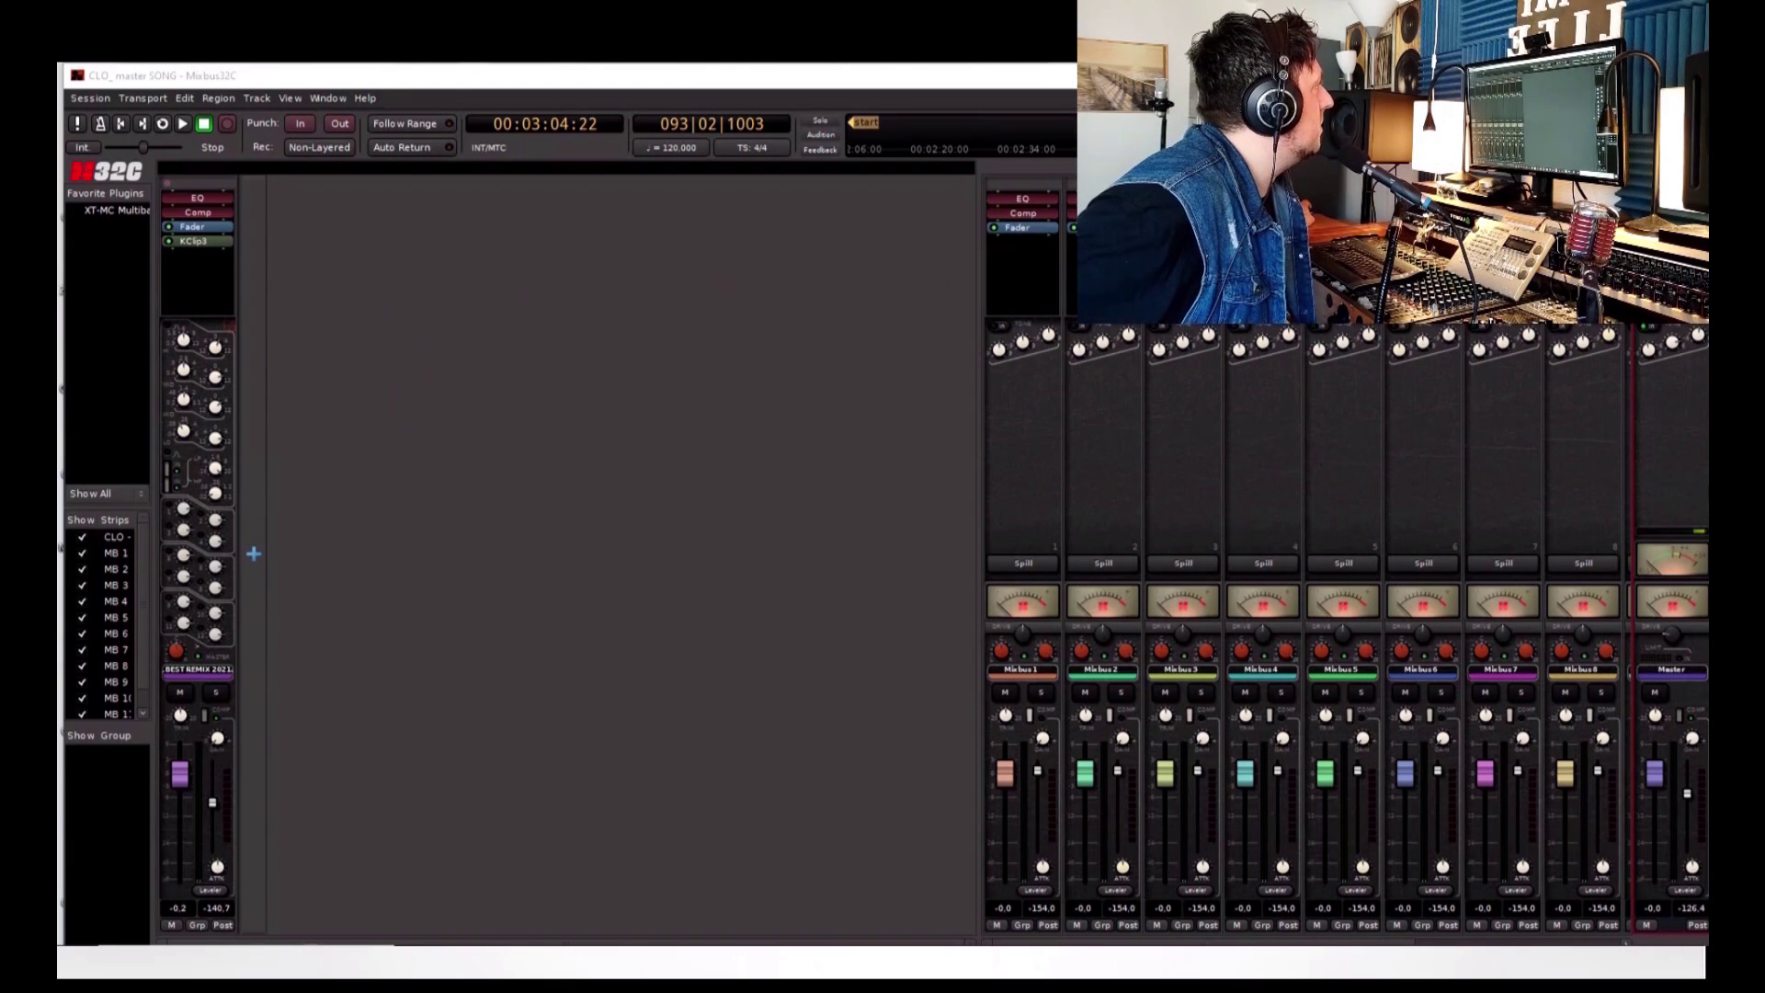
- Open KClip 3 on the Master channel in Mixbus32C and set its clipper process to 4 bands
click(1000, 295)
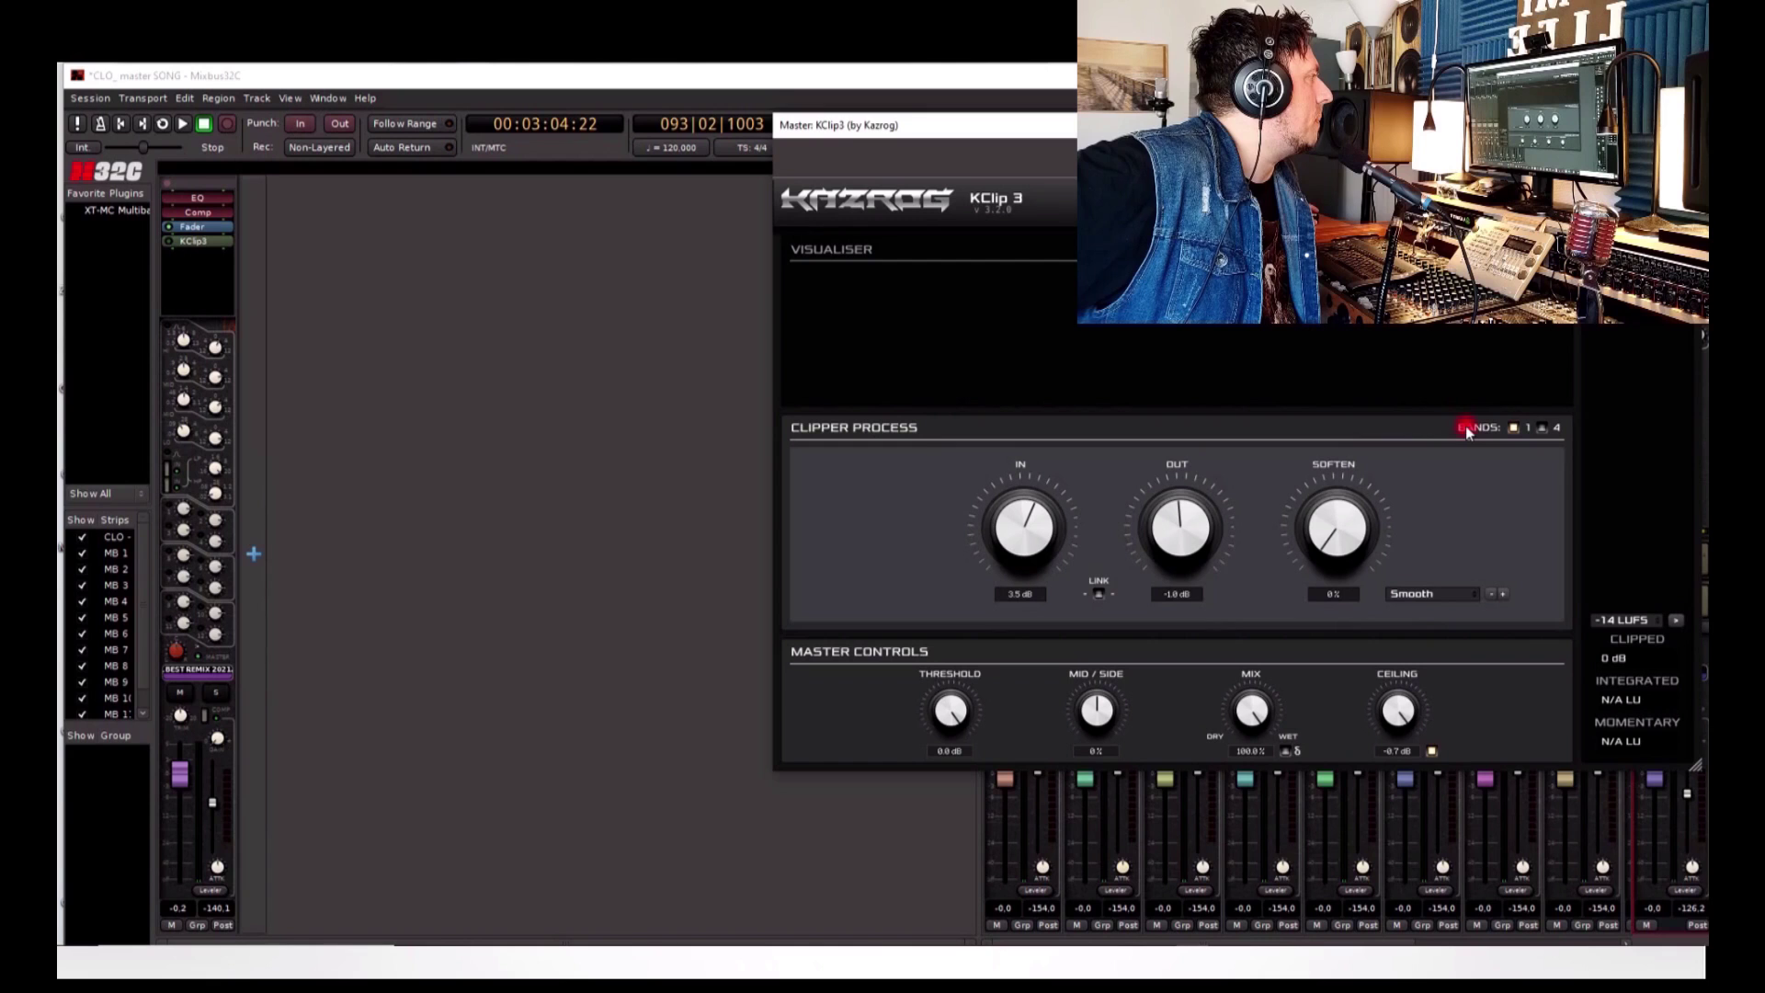
mouse_move(1502, 470)
mouse_down()
mouse_move(1413, 527)
mouse_move(1107, 497)
mouse_up()
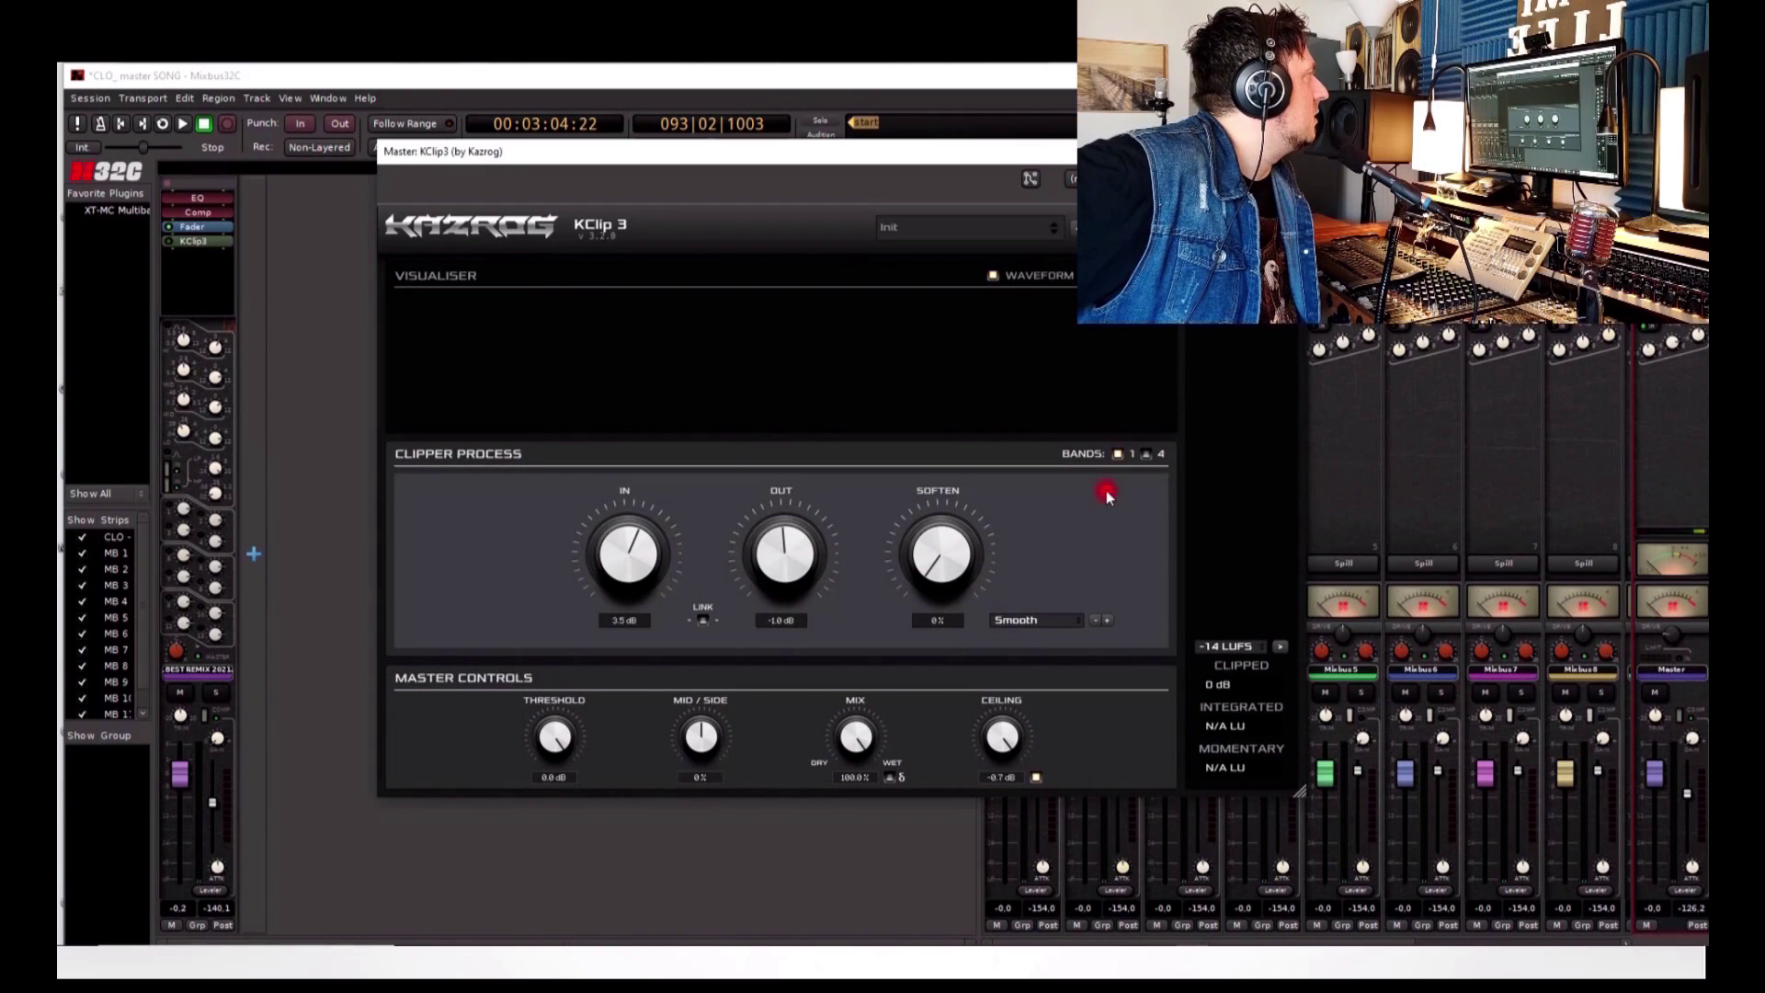
click(808, 292)
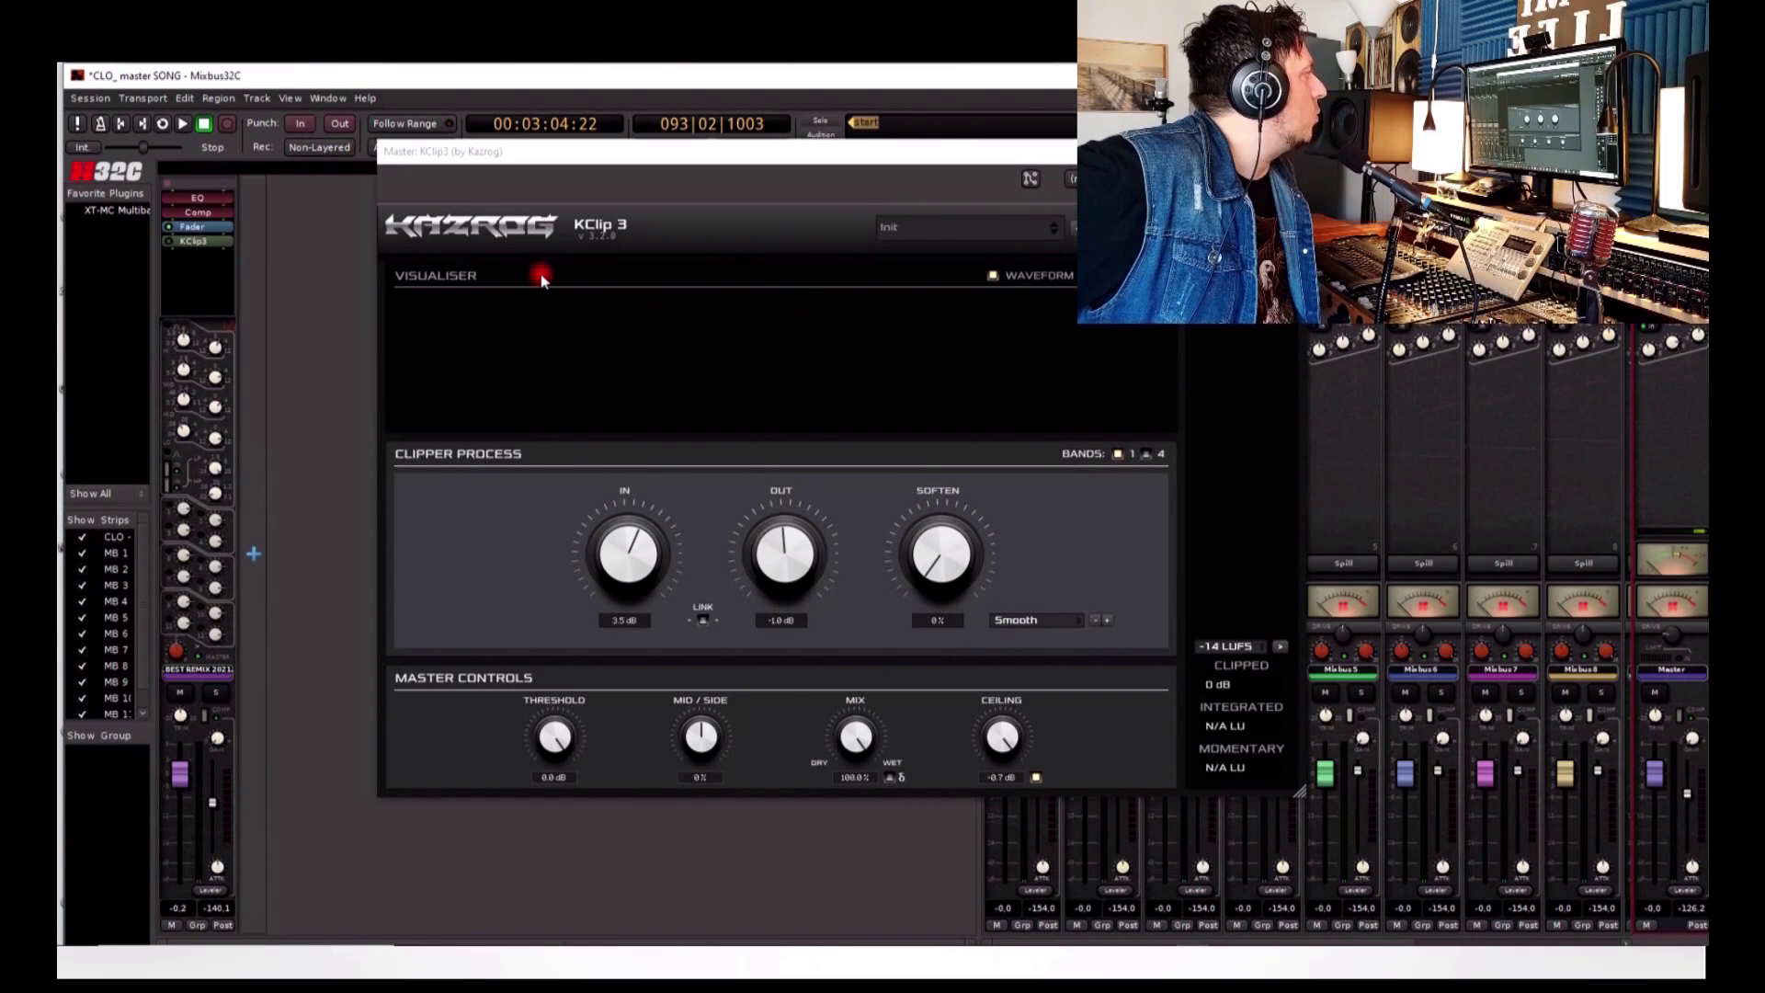
click(1146, 460)
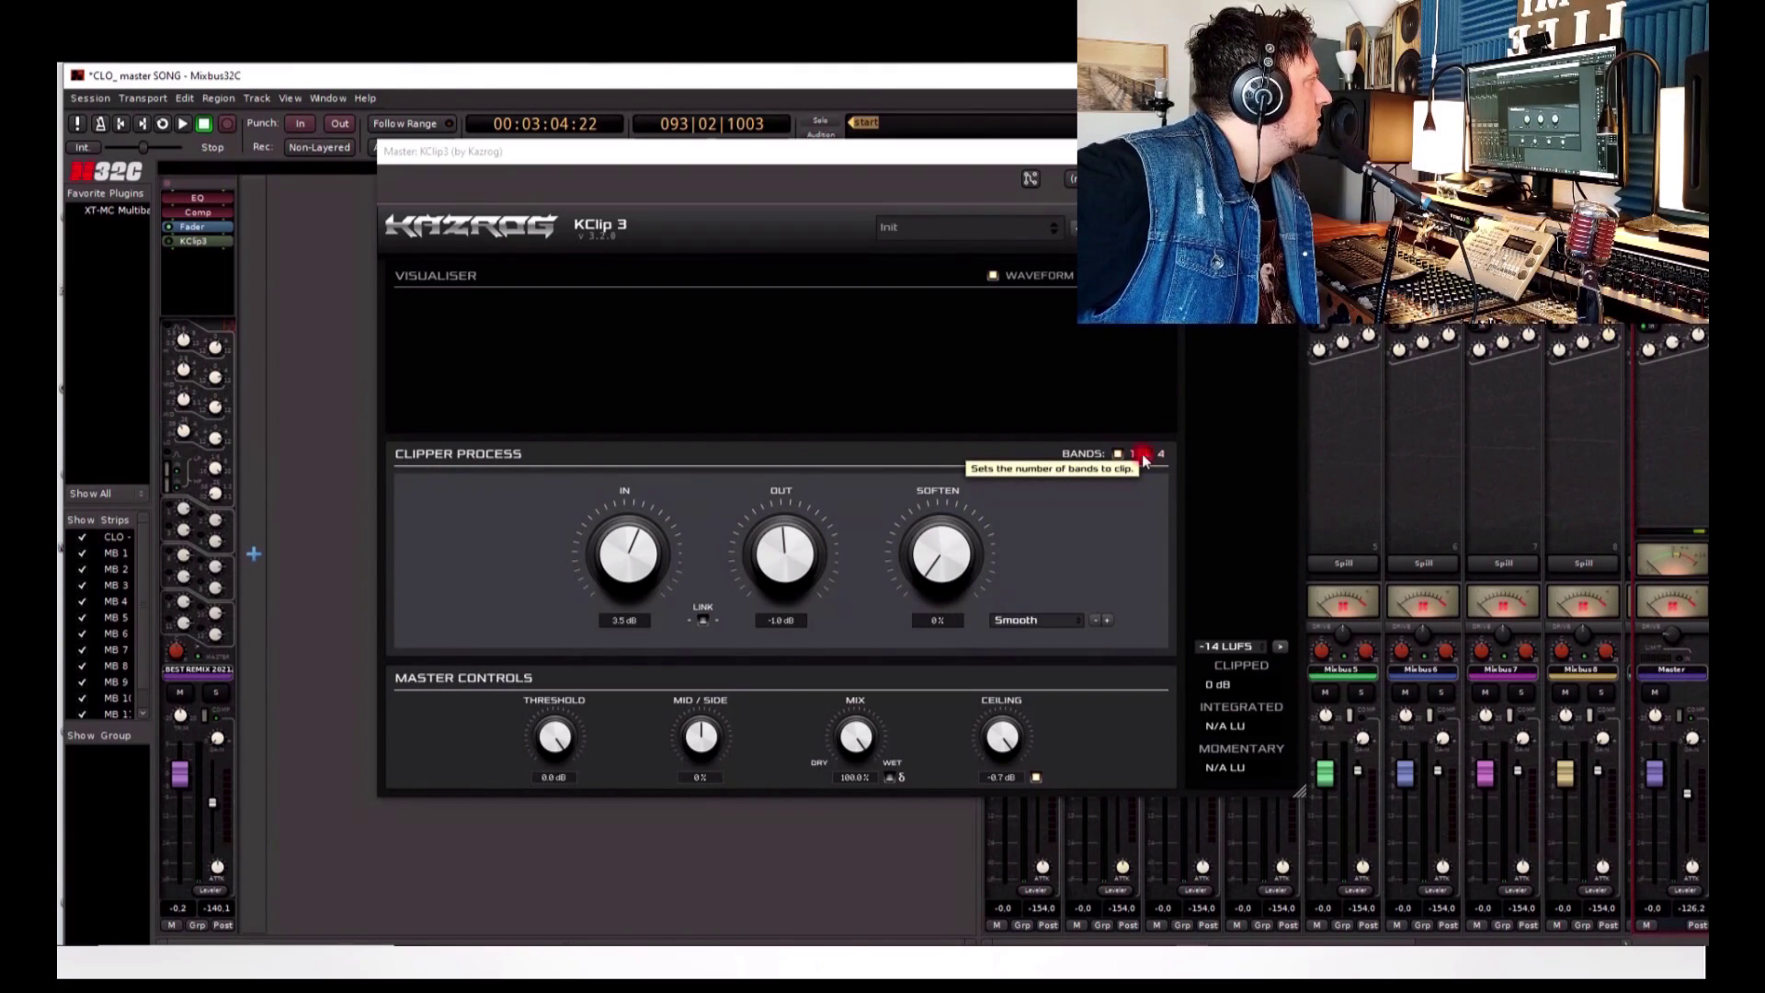
click(1145, 455)
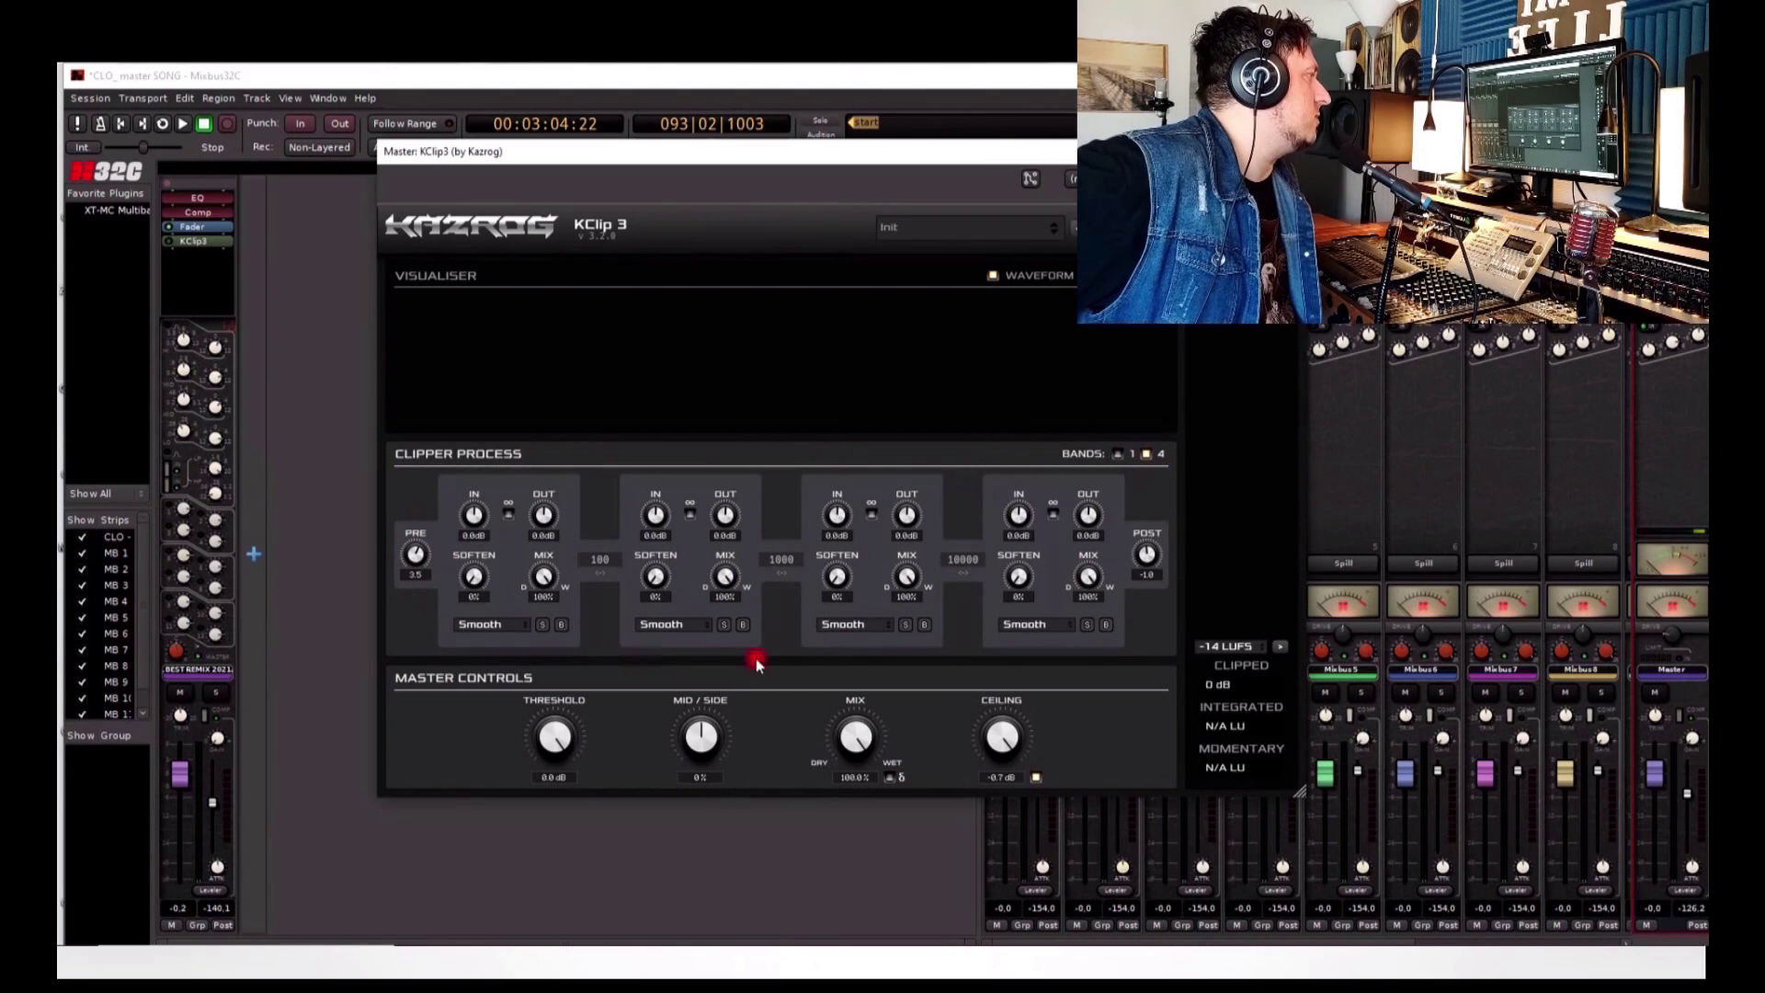
- Look through the clipping mode choices for the first three KClip 3 bands without changing Smooth
click(514, 627)
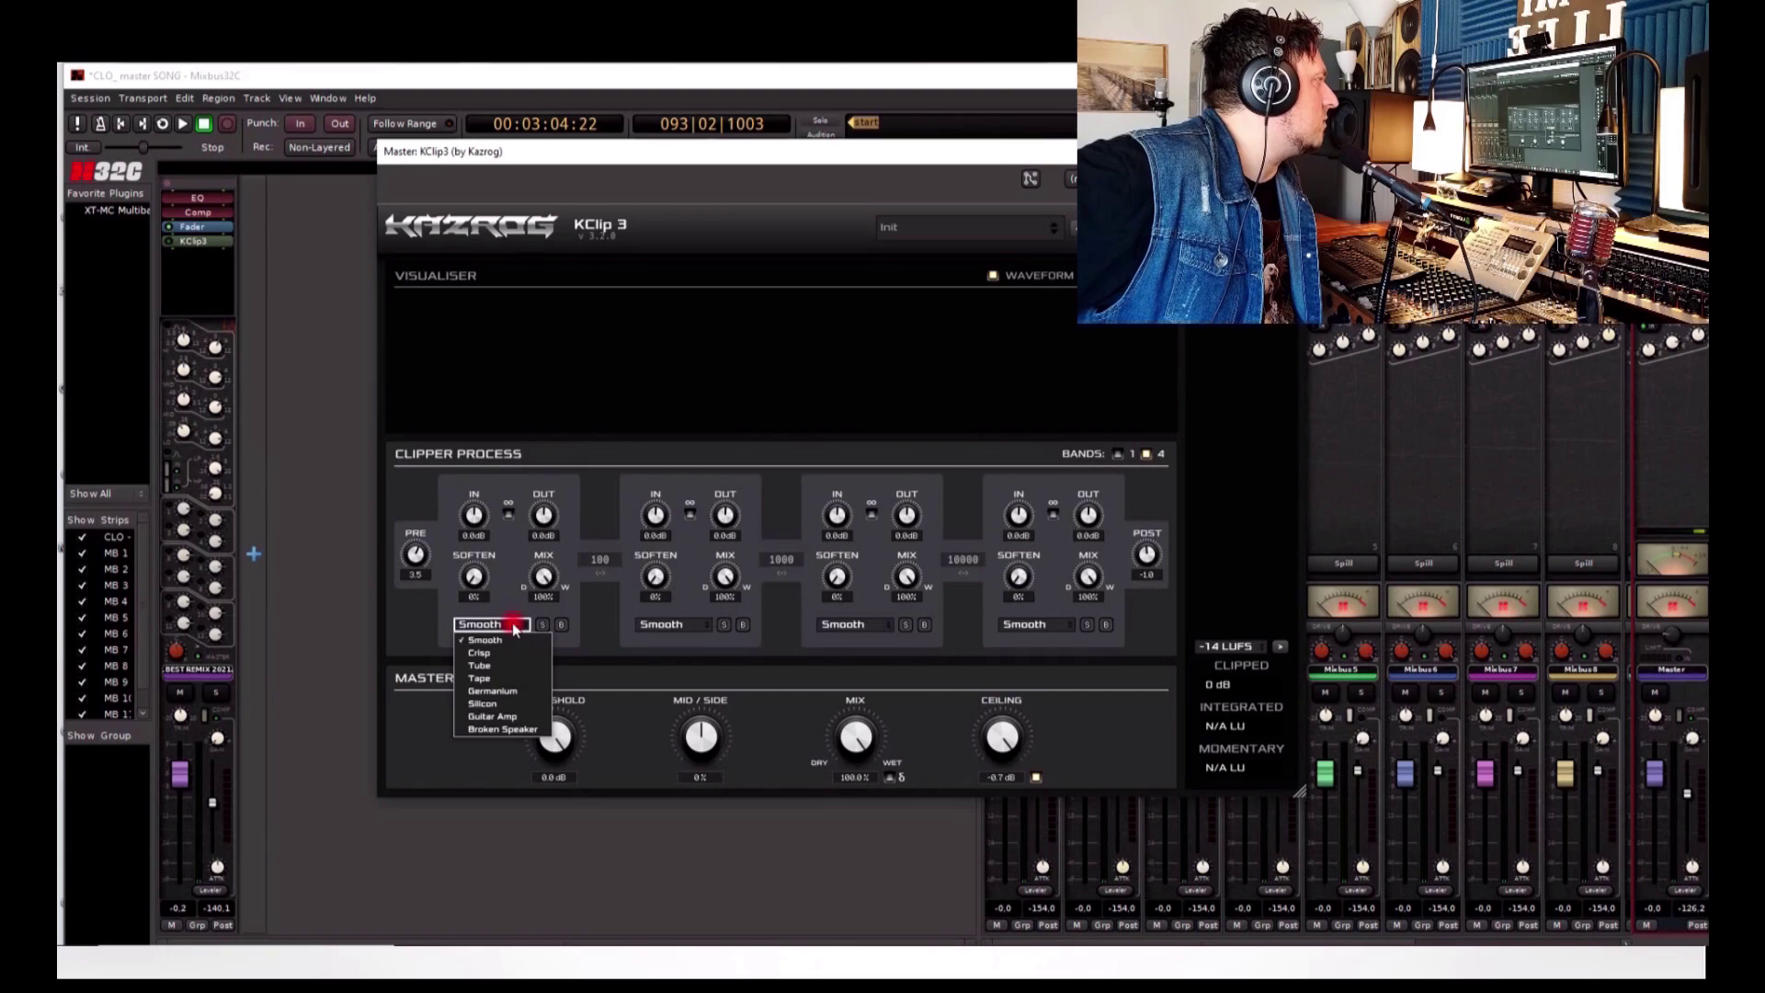
click(513, 627)
click(692, 627)
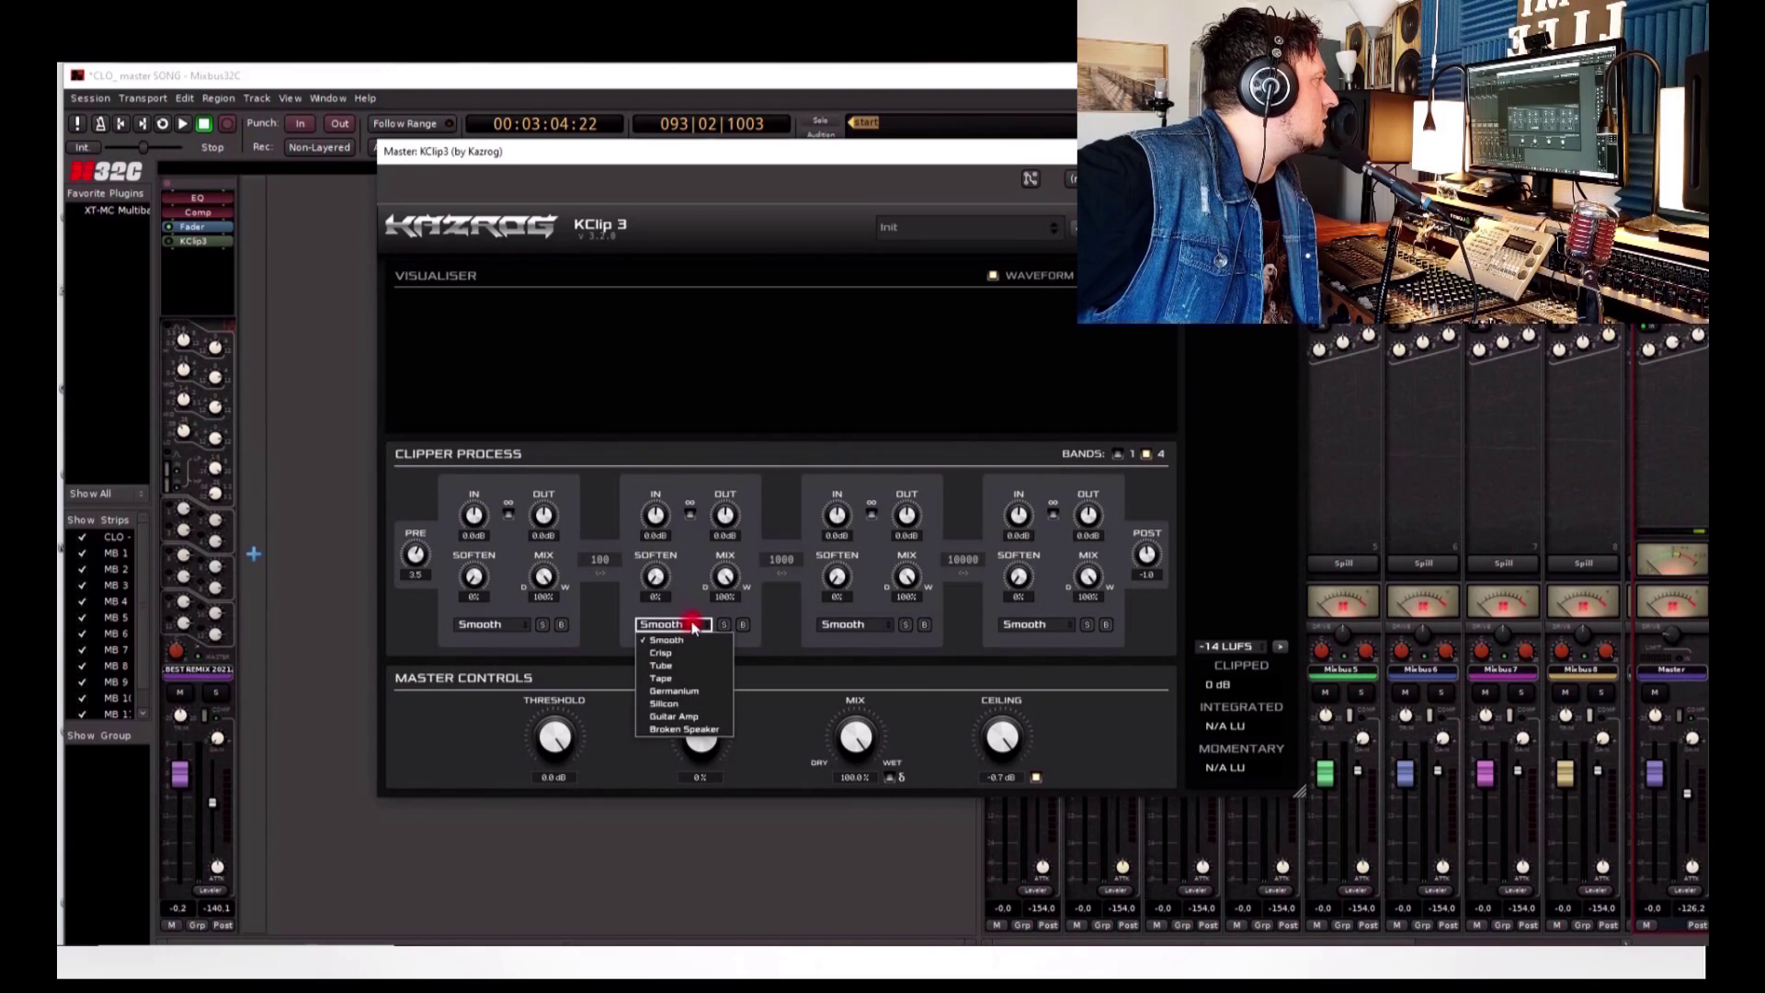
click(692, 627)
click(855, 625)
click(864, 625)
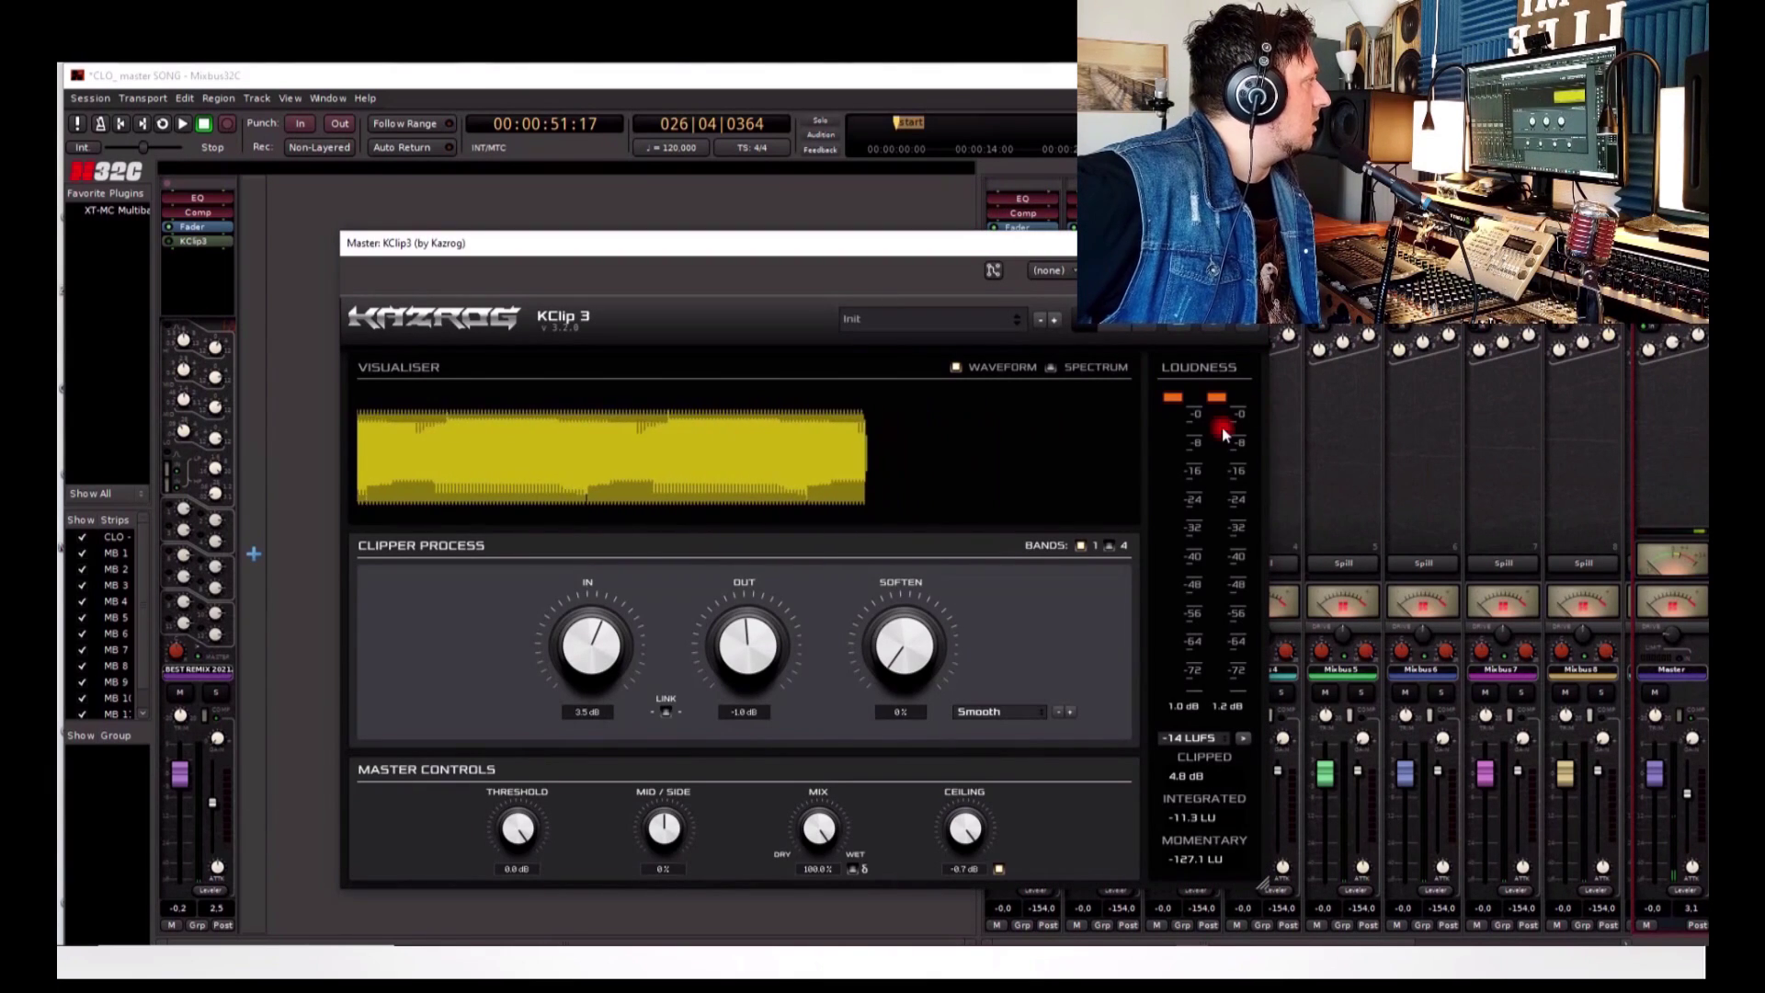
- Switch KClip 3 from single-band to 4-band clipping and close its window
drag(826, 310, 799, 239)
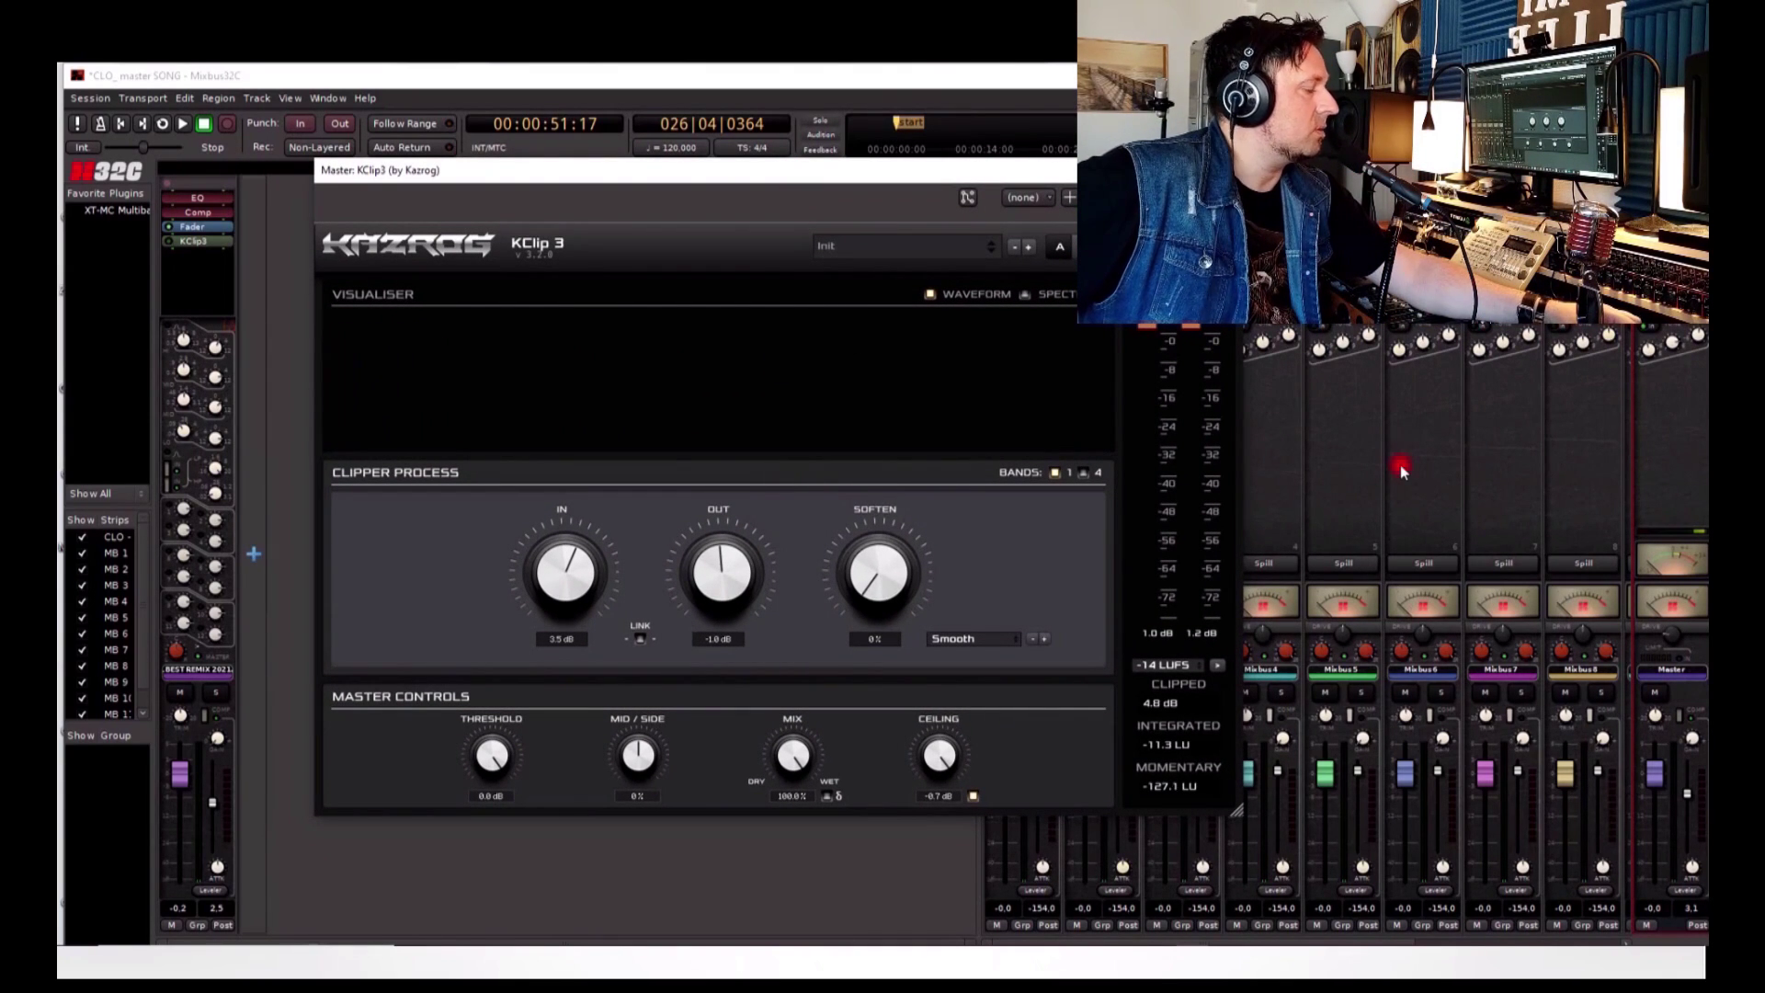
click(1082, 472)
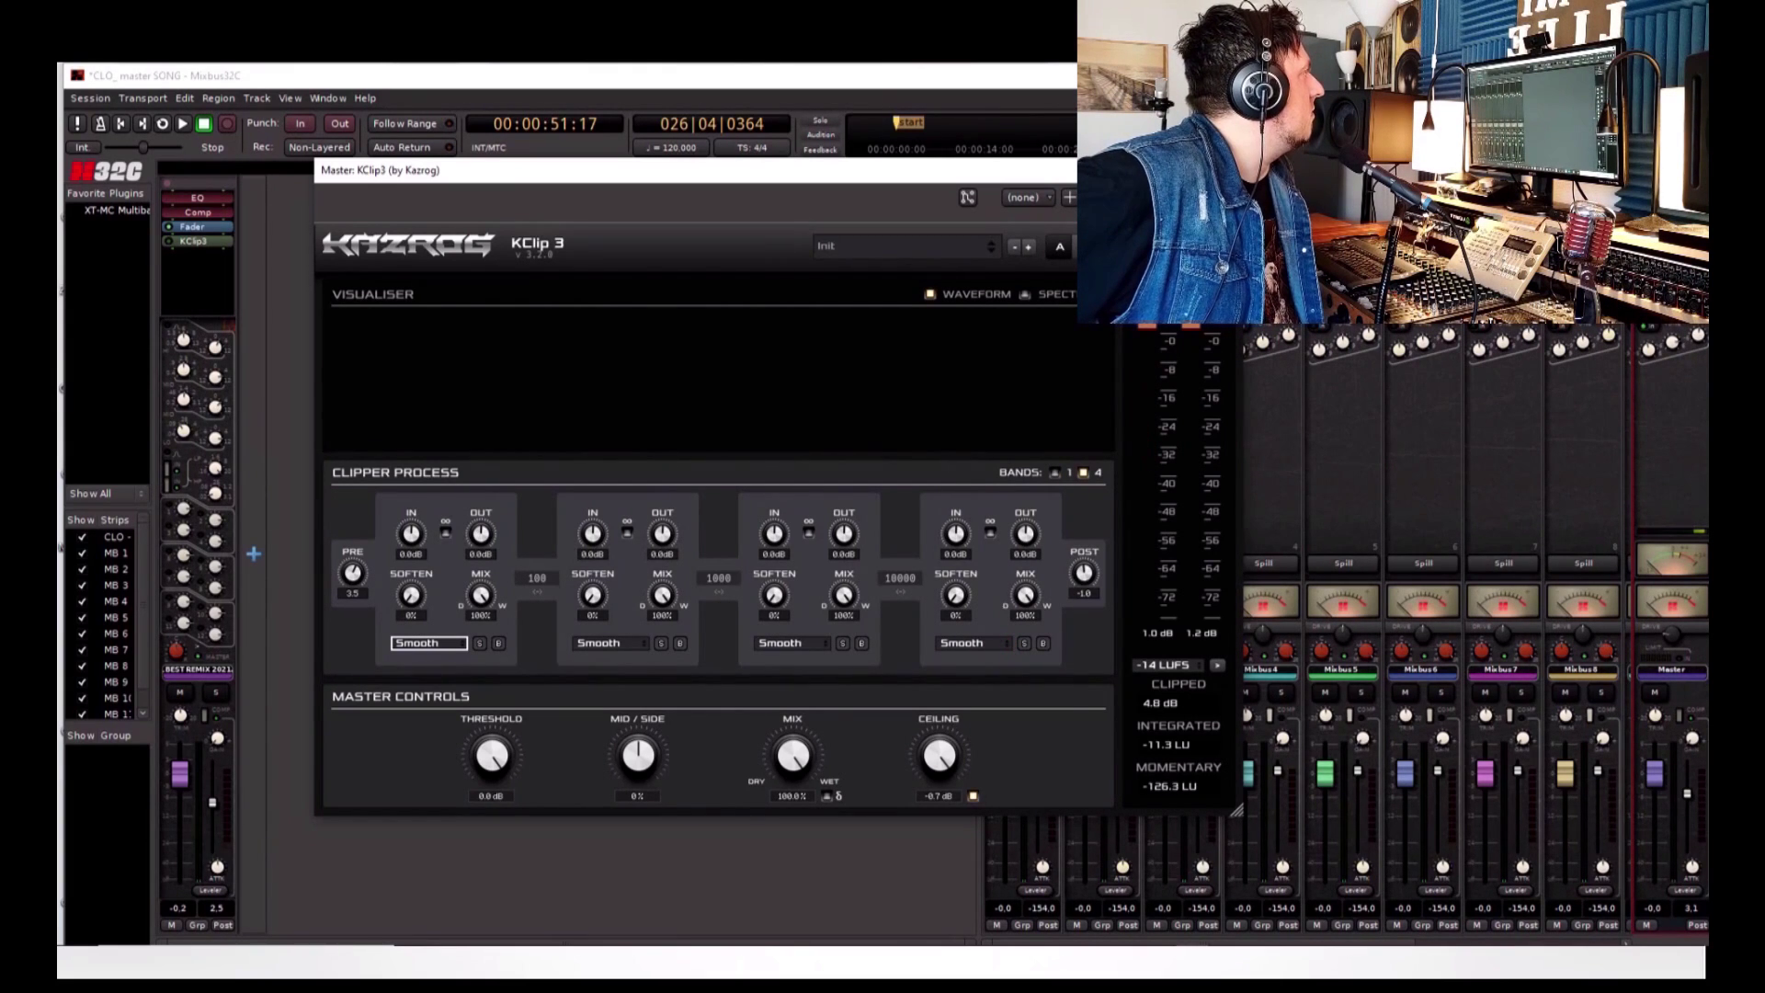
click(1232, 170)
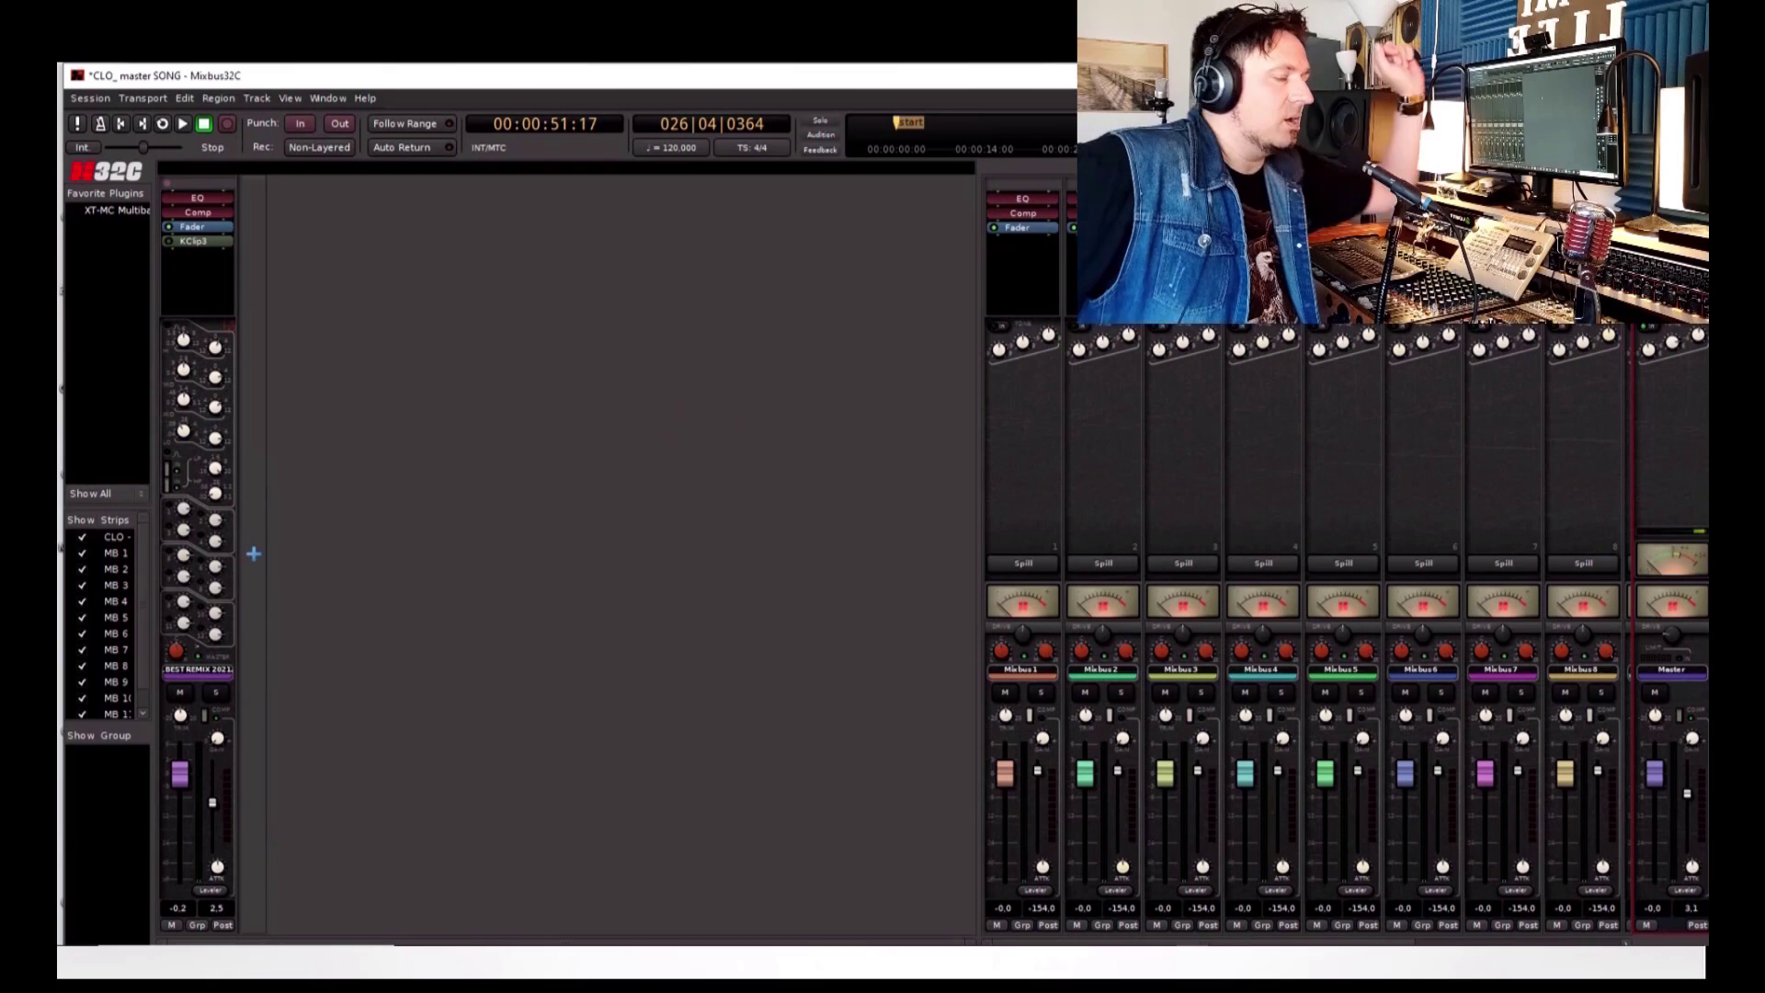